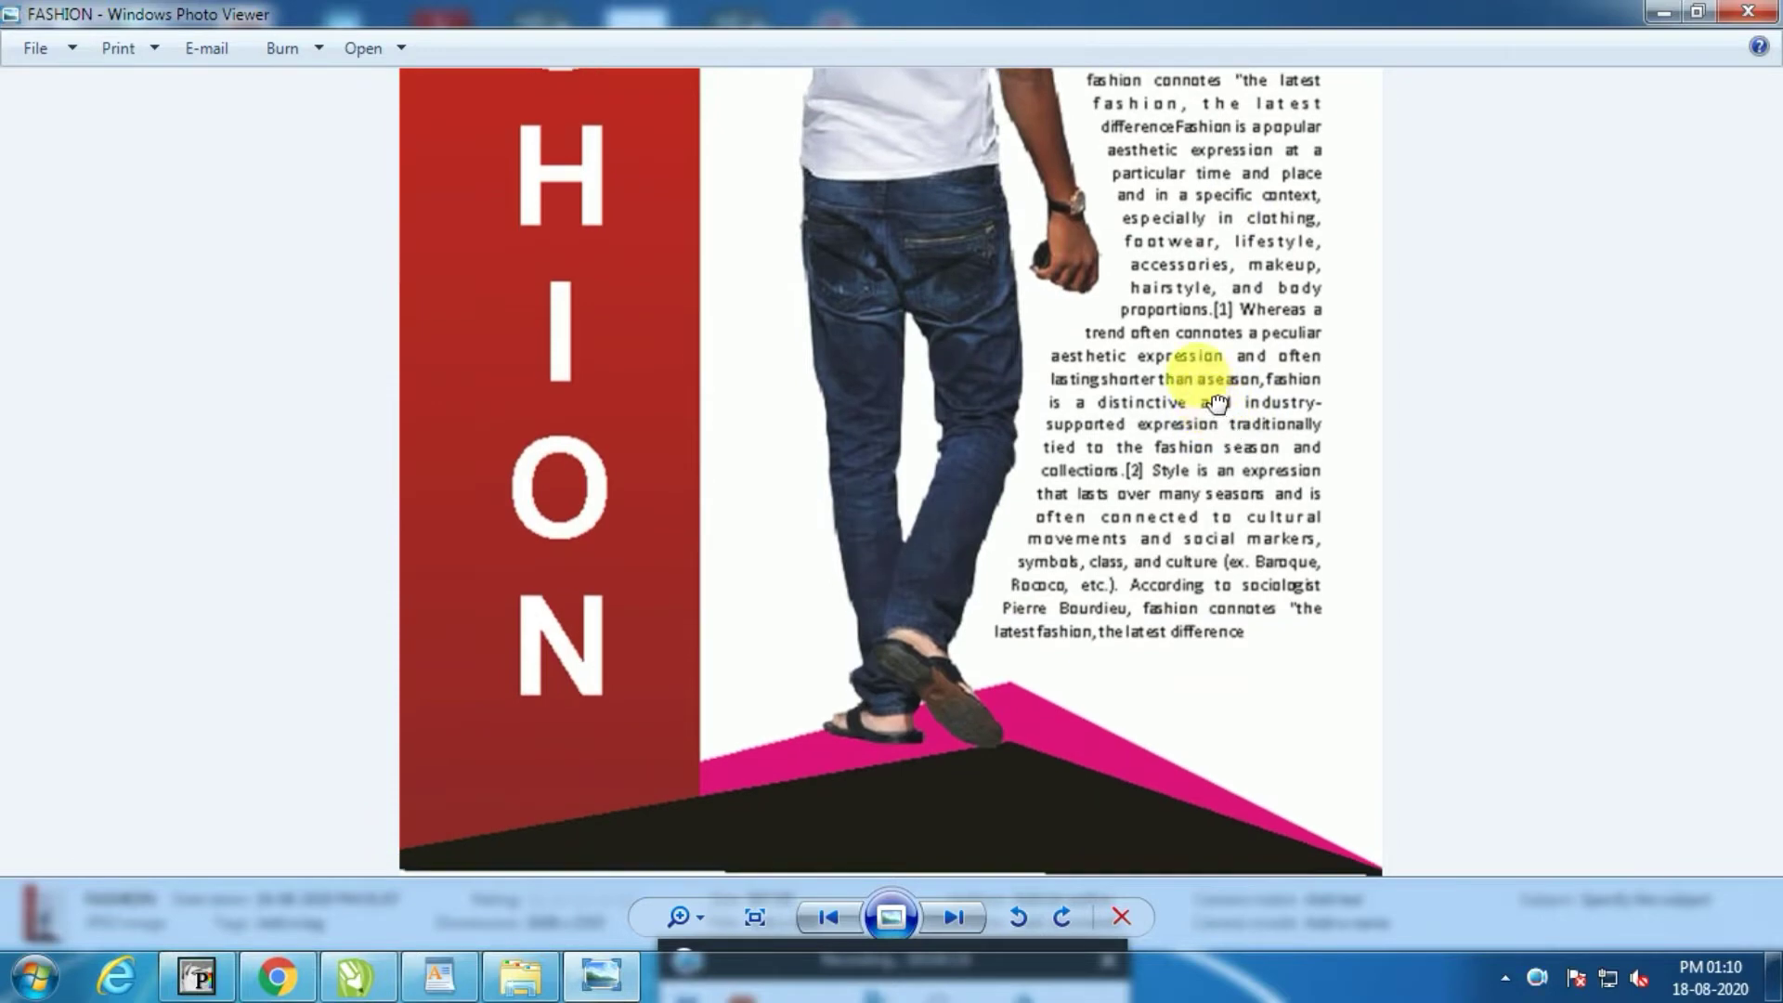
Examine the finished FASHION layout and the standing man cut-out picture in the wp folder
scroll(1209, 404, "down", 3)
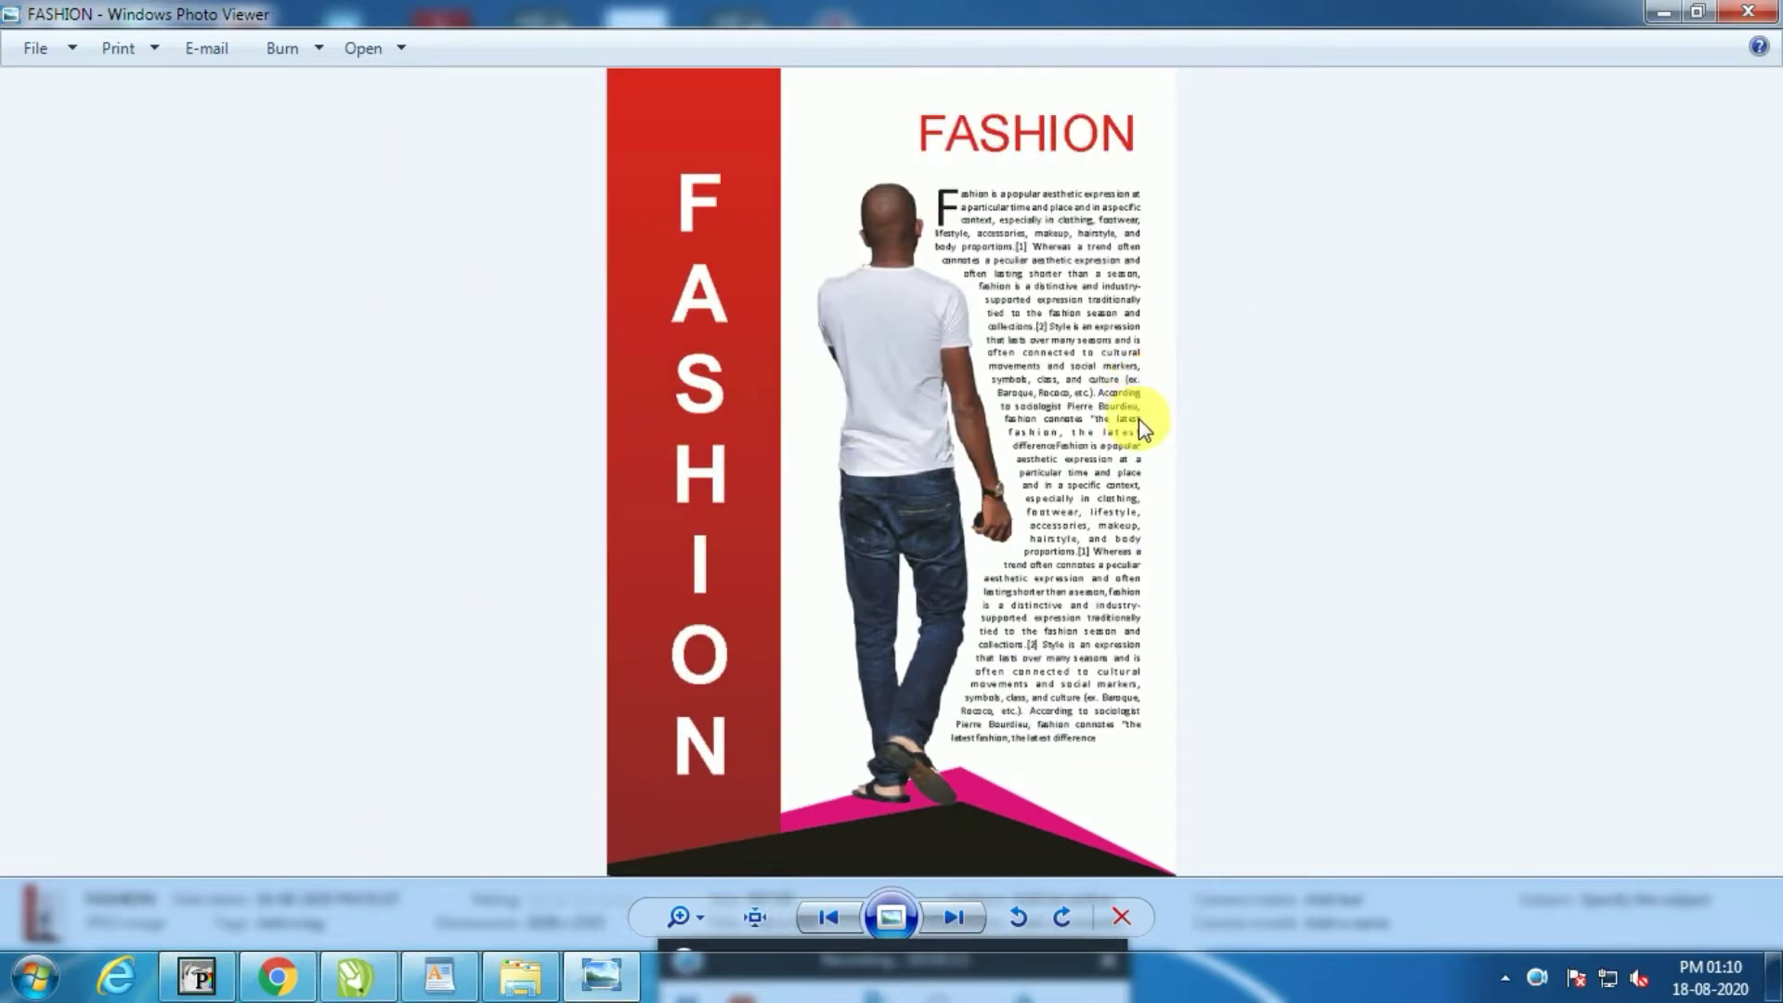
left_click(1745, 11)
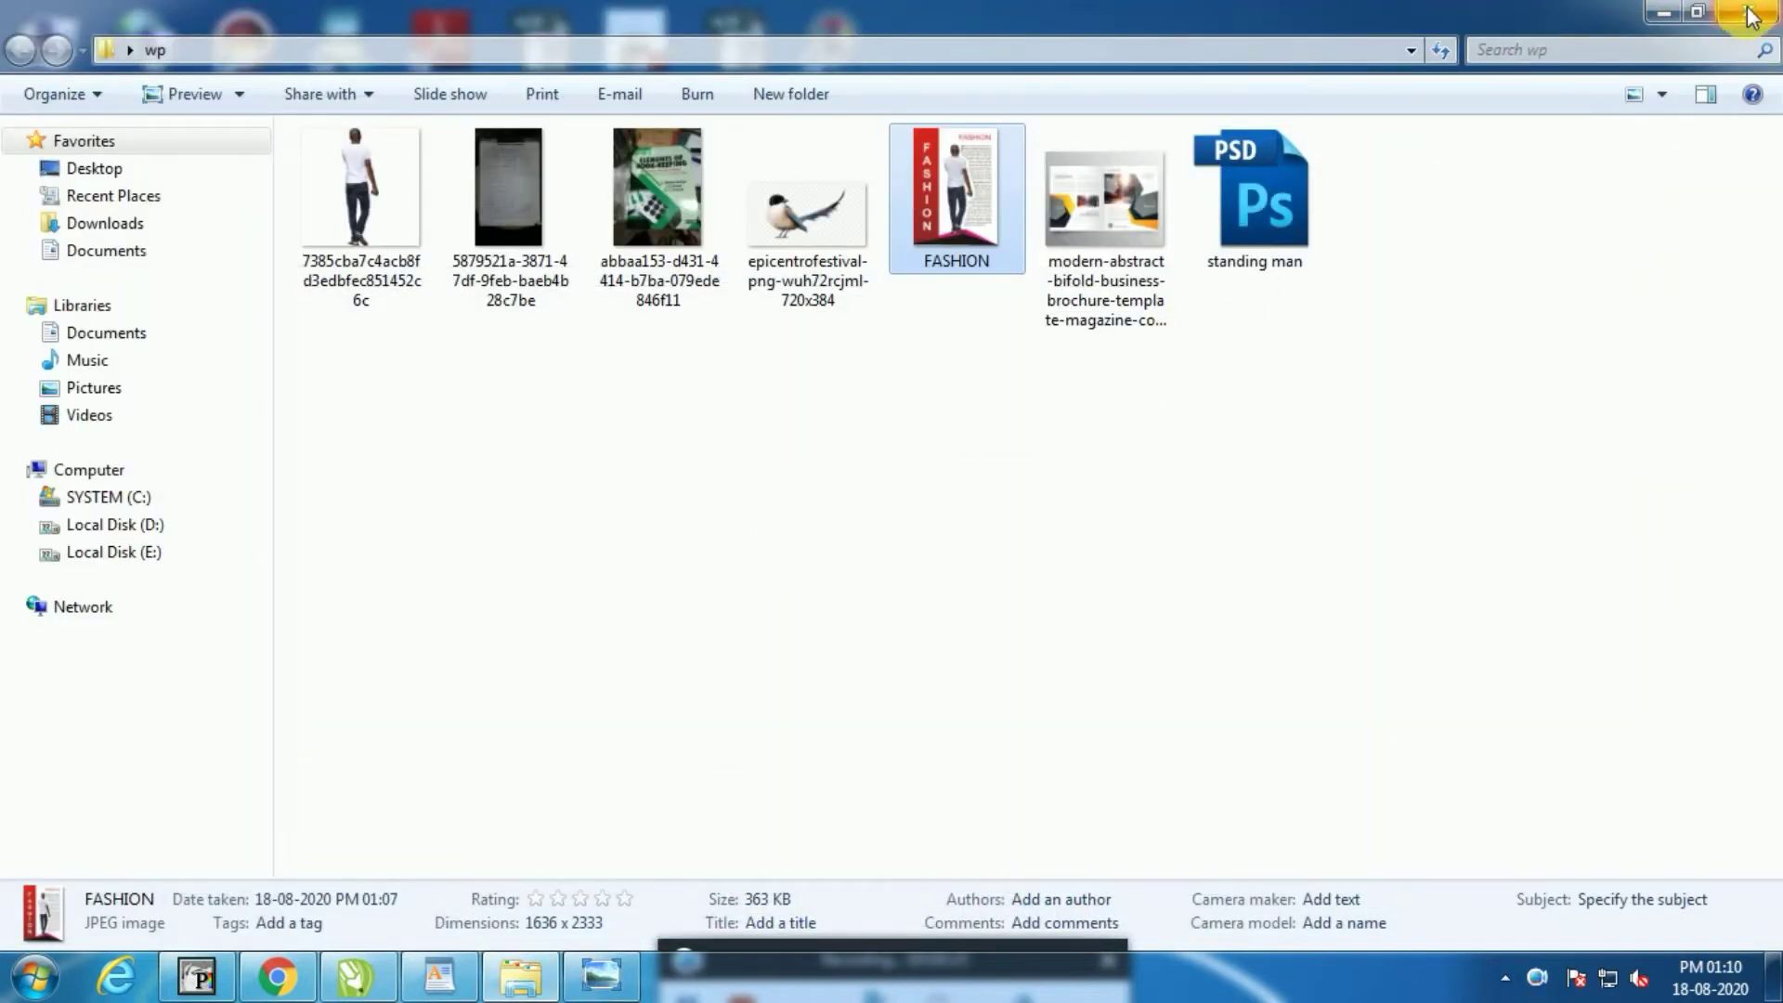
left_click(1319, 228)
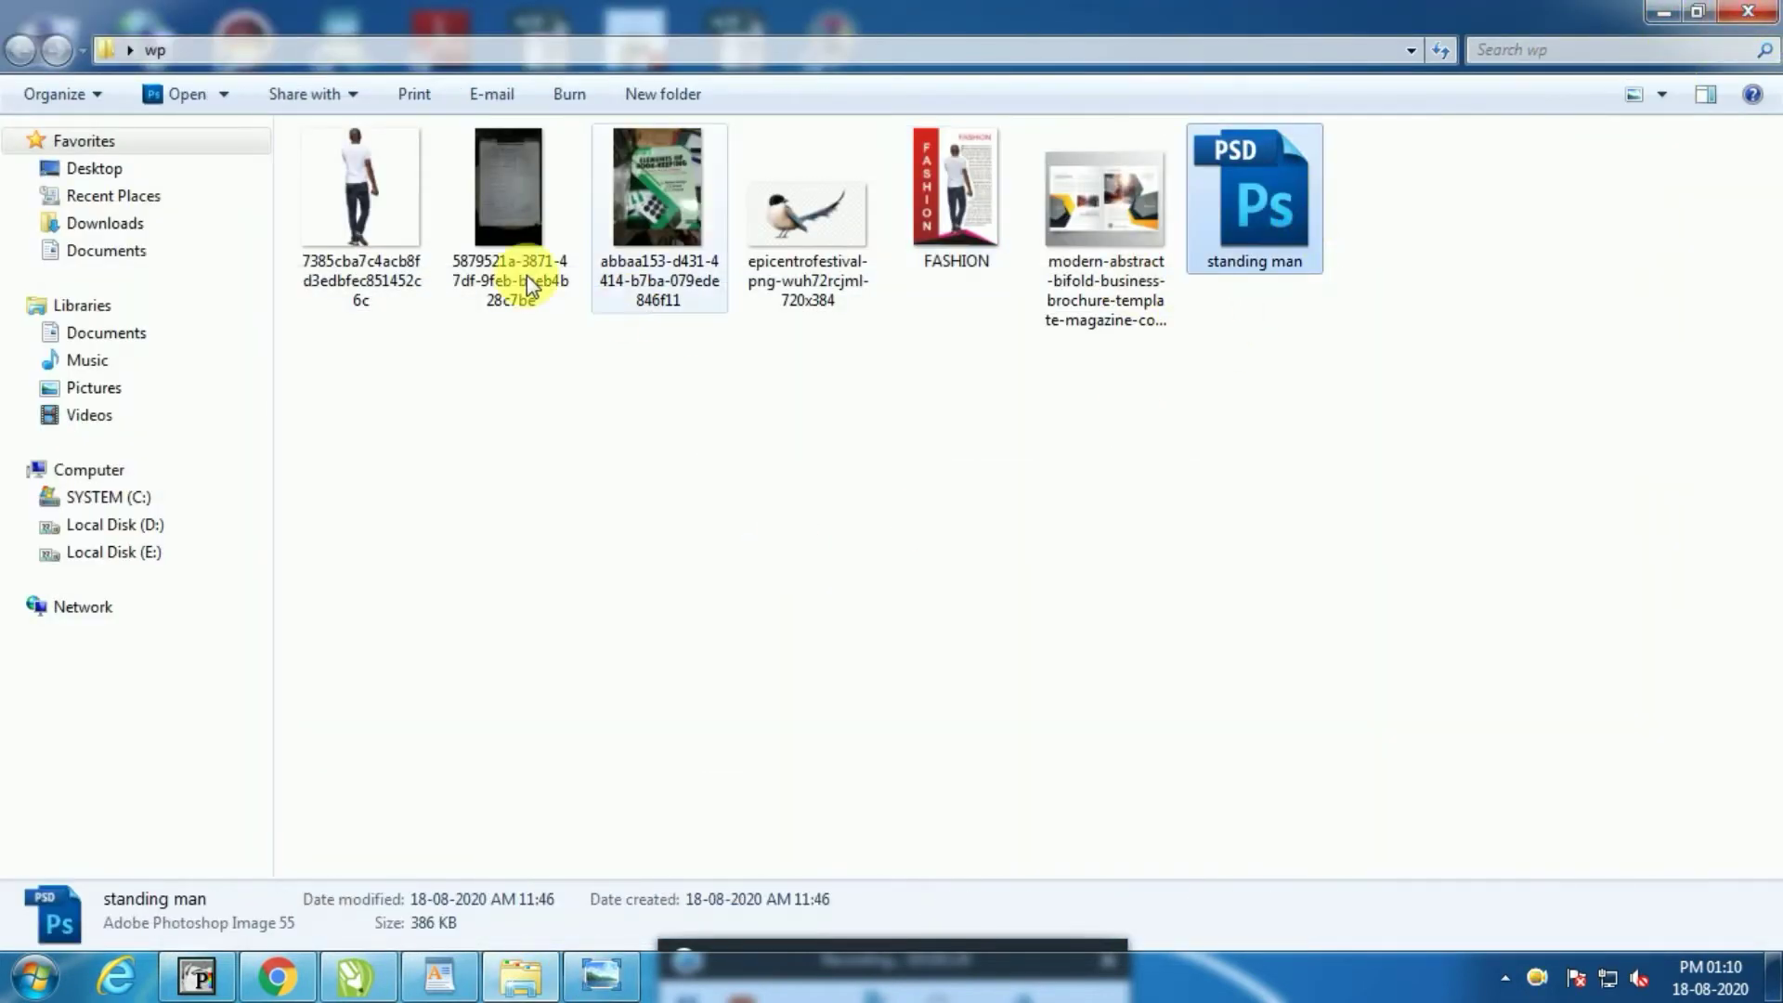
left_click(401, 216)
double_click(401, 215)
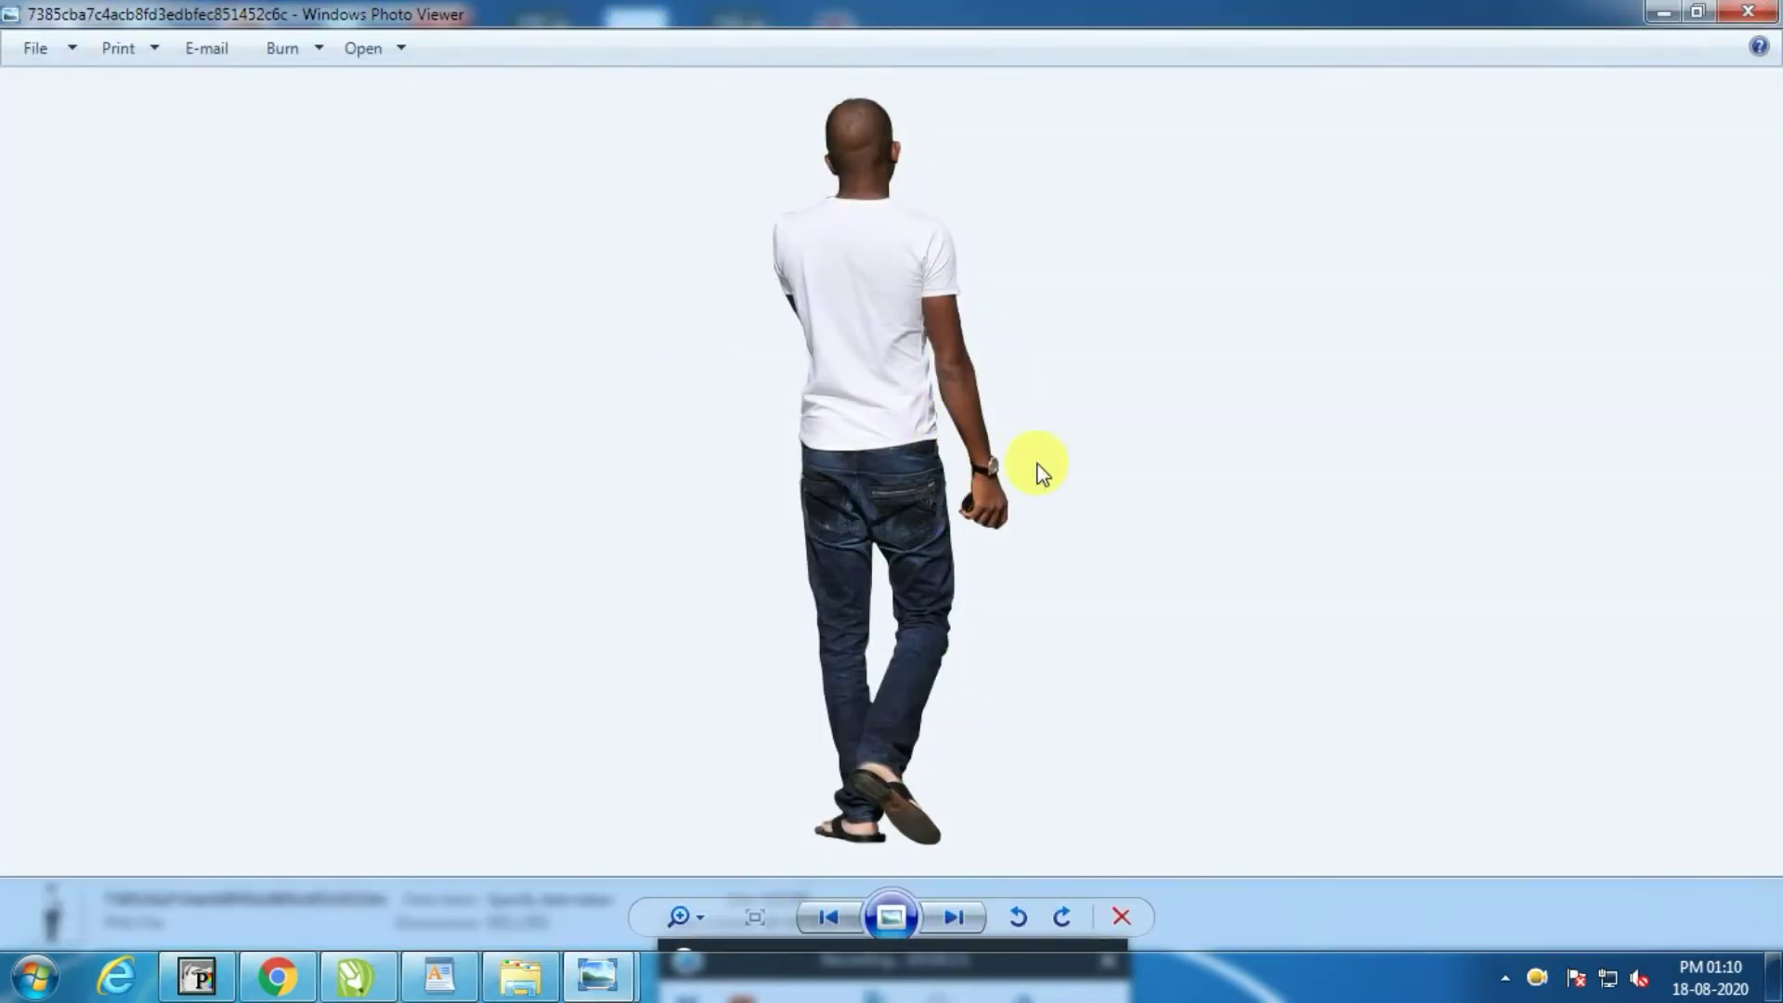
left_click(1747, 11)
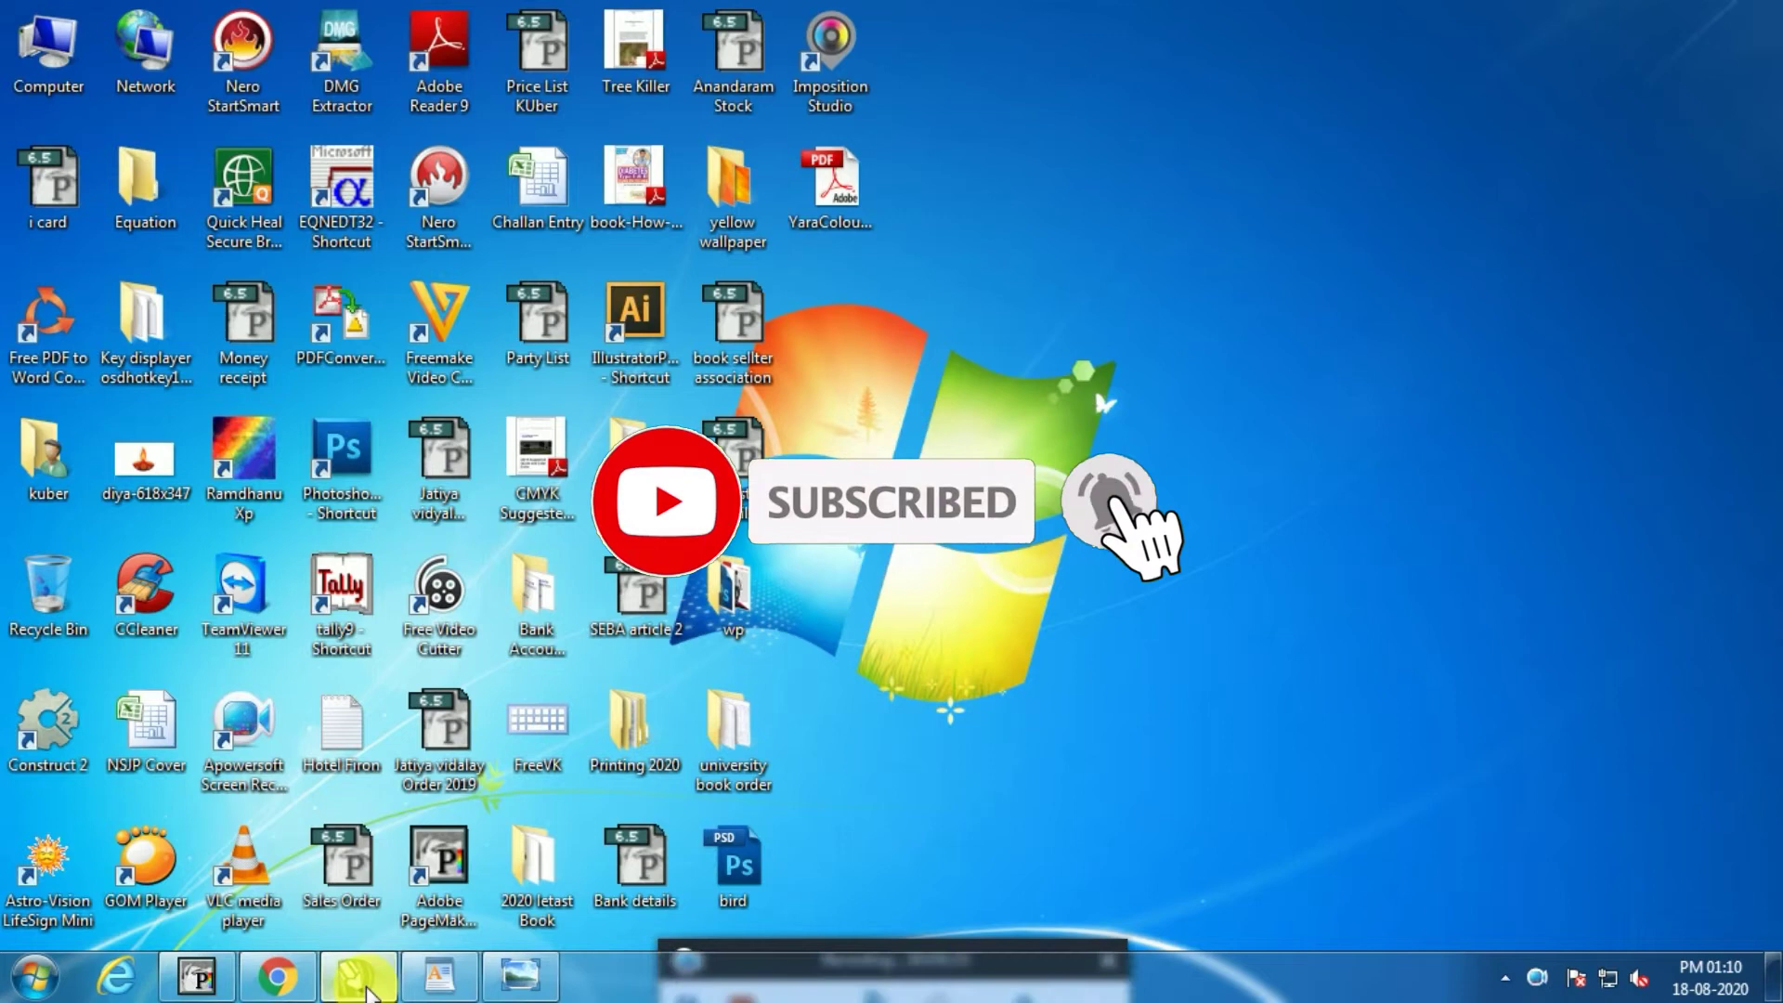
Switch to CorelDRAW and draw a rectangle about 60 by 75 mm on the page, filled red and without an outline
left_click(353, 975)
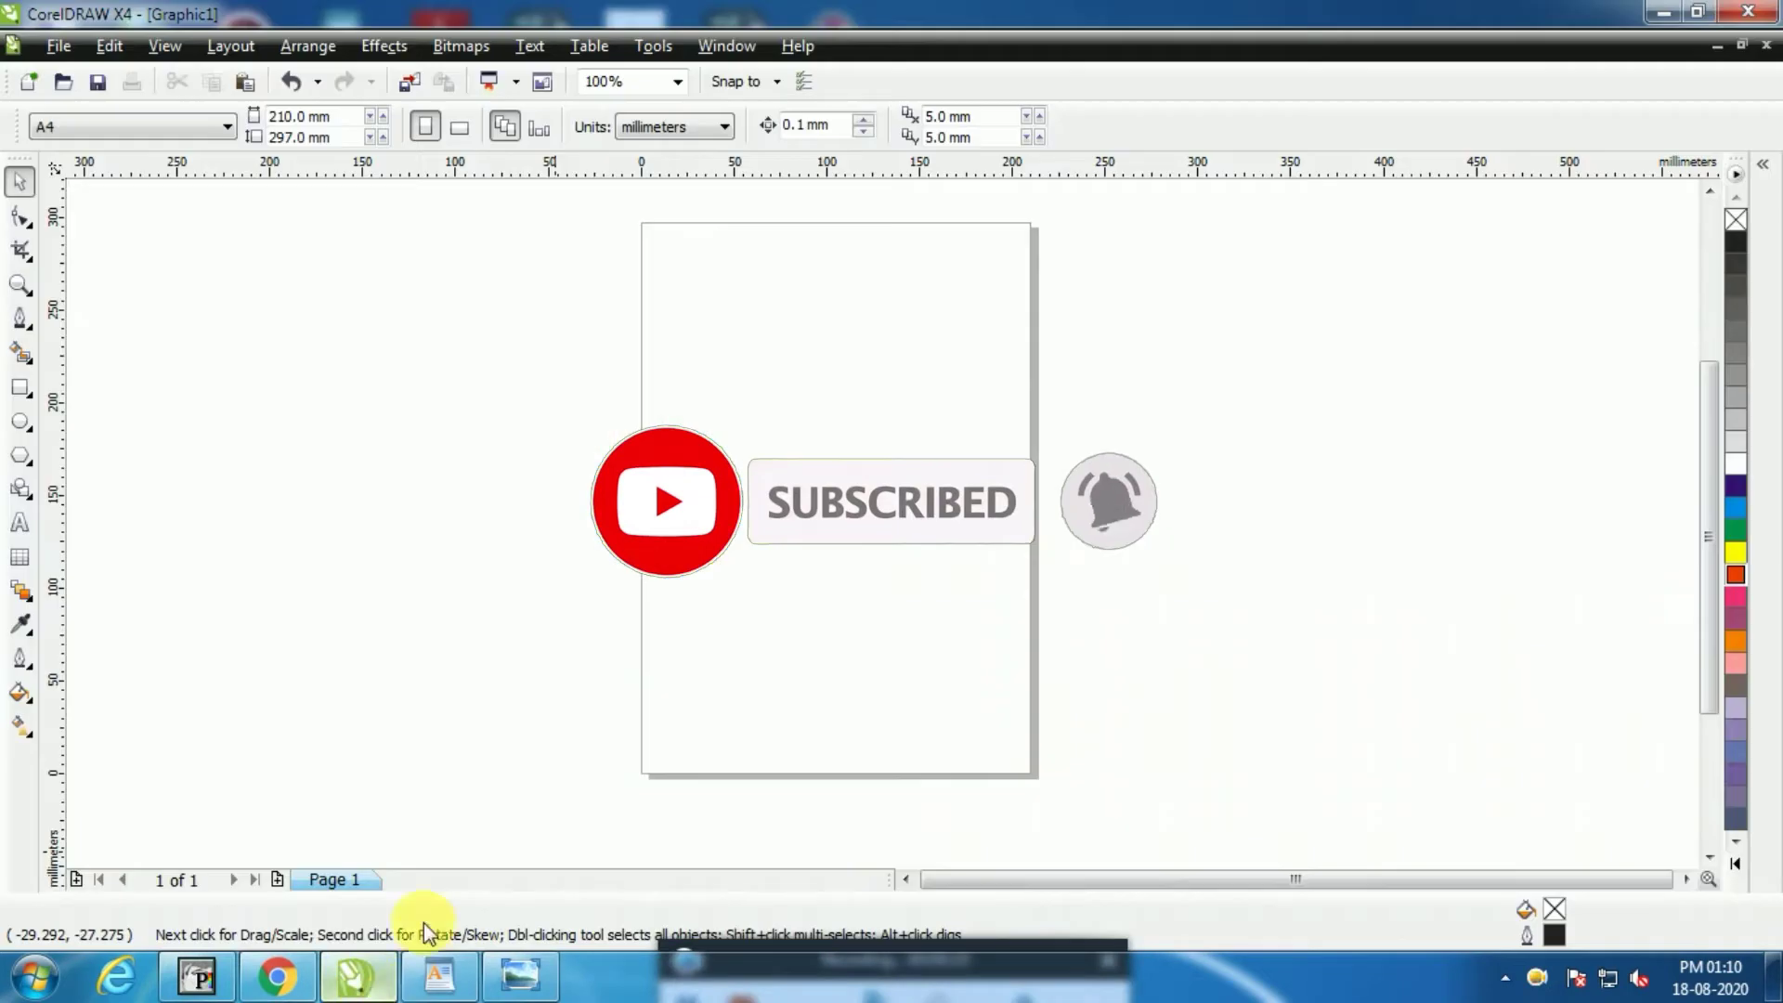
left_click(21, 391)
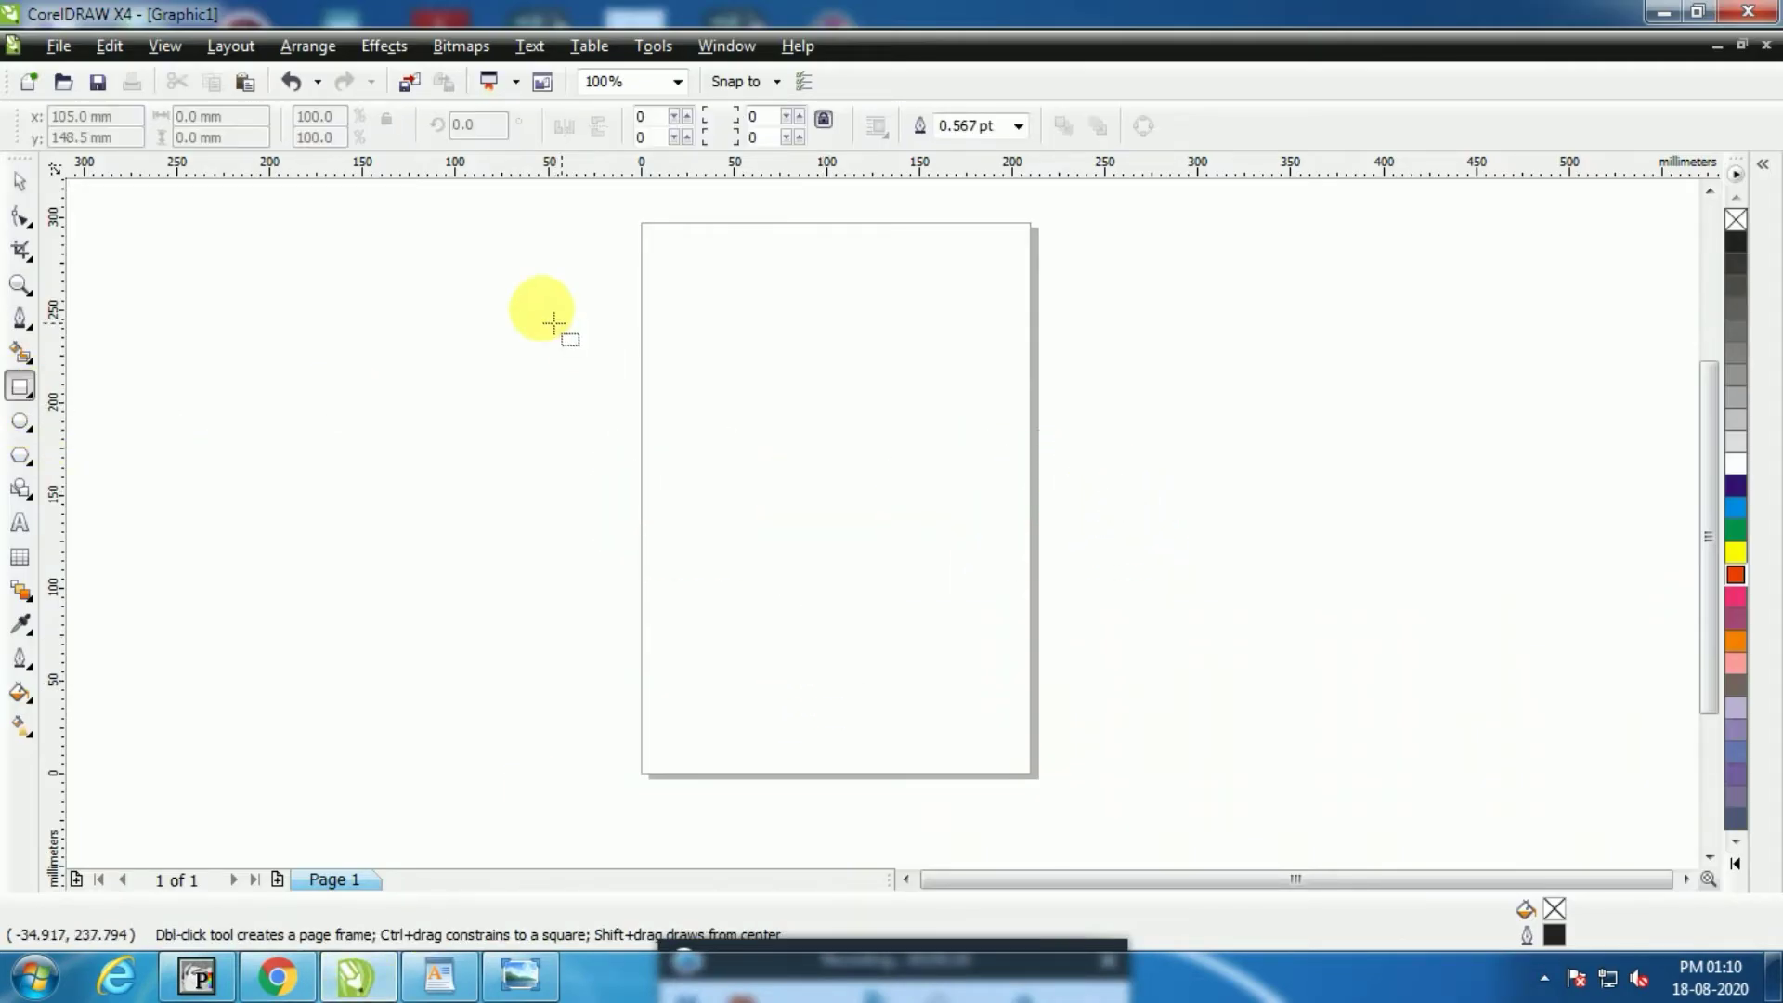
left_click_drag(661, 302, 772, 441)
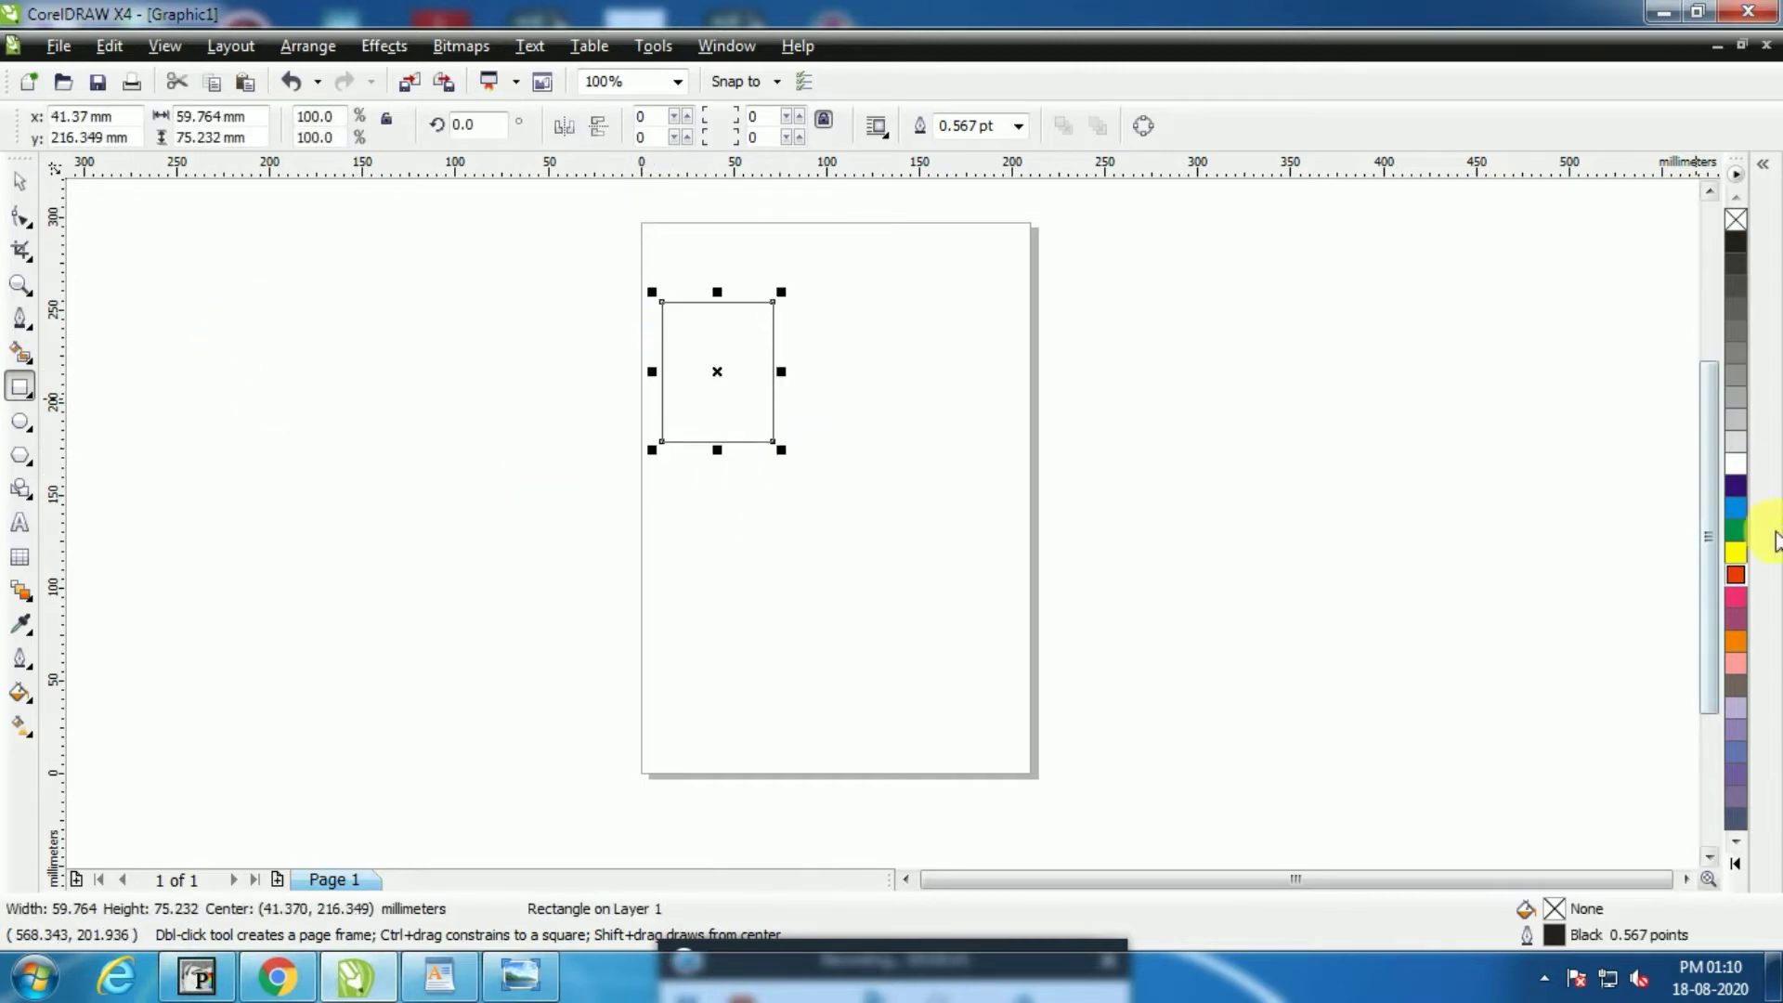
left_click(1735, 576)
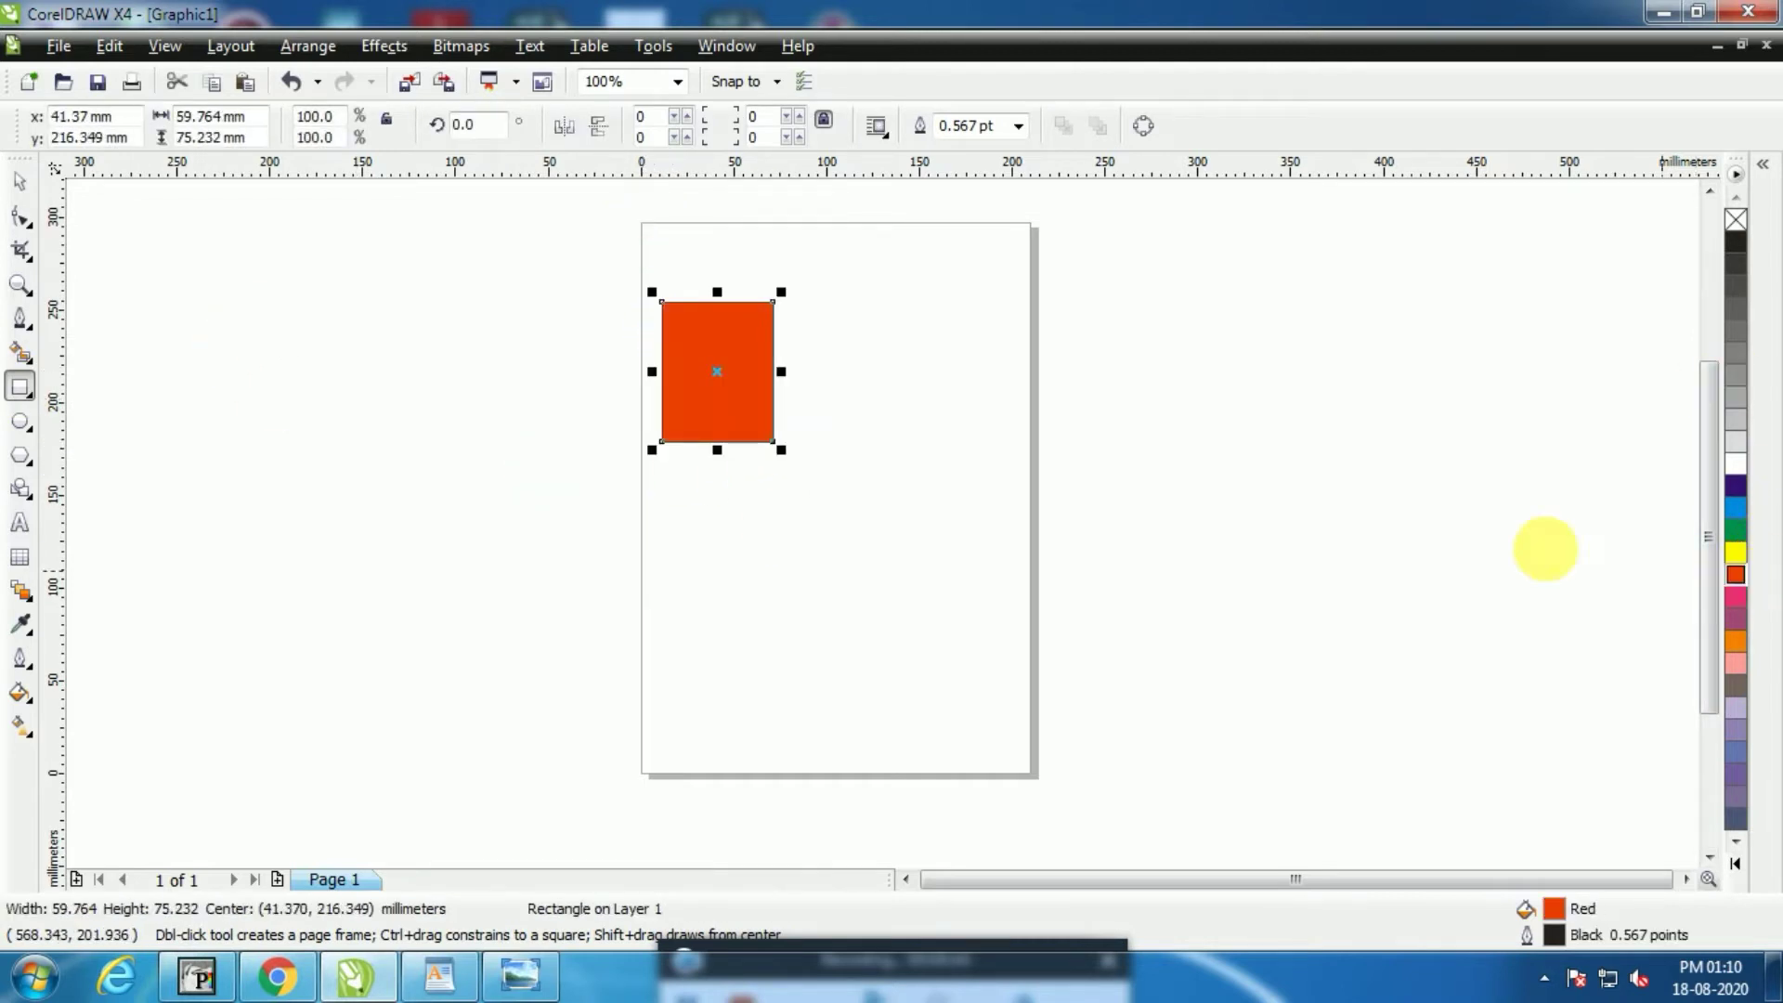
right_click(1735, 223)
left_click(20, 180)
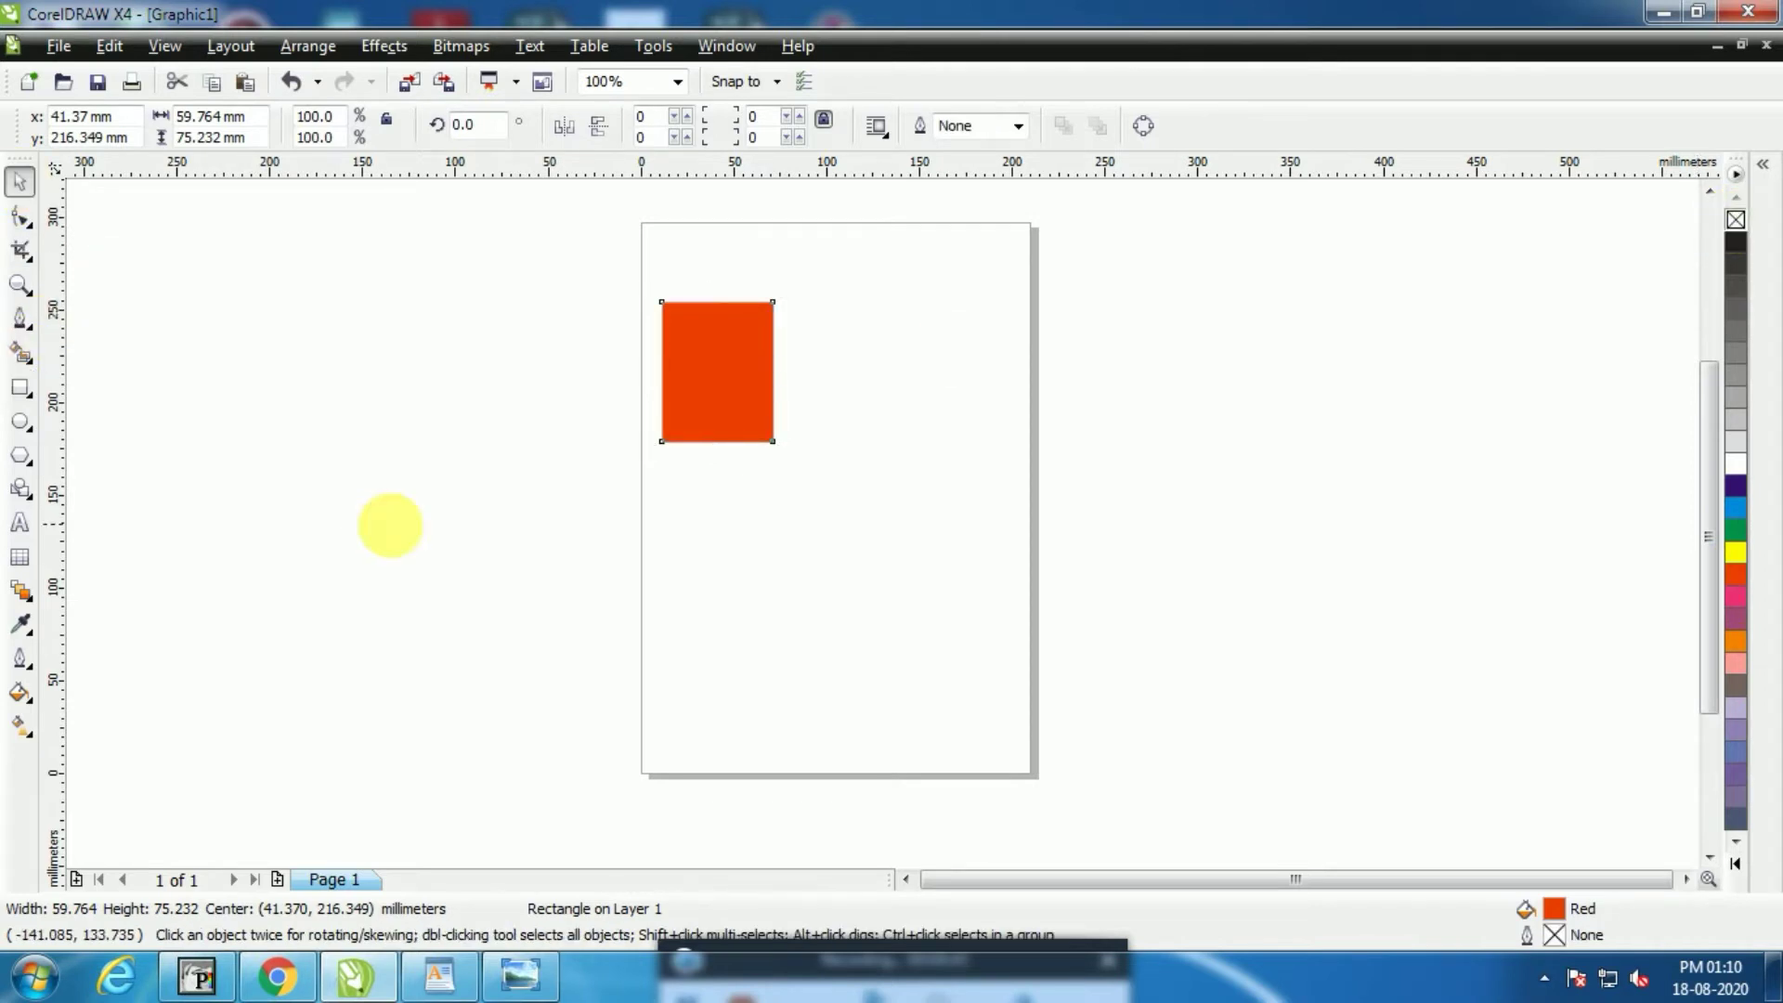
left_click(390, 526)
Apply a linear two-colour fountain fill to the rectangle, from red to dark red (C43 M99 Y98 K5)
left_click(716, 397)
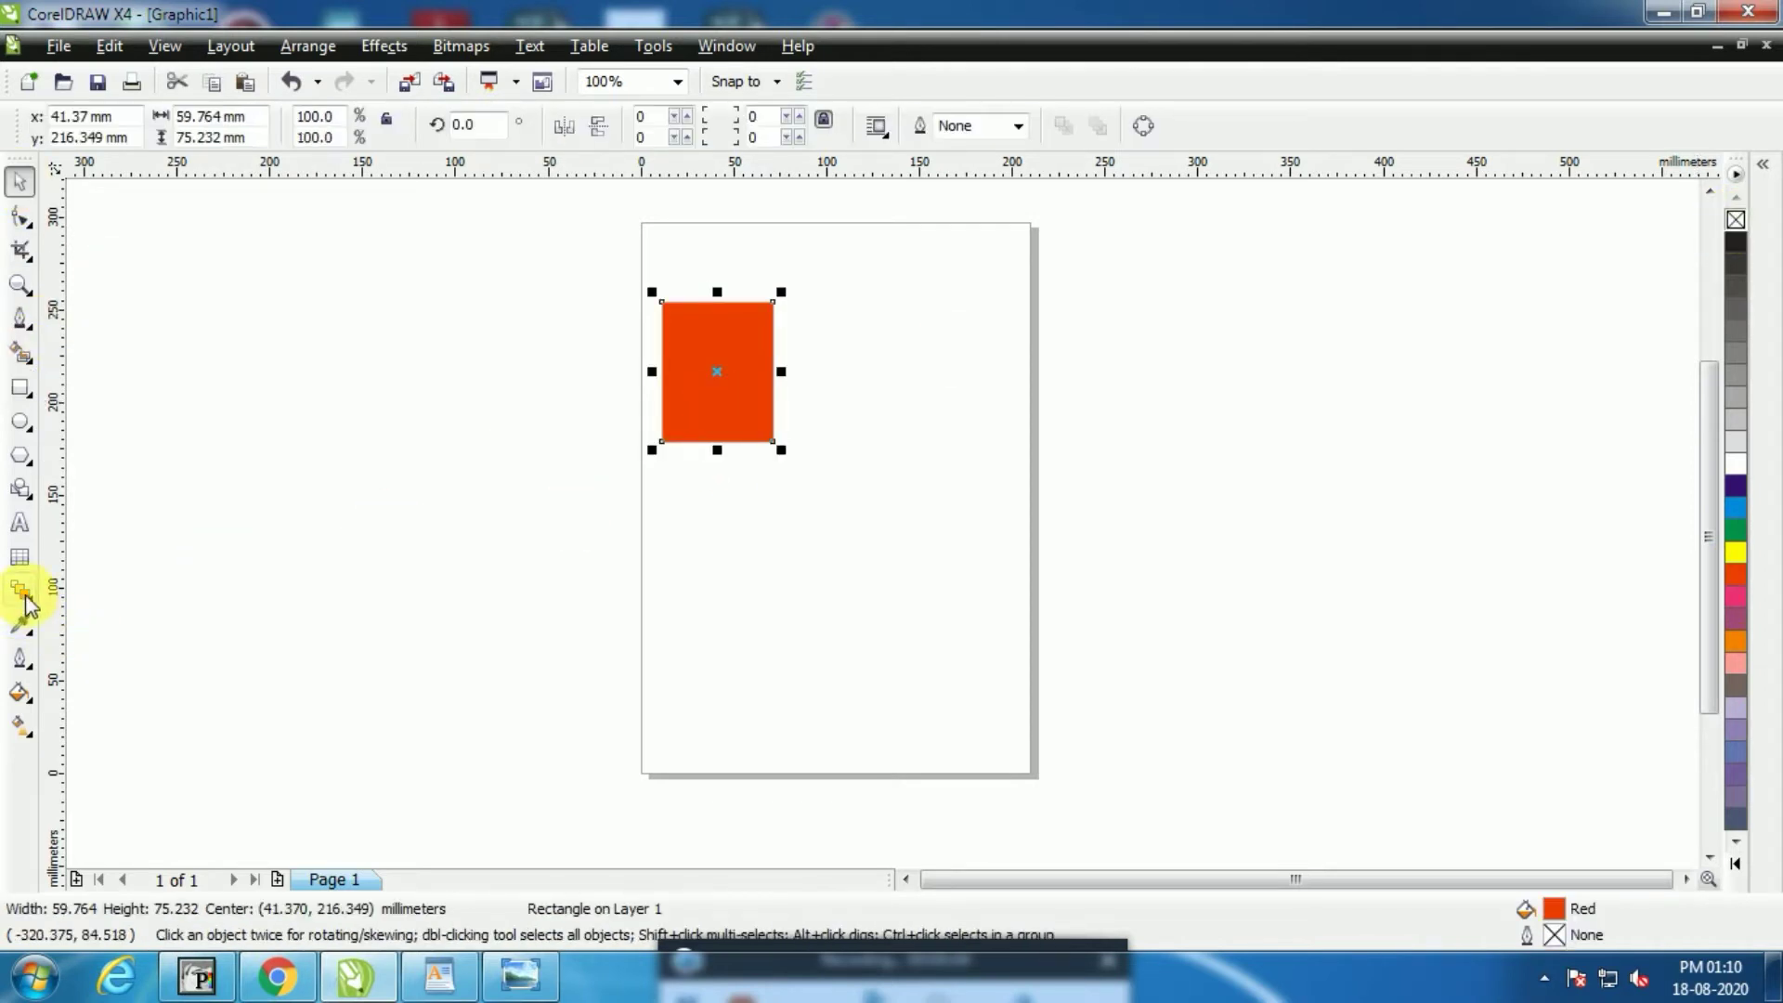
left_click(20, 692)
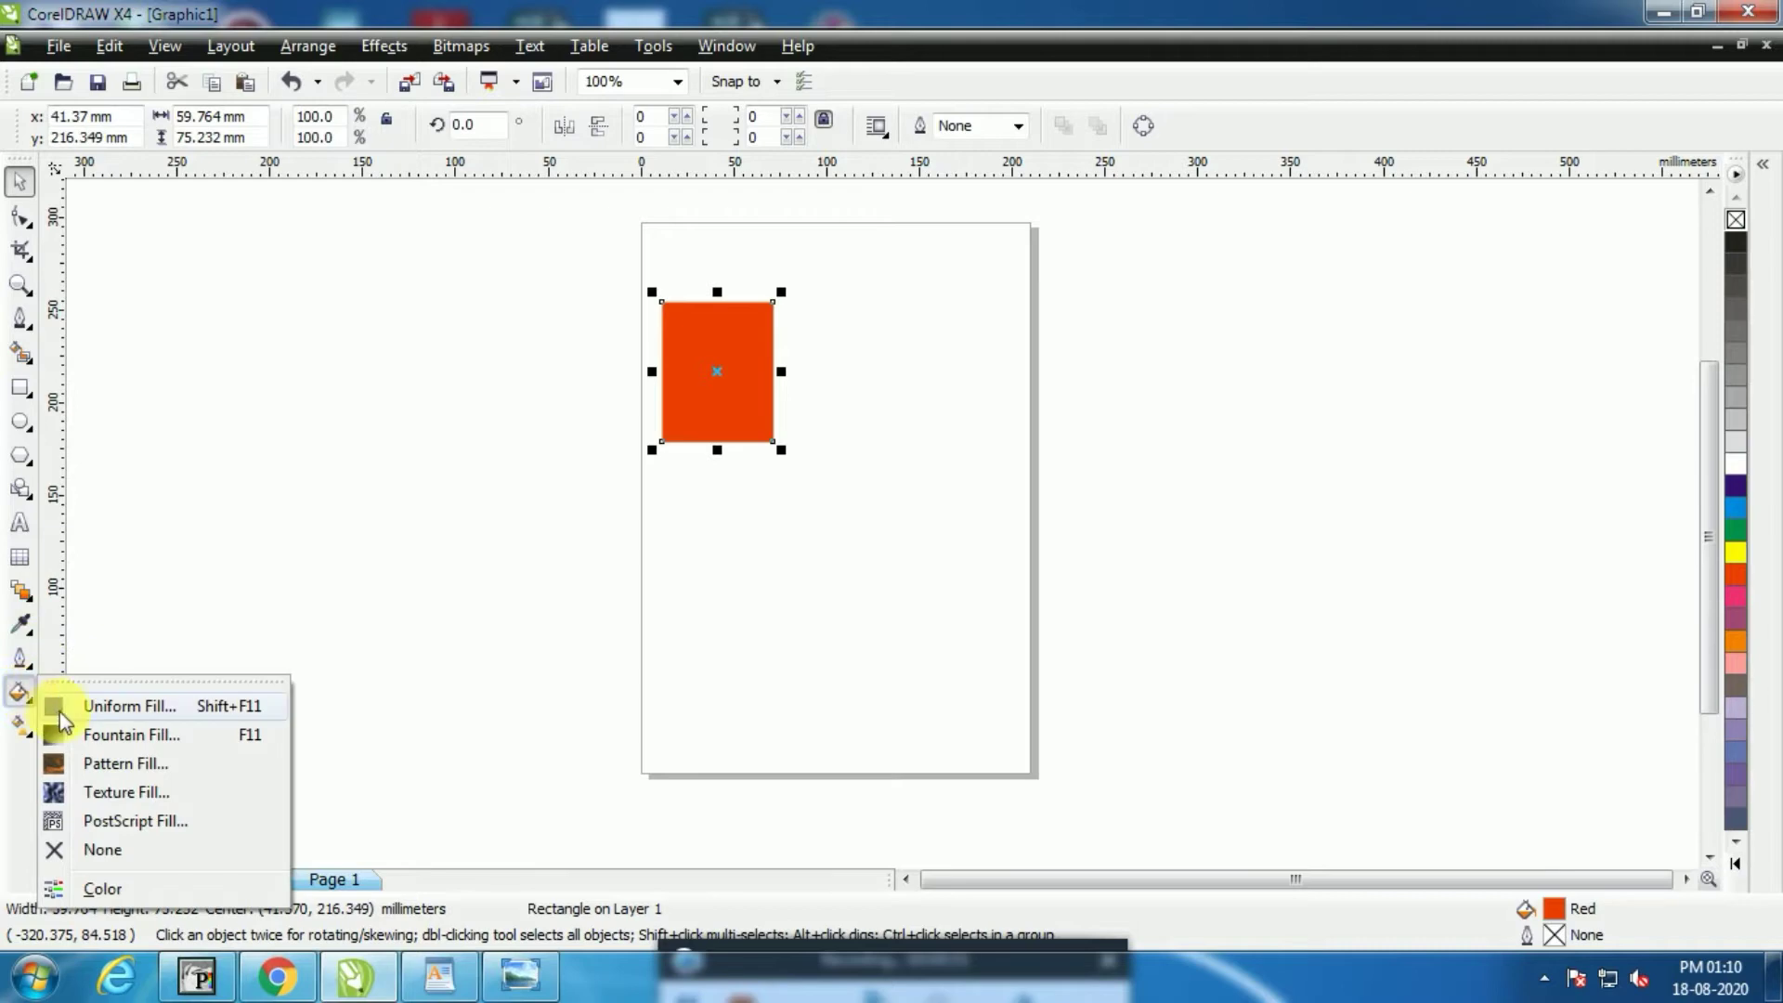
left_click(99, 734)
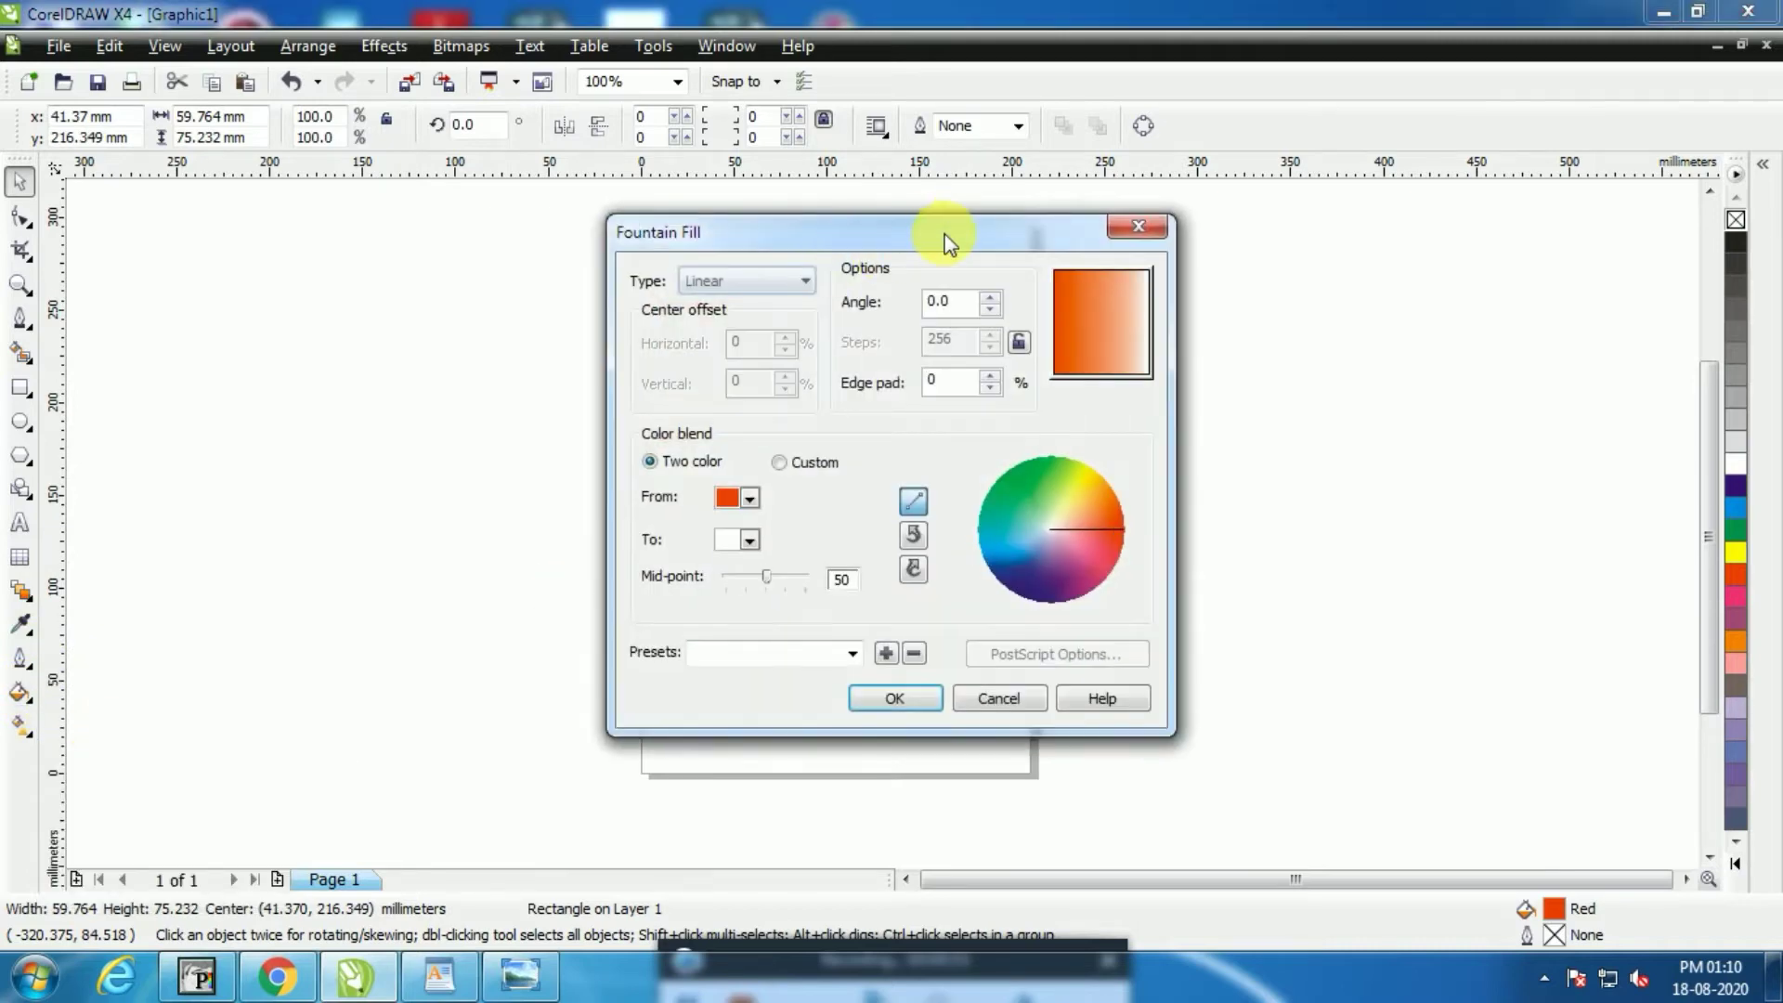
left_click_drag(945, 243, 1348, 227)
left_click(1153, 525)
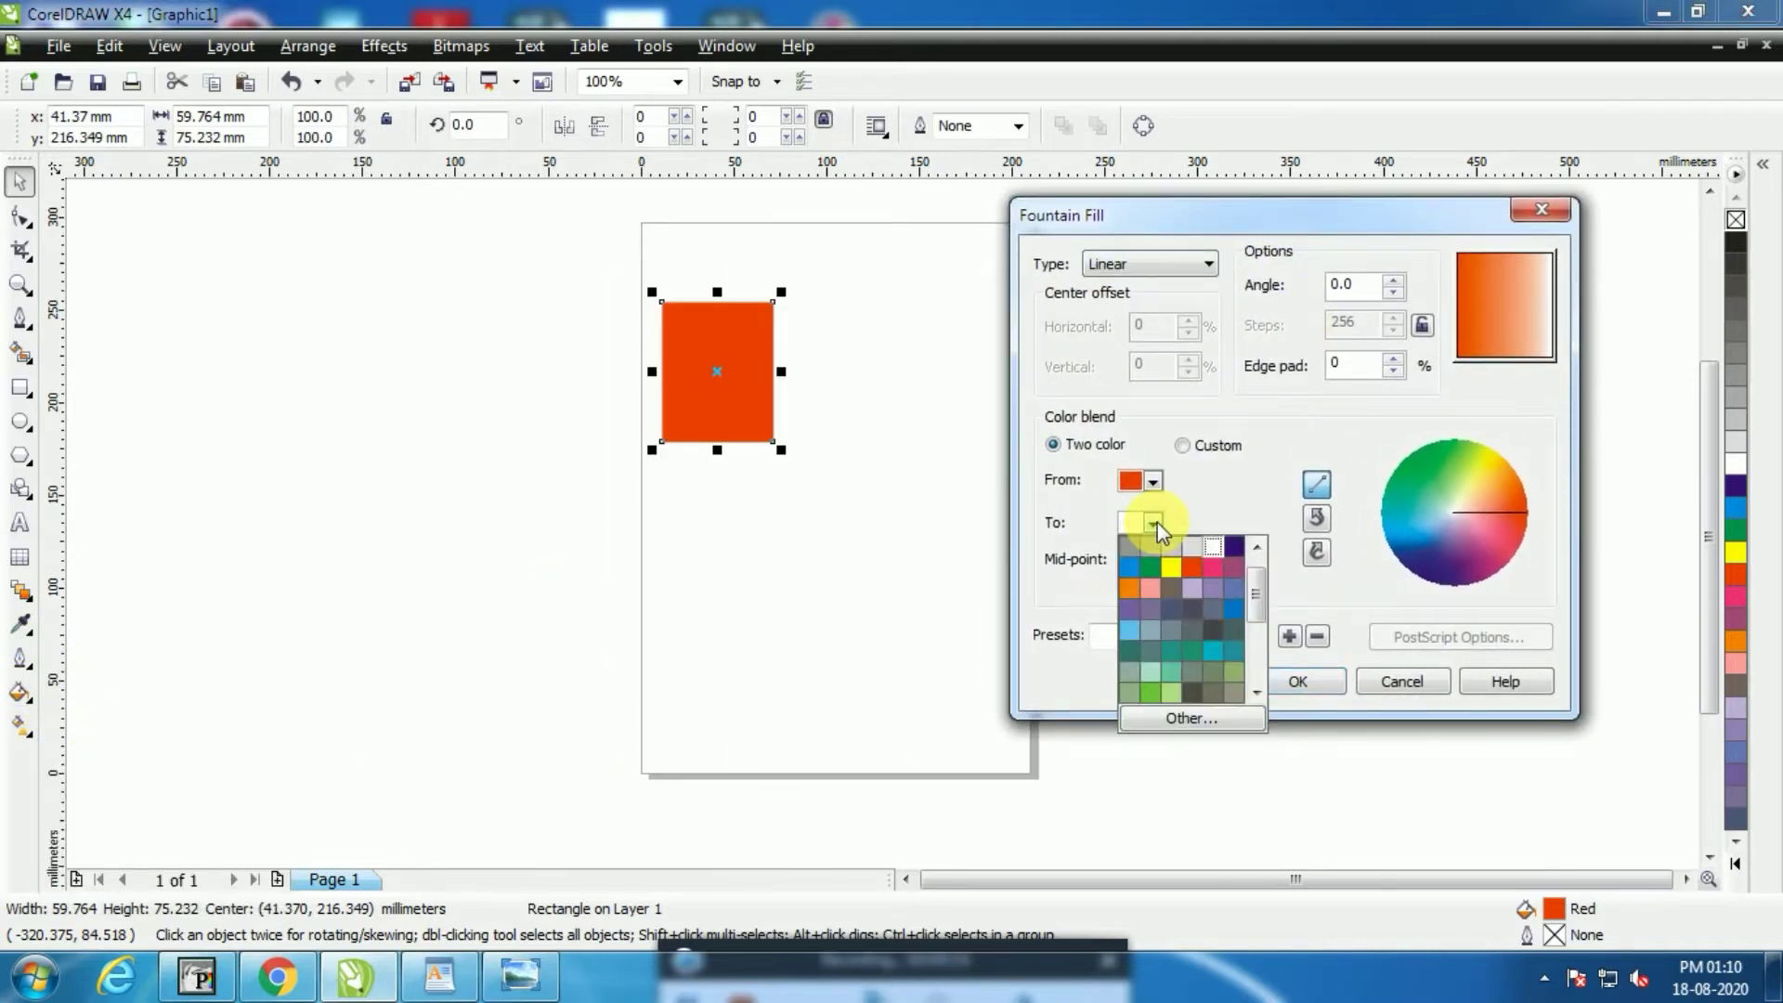
left_click(1192, 567)
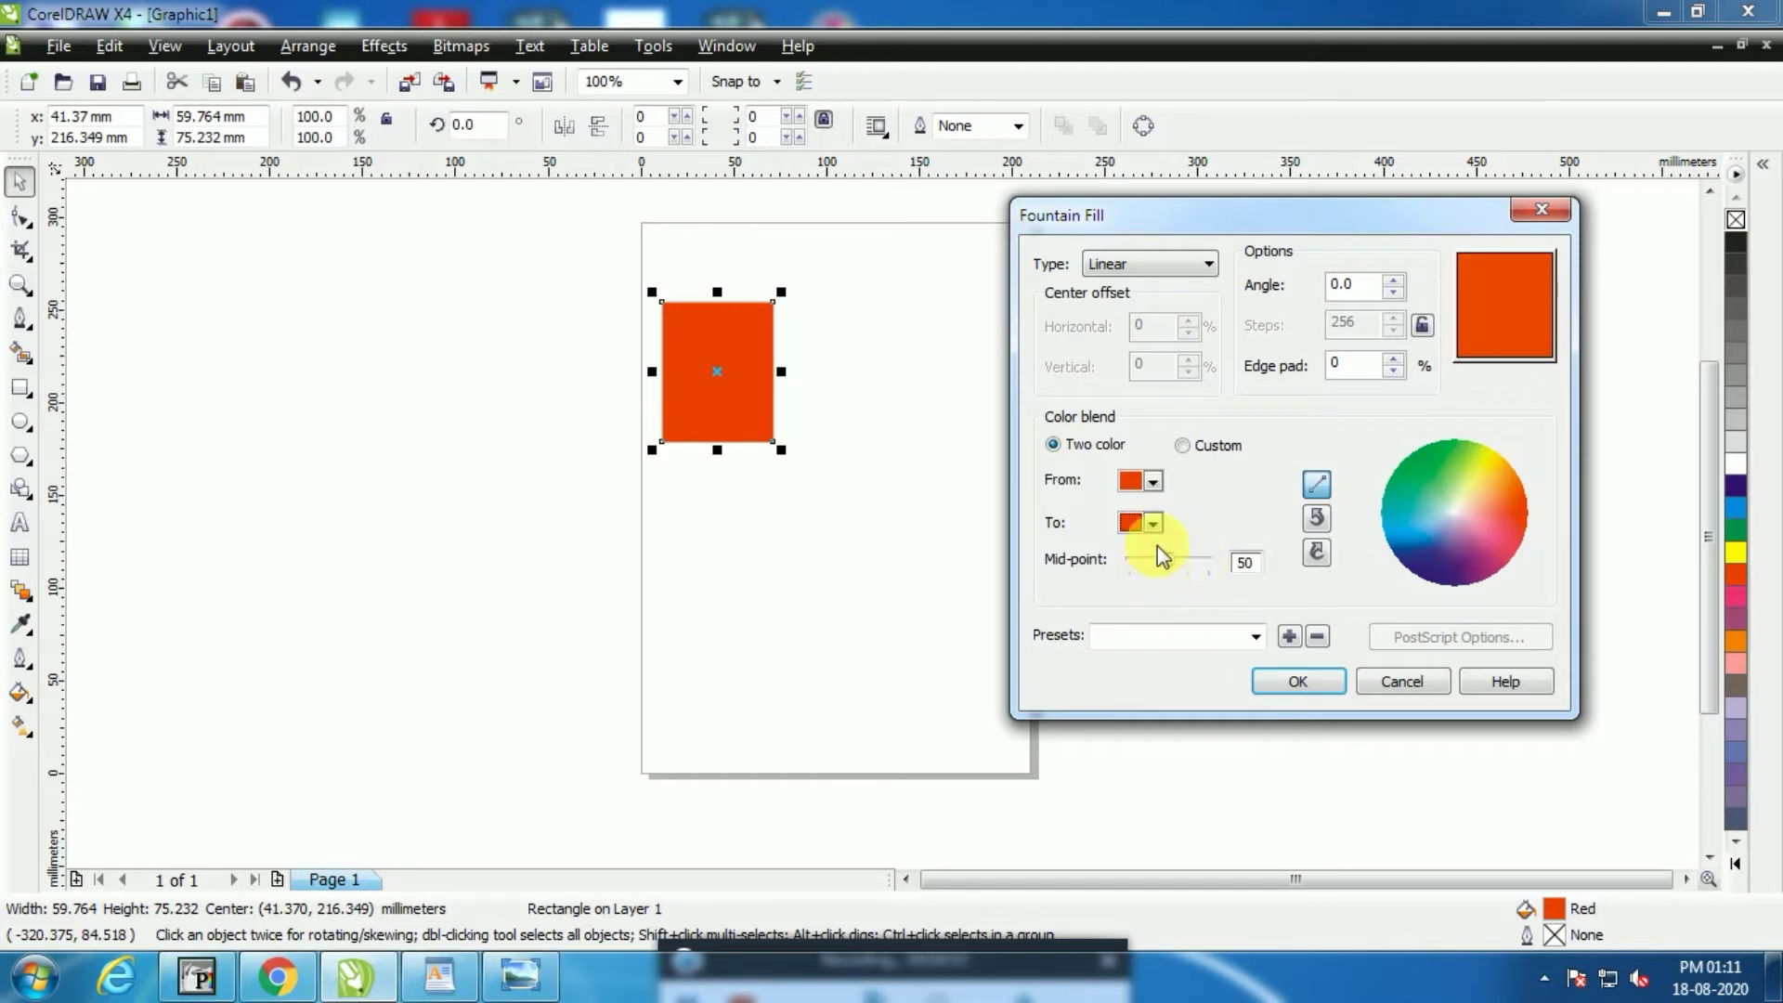
left_click(1153, 522)
left_click(1185, 721)
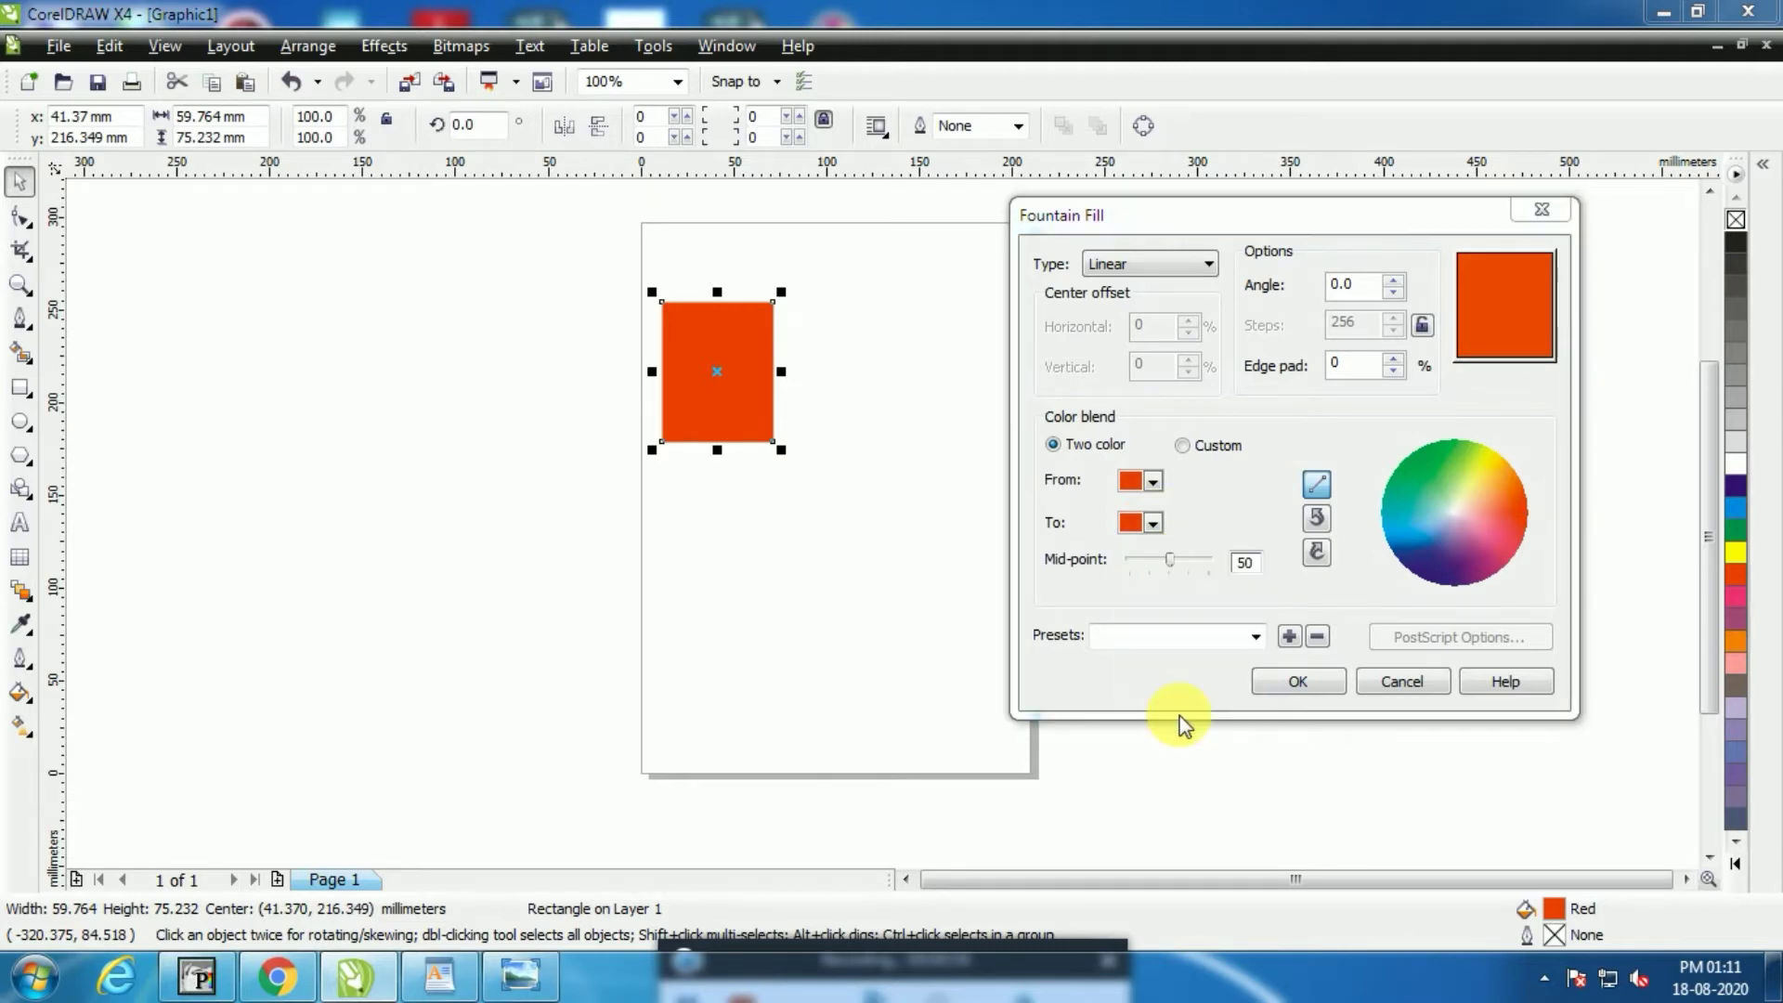
left_click_drag(1363, 678, 1396, 696)
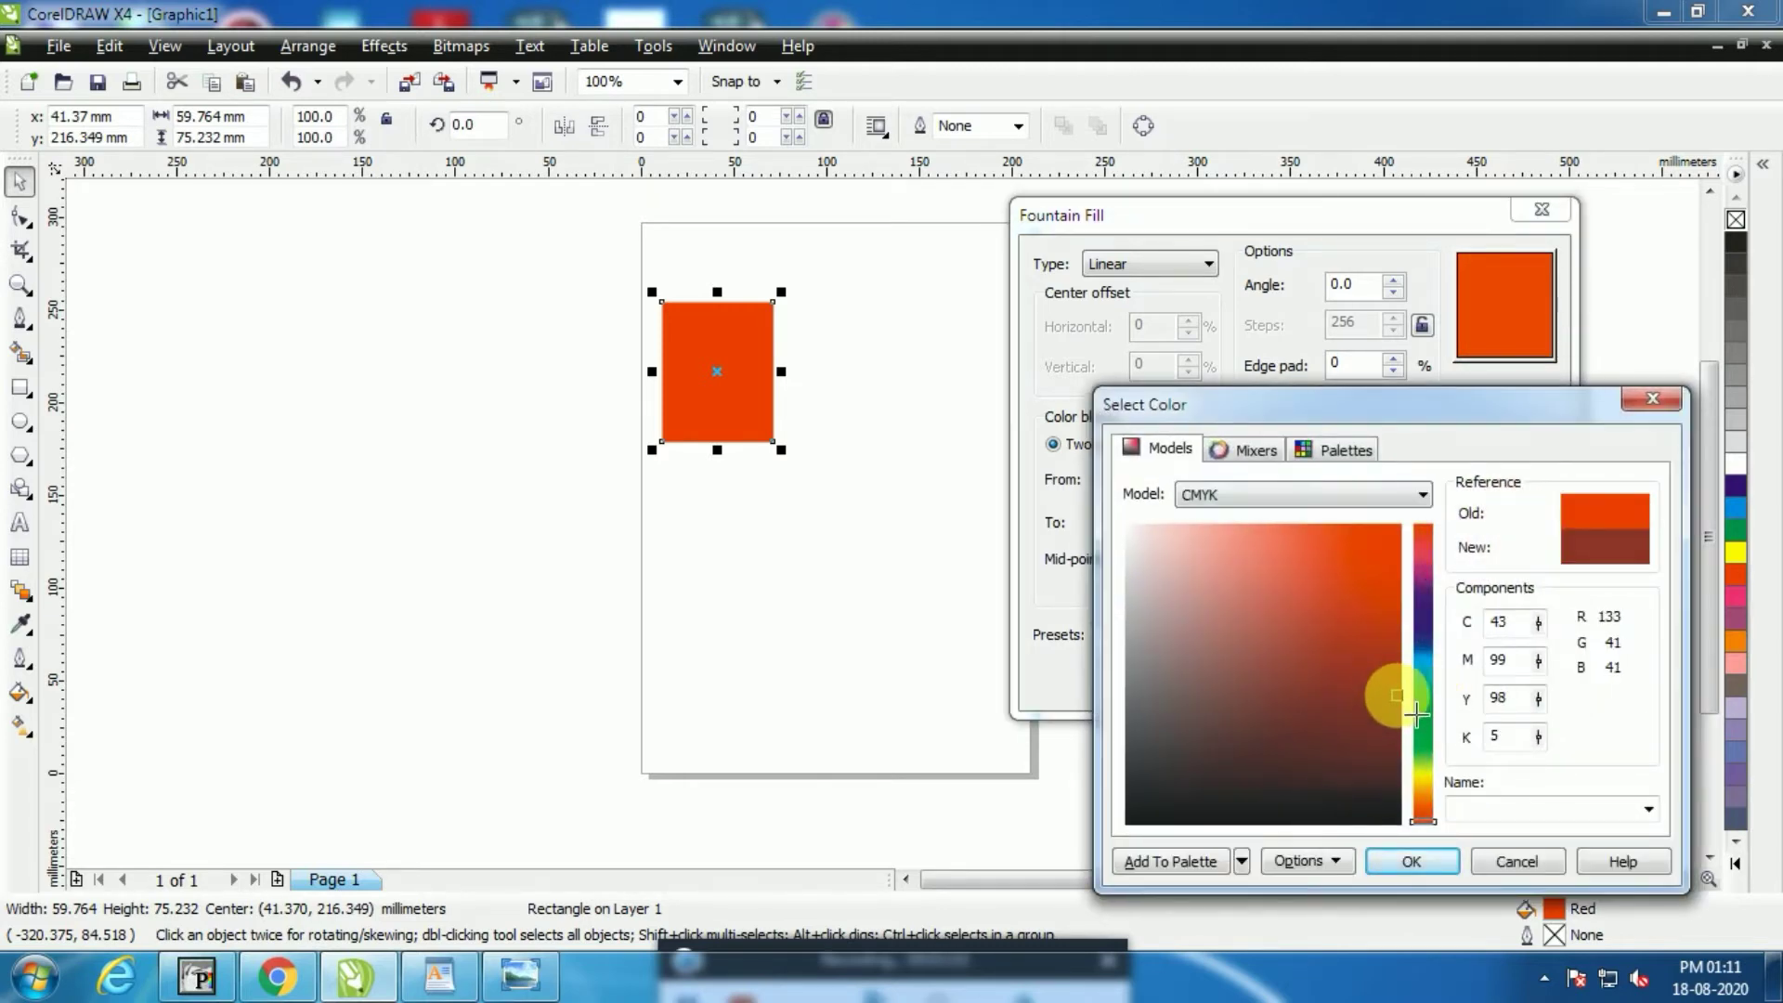
left_click(1411, 860)
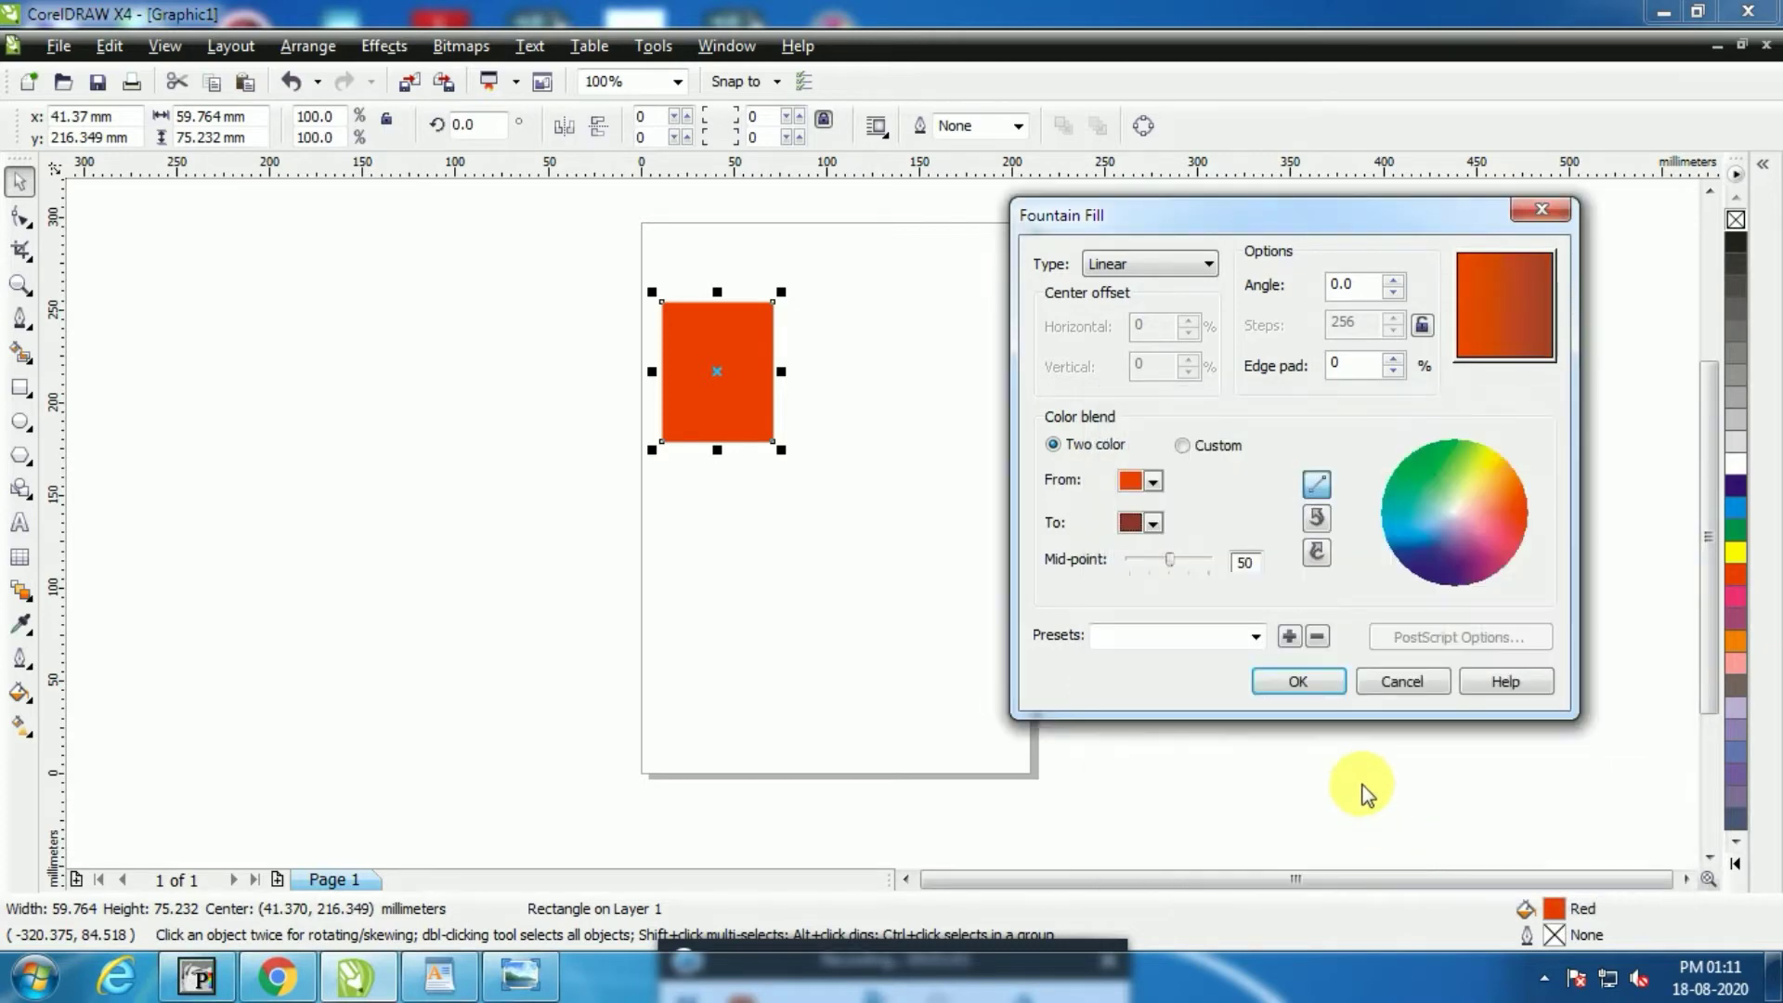
left_click(1300, 683)
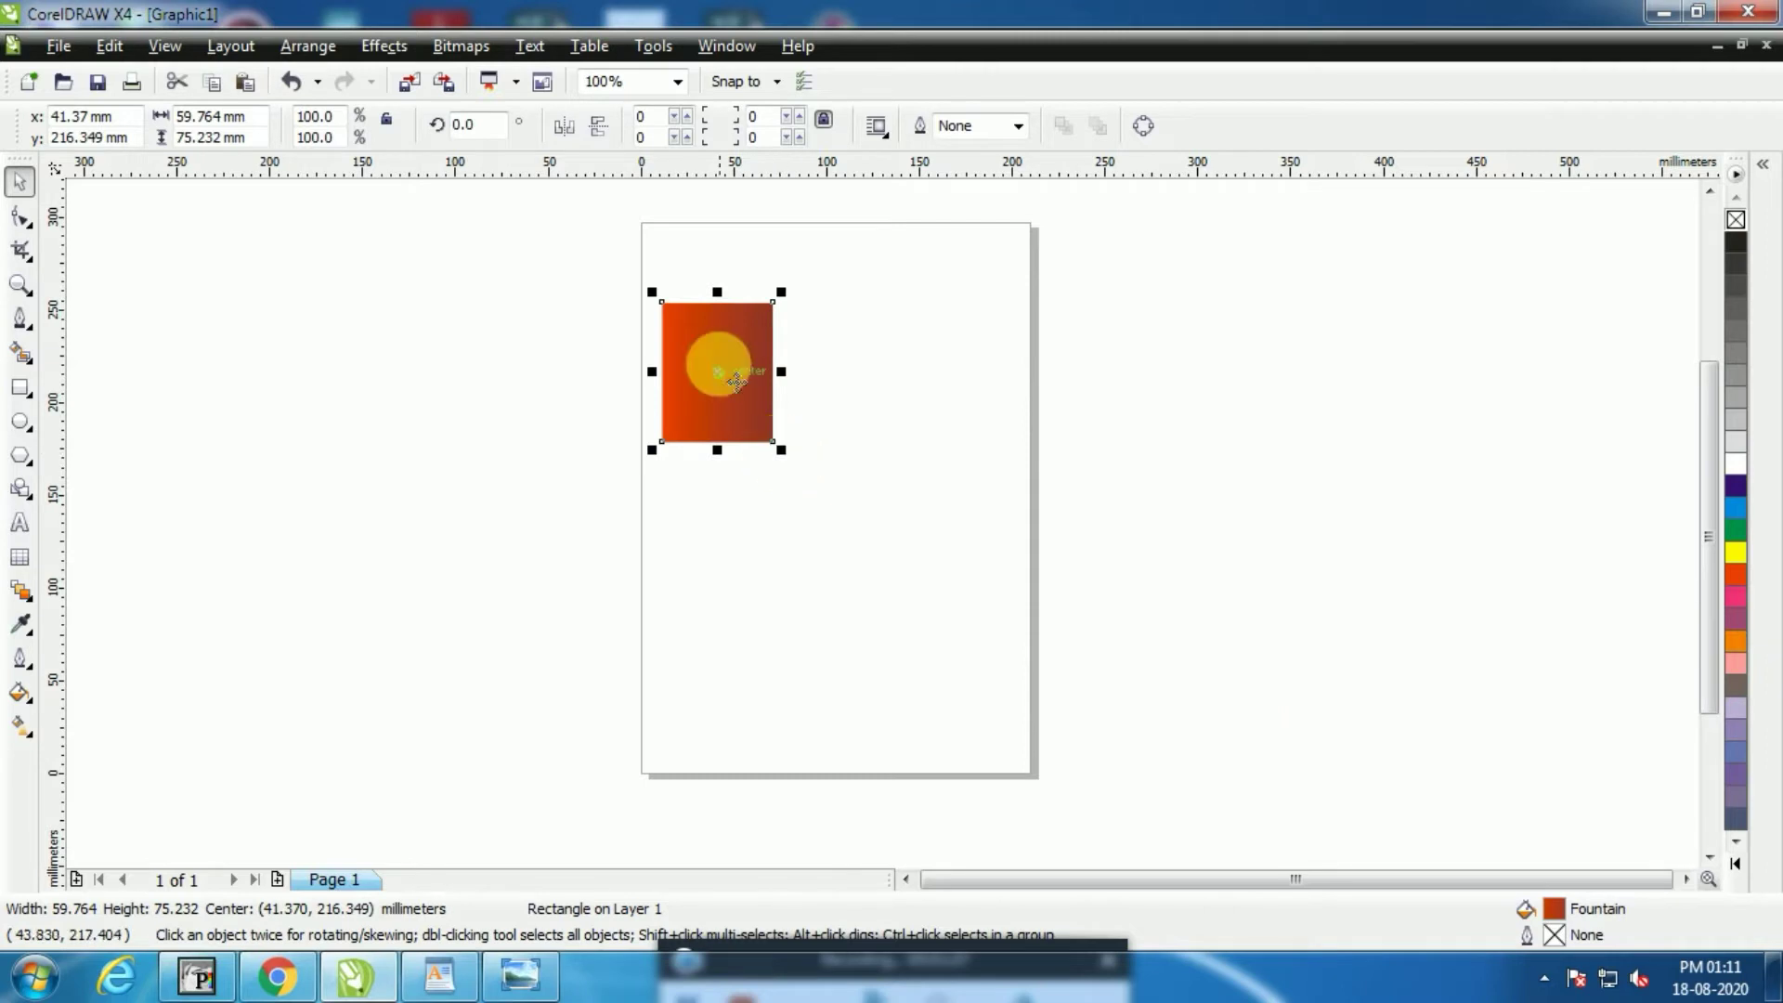
Rotate the gradient rectangle to 270 degrees and move it into the page's upper-left corner
left_click(716, 366)
left_click_drag(784, 453, 641, 469)
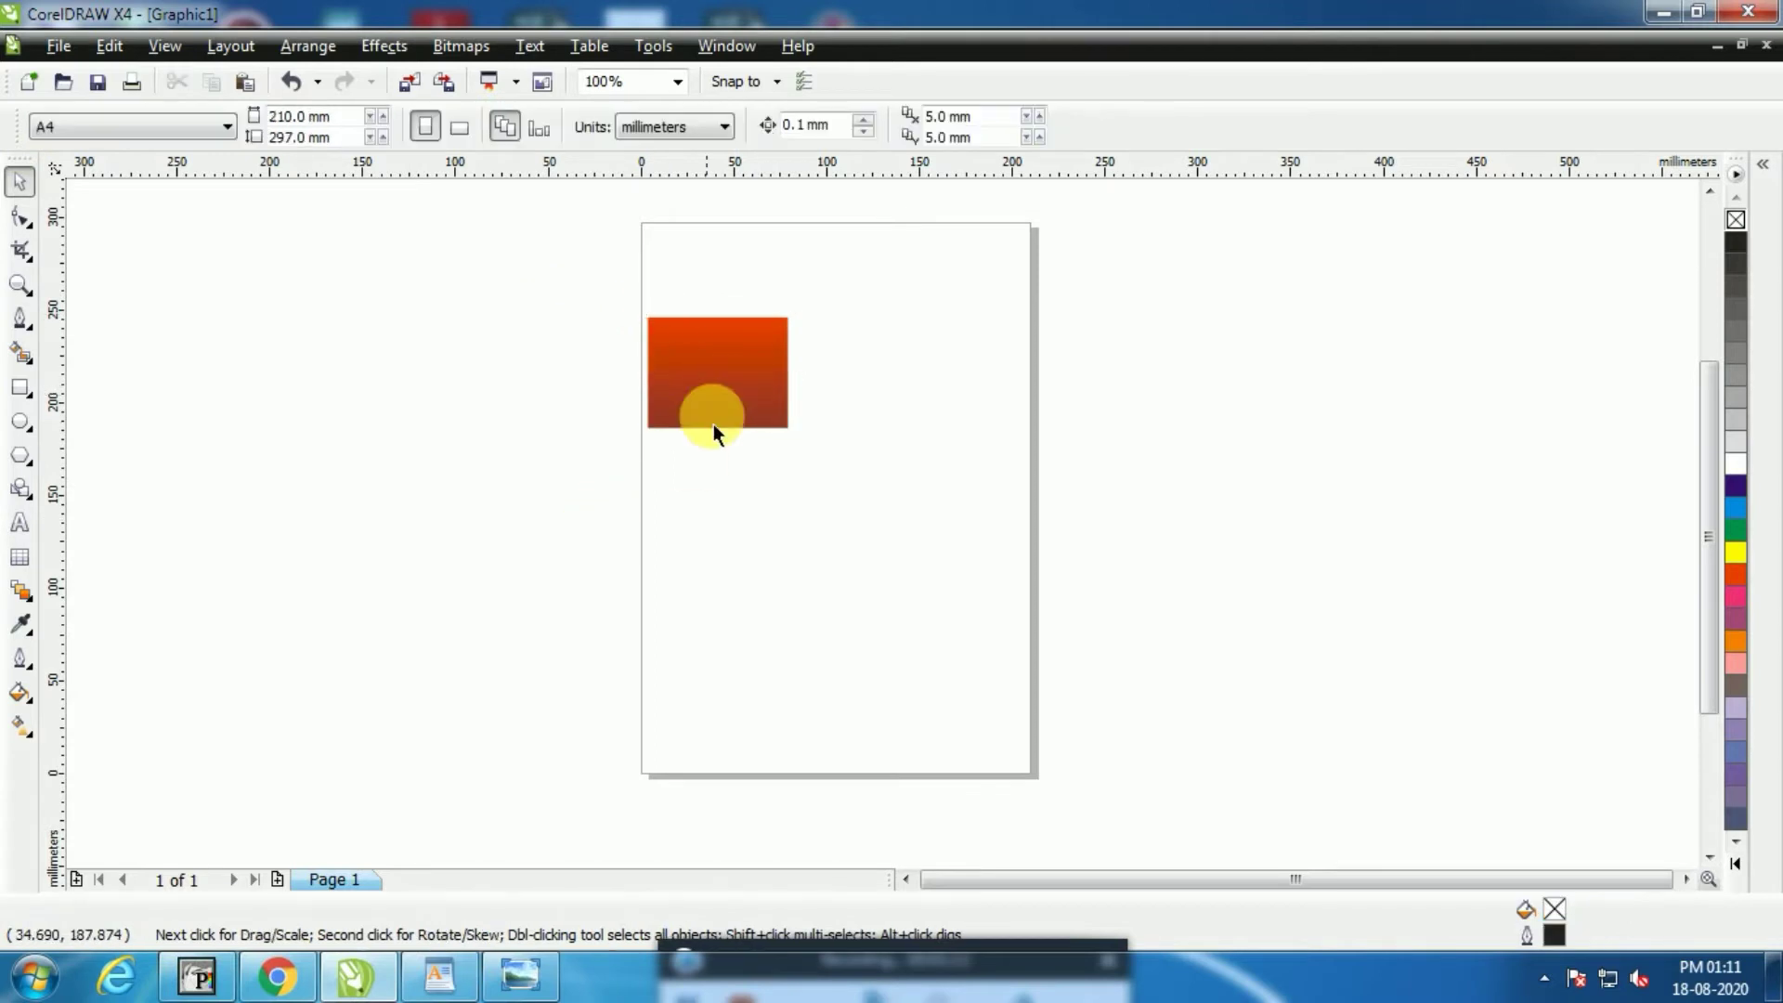
left_click_drag(713, 423, 772, 278)
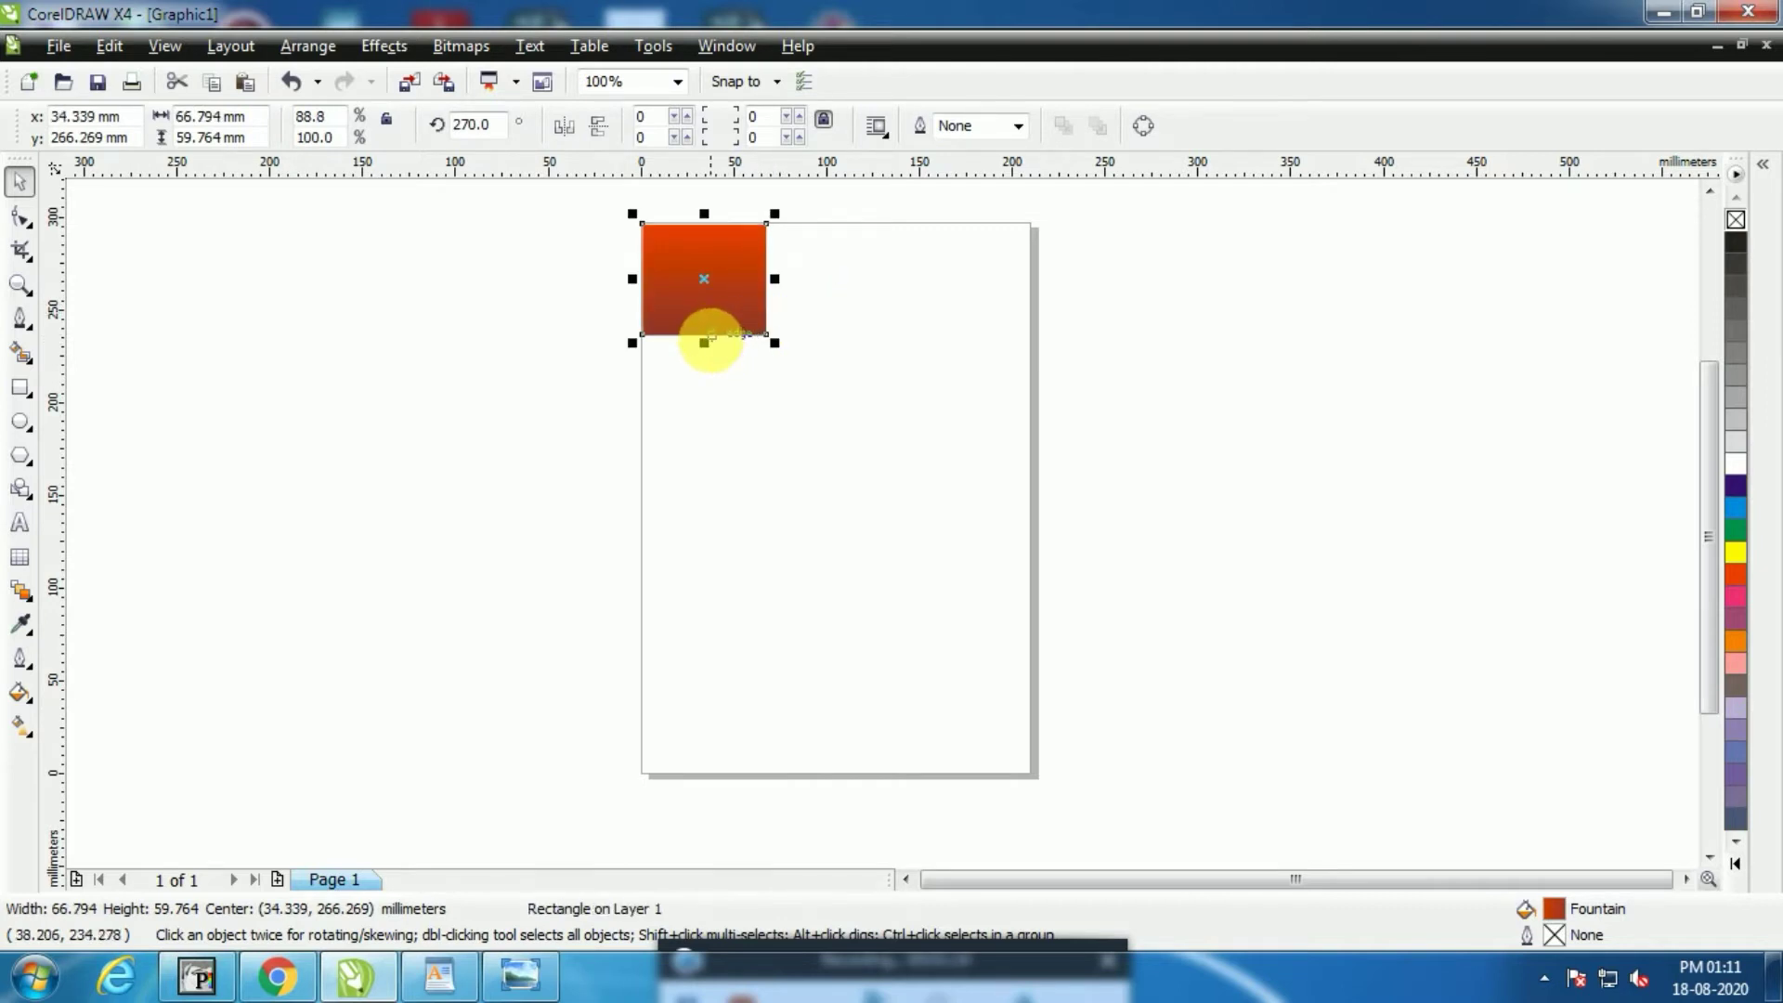
Stretch the gradient rectangle down to the page's lower edge and narrow it to a column about 56 mm wide
left_click_drag(705, 343, 726, 794)
left_click_drag(786, 504, 748, 497)
left_click(1101, 342)
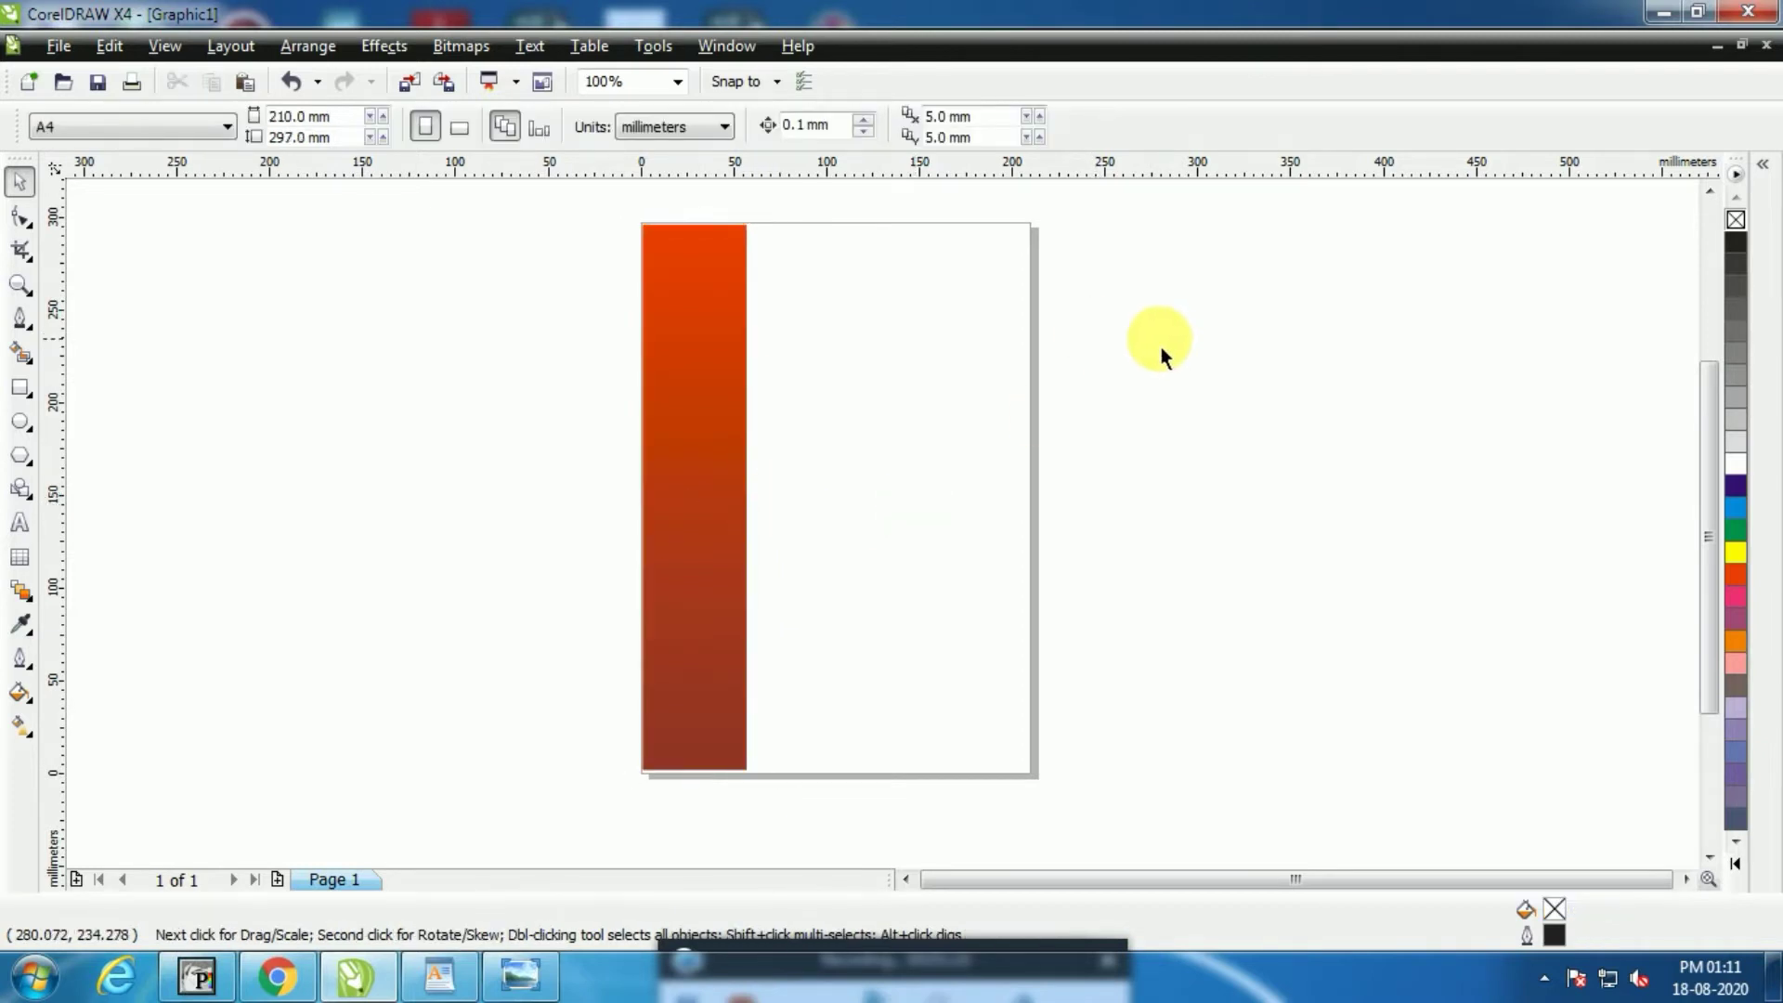
scroll(823, 605, "down", 1)
scroll(884, 532, "up", 1)
scroll(862, 538, "down", 1)
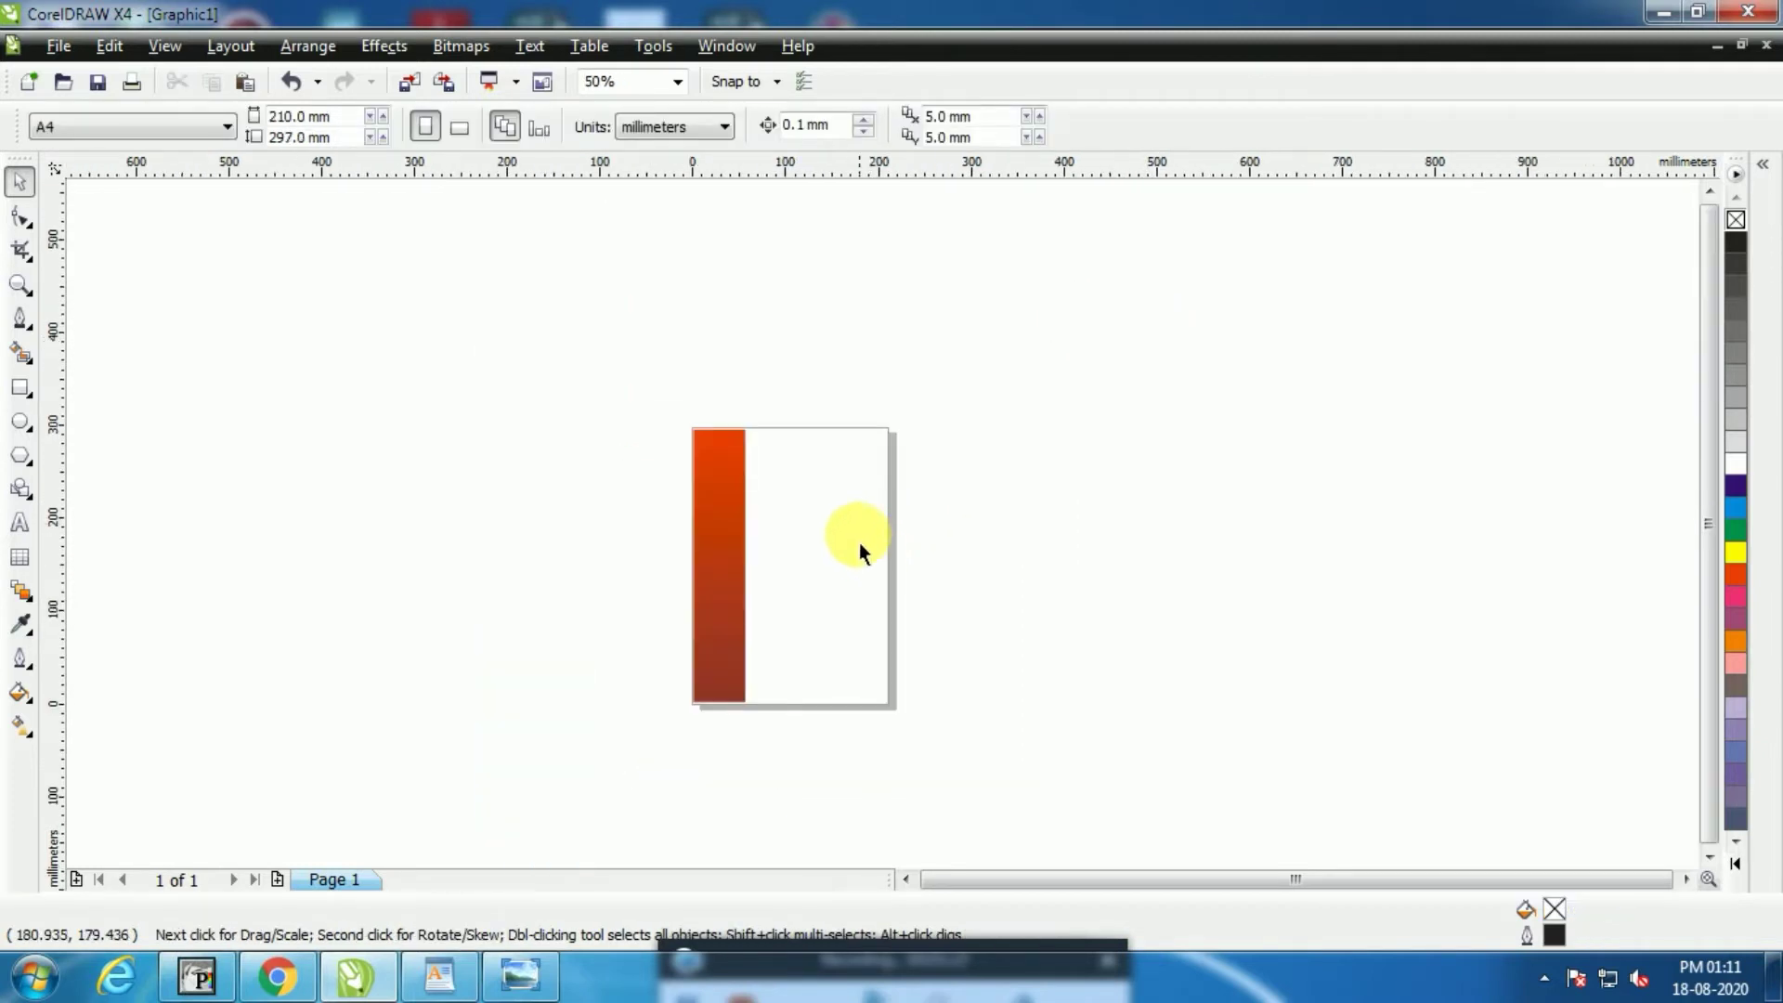
scroll(860, 542, "up", 1)
scroll(901, 548, "down", 1)
scroll(915, 571, "up", 1)
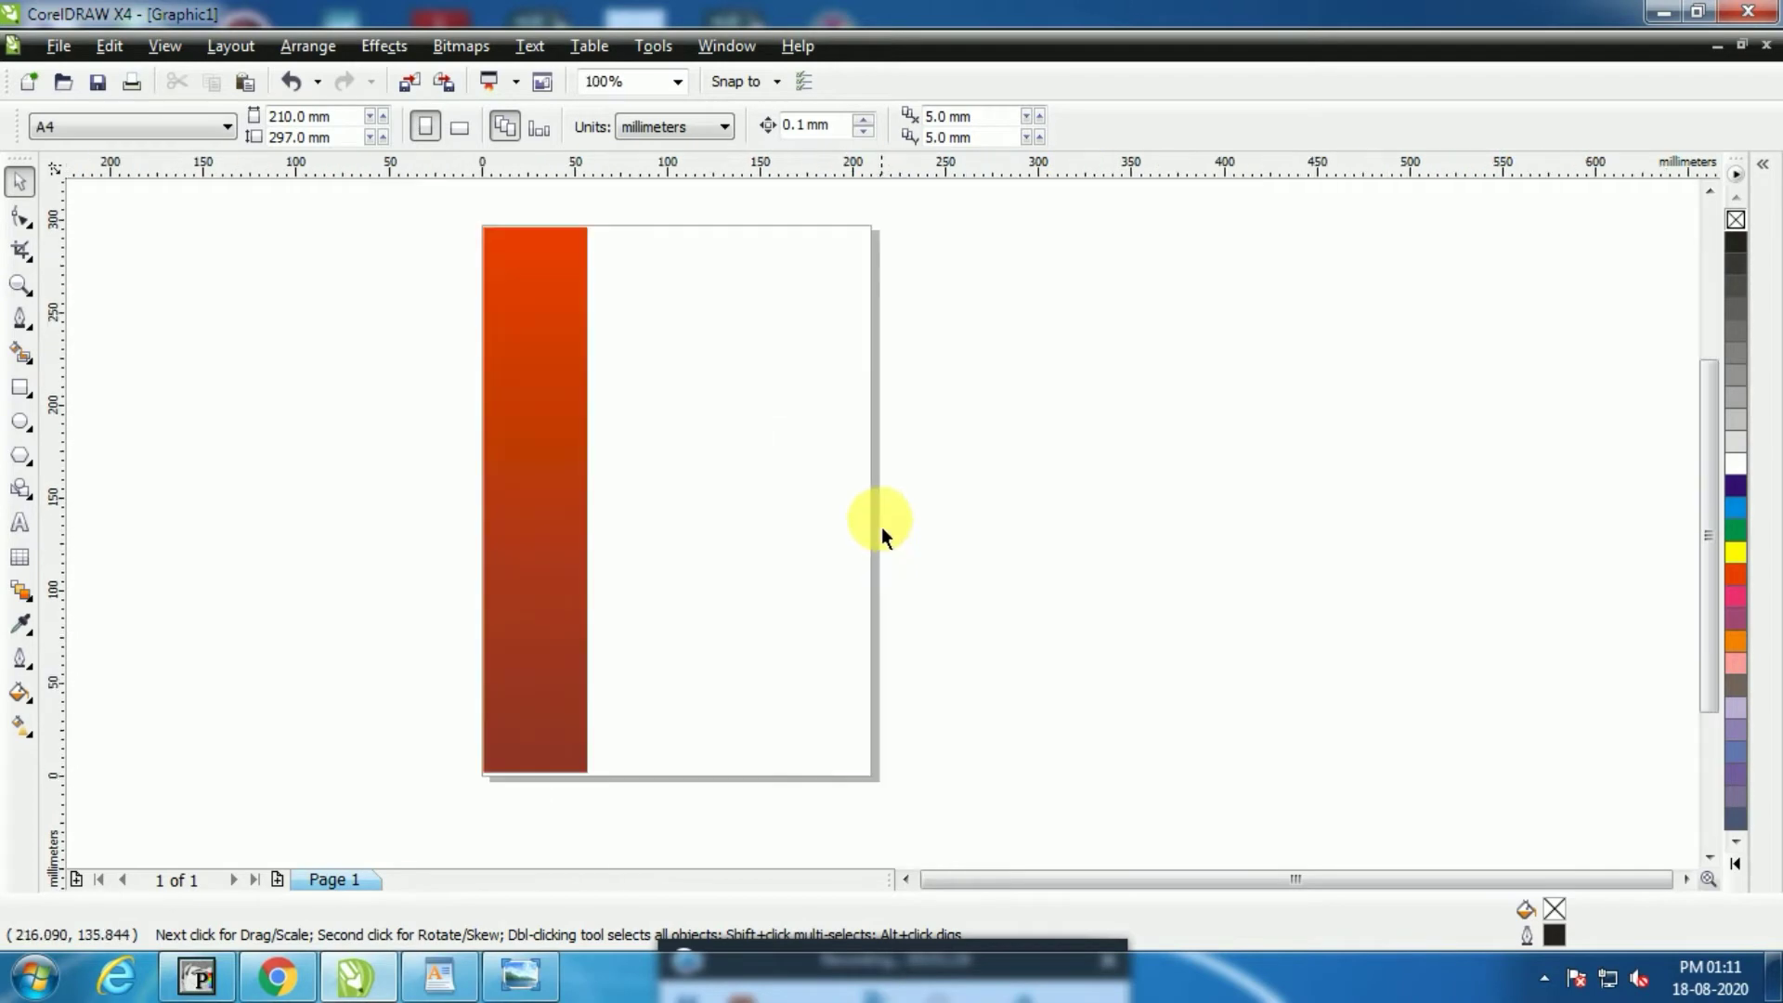
Switch to WordPad and copy the document's entire fashion text
left_click(440, 976)
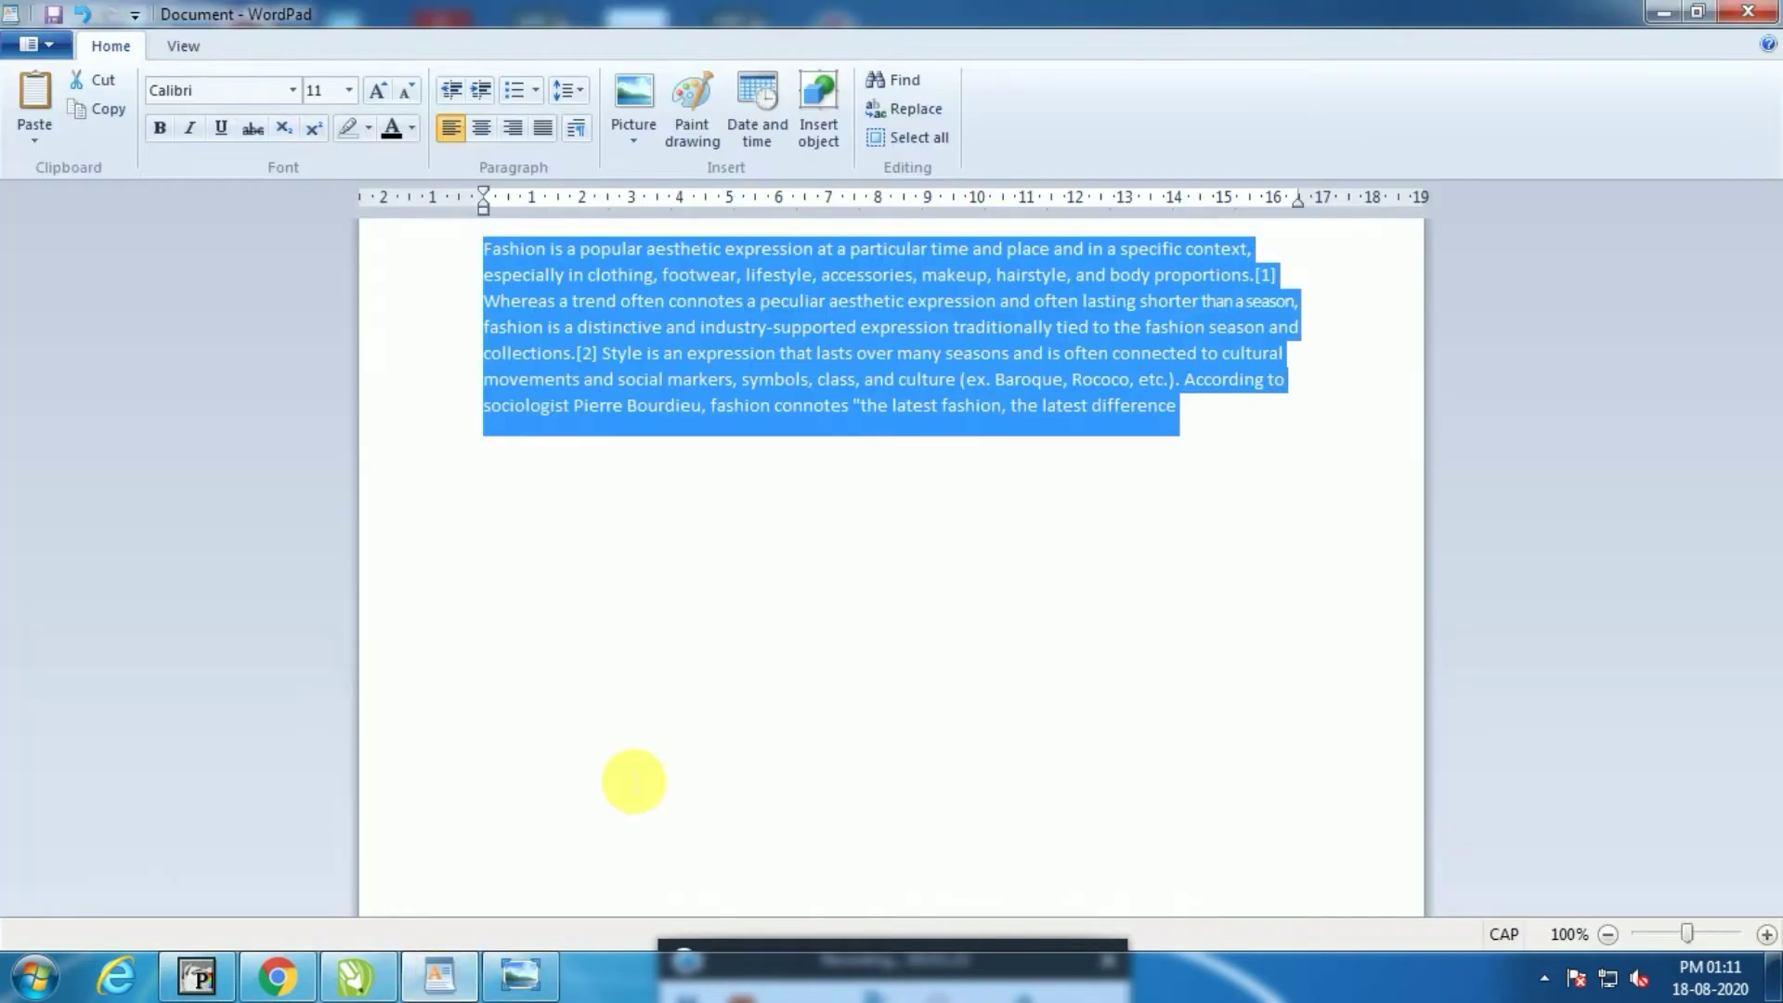
left_click(736, 490)
key("ctrl+a")
key("ctrl+c")
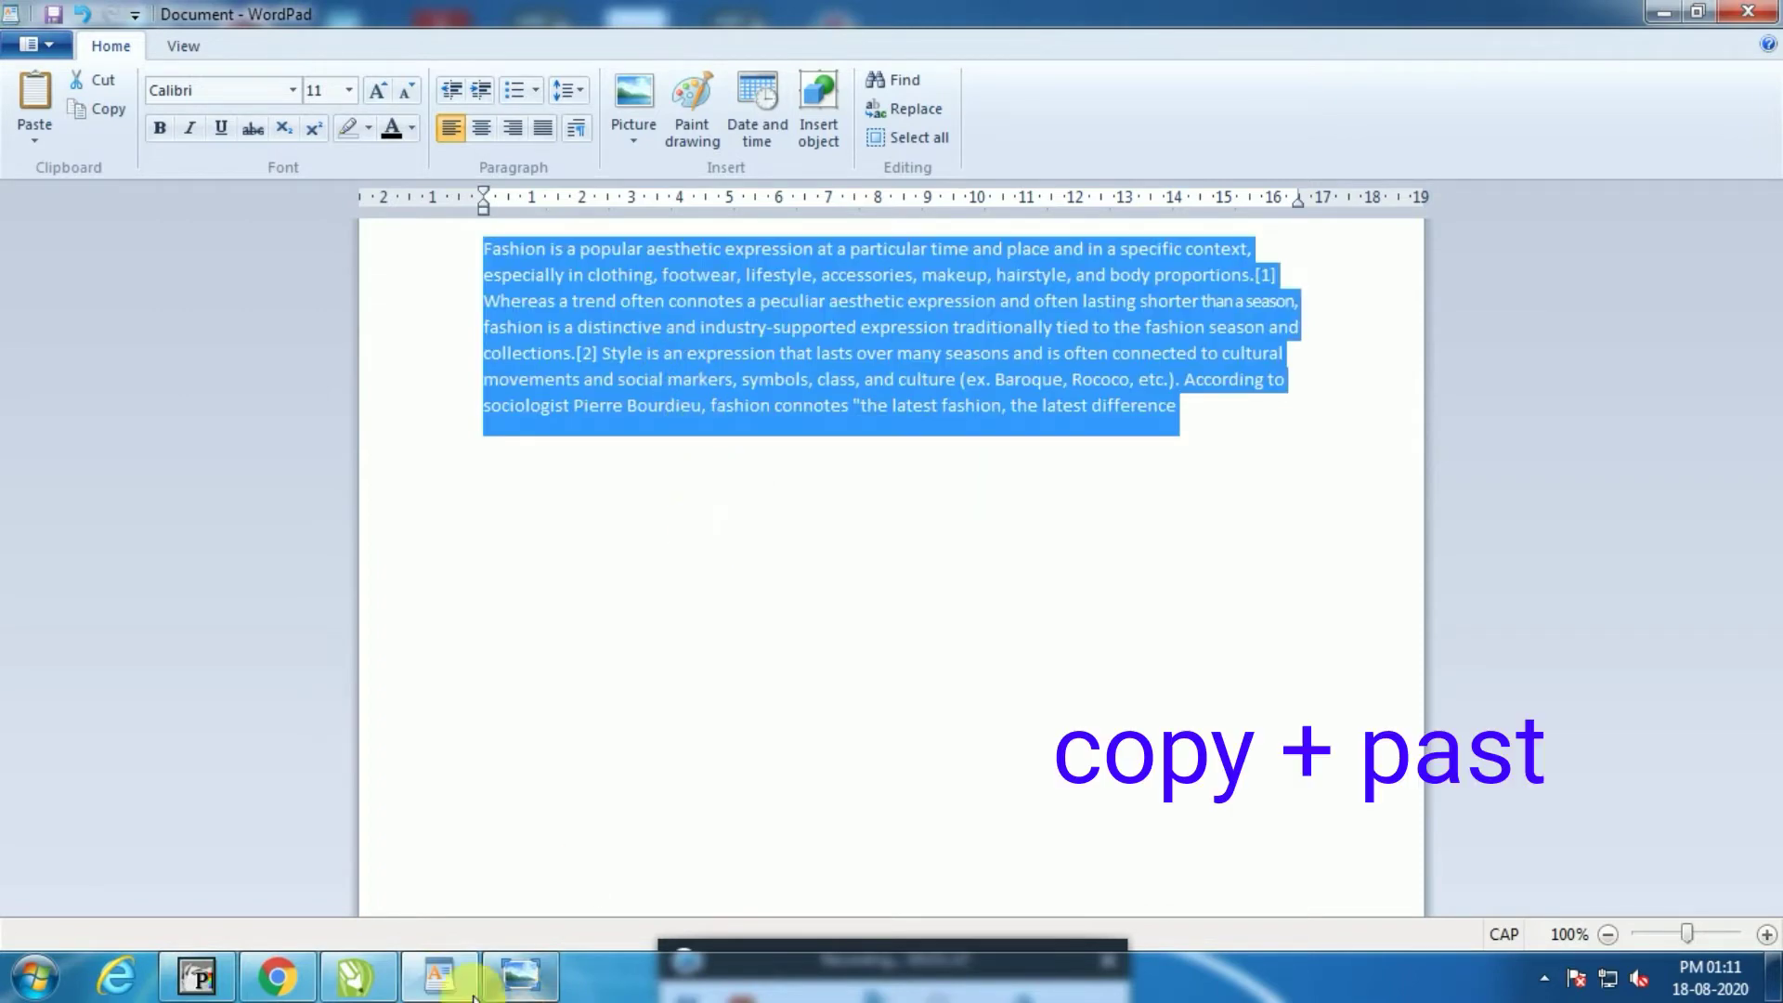
Back in CorelDRAW, create a paragraph text frame about 104 by 202 mm beside the page and paste the copied text into it twice
left_click(354, 977)
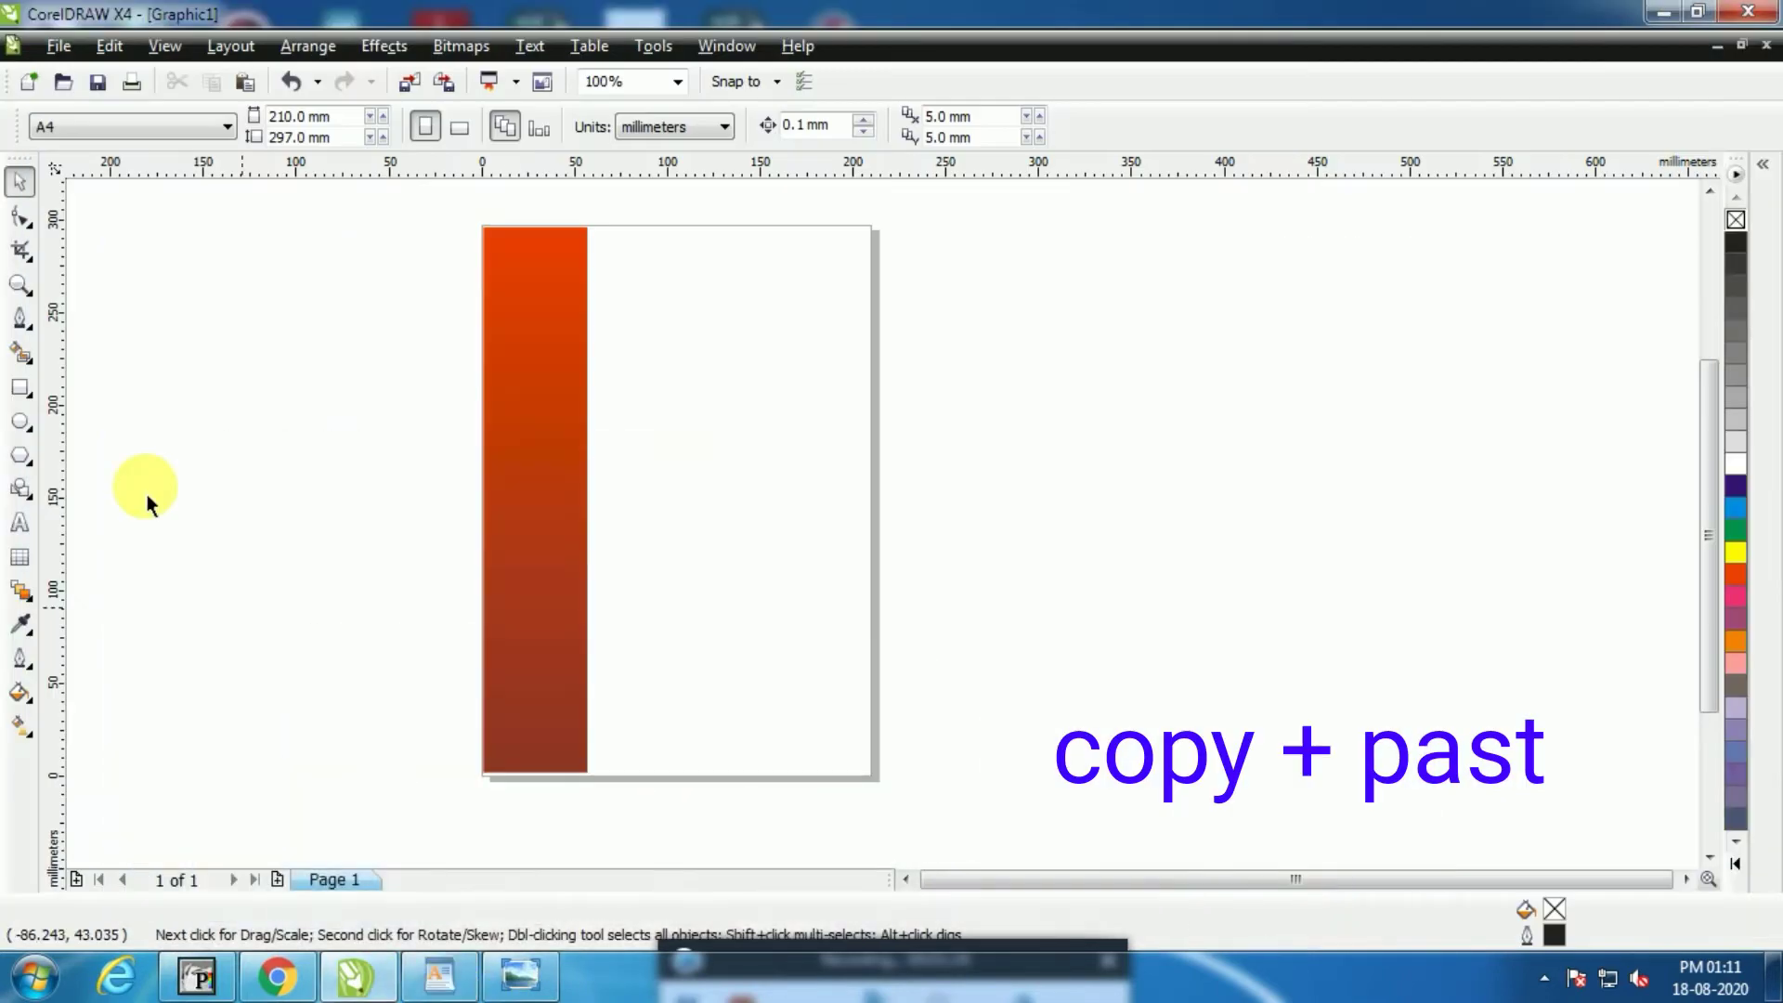
left_click(20, 522)
left_click_drag(941, 369, 1133, 743)
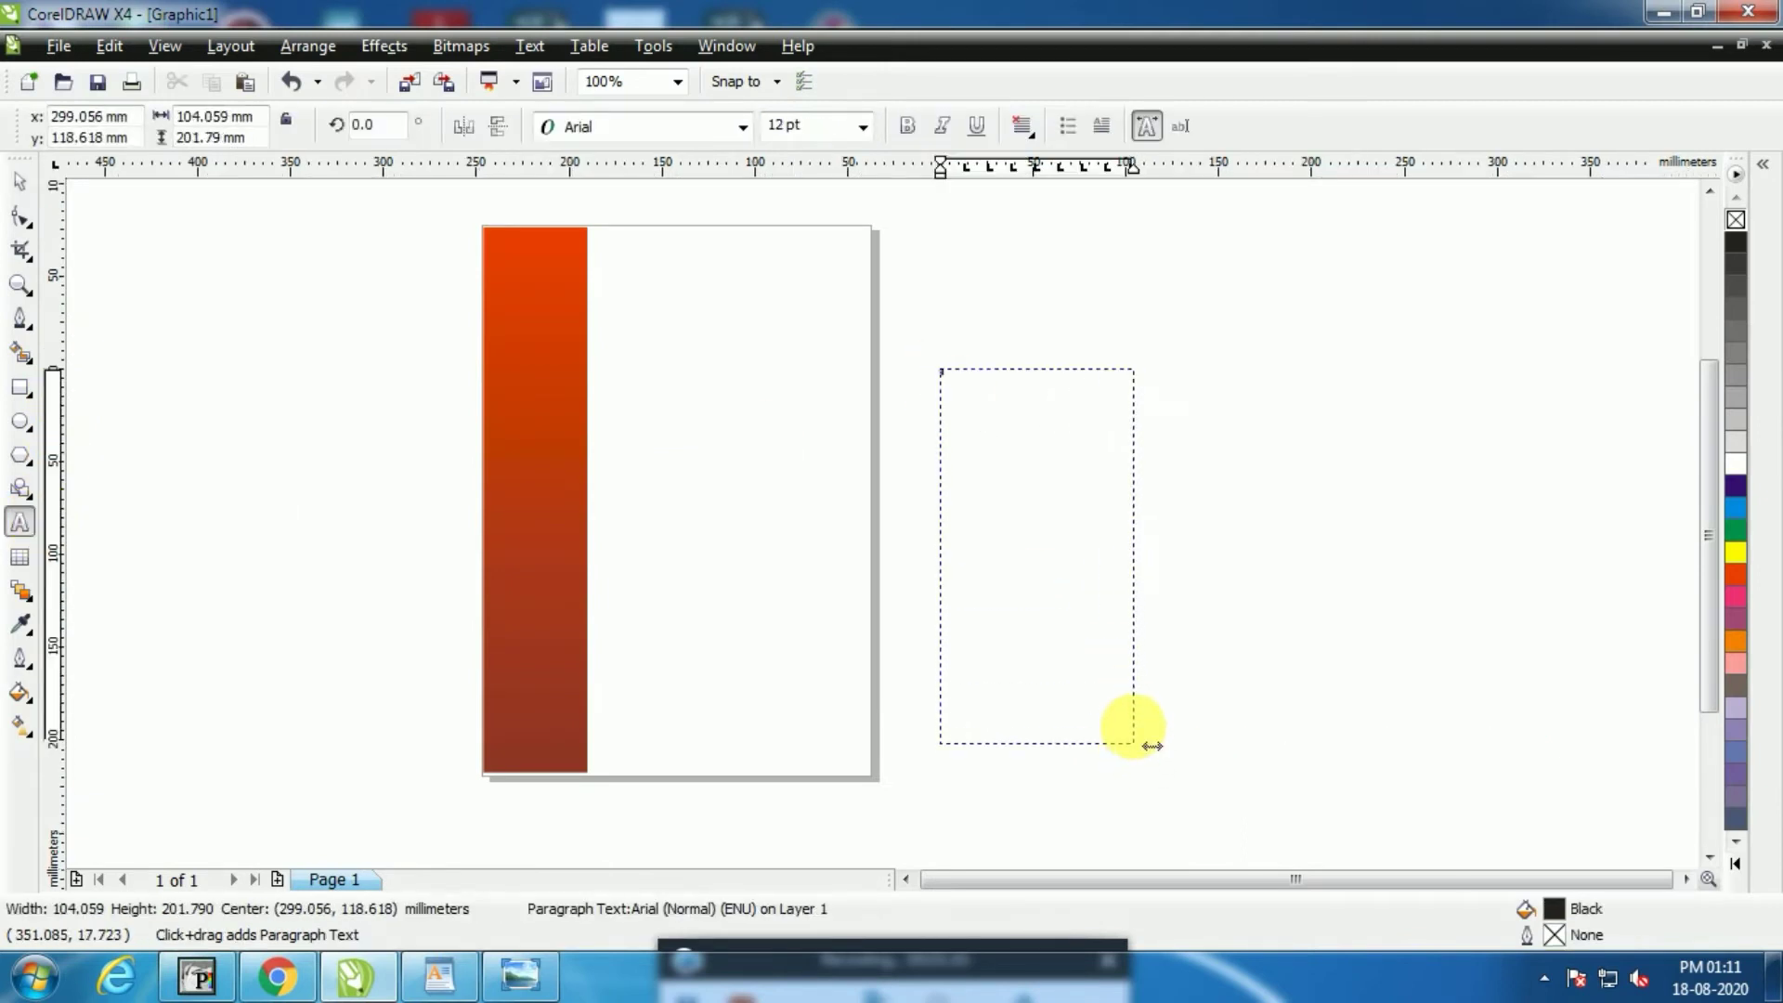
key("ctrl+v")
key("ctrl+v")
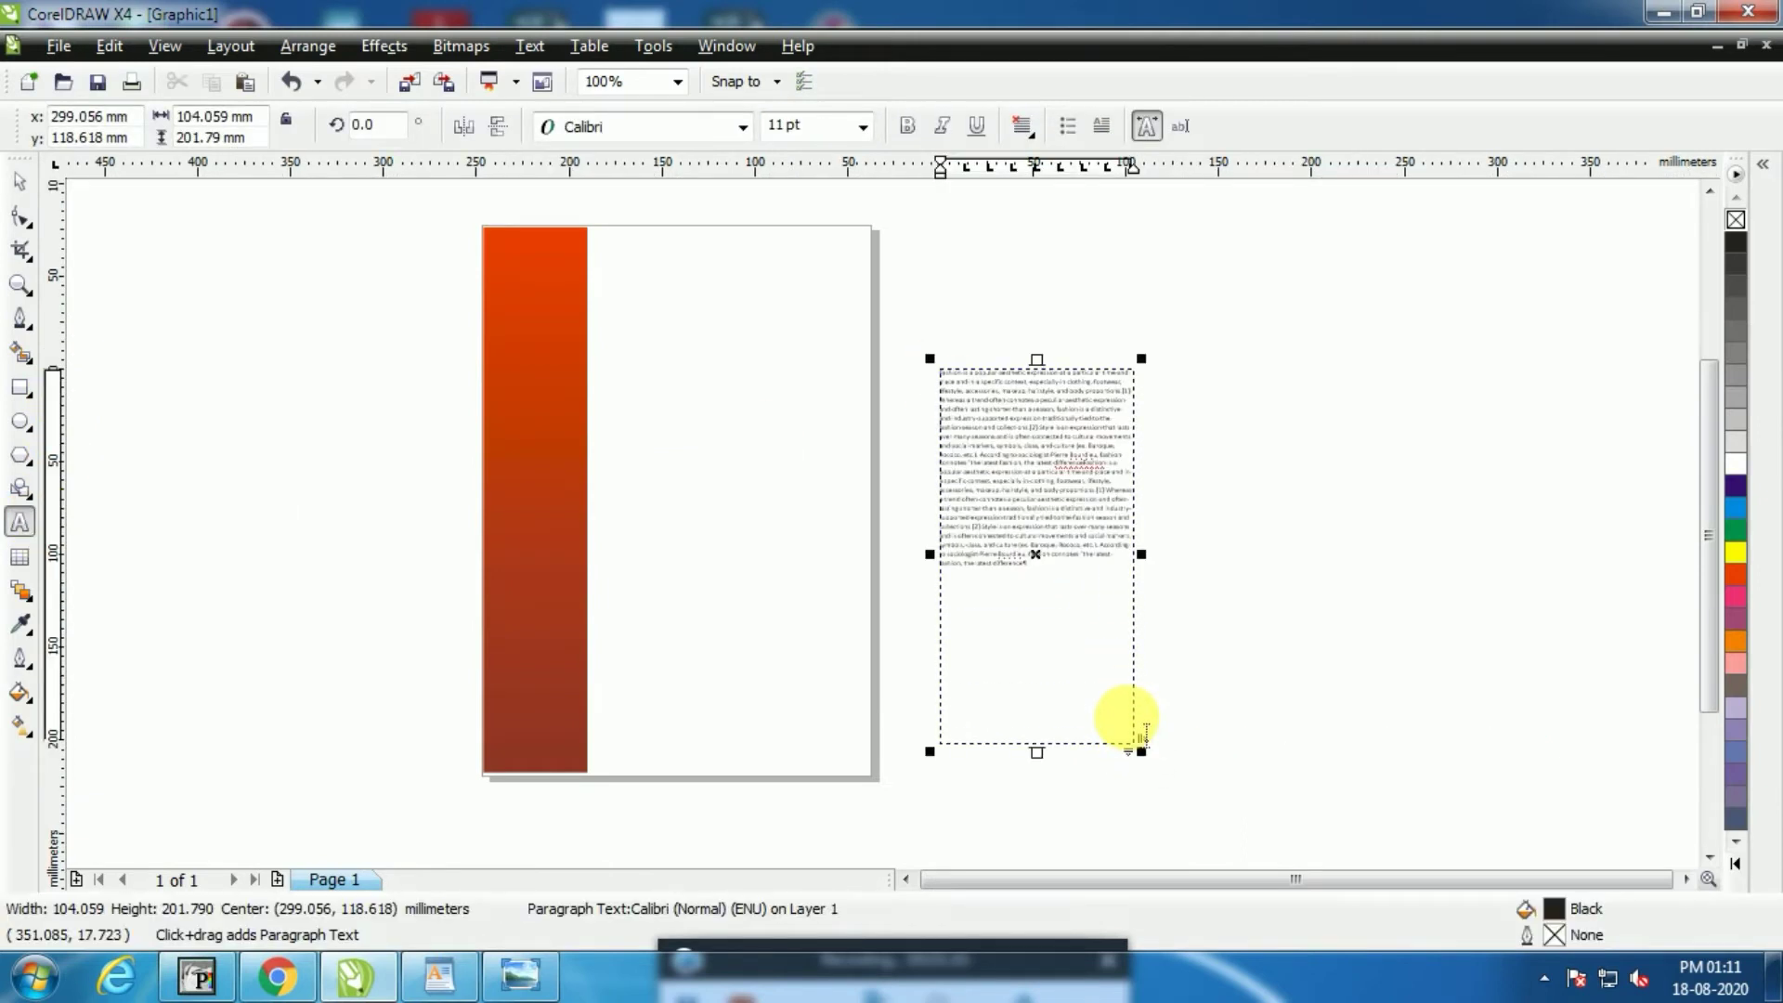
Shrink the paragraph text frame to about 88 by 170 mm and move it slightly upward beside the page
left_click_drag(1148, 769, 1112, 733)
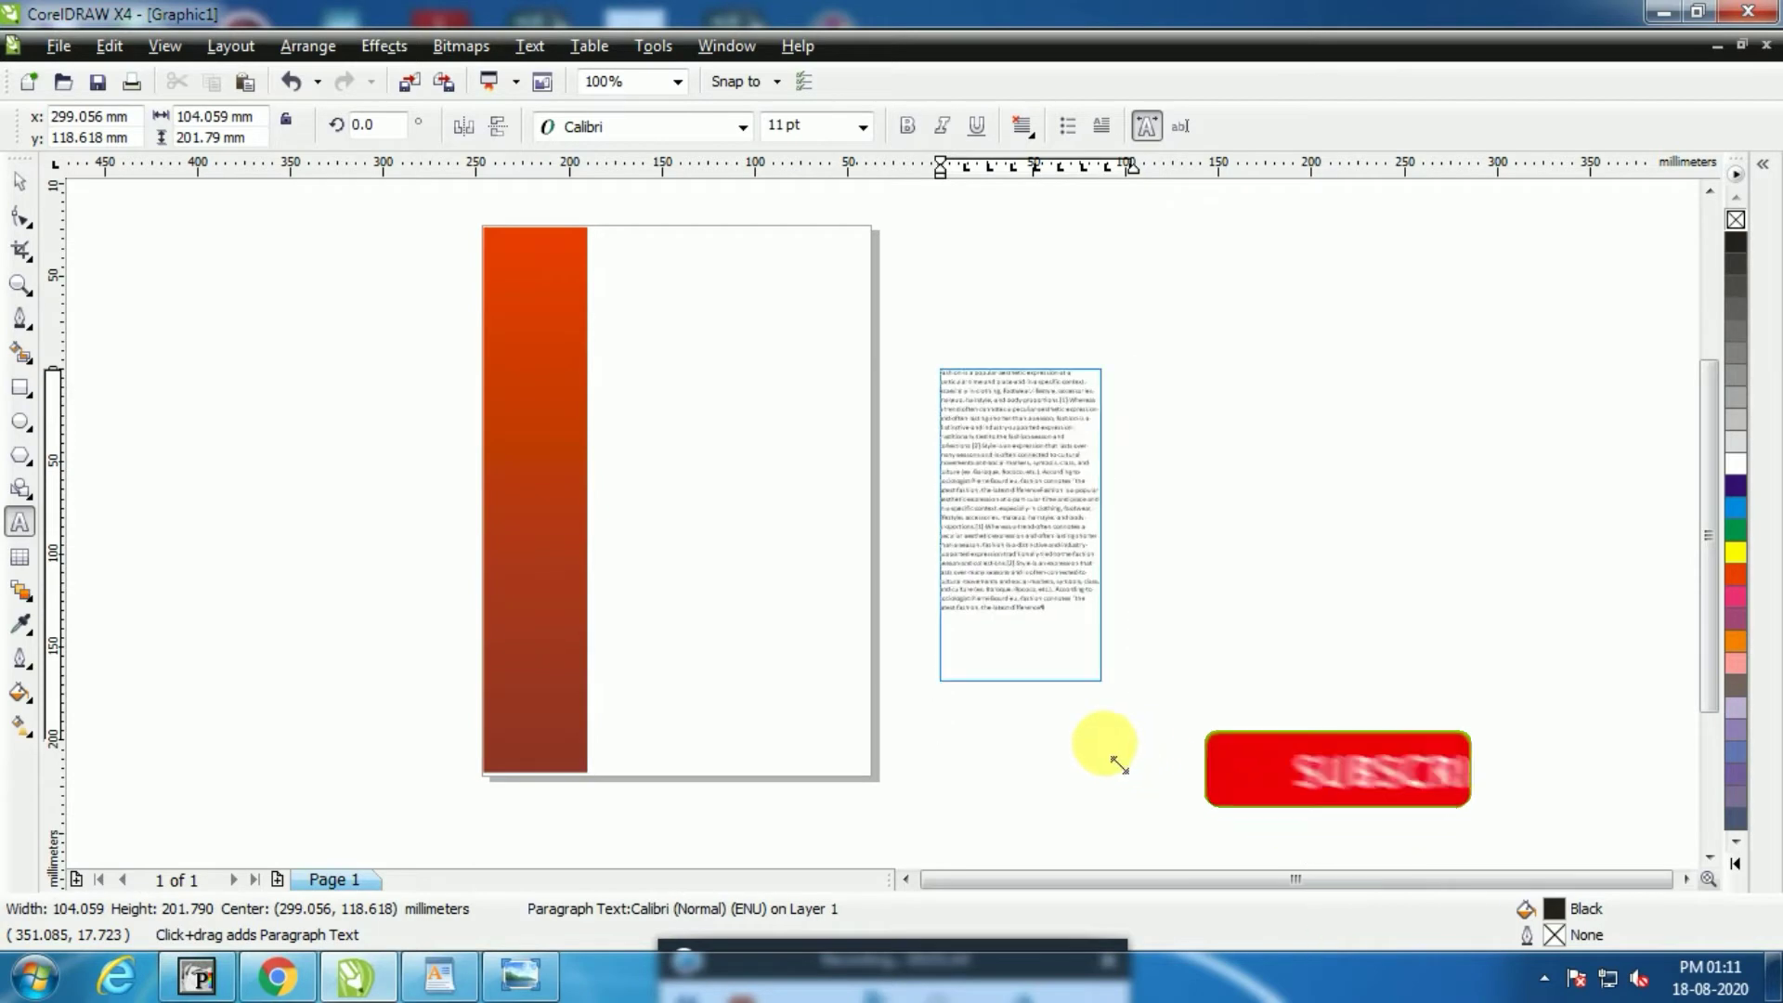
scroll(1094, 315, "up", 1)
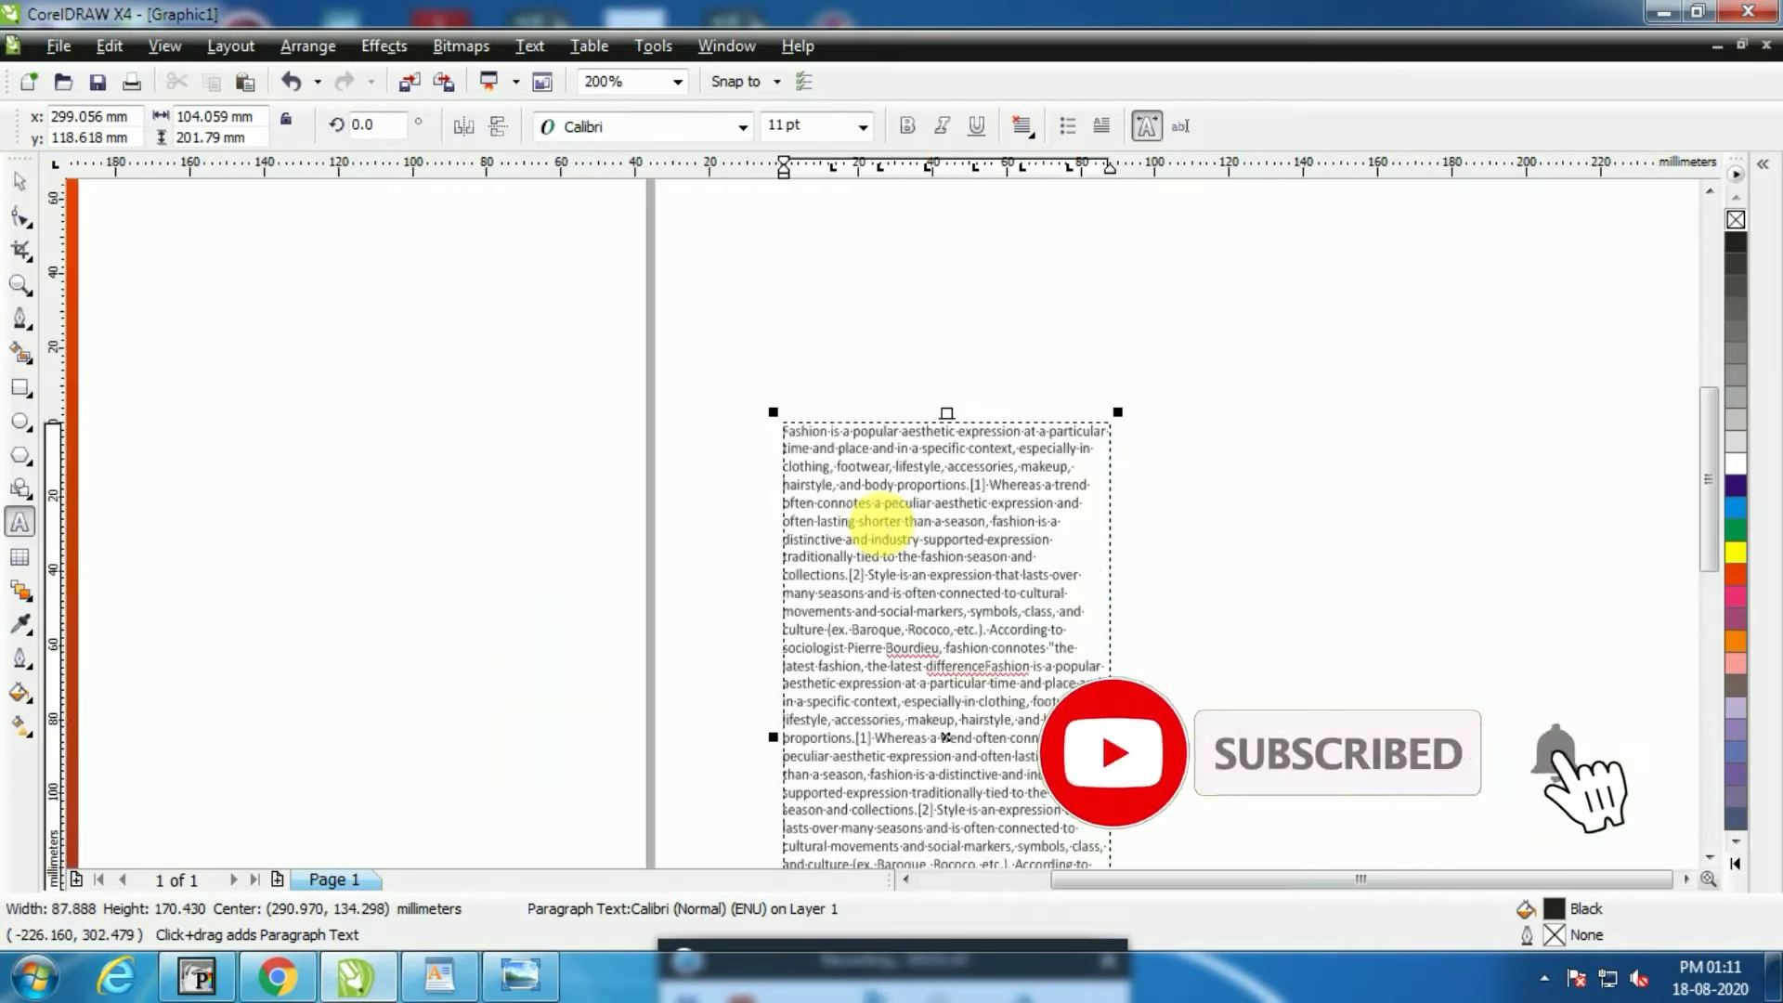
left_click(20, 179)
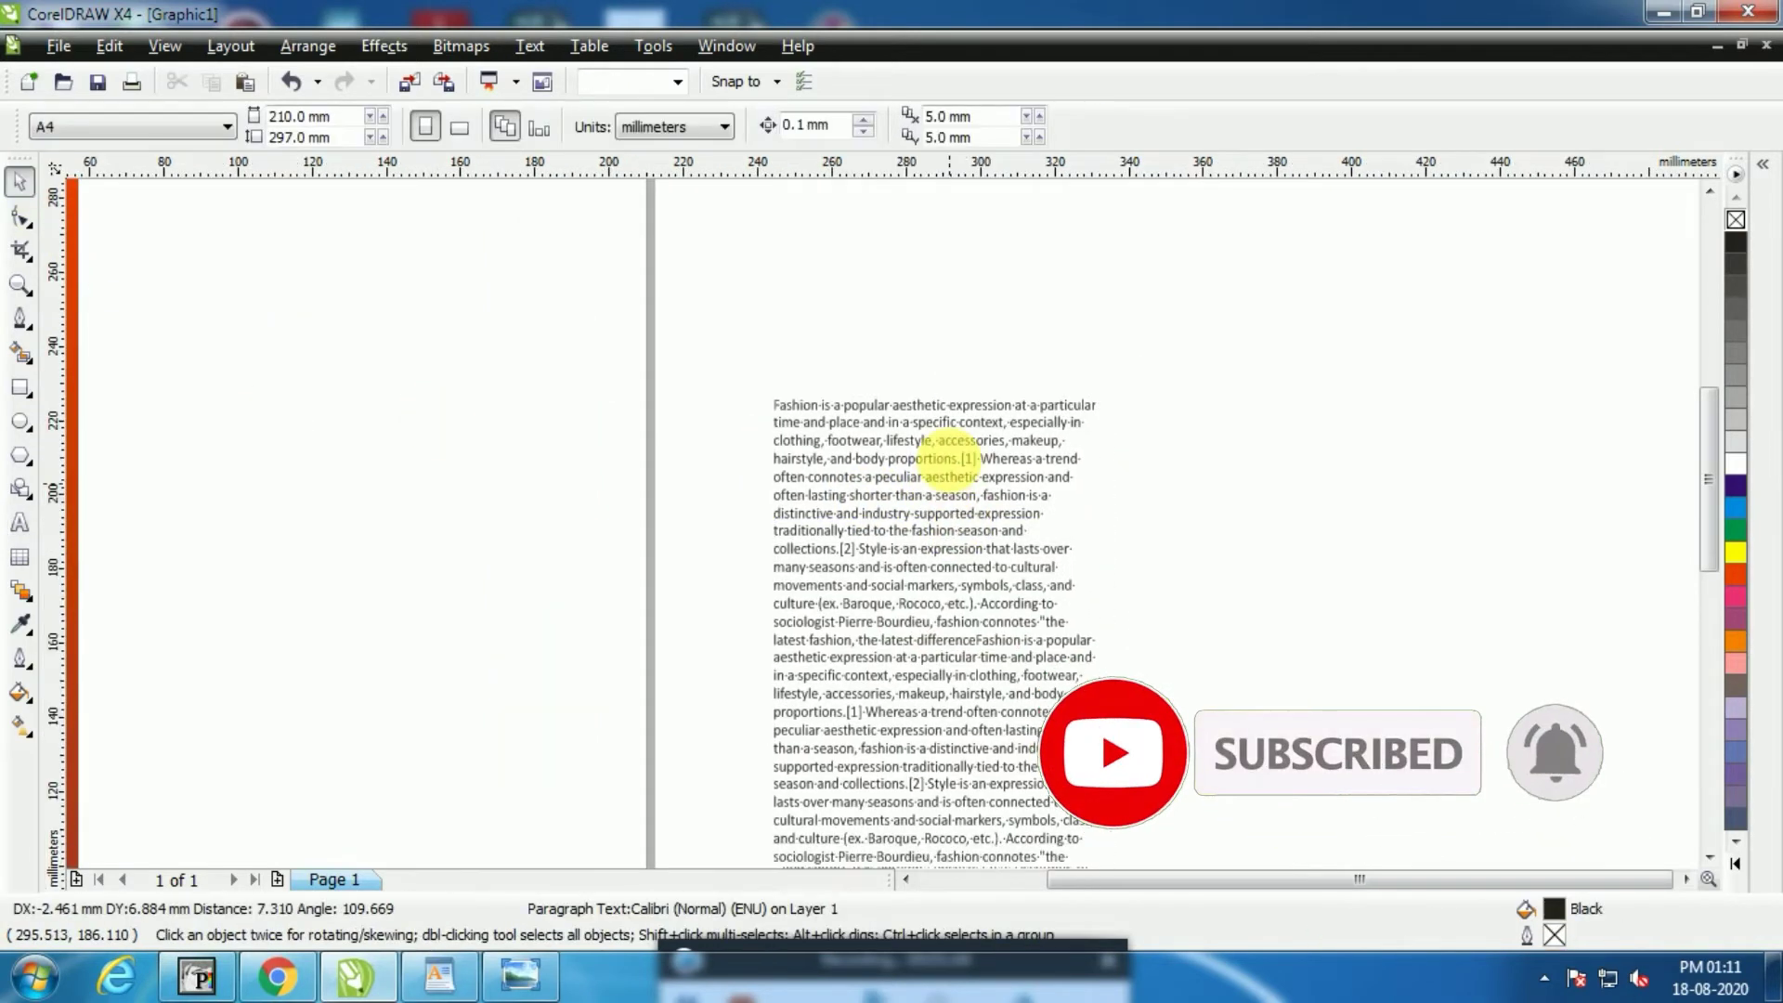
left_click_drag(955, 470, 929, 322)
left_click(1265, 510)
scroll(884, 532, "down", 1)
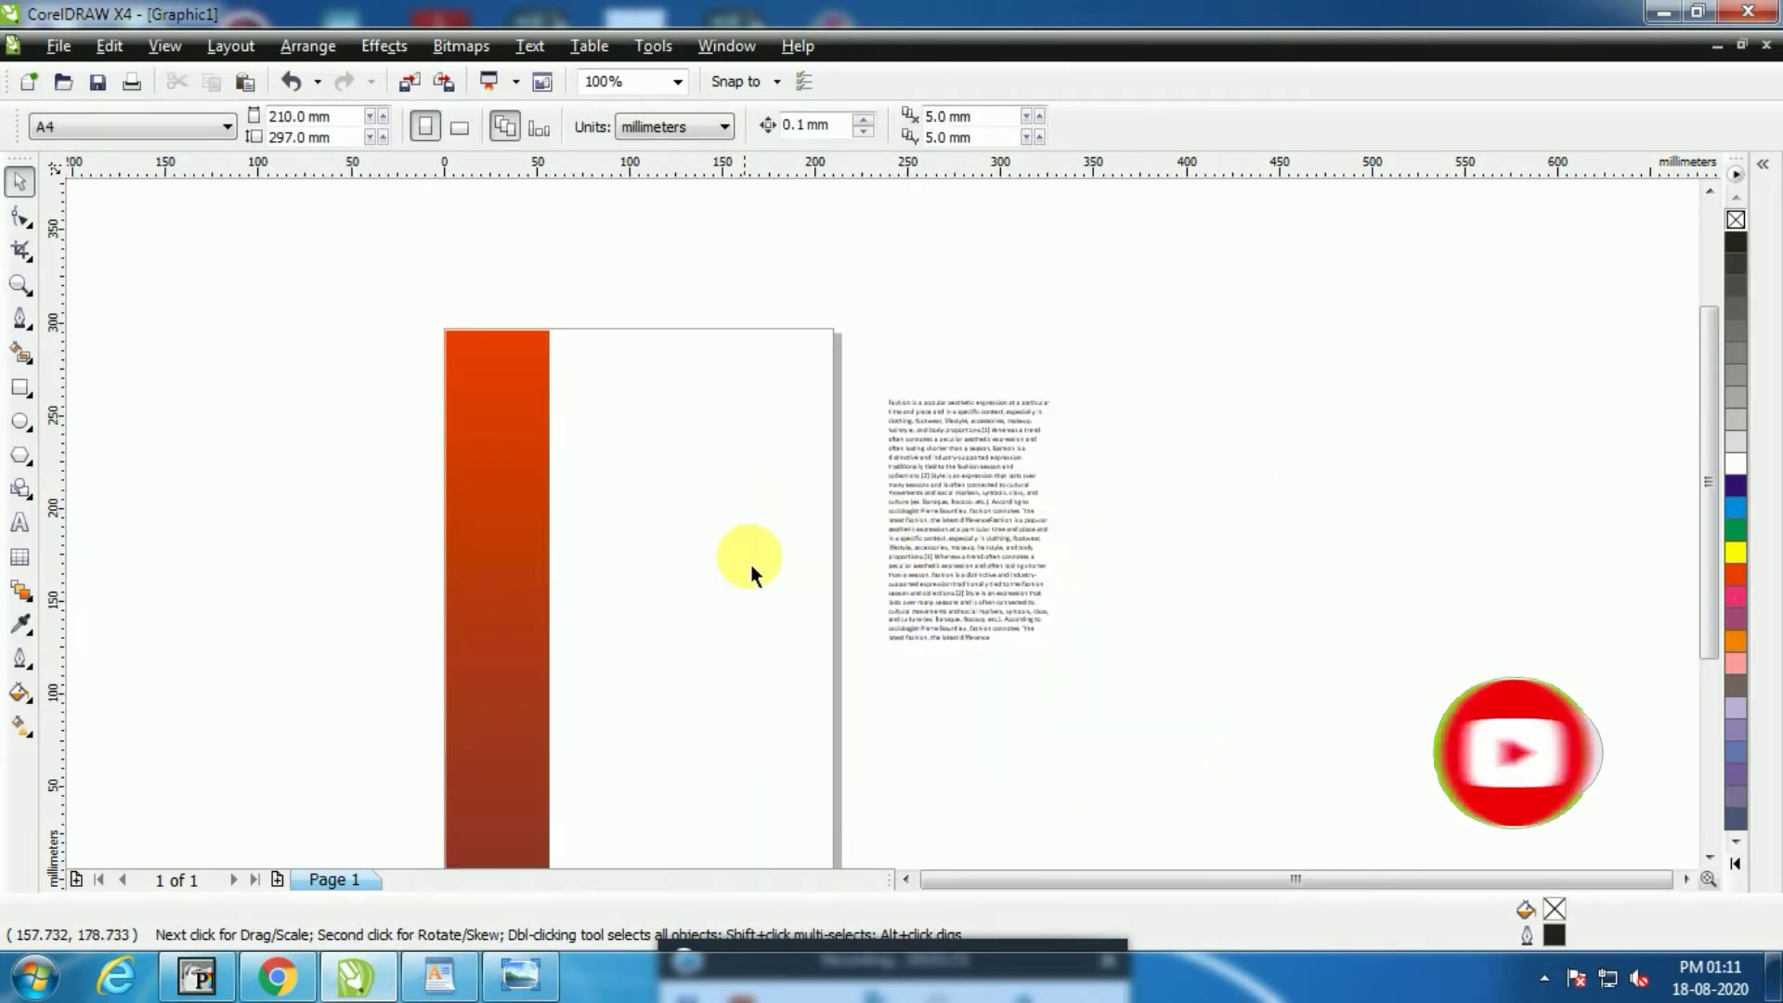
Add the artistic text FASHION in 24 pt Arial outside the page, above the paragraph text
scroll(877, 520, "down", 1)
scroll(907, 544, "up", 1)
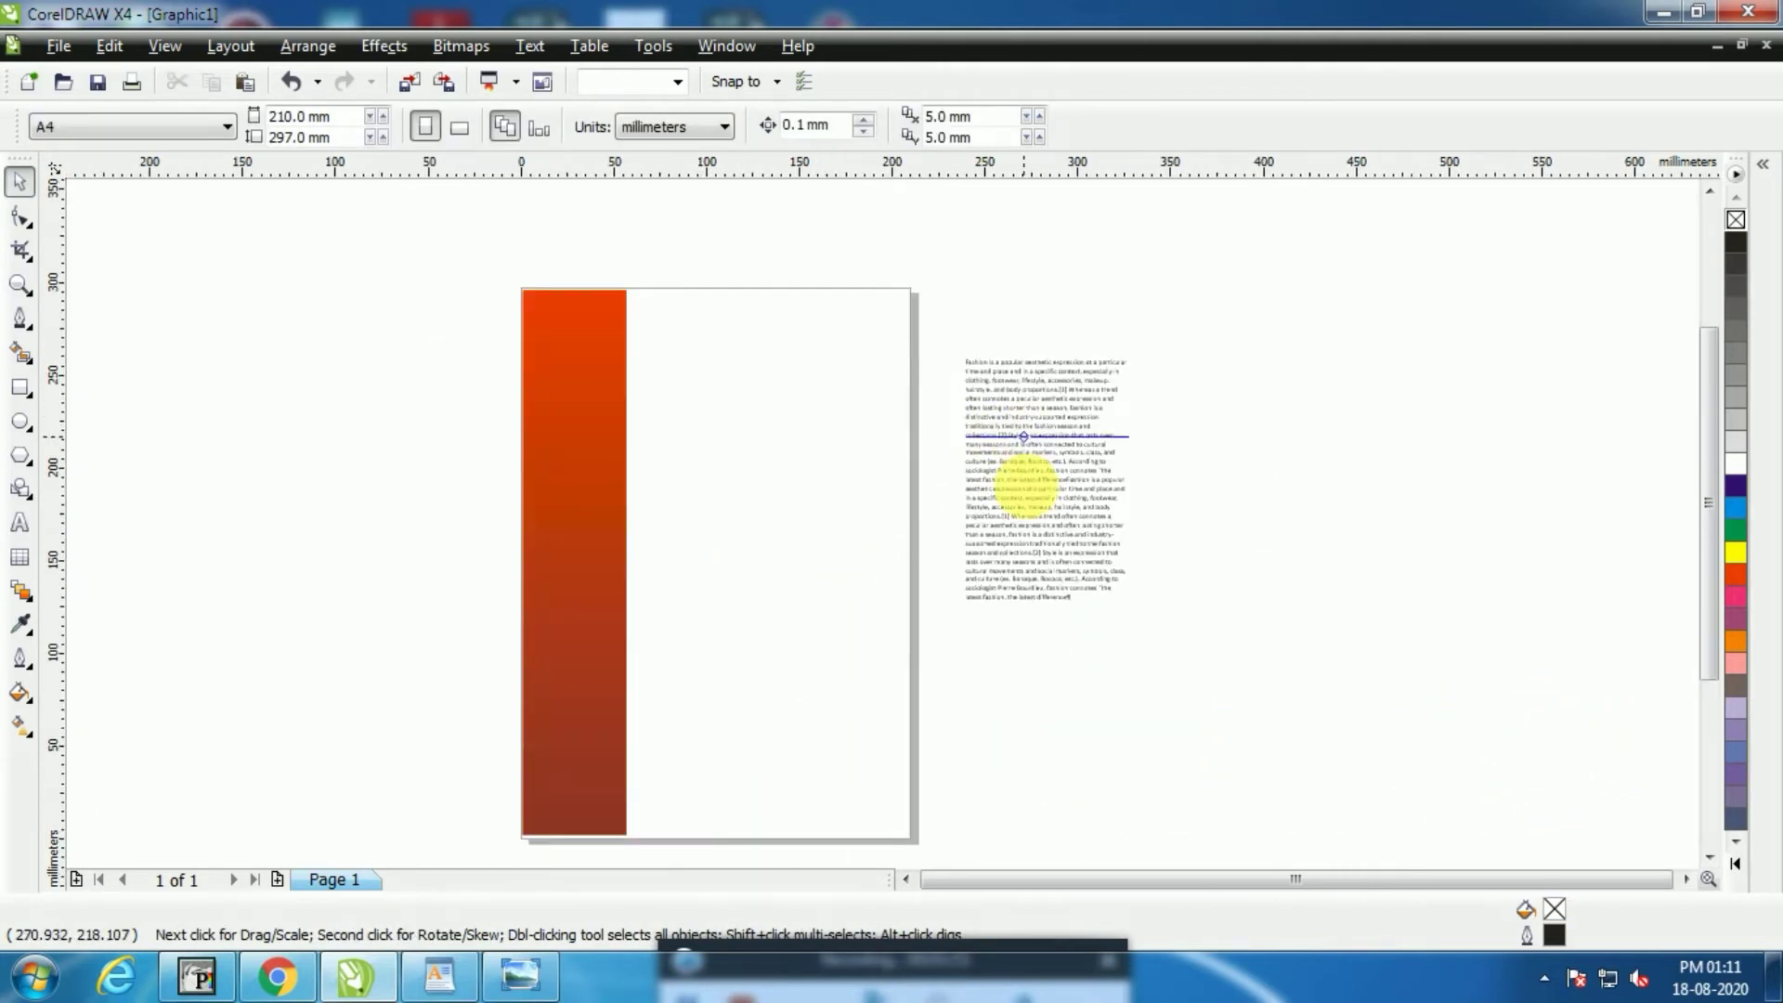
left_click(987, 470)
scroll(884, 531, "up", 1)
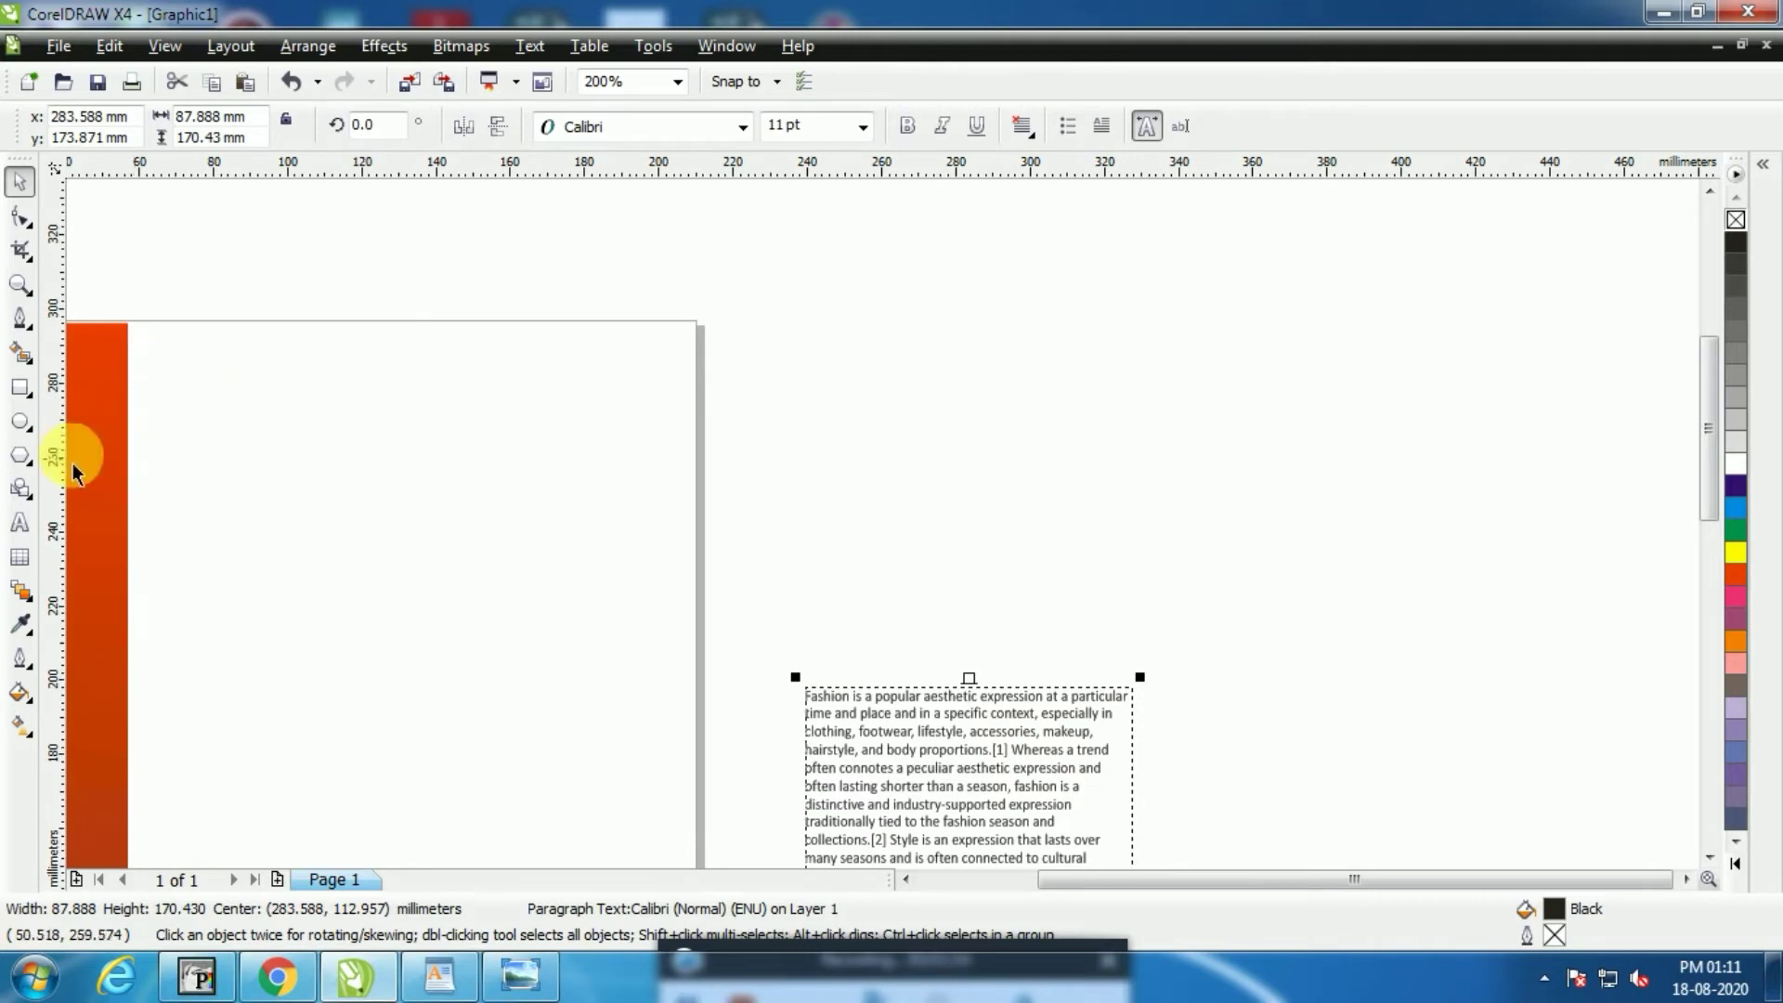
left_click(19, 522)
left_click(946, 433)
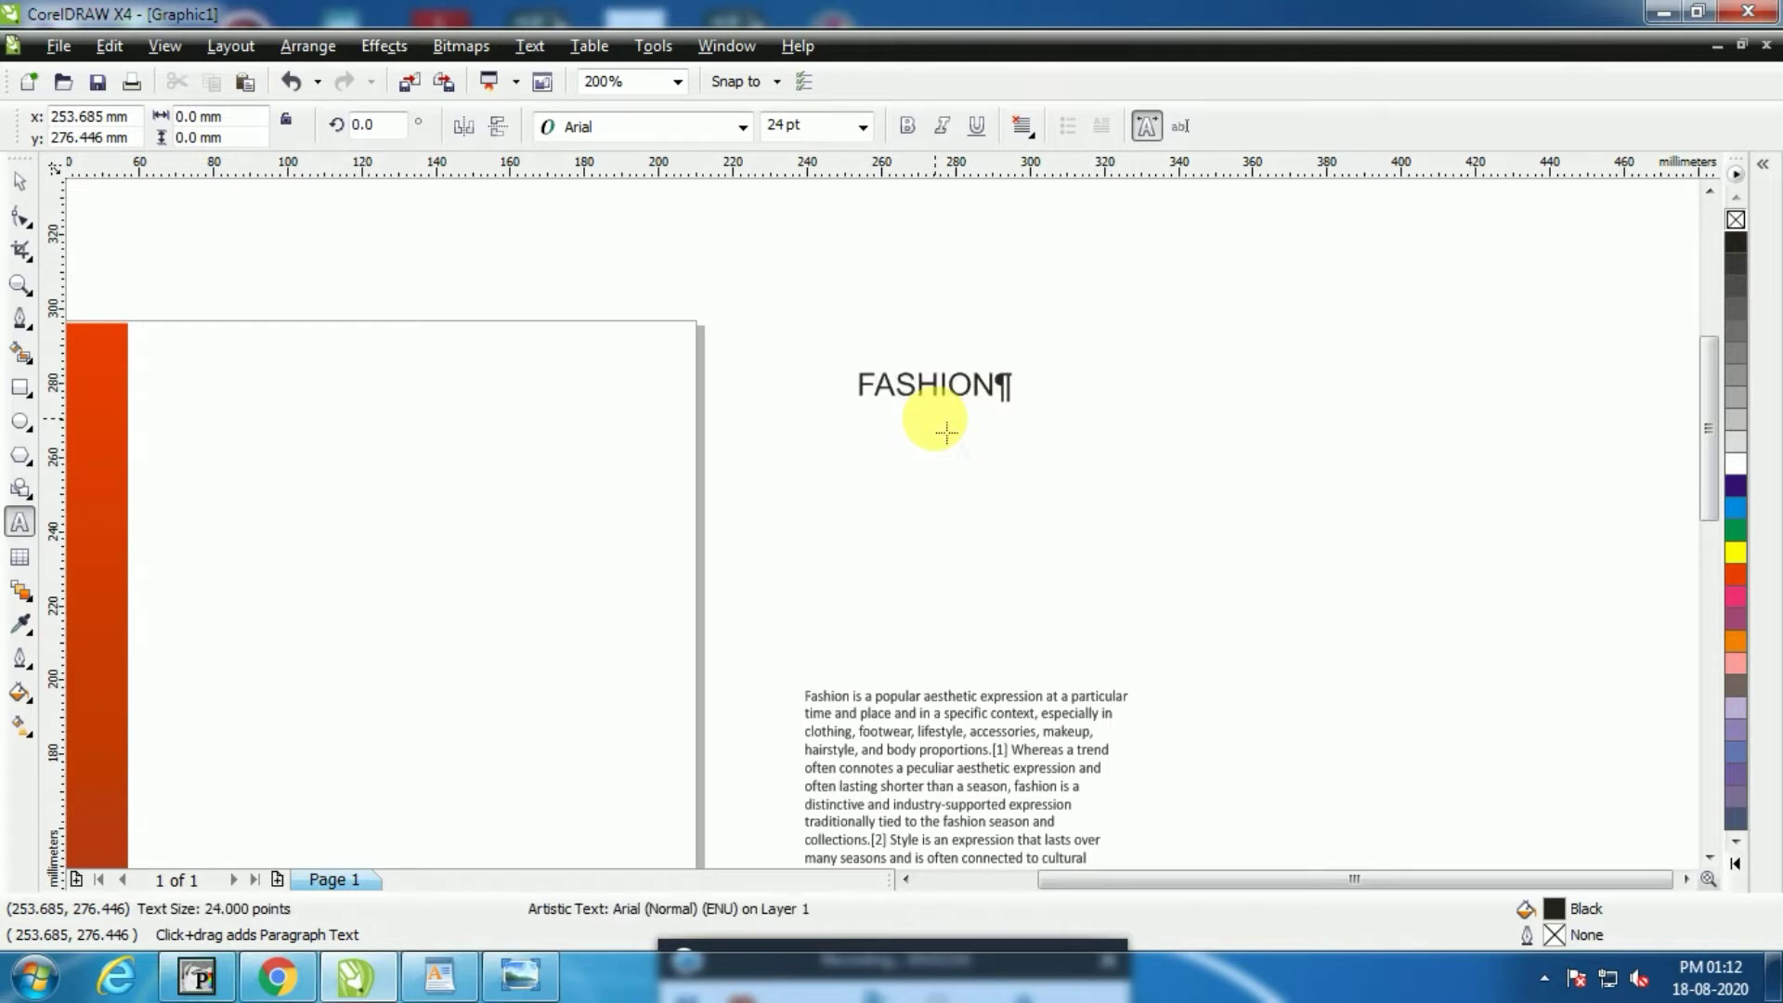
left_click(19, 181)
left_click(554, 244)
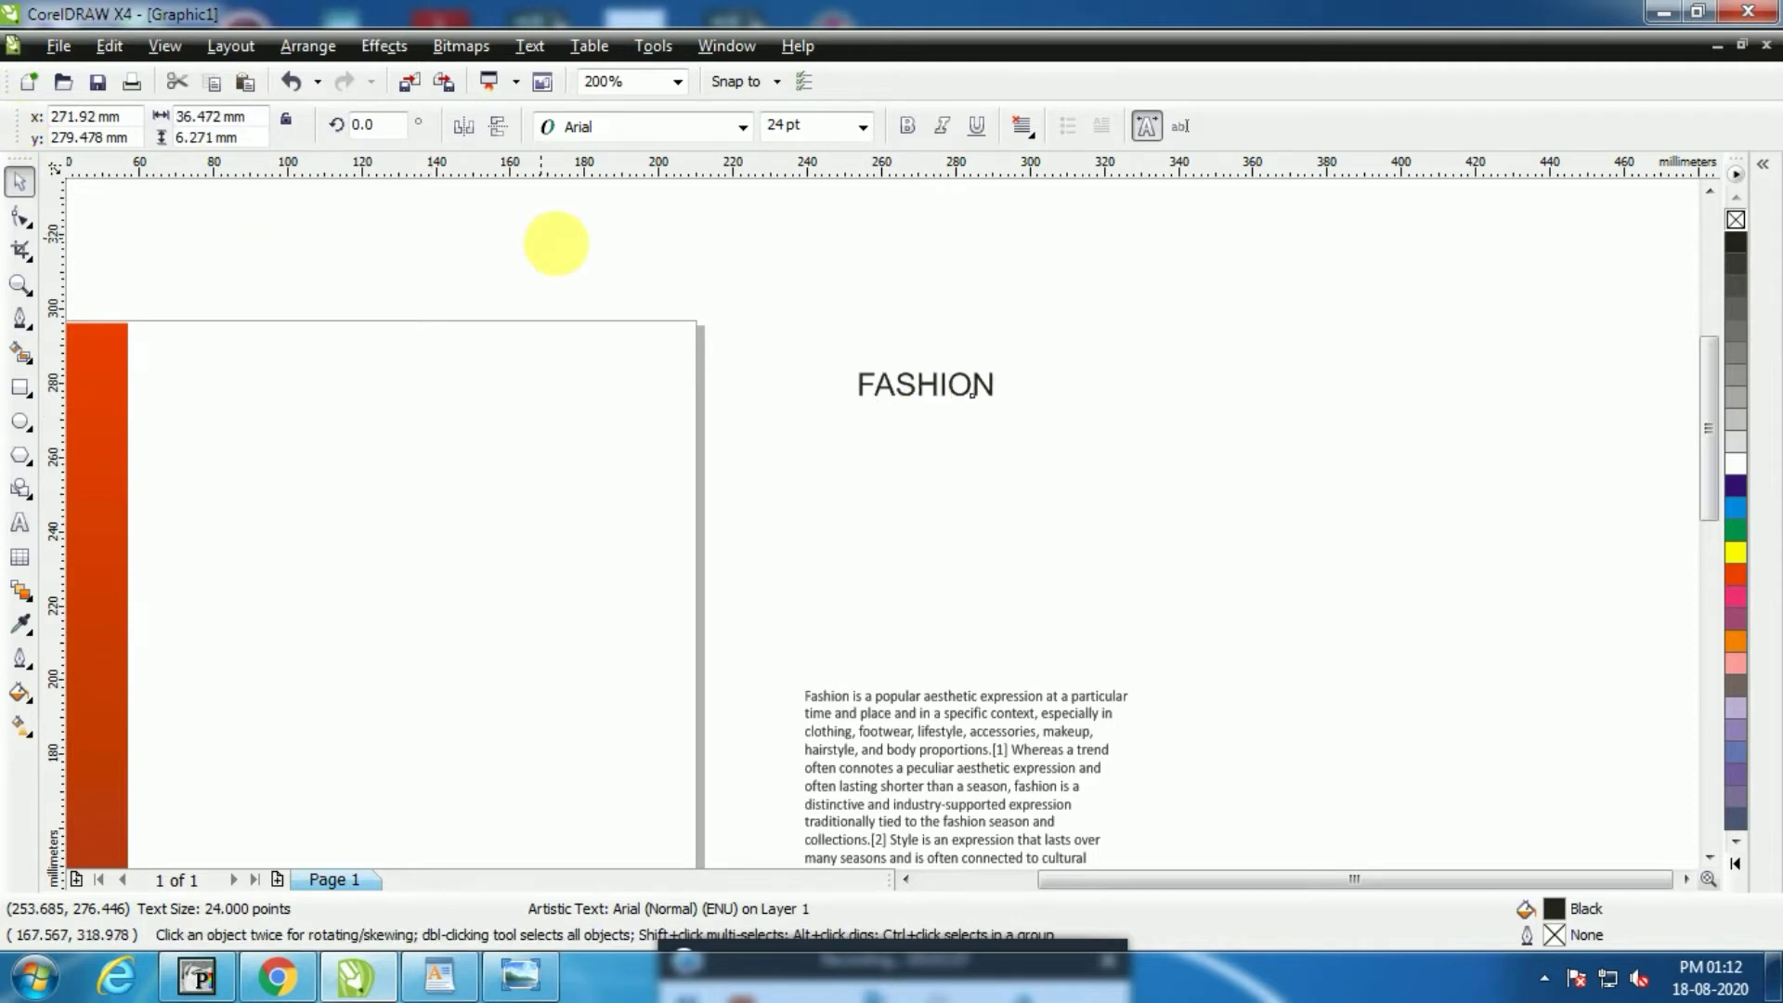
Move the FASHION text slightly upward and place a copy of it on the page
left_click_drag(901, 392, 929, 351)
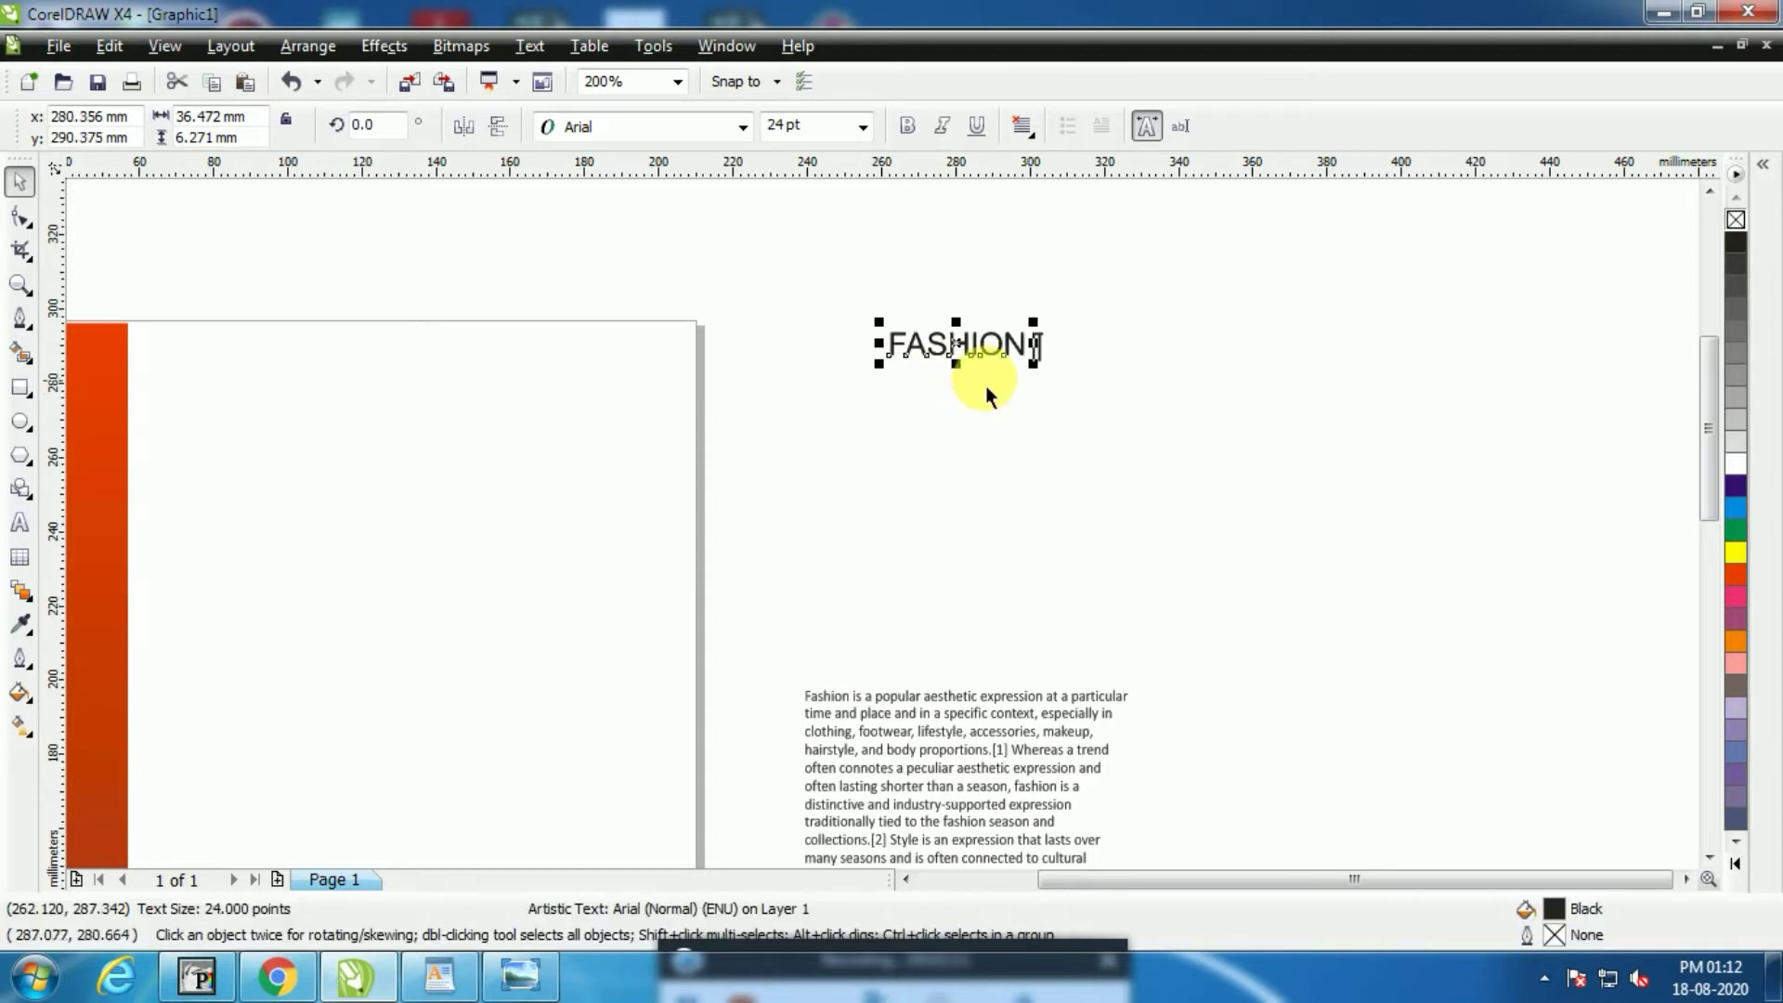
left_click_drag(982, 345, 474, 441)
left_click(143, 464)
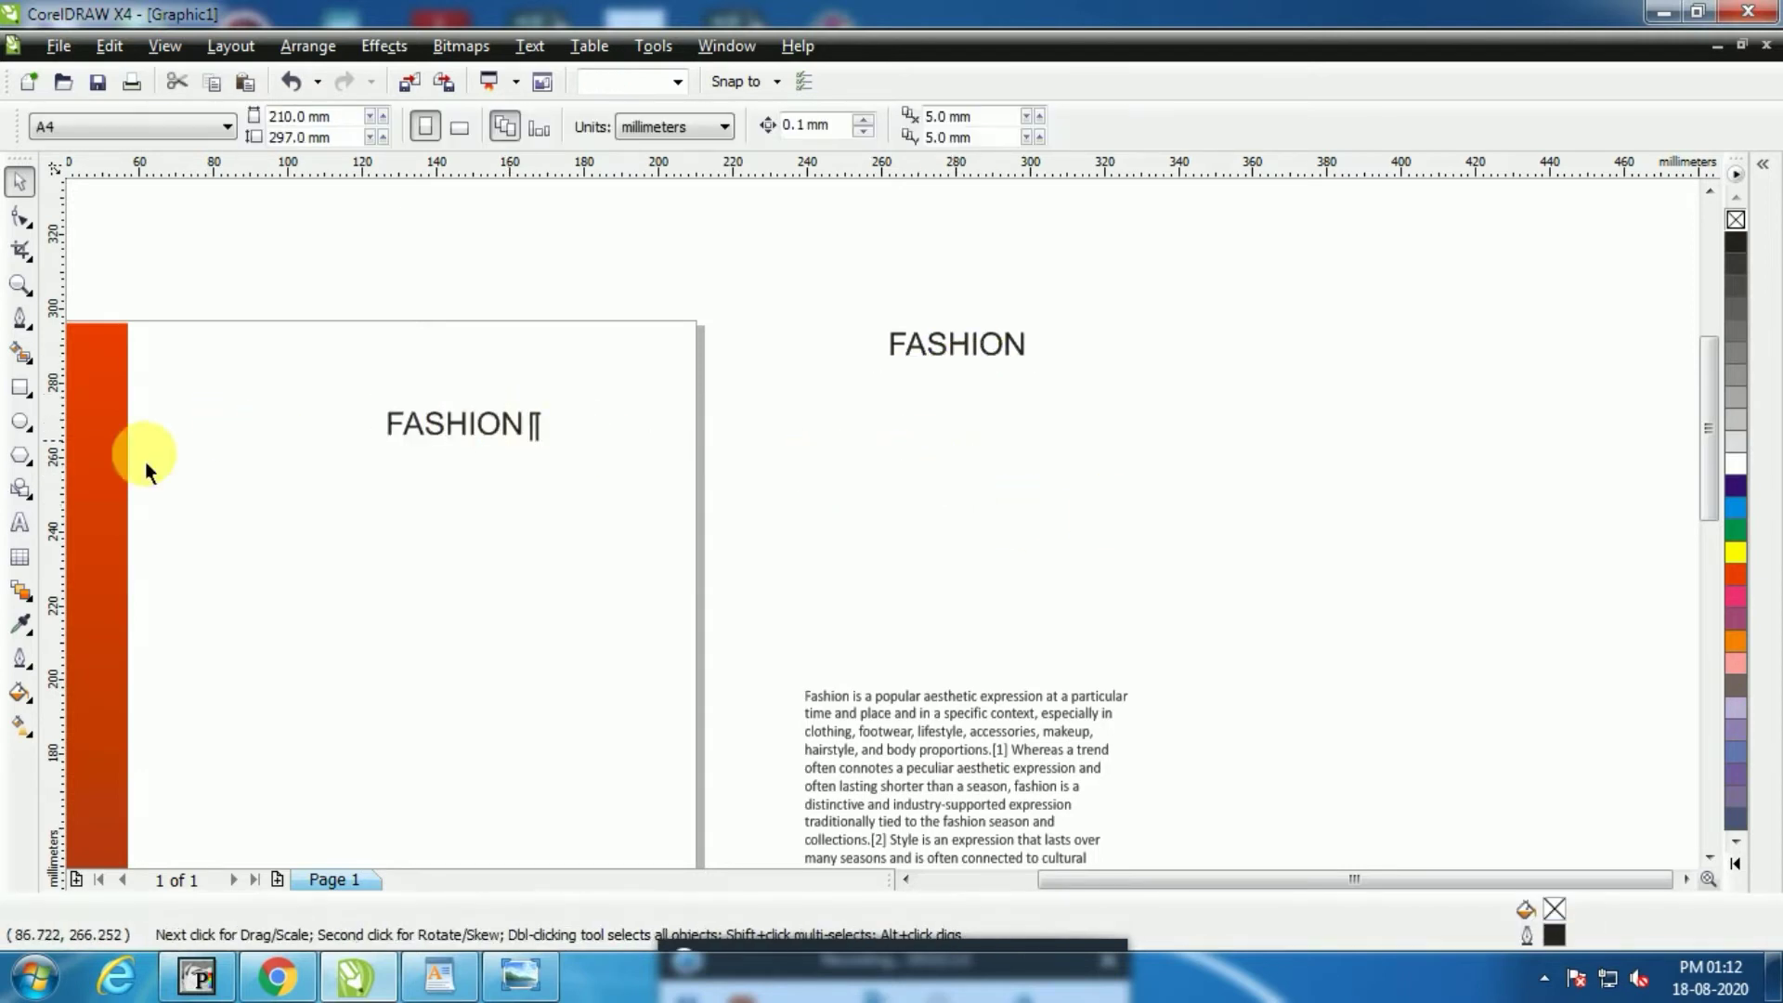
Break the FASHION copy on the page into a vertical stack with one letter per line
left_click(20, 526)
left_click(406, 429)
key("Return")
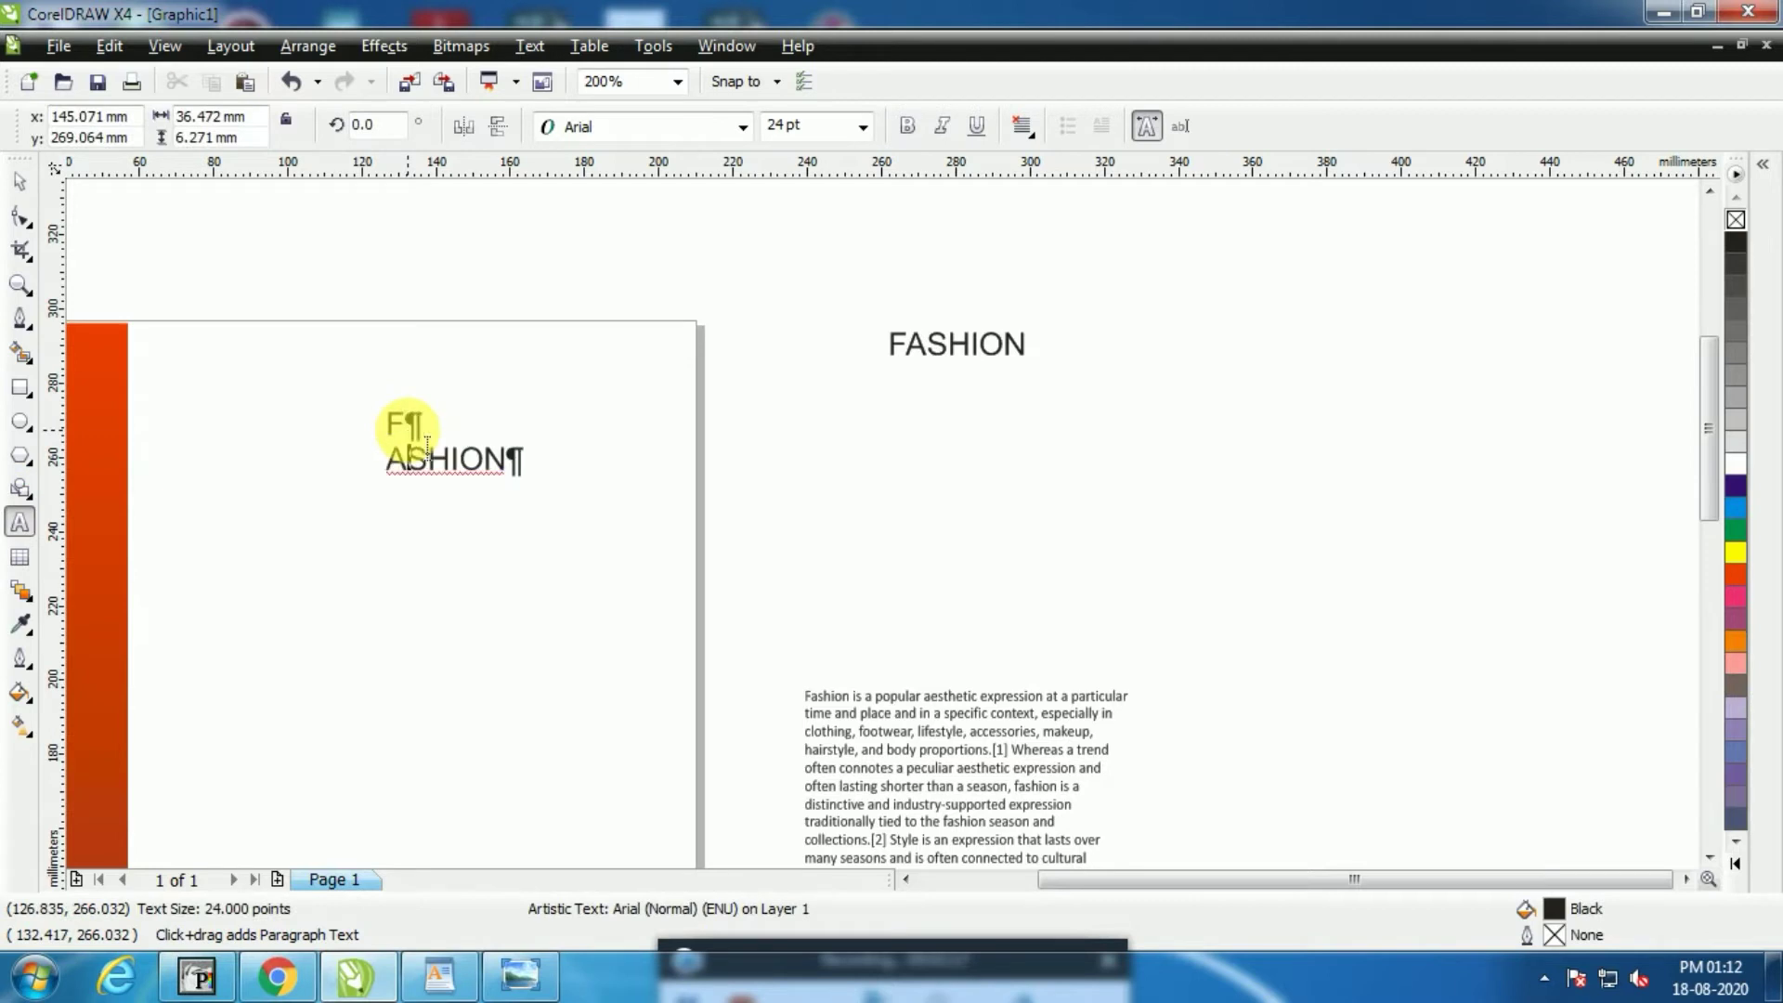
key("Return")
key("Right")
key("Return")
key("Right")
key("Return")
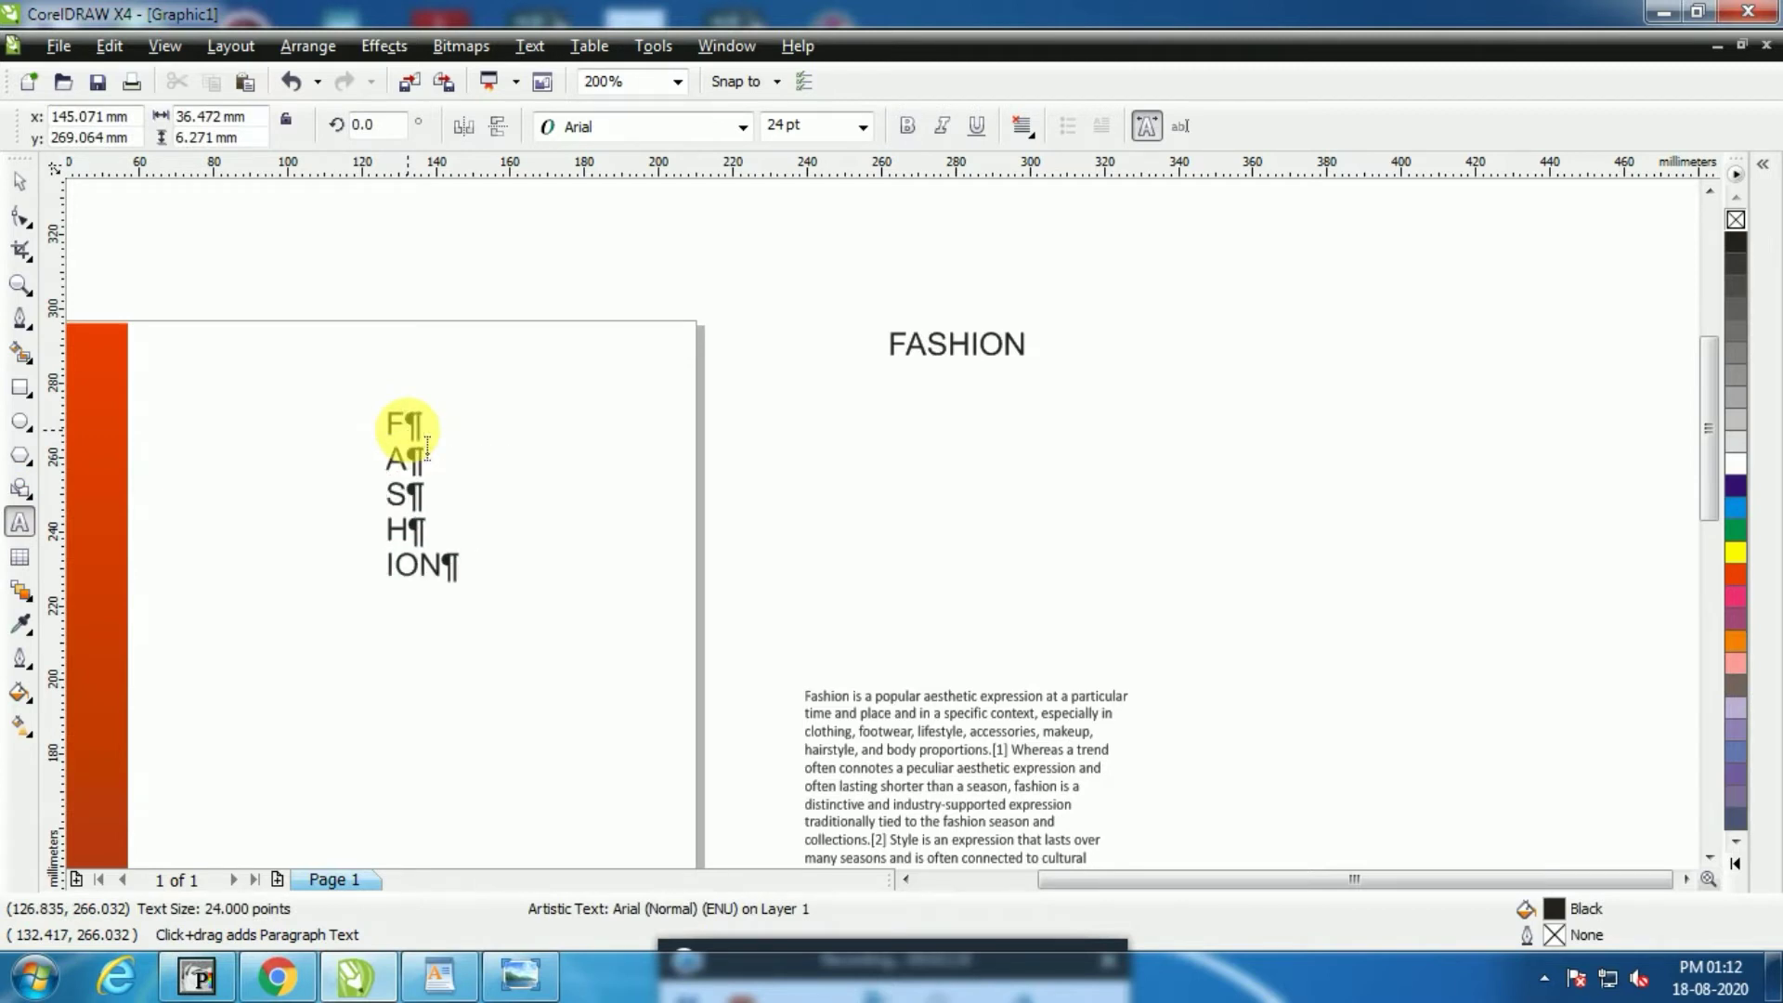
key("Right")
key("Return")
key("Right")
key("Return")
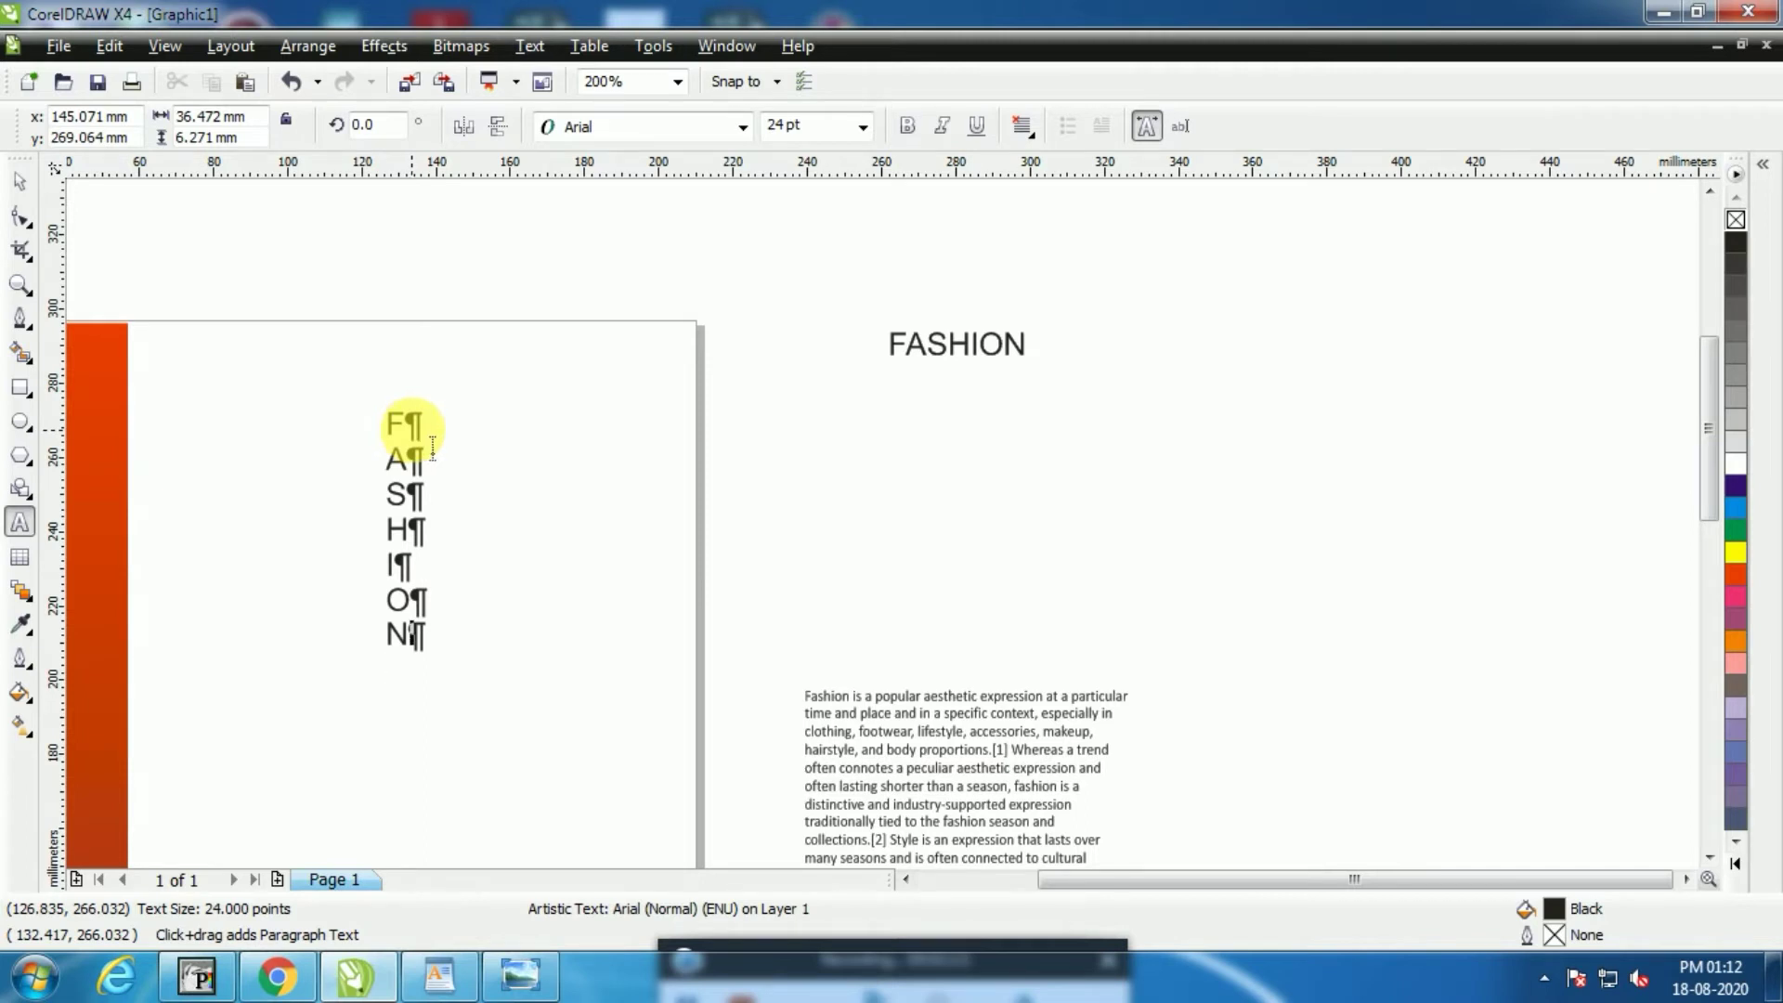
left_click(19, 181)
left_click(572, 401)
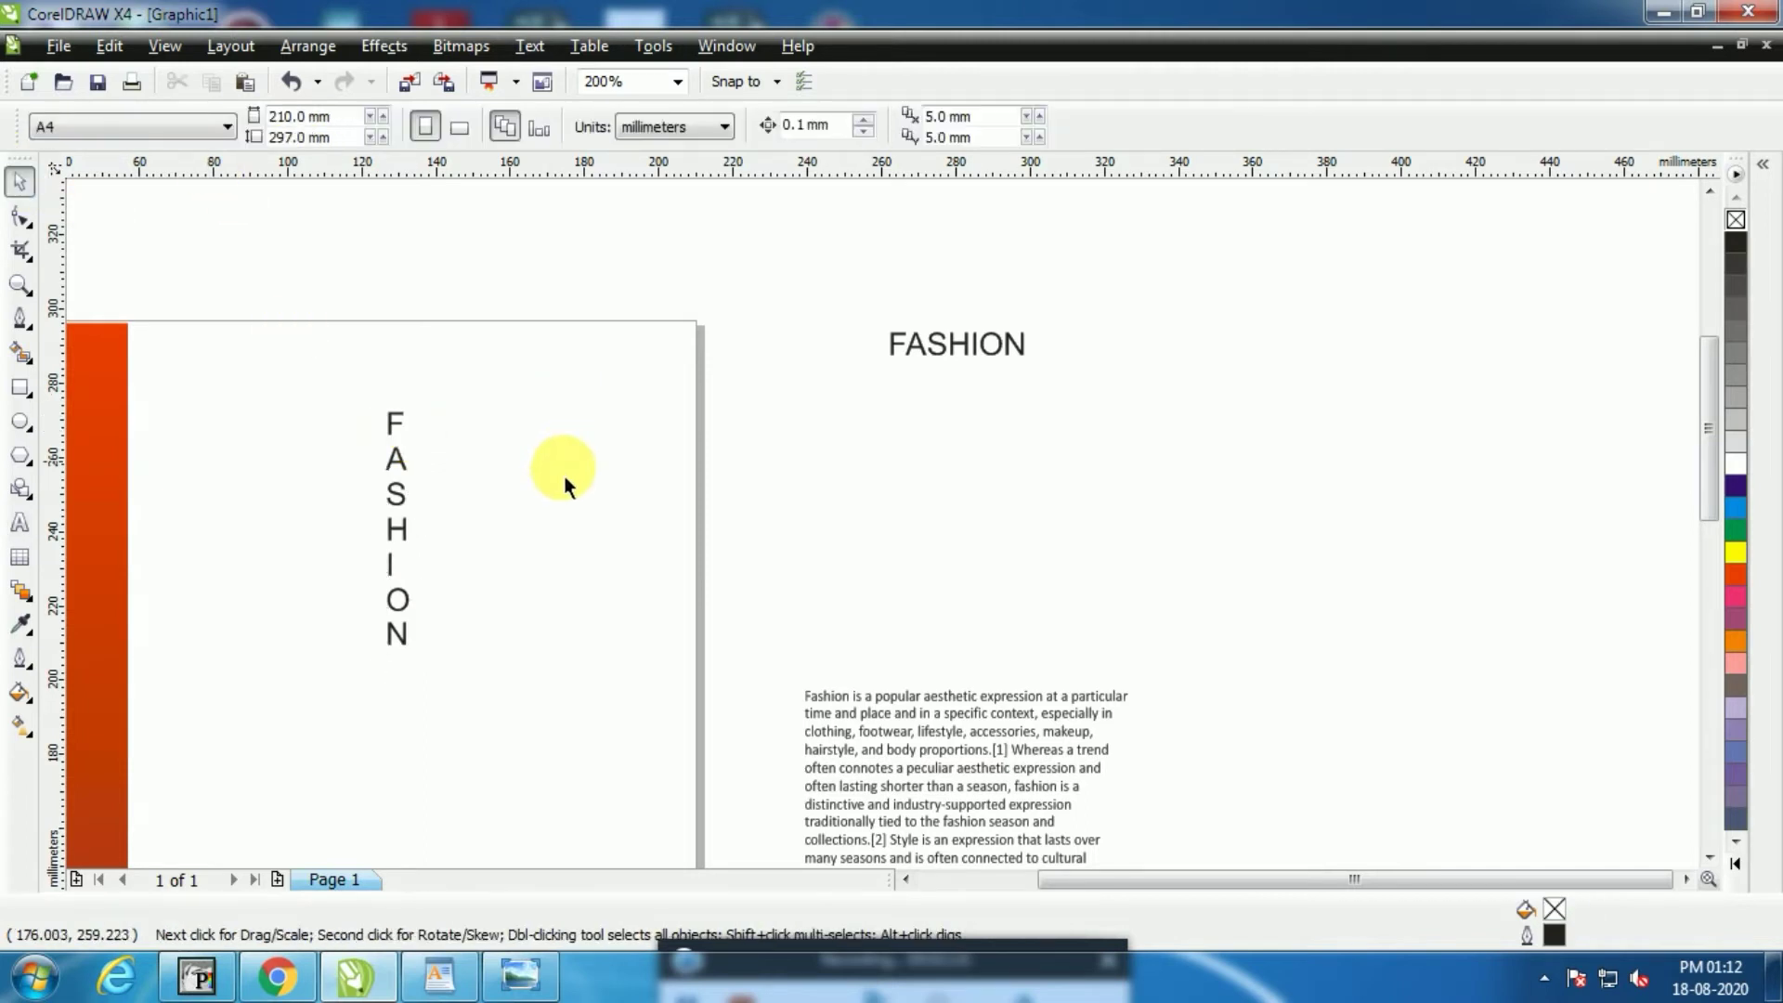
Centre-align the stacked FASHION letters and make them bold
left_click(409, 482)
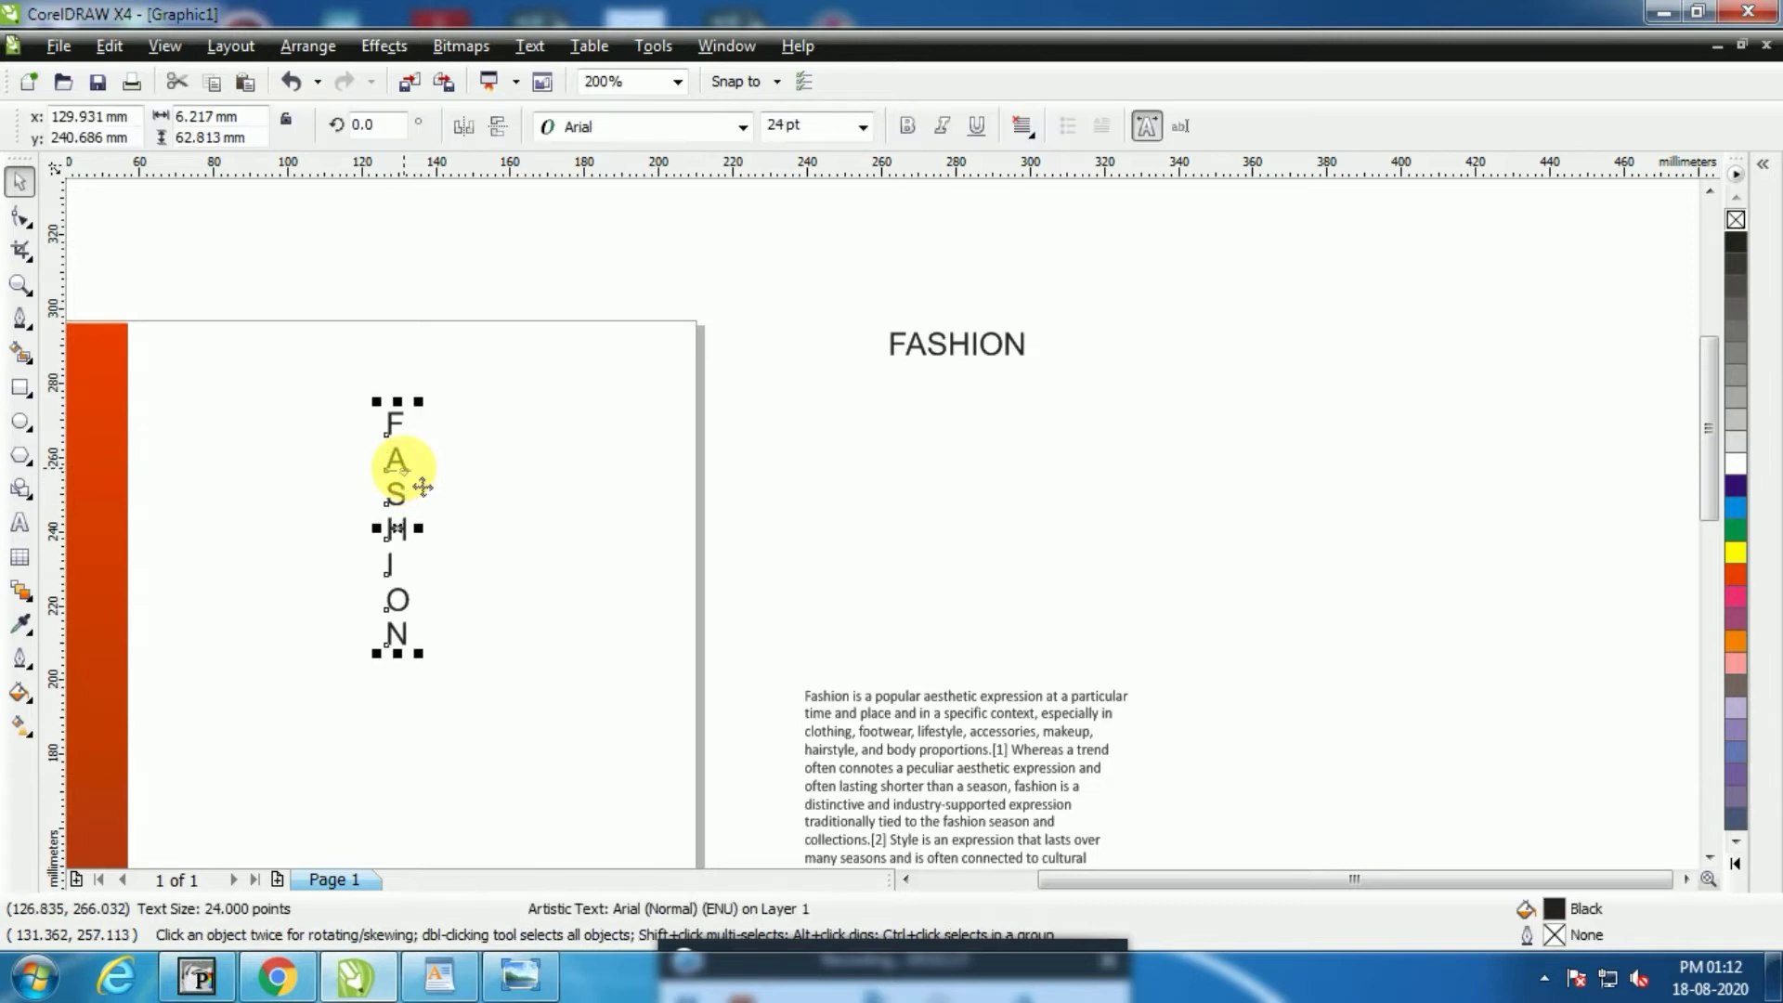
left_click(1030, 129)
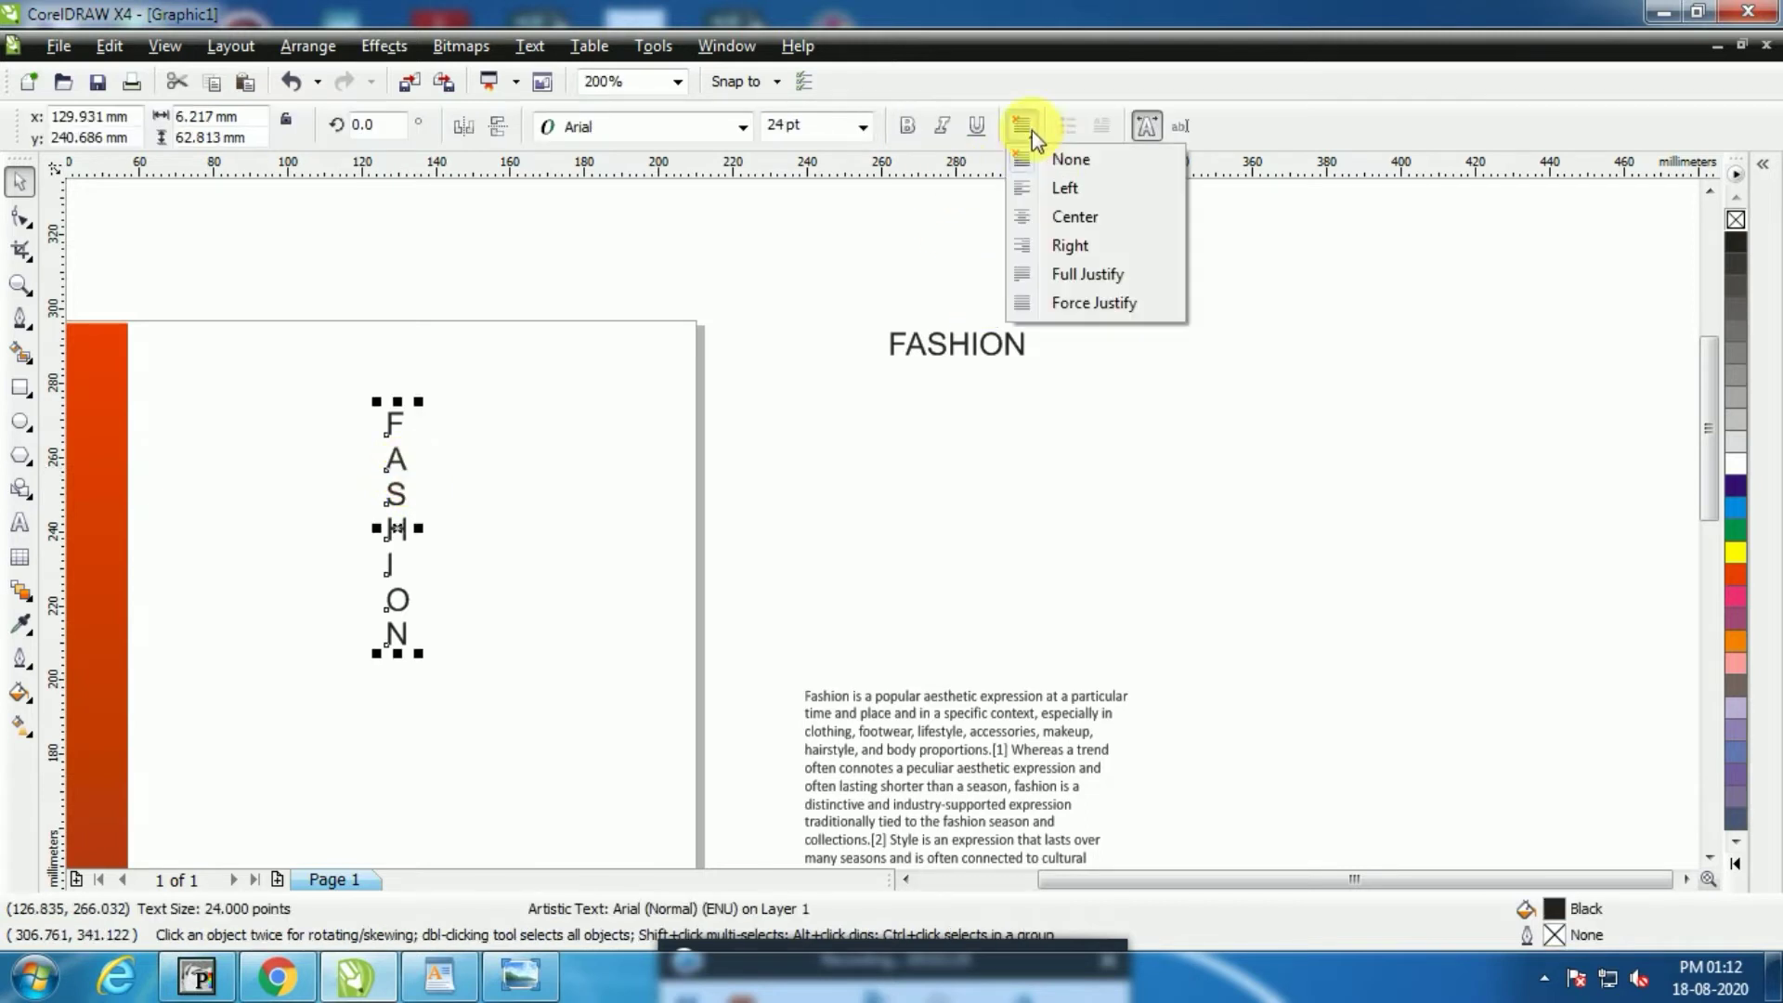
left_click(1110, 210)
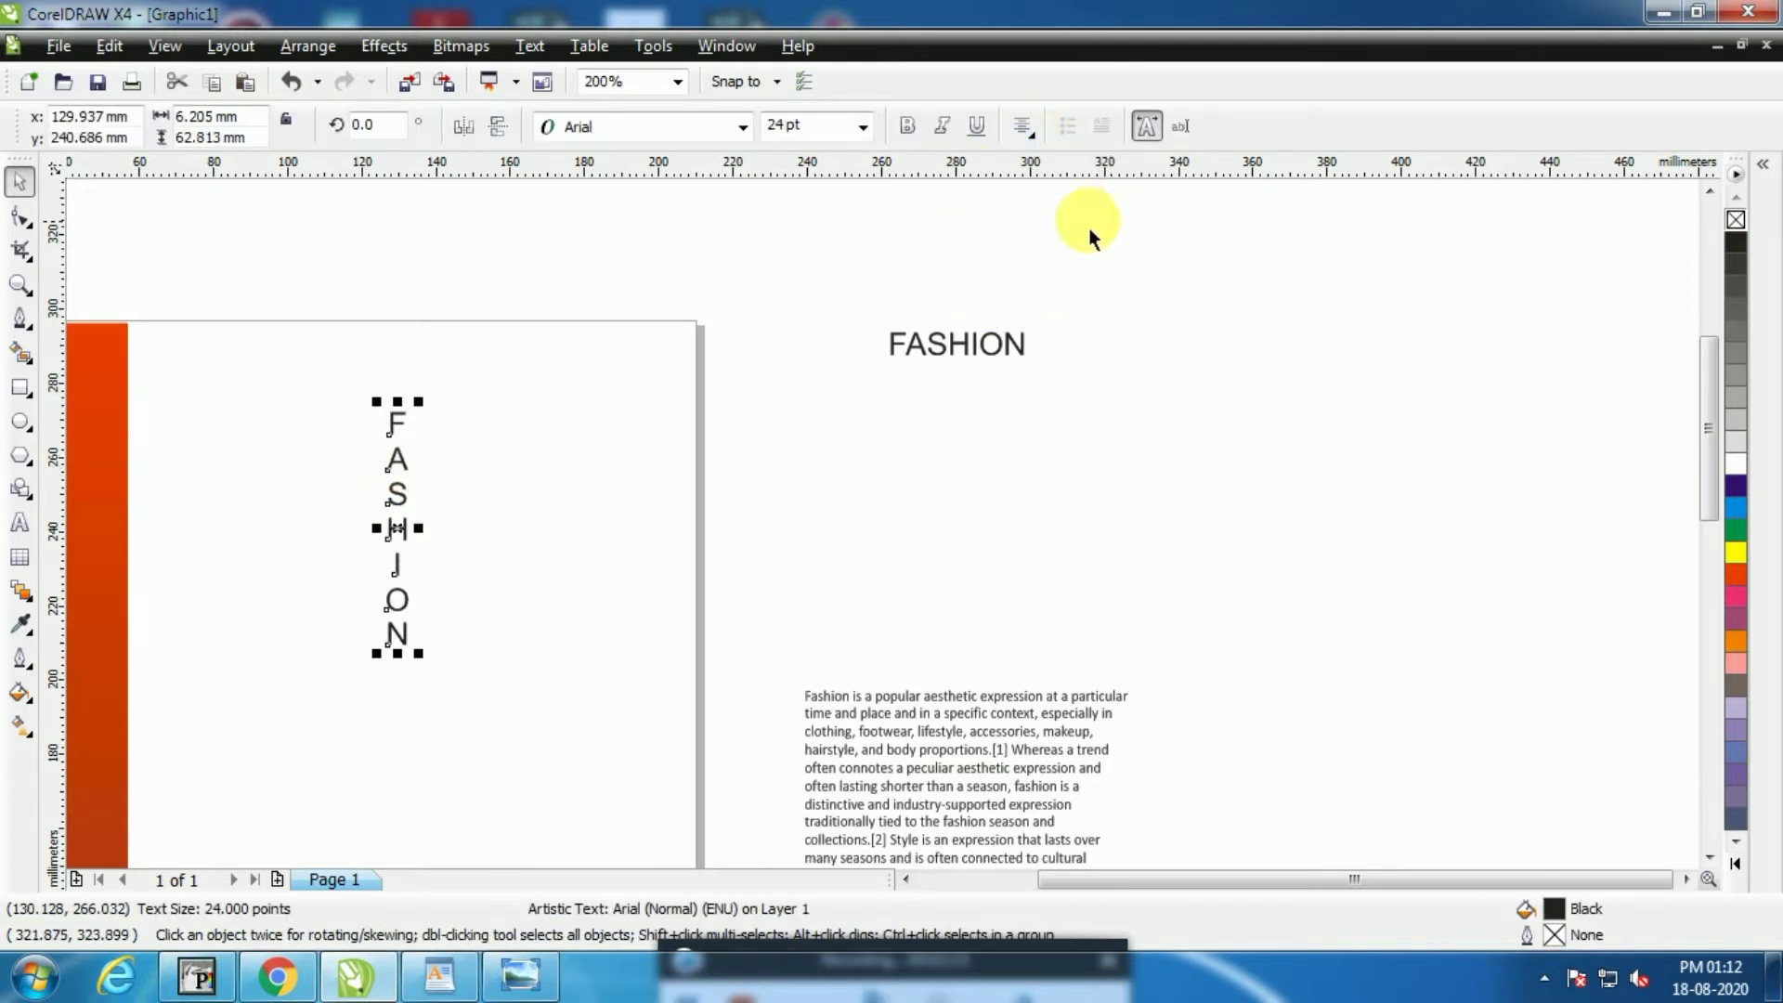
left_click(910, 126)
Enlarge the stacked FASHION title and move it onto the red gradient column
key("F3")
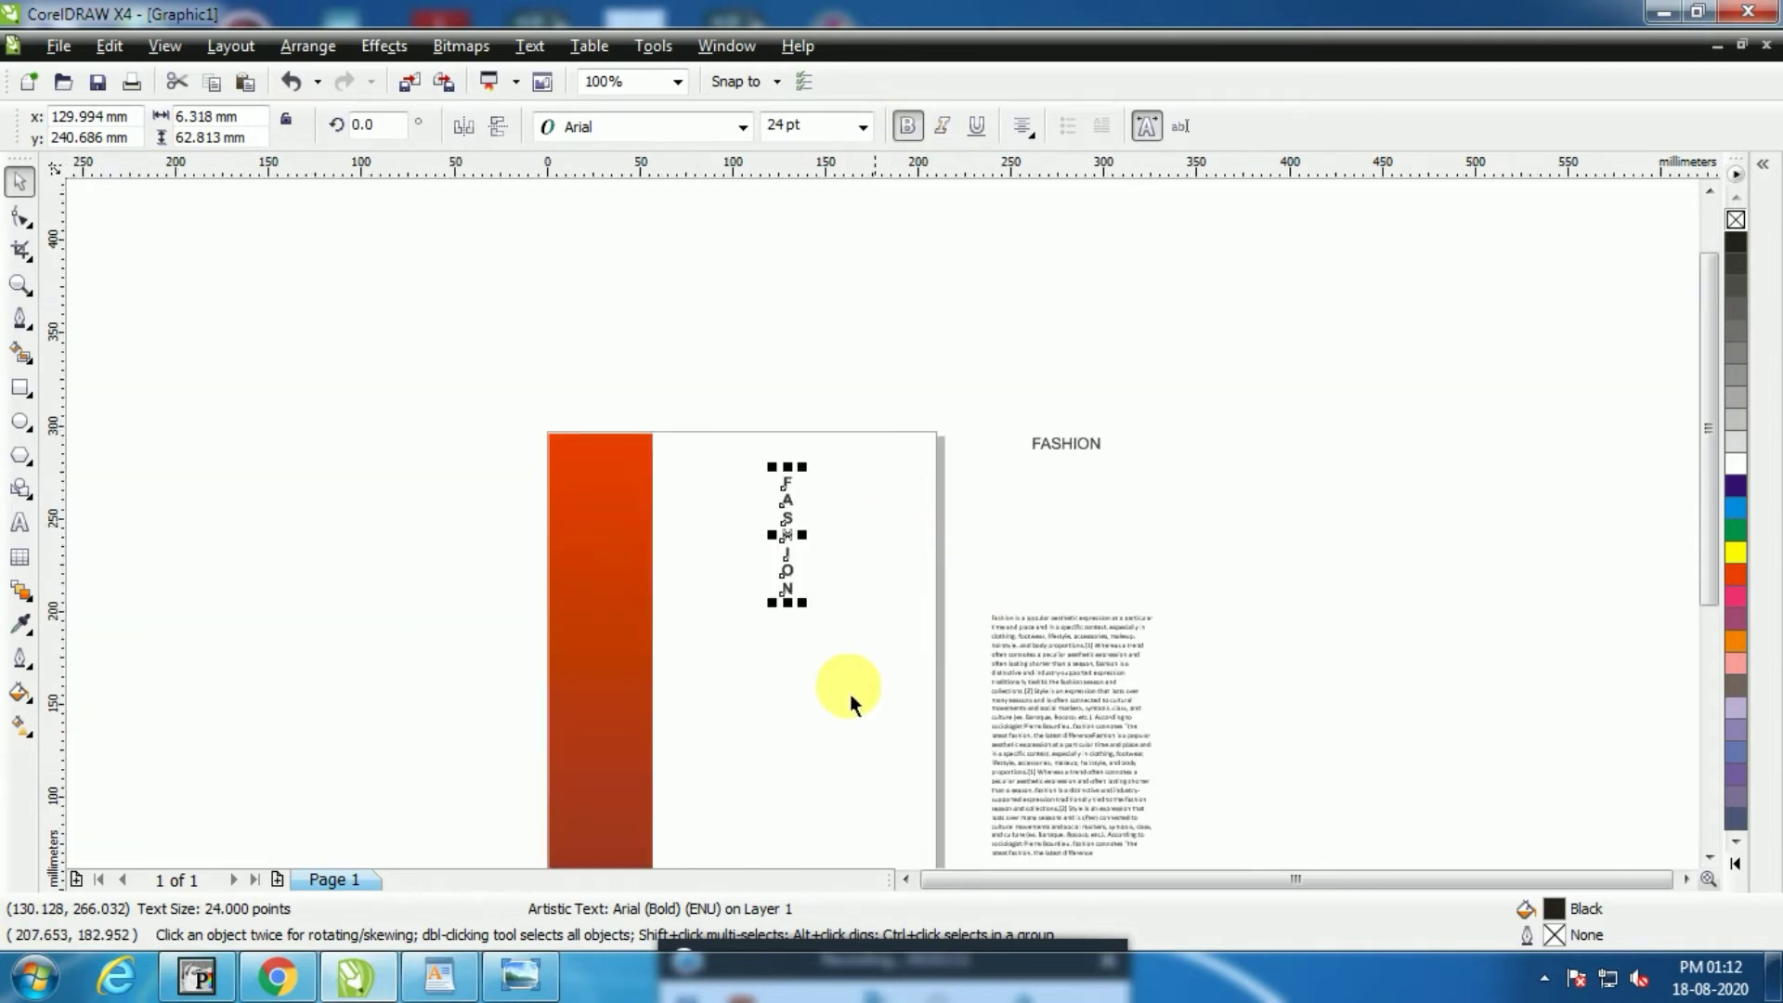
scroll(832, 667, "down", 1)
scroll(869, 572, "up", 1)
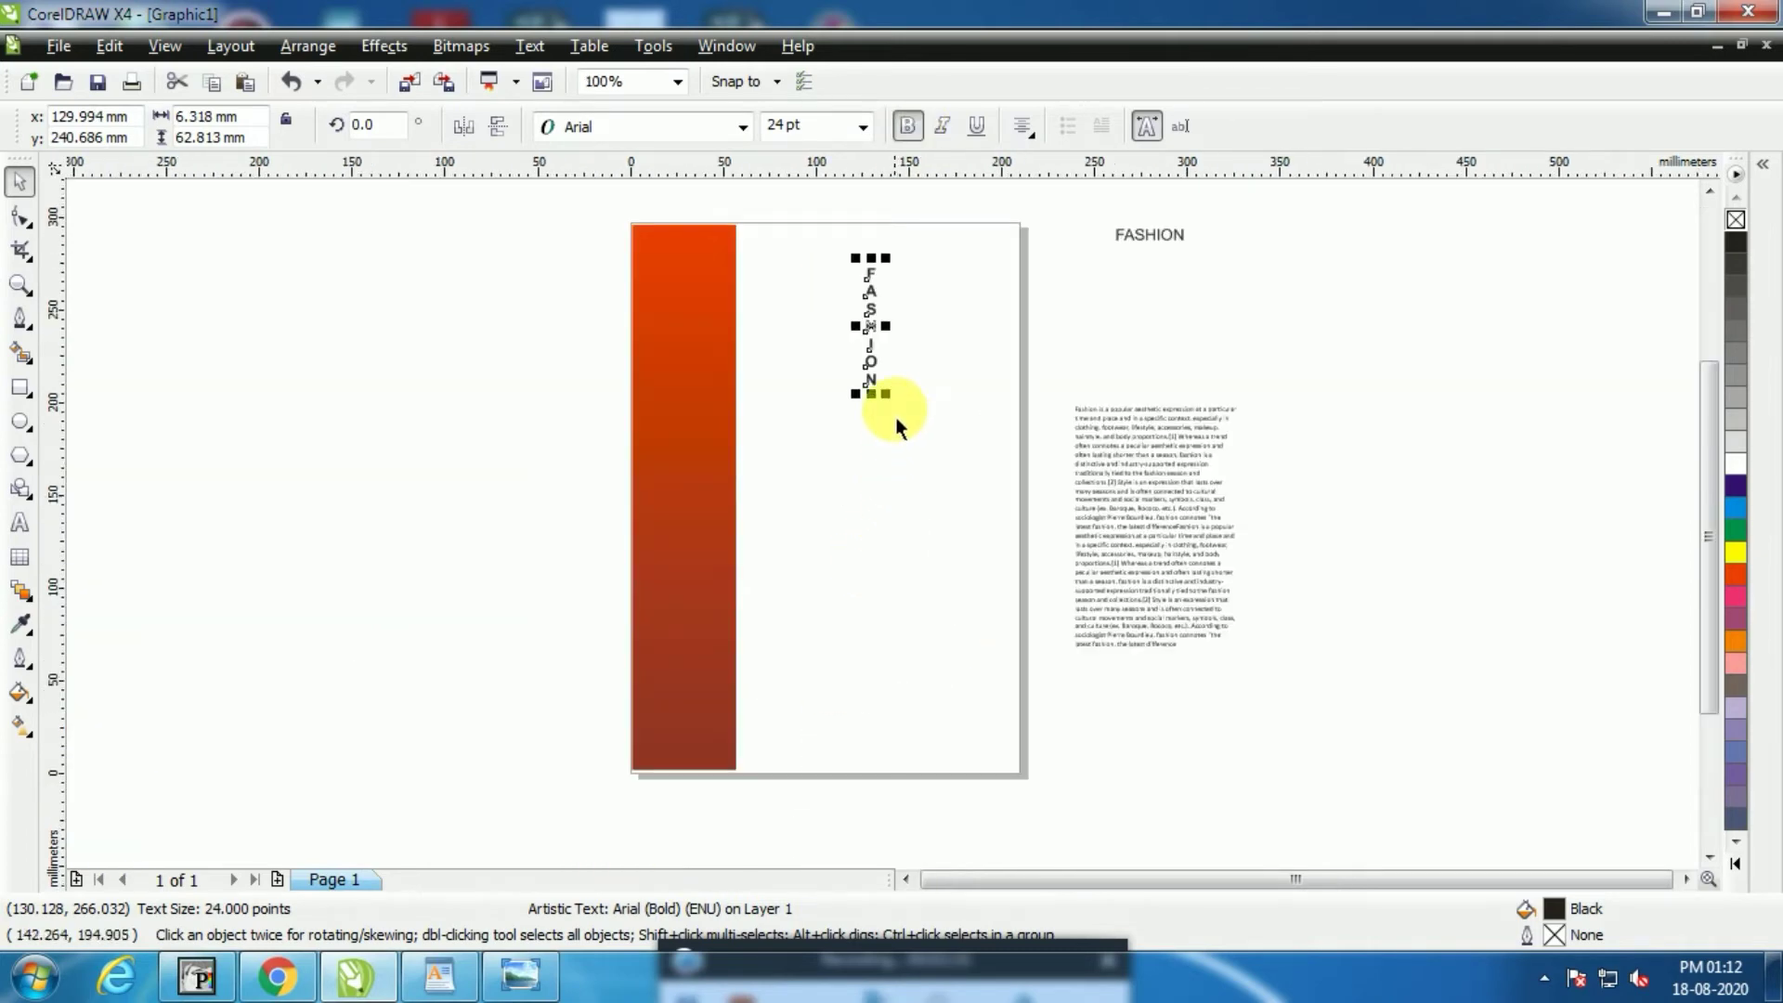
left_click_drag(904, 412, 929, 520)
left_click_drag(897, 453, 697, 596)
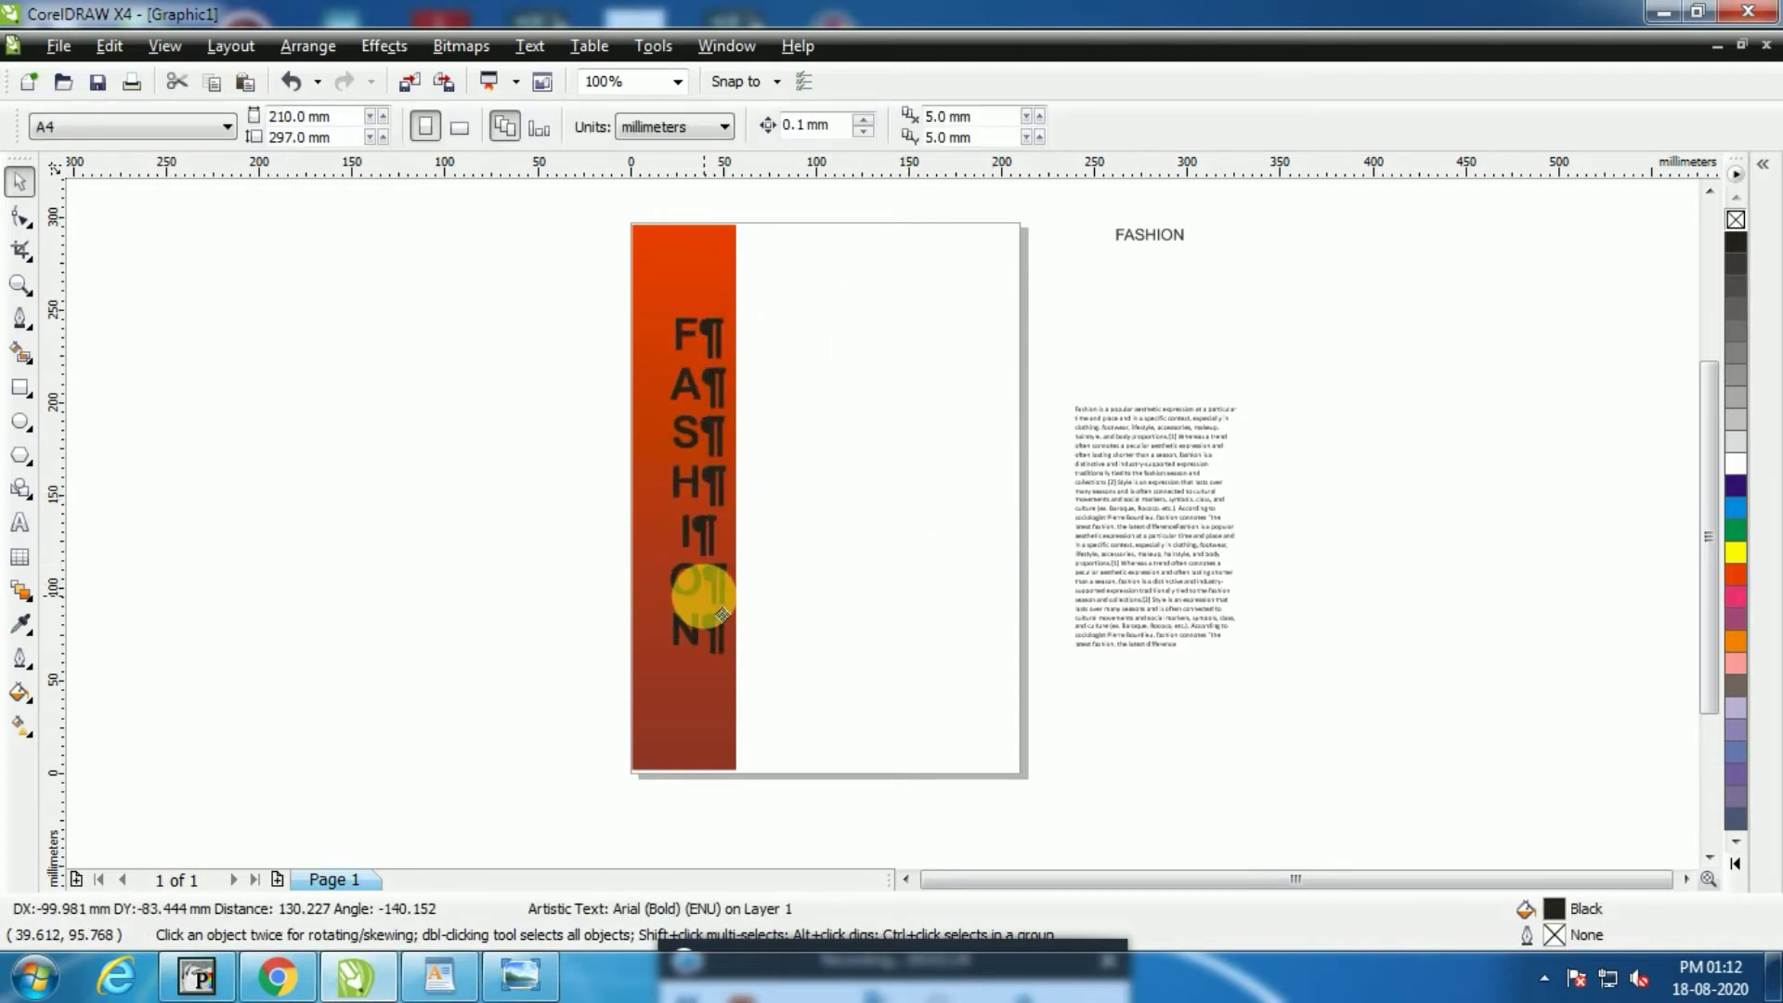
left_click(766, 600)
Scale the vertical FASHION title up to about 87 pt so it fills most of the column's height
scroll(830, 559, "down", 1)
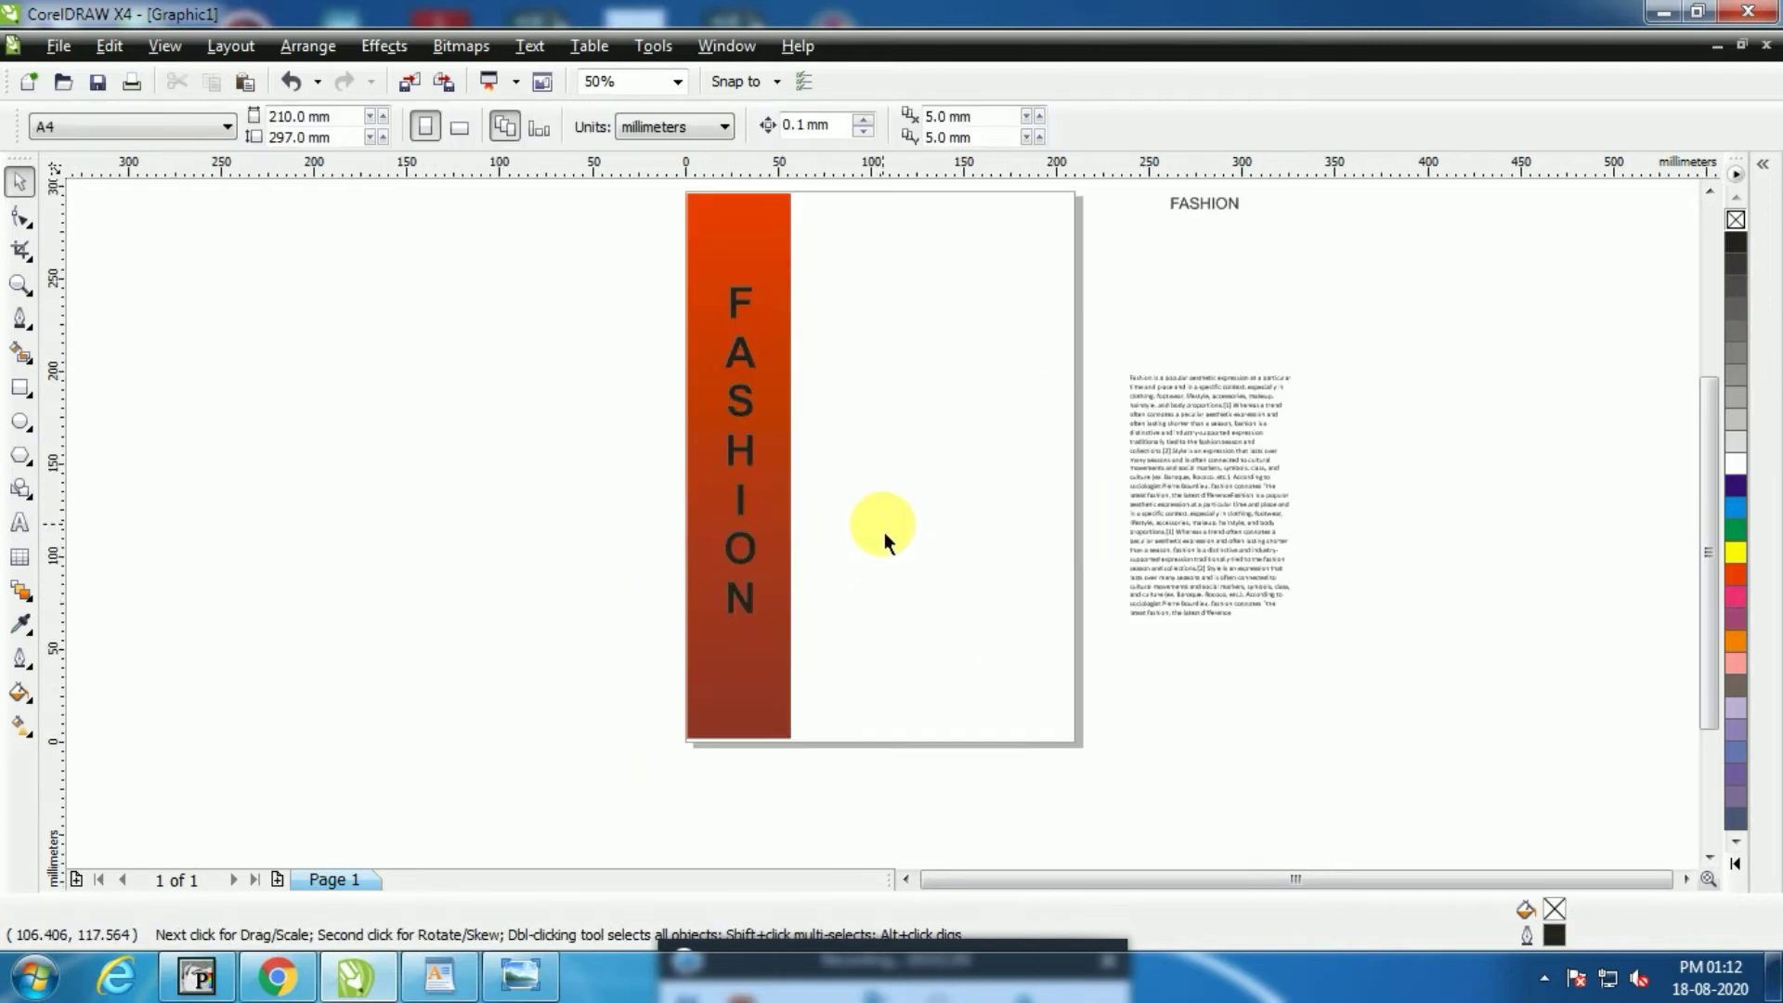
left_click(769, 568)
left_click_drag(791, 622, 803, 689)
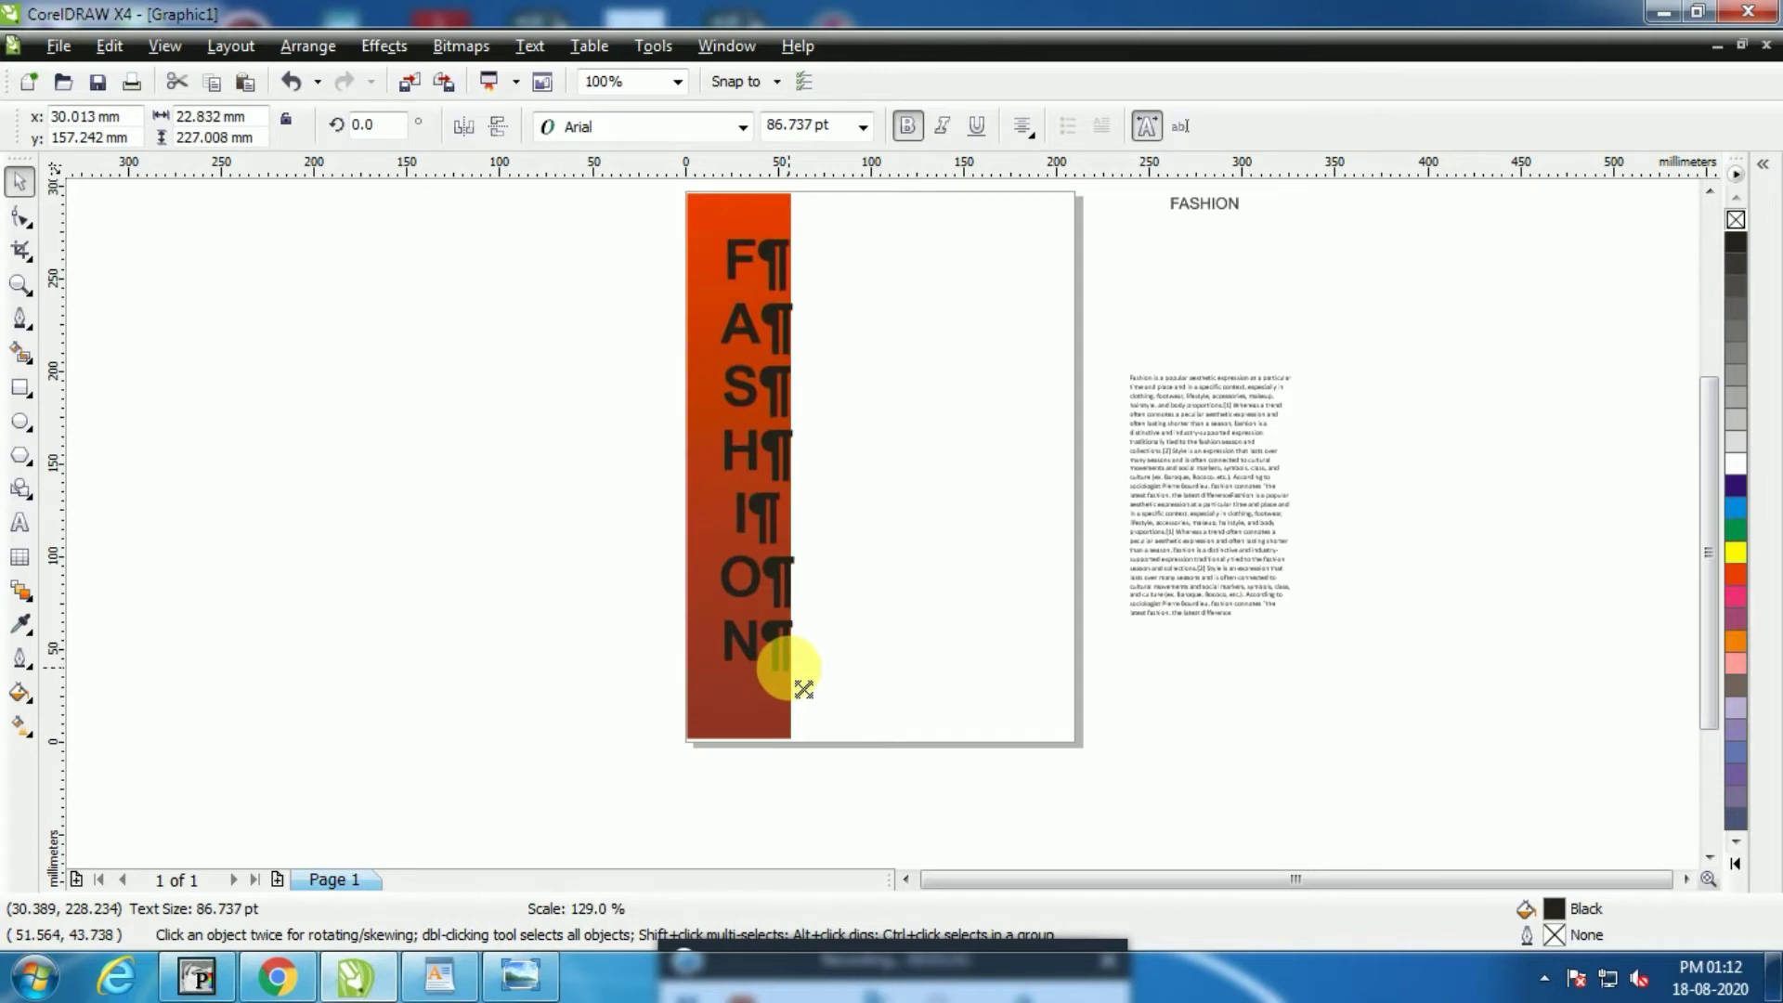
left_click(943, 576)
scroll(843, 505, "down", 1)
scroll(849, 498, "up", 1)
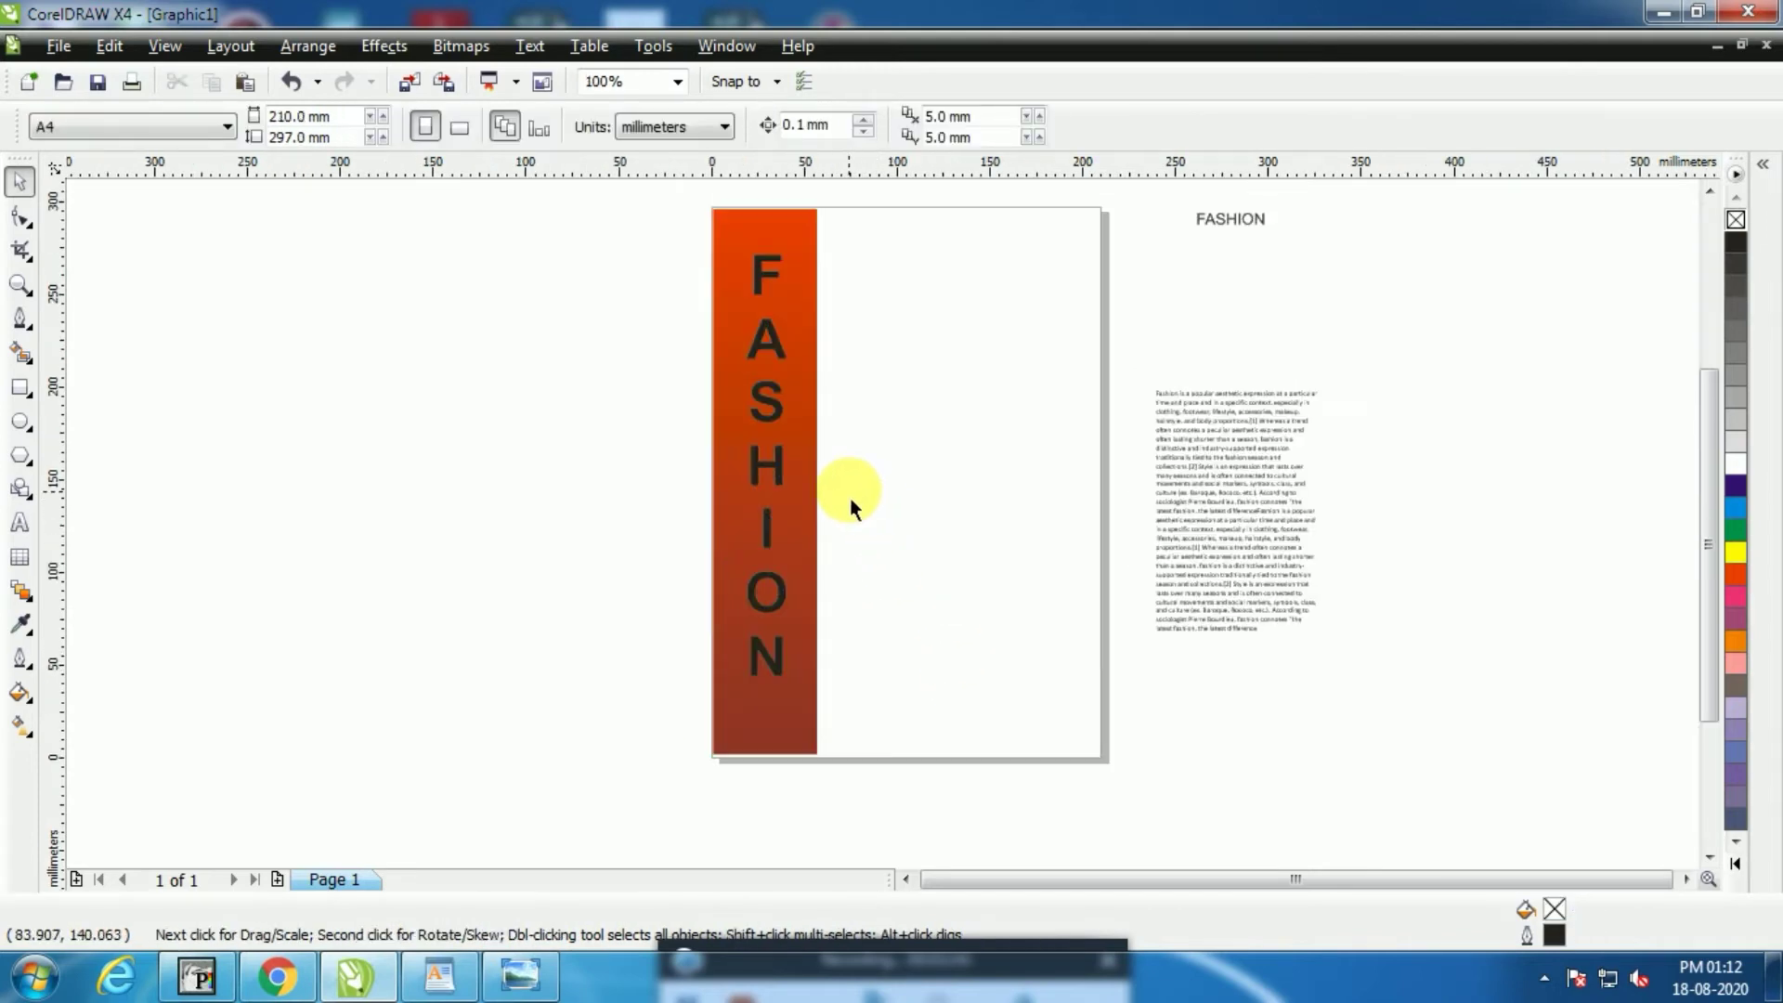
Fill the vertical FASHION title with white and shift it slightly down within the red column
left_click(784, 468)
left_click(1735, 464)
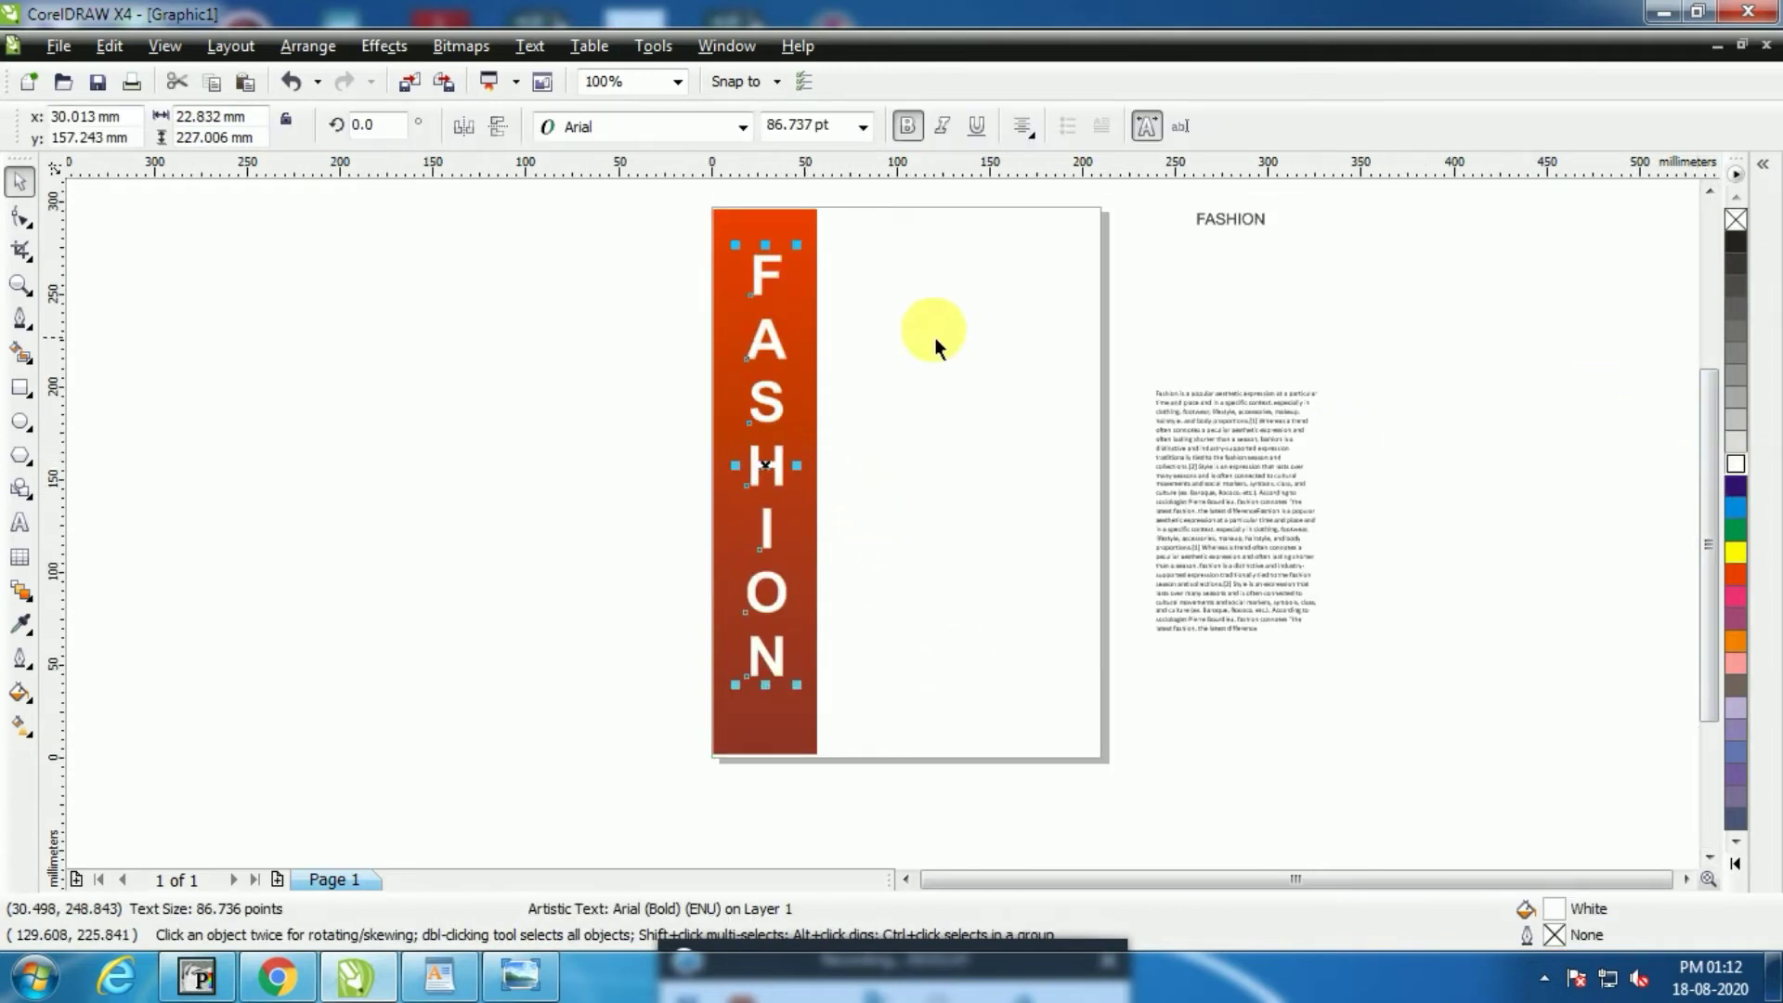
scroll(796, 576, "up", 1)
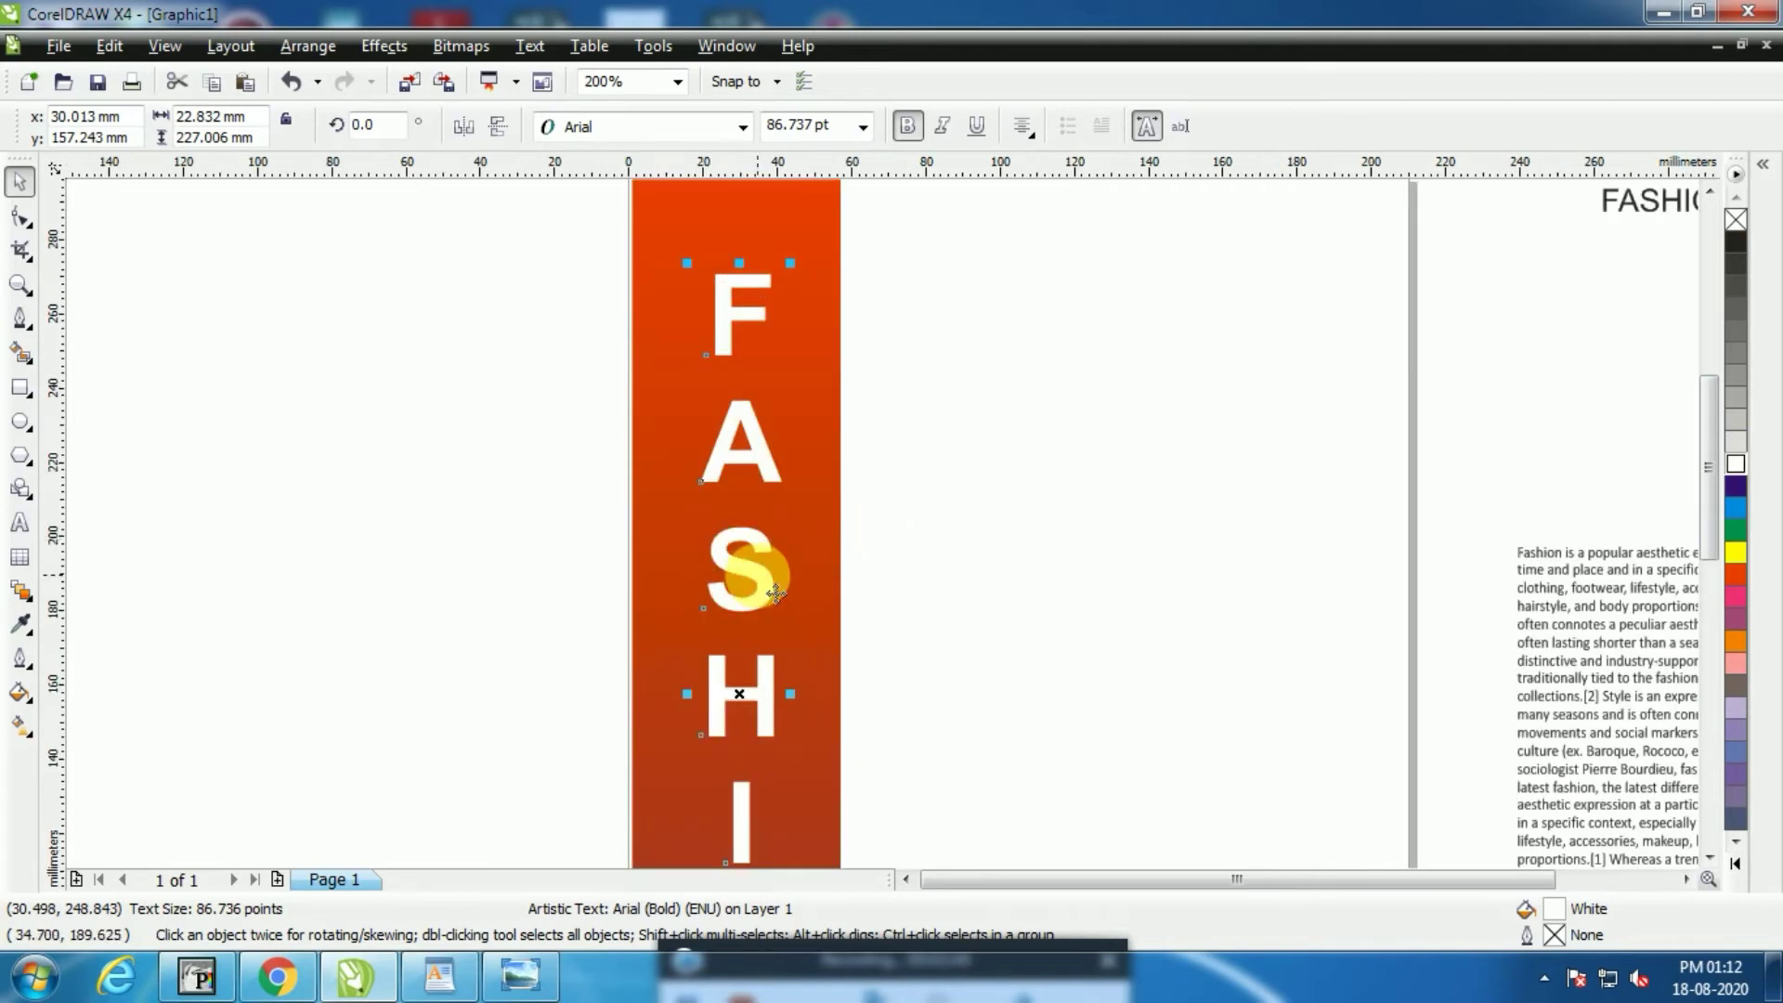
left_click_drag(757, 578, 771, 612)
left_click(995, 597)
scroll(928, 557, "down", 2)
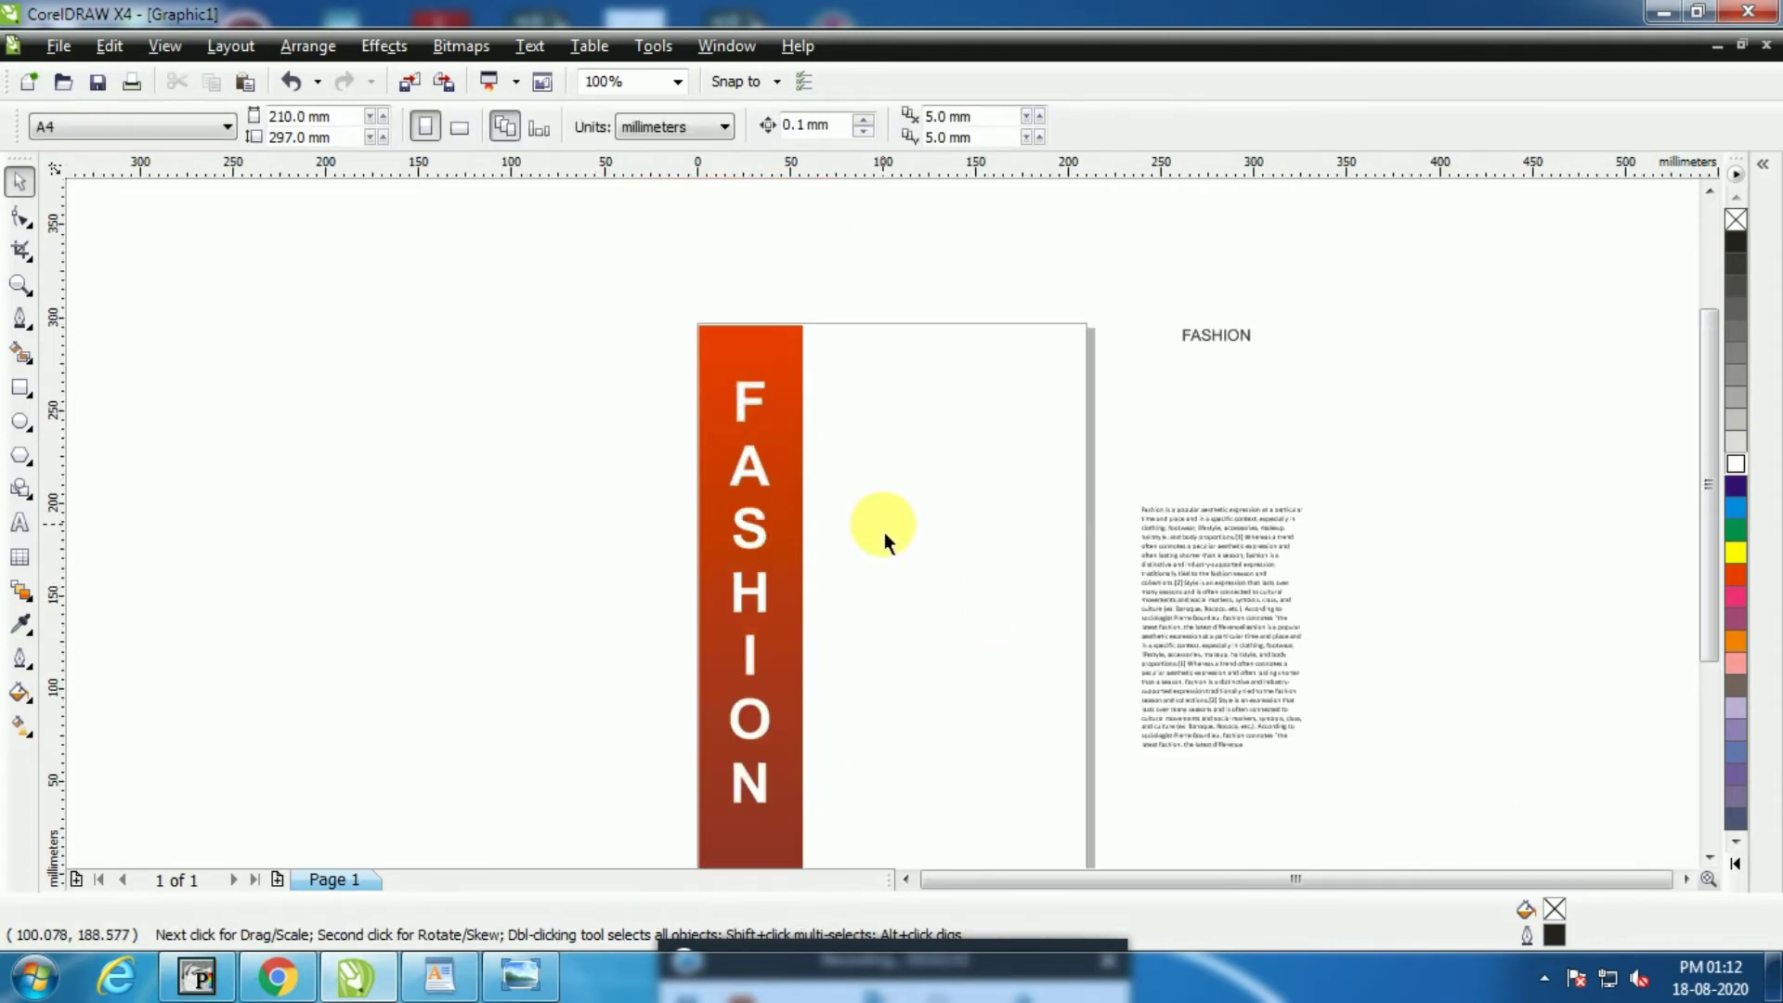
scroll(876, 571, "up", 1)
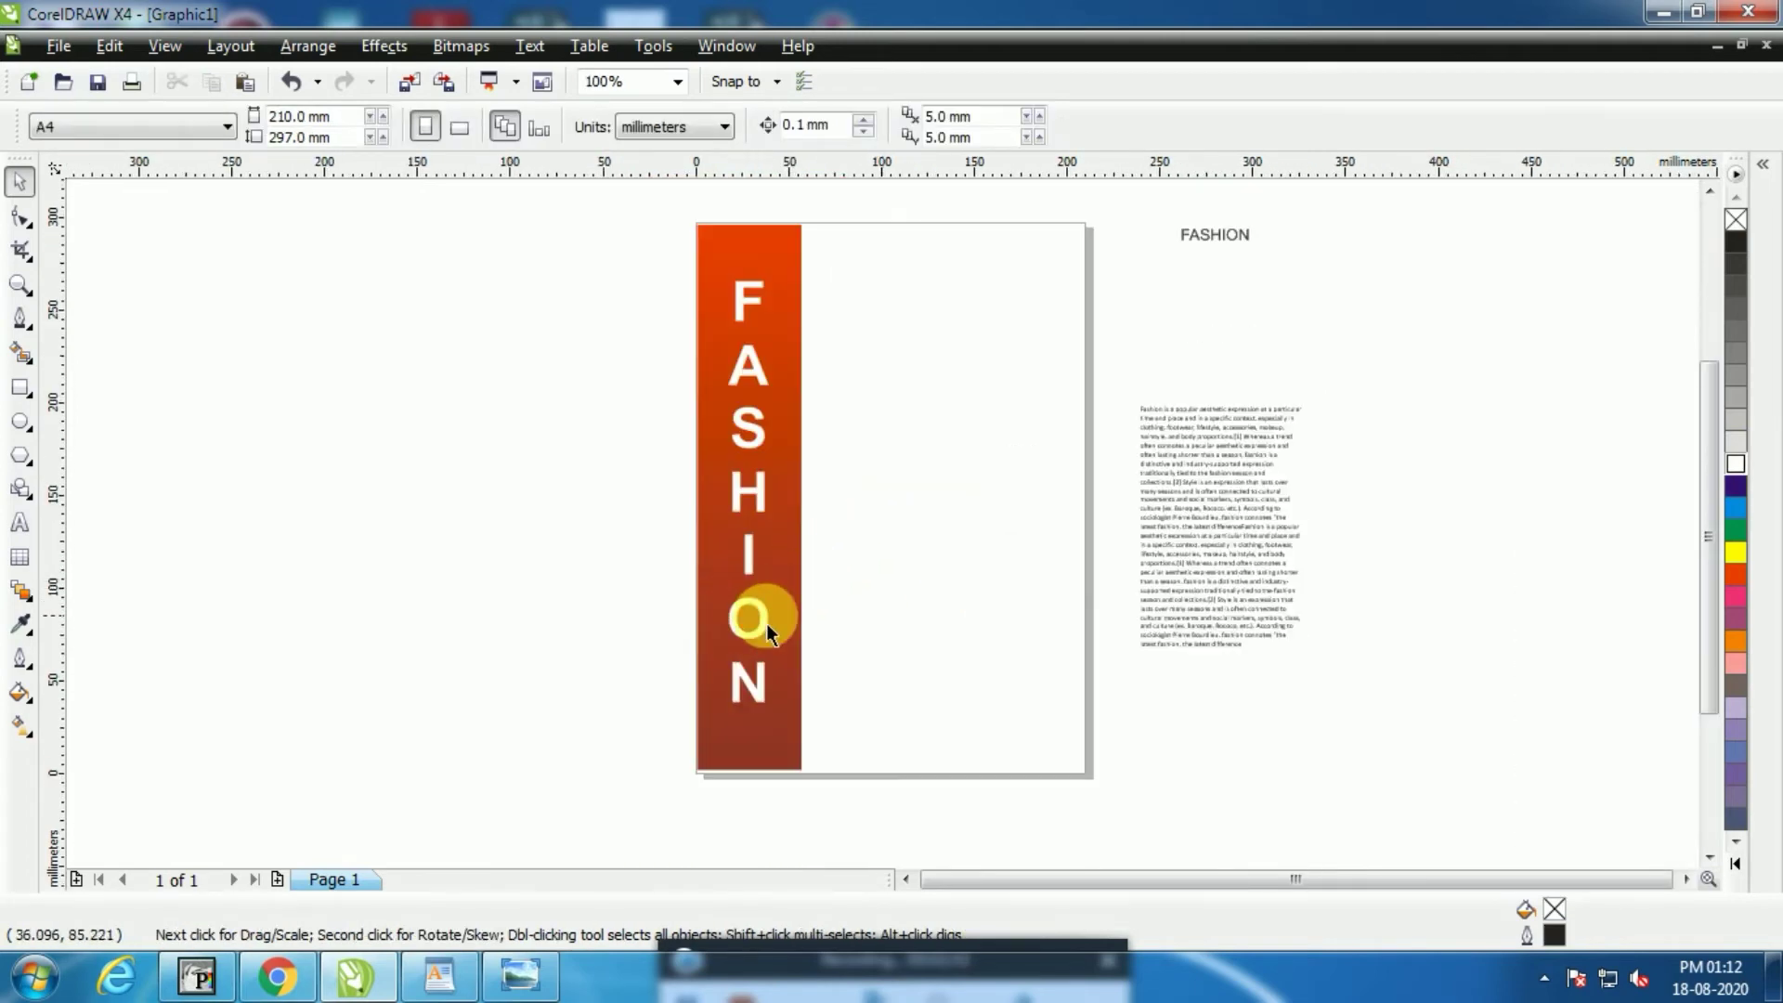
Draw a closed triangle about 210 by 42 mm along the page's lower edge, from corner to corner with its apex right of centre
scroll(972, 611, "down", 1)
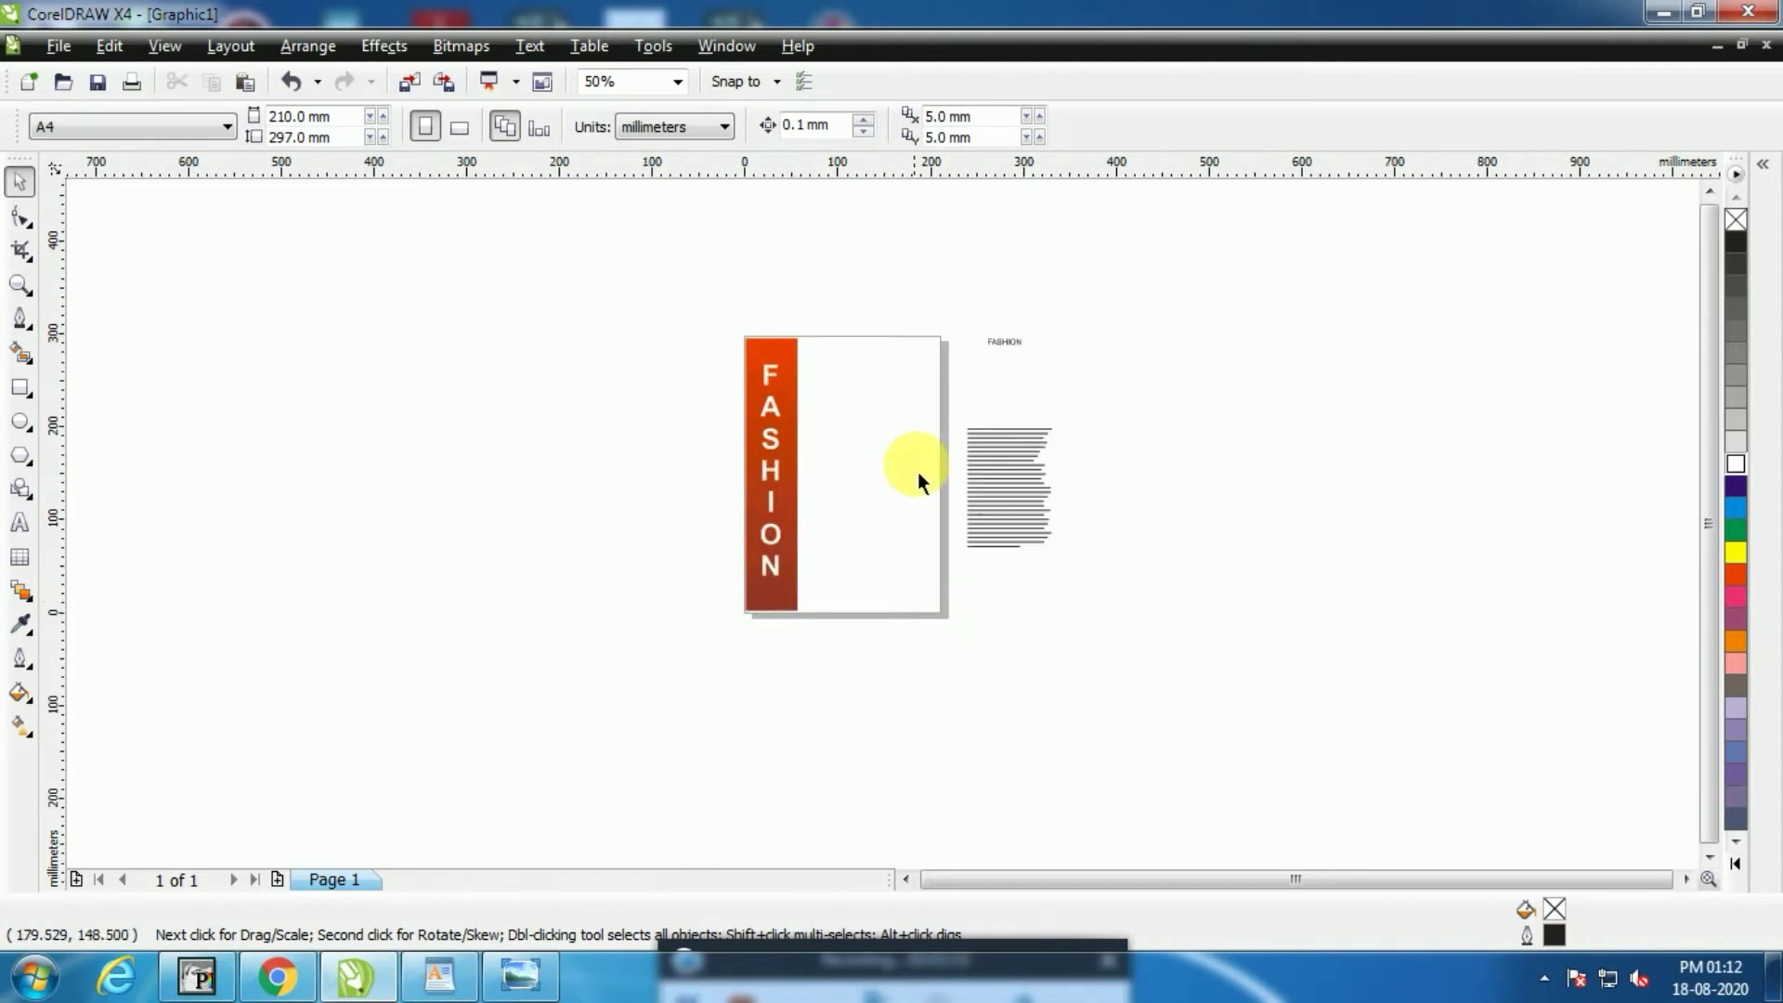
scroll(917, 479, "up", 1)
scroll(882, 533, "down", 1)
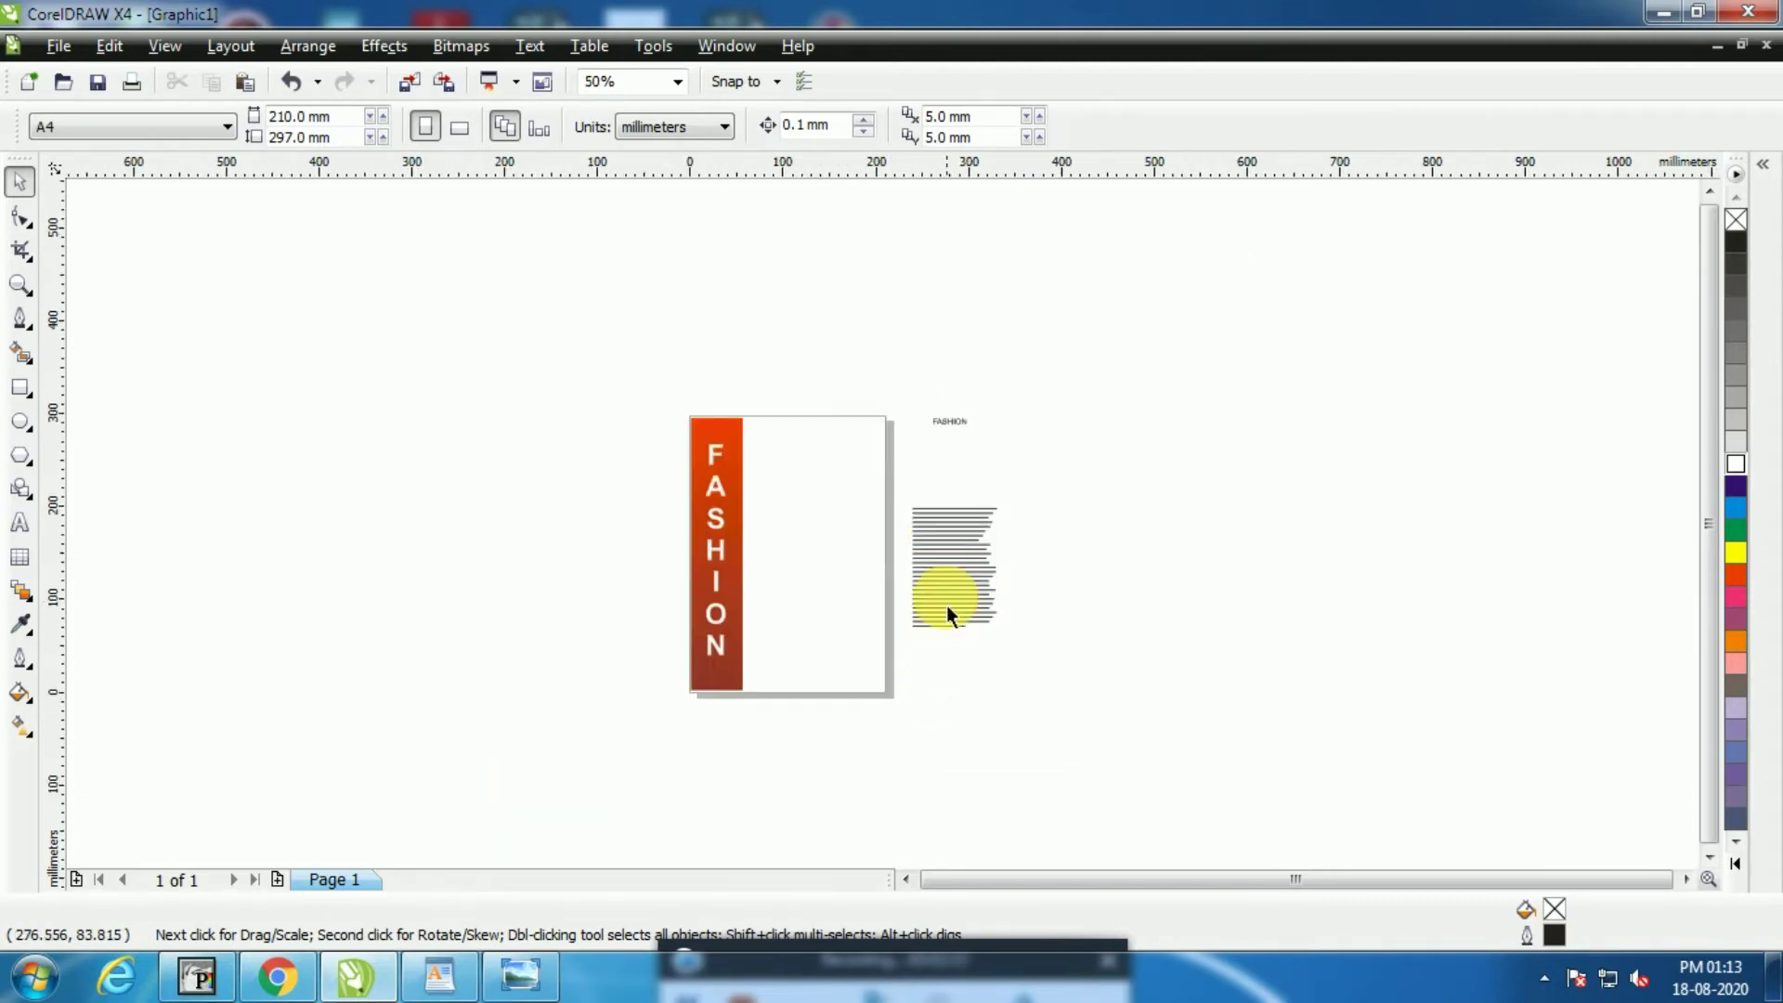
scroll(887, 537, "up", 1)
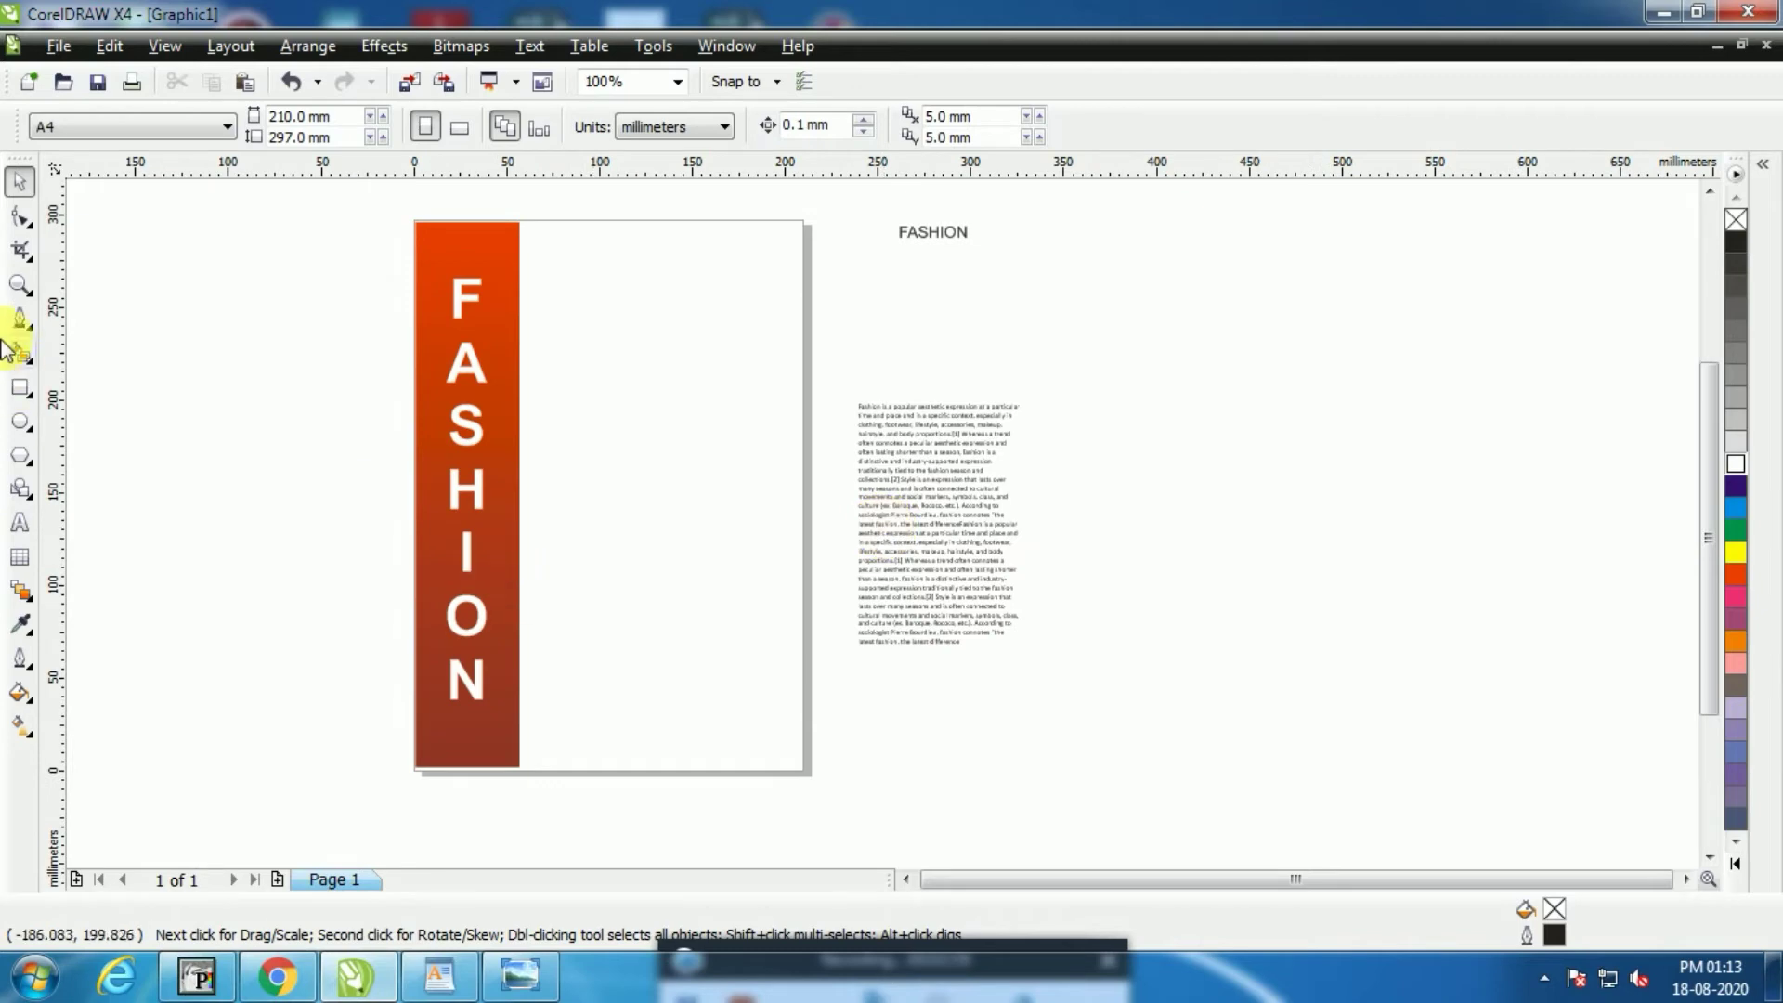
left_click(20, 319)
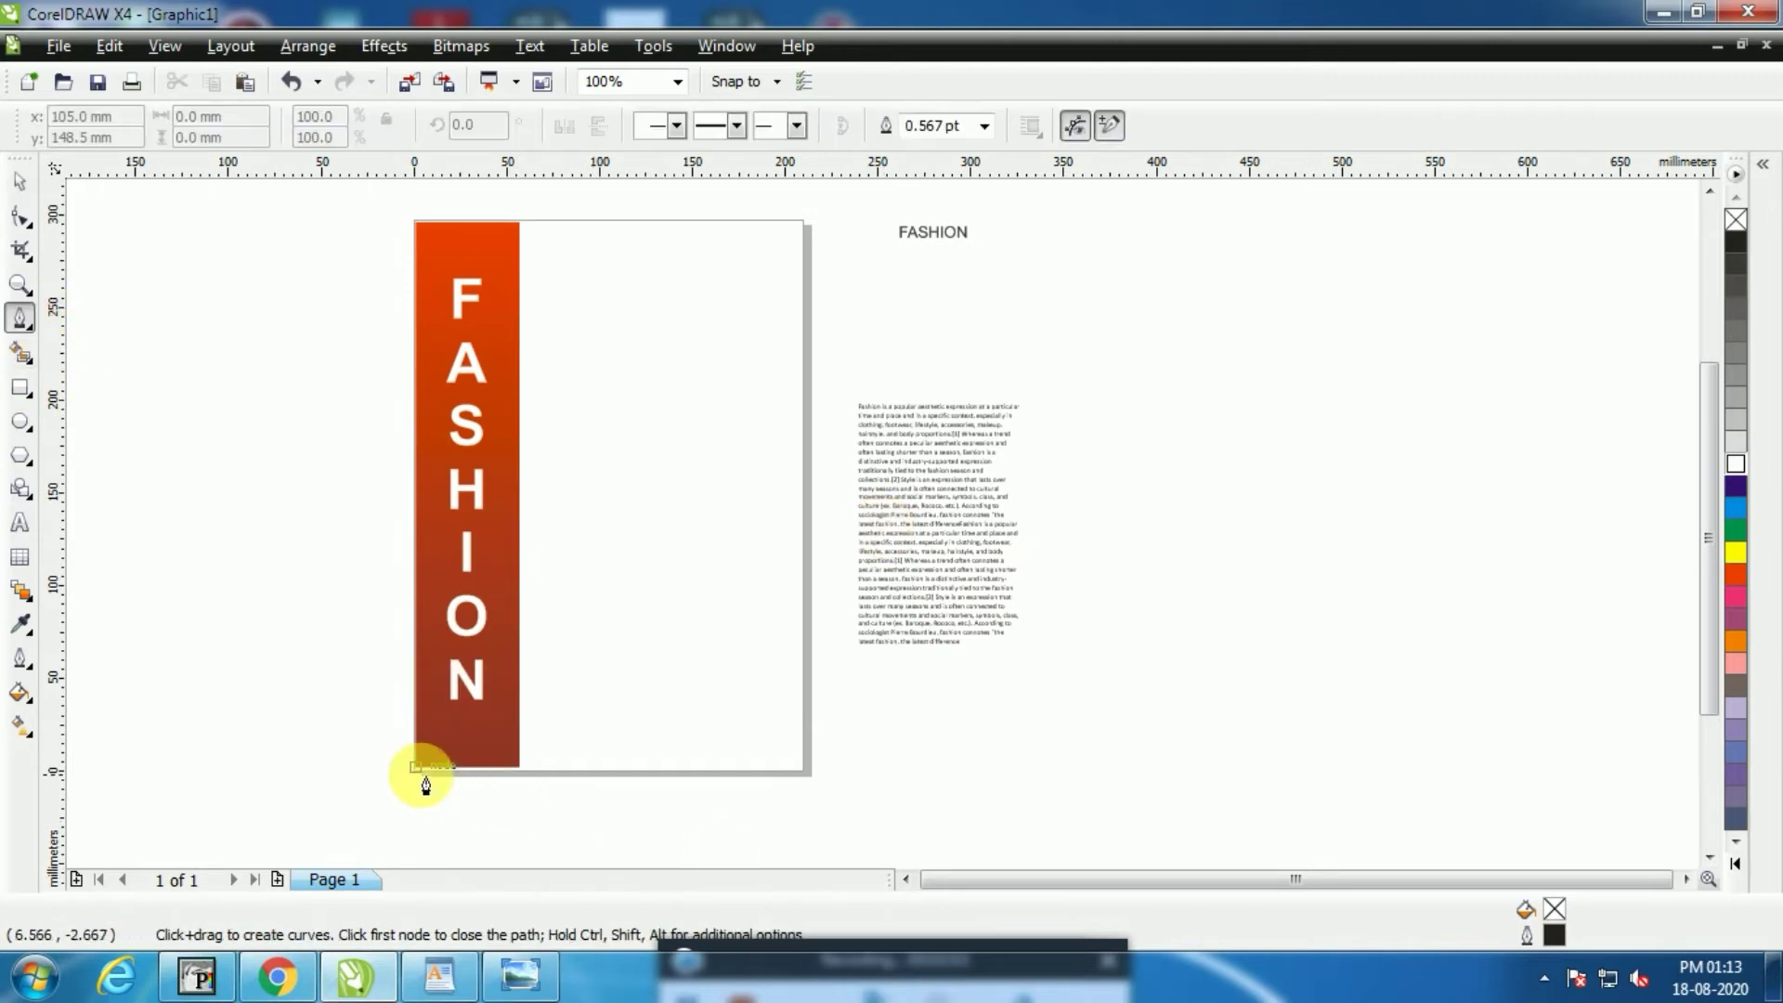
left_click(416, 768)
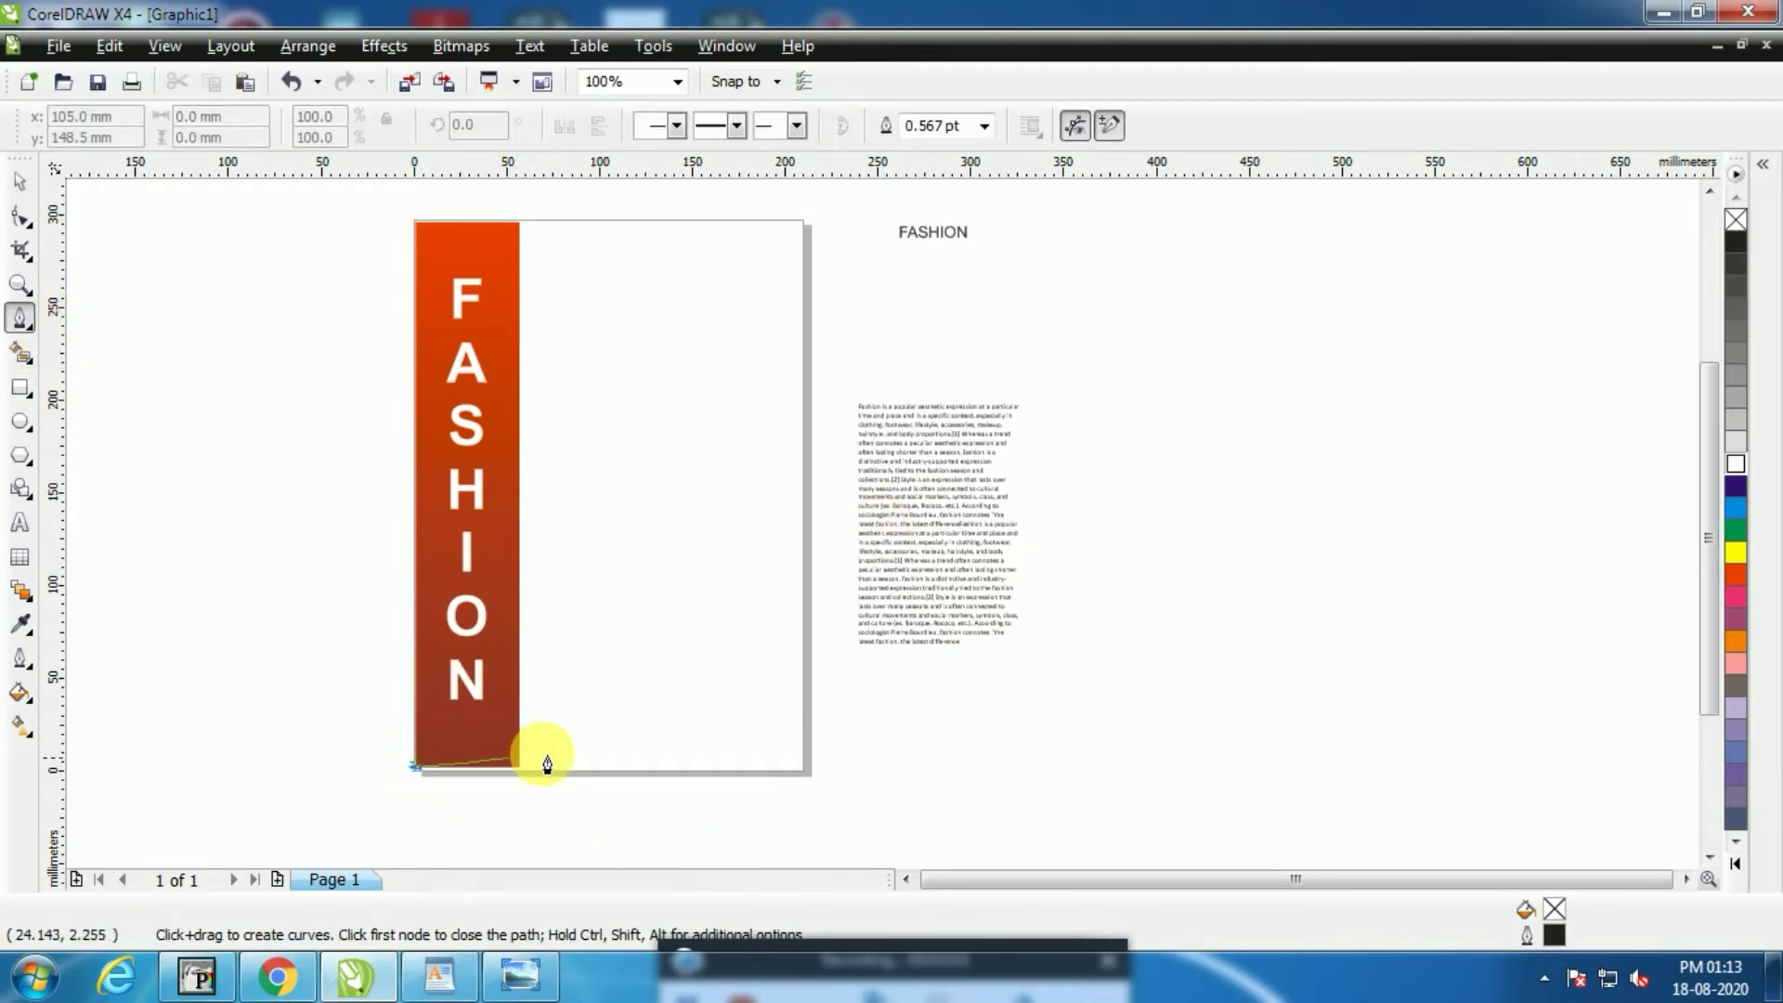
left_click(650, 693)
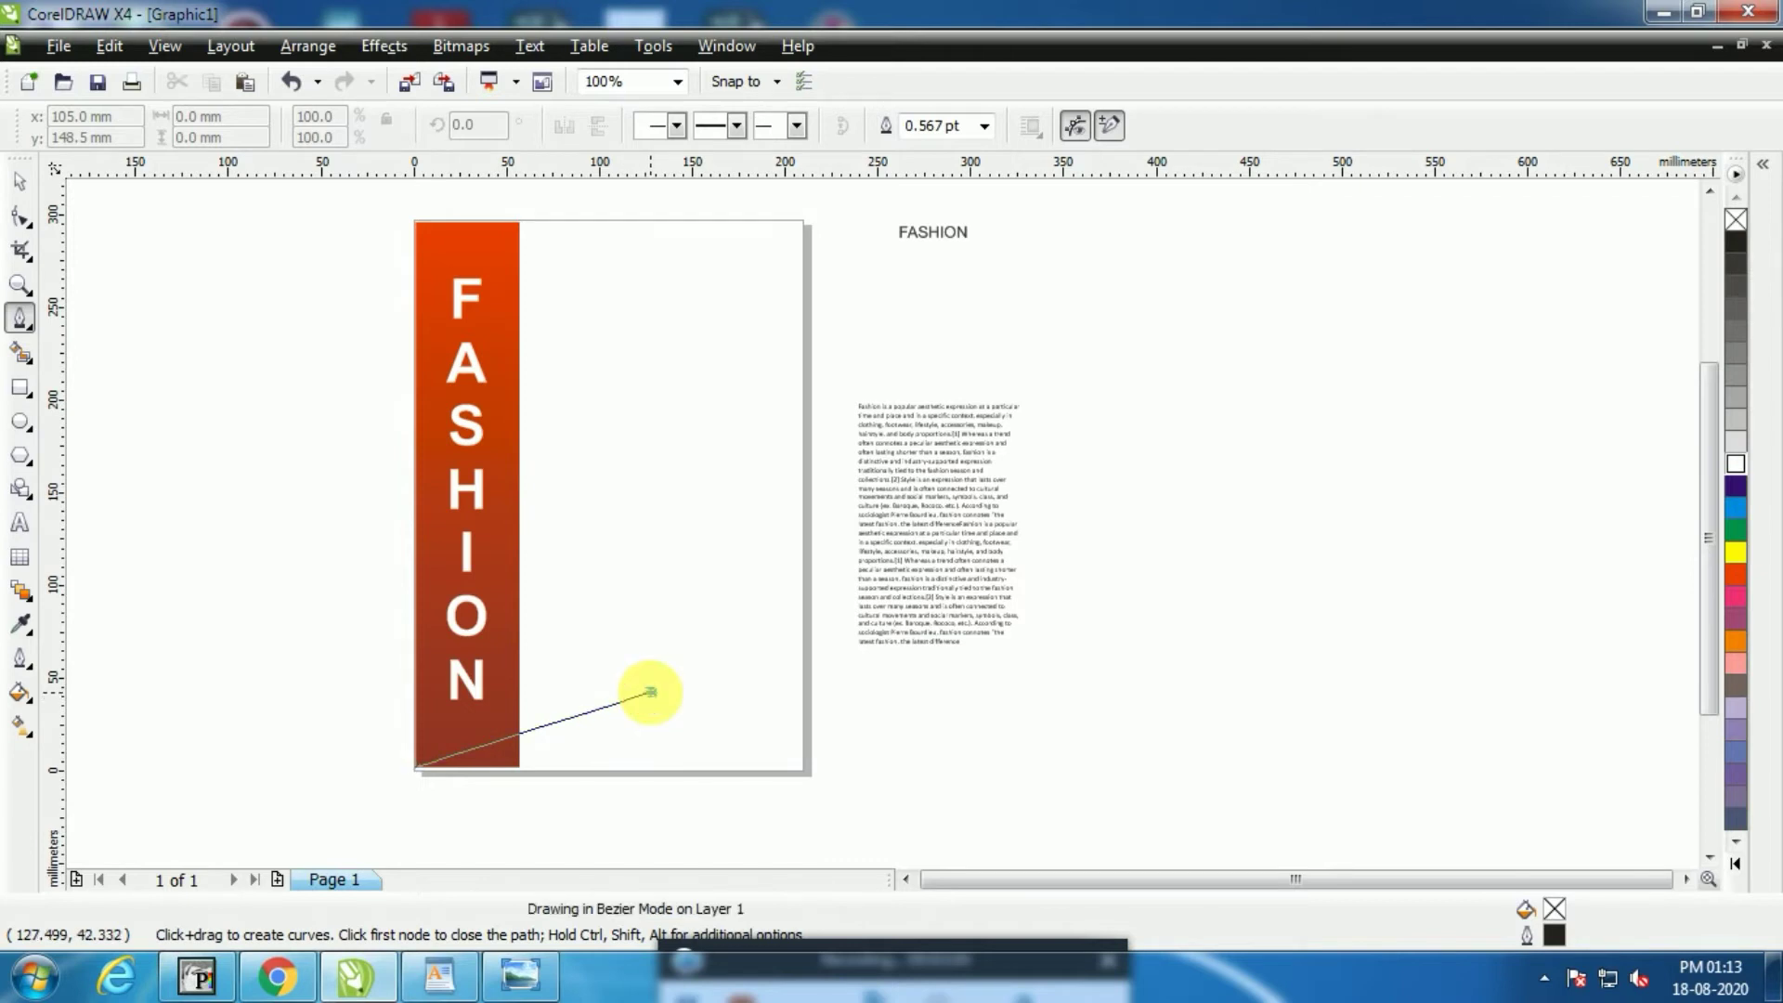
left_click(805, 771)
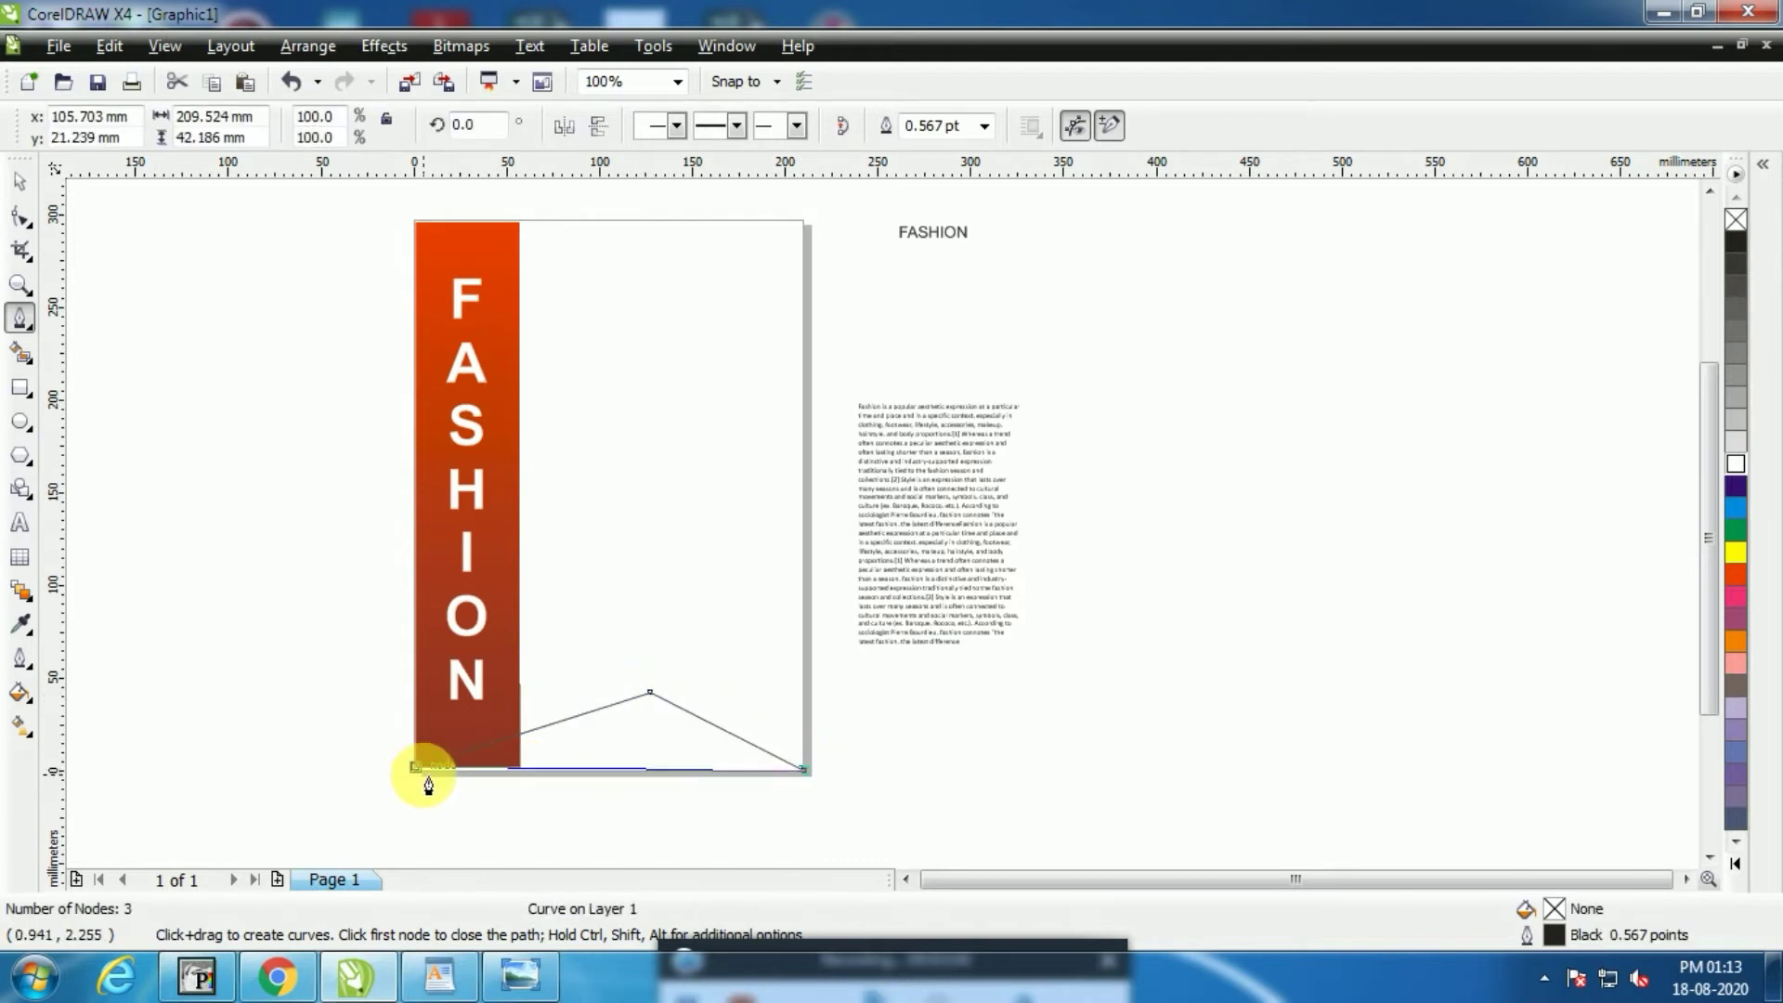
left_click(416, 768)
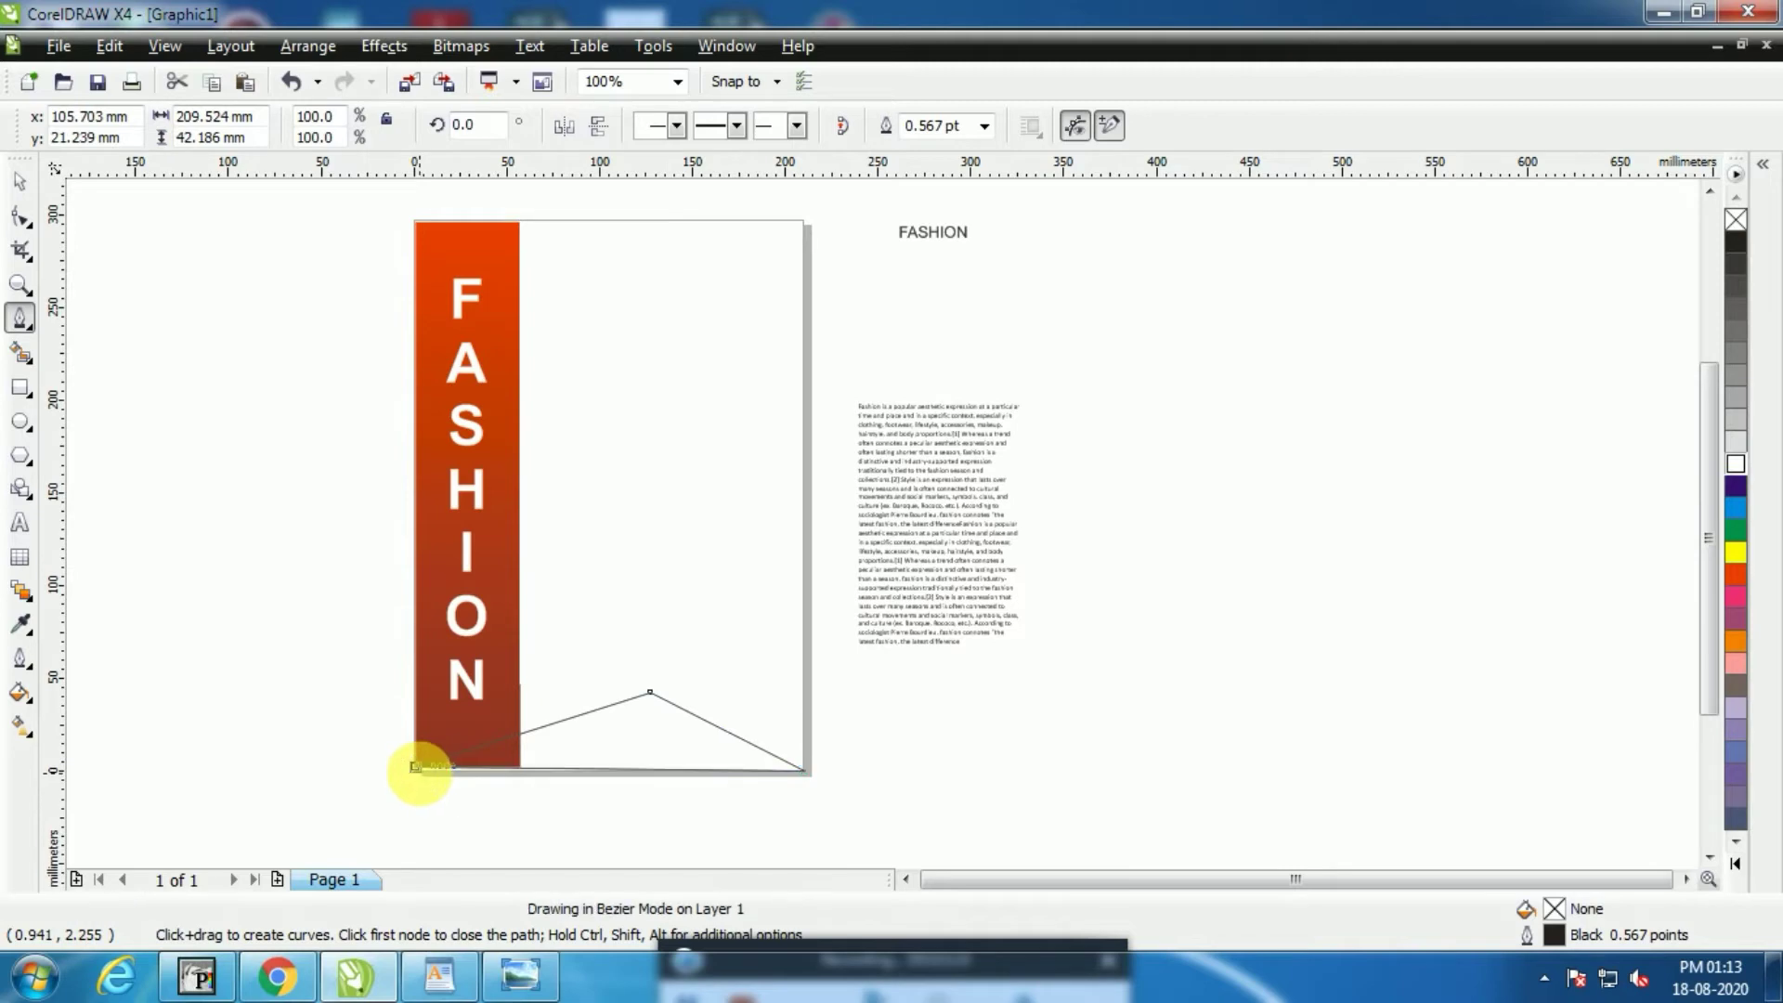
left_click(19, 181)
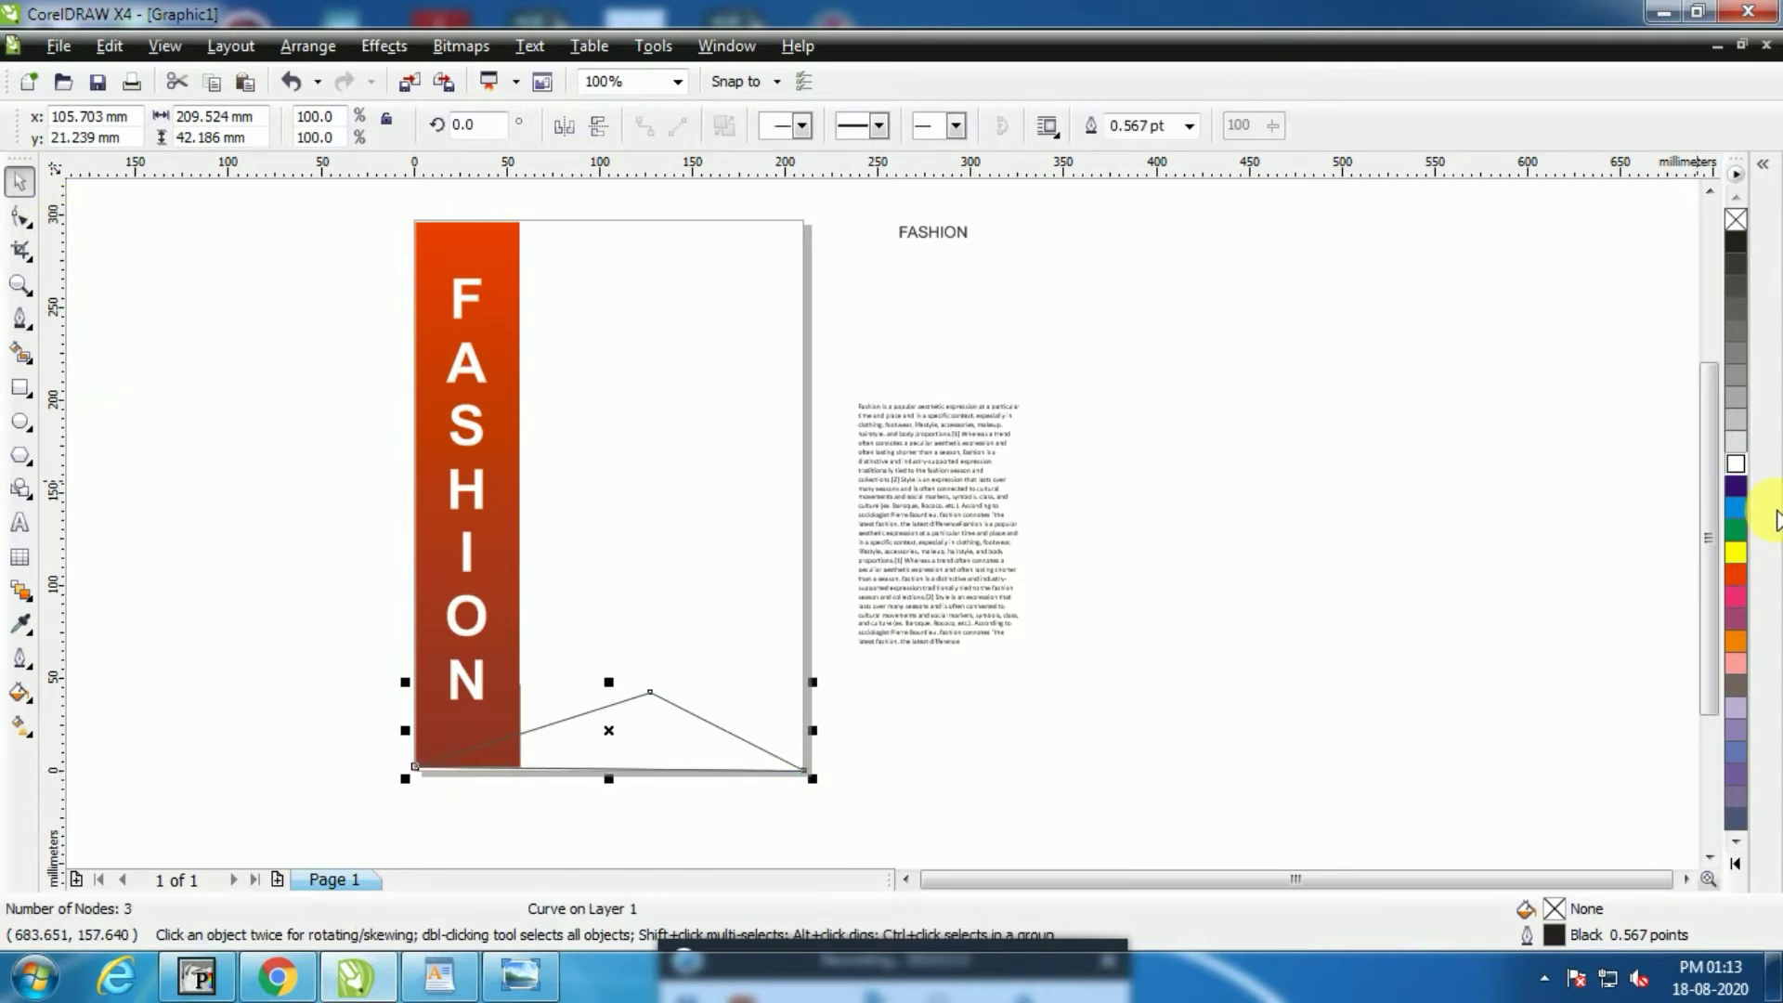
Fill the triangle at the page's lower edge with black and remove its outline
left_click(1735, 243)
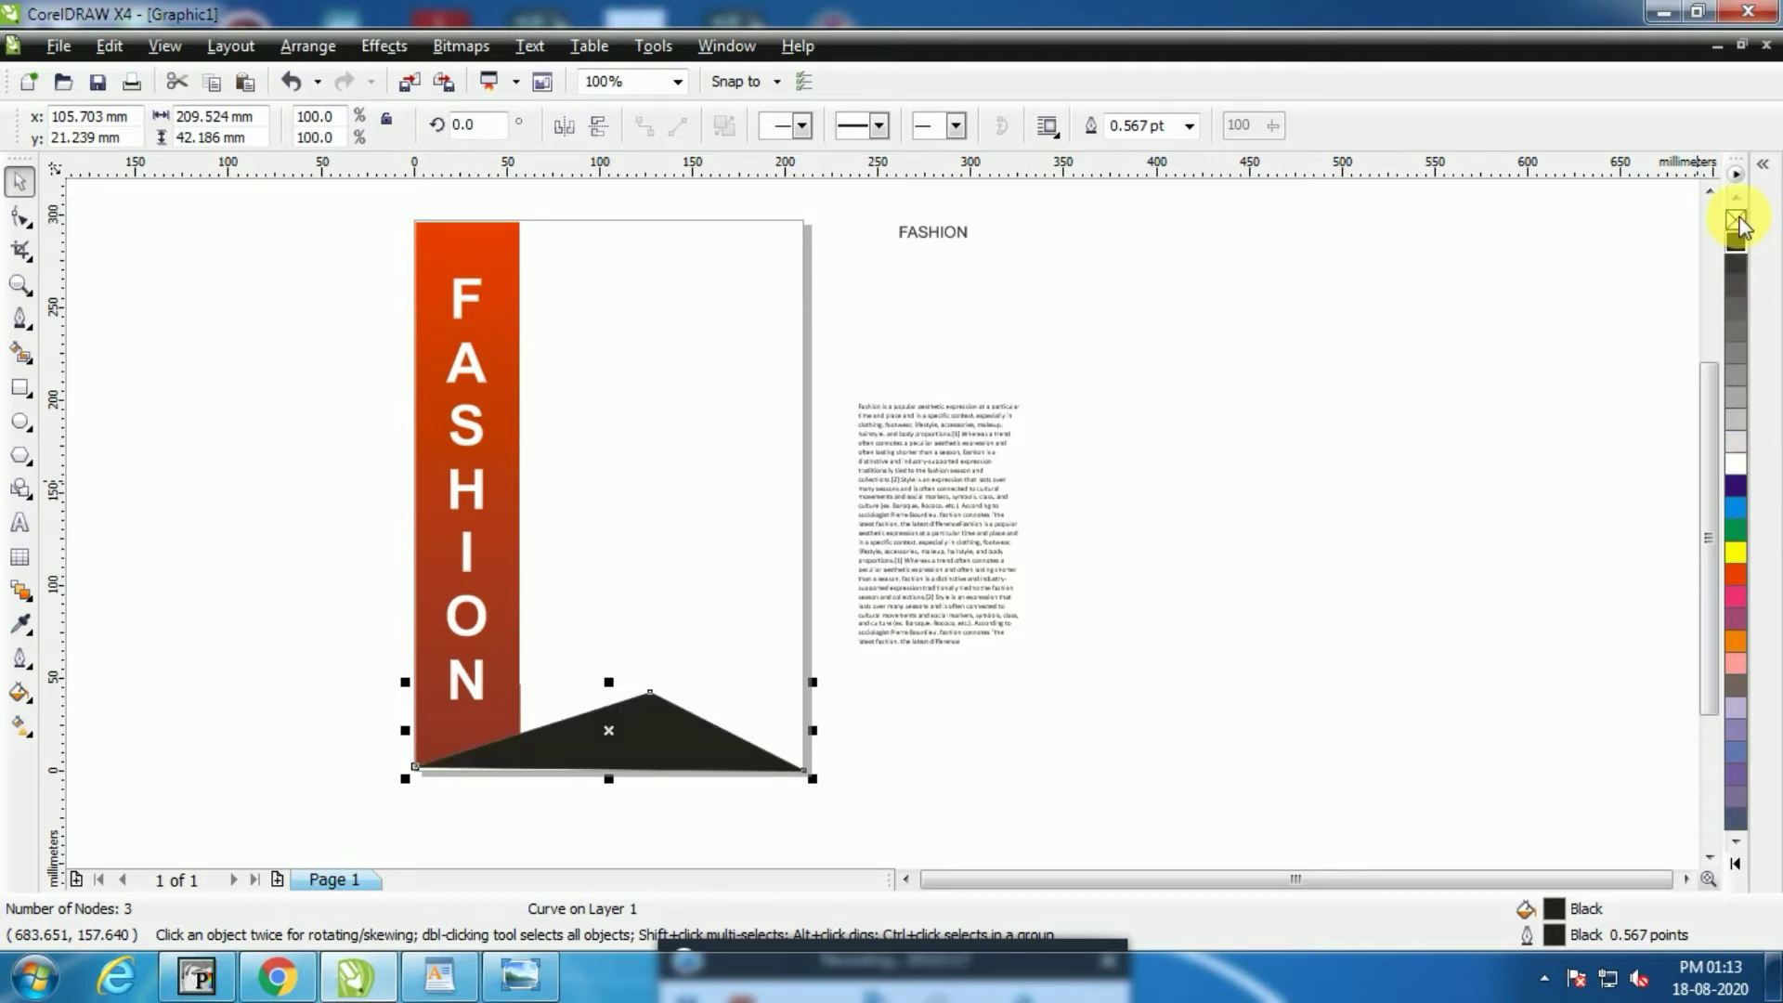
right_click(1738, 228)
left_click(716, 784)
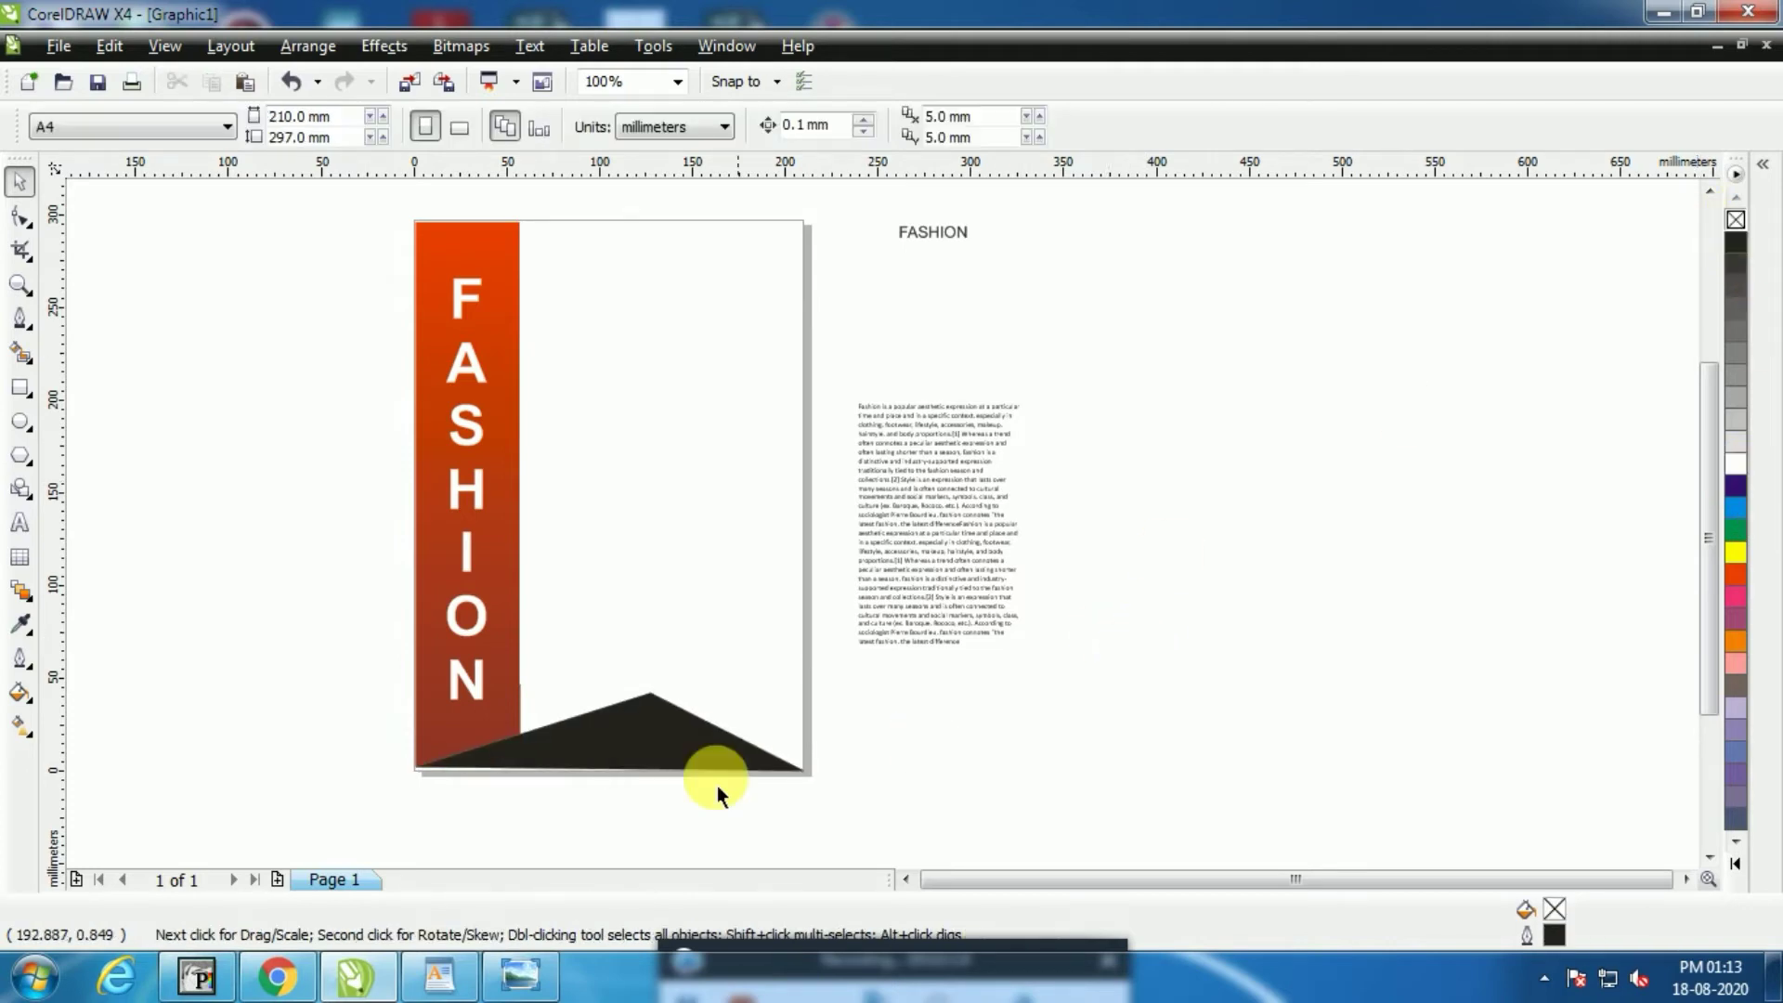
left_click(656, 757)
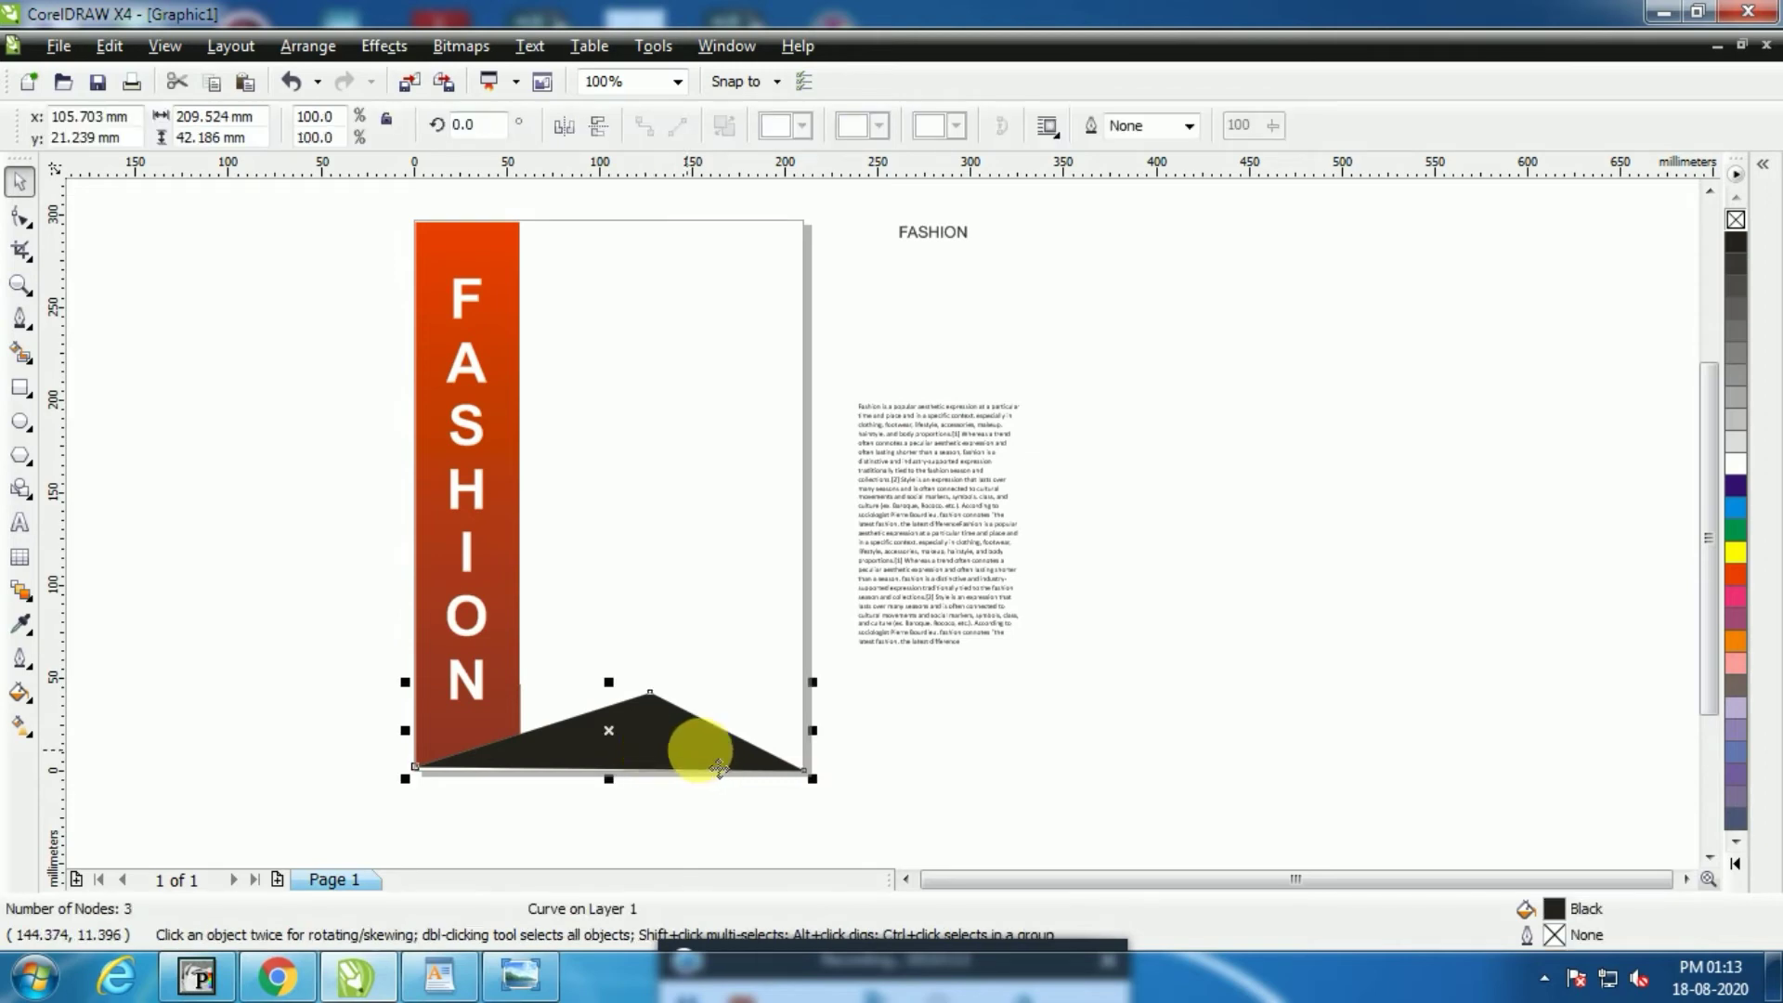
Send the black triangle at the page's lower edge to the back of the page, behind the red column
left_click(1067, 759)
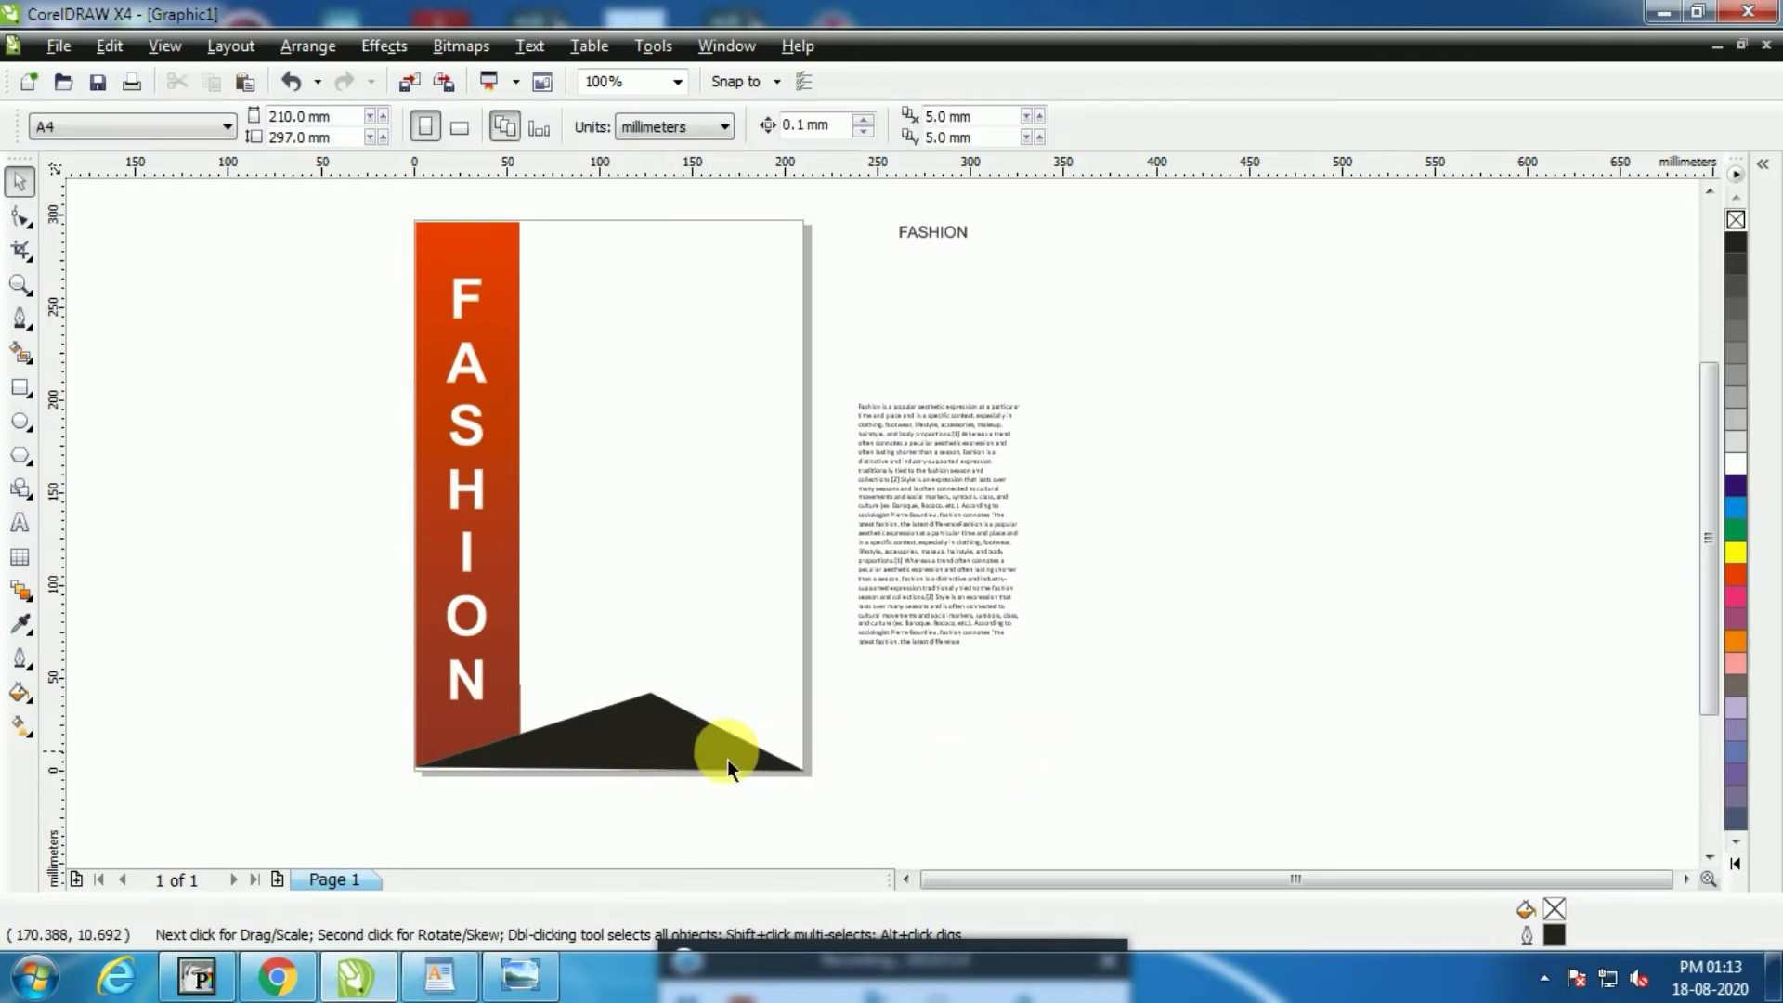
left_click(694, 754)
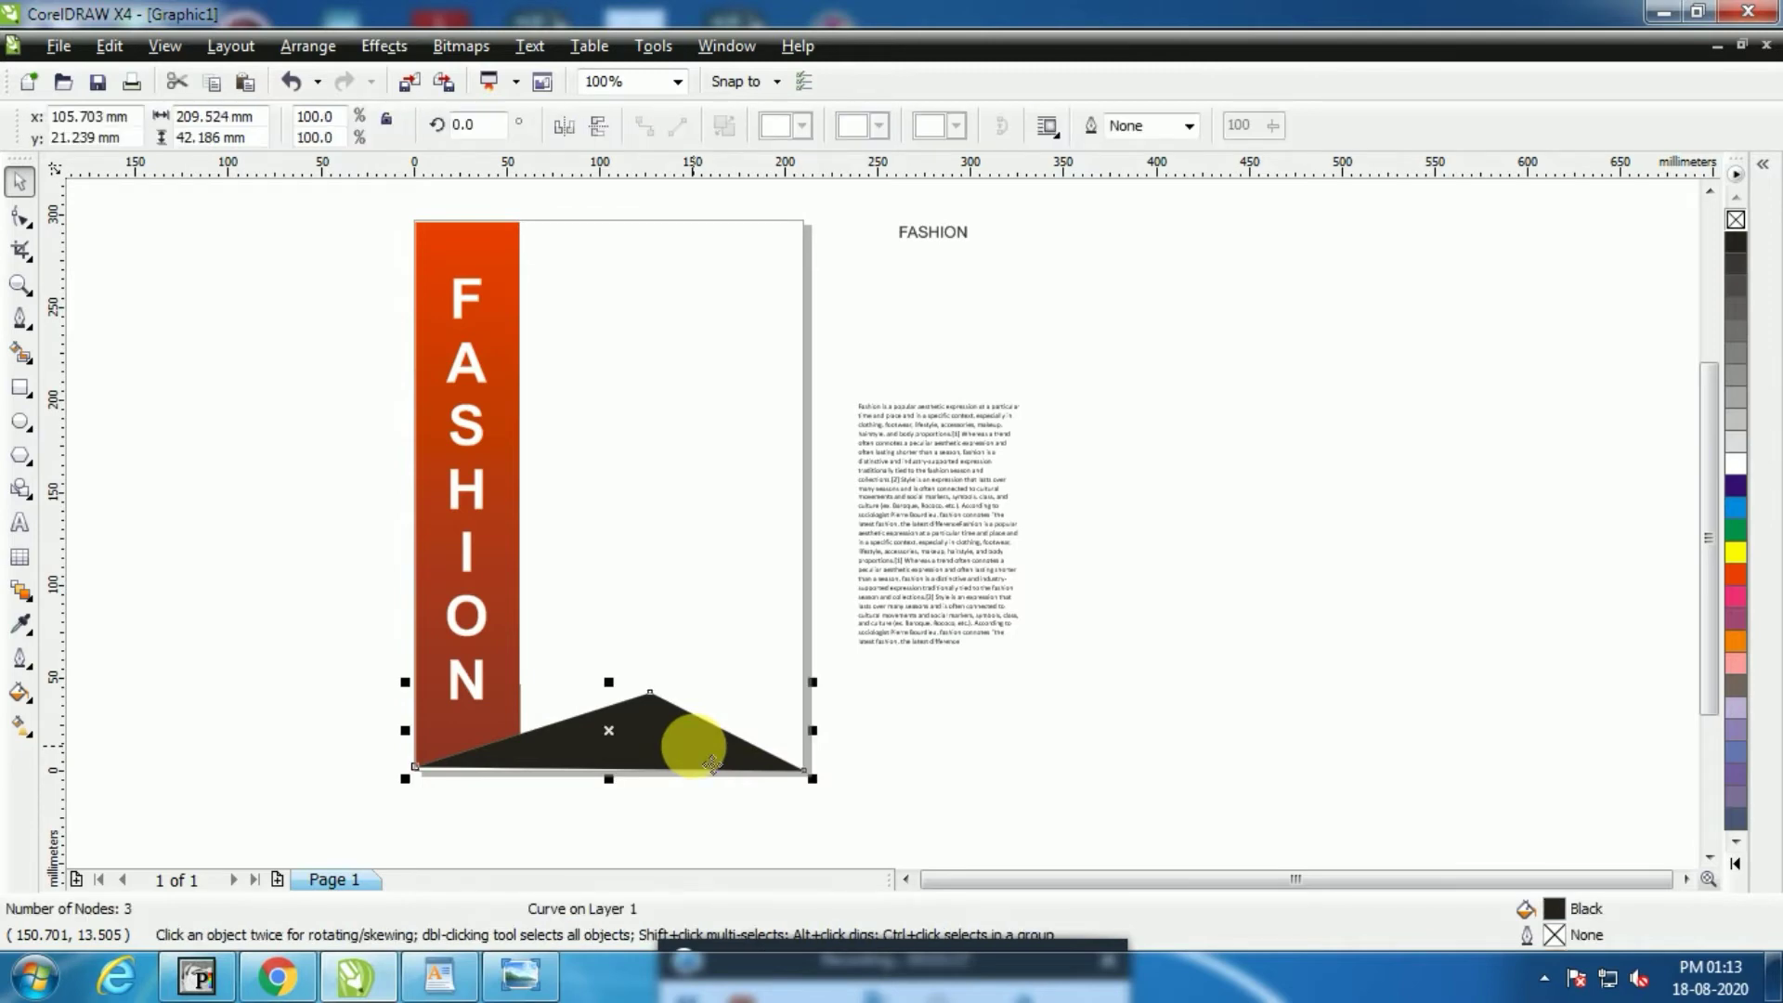
left_click(997, 759)
left_click(739, 752)
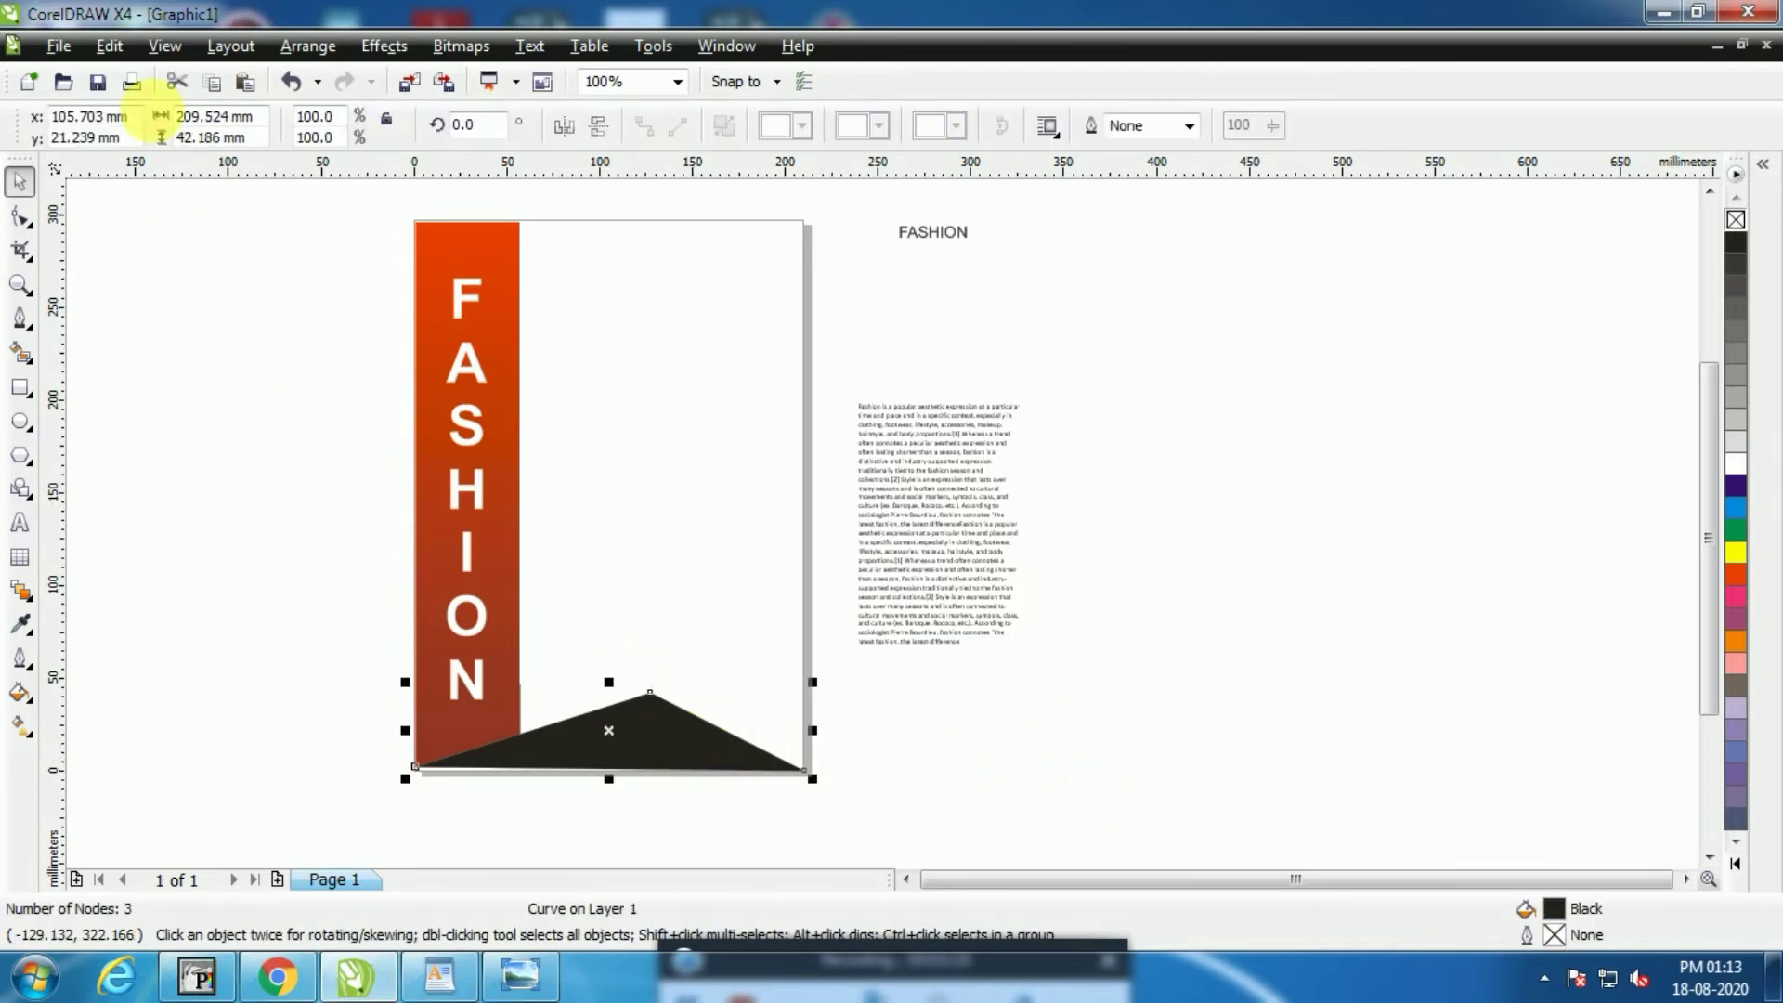
left_click(306, 46)
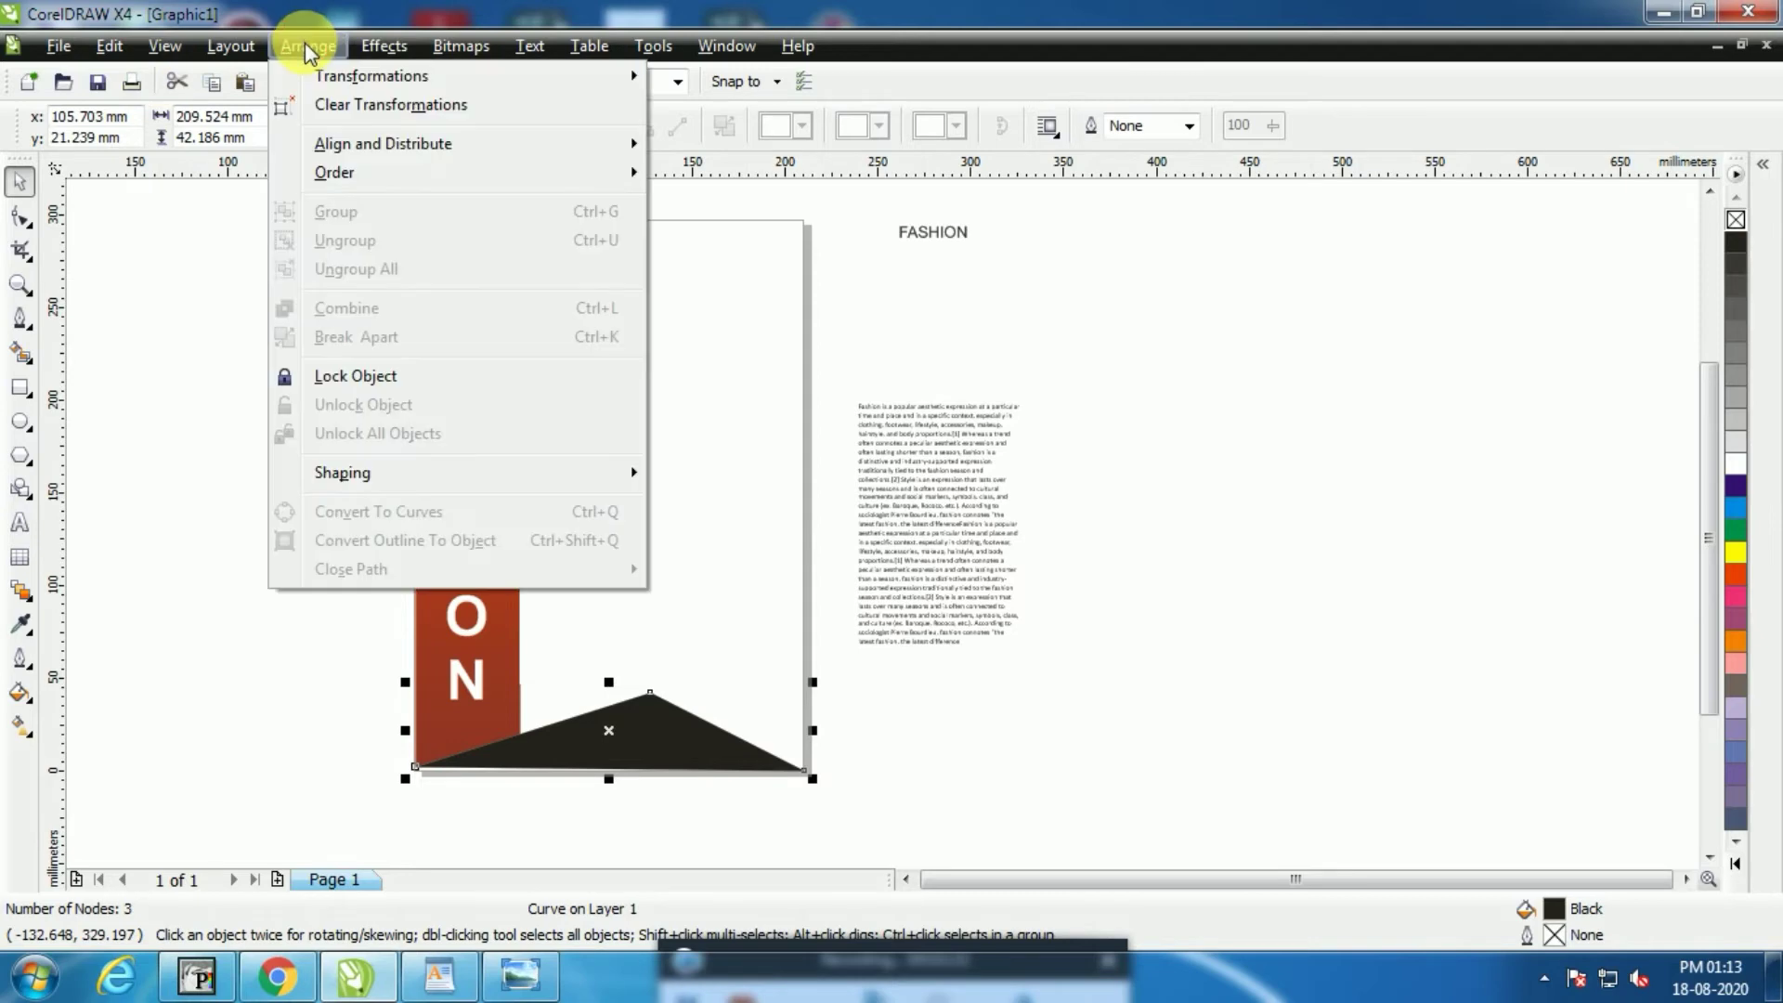
mouse_move(356, 86)
mouse_move(494, 172)
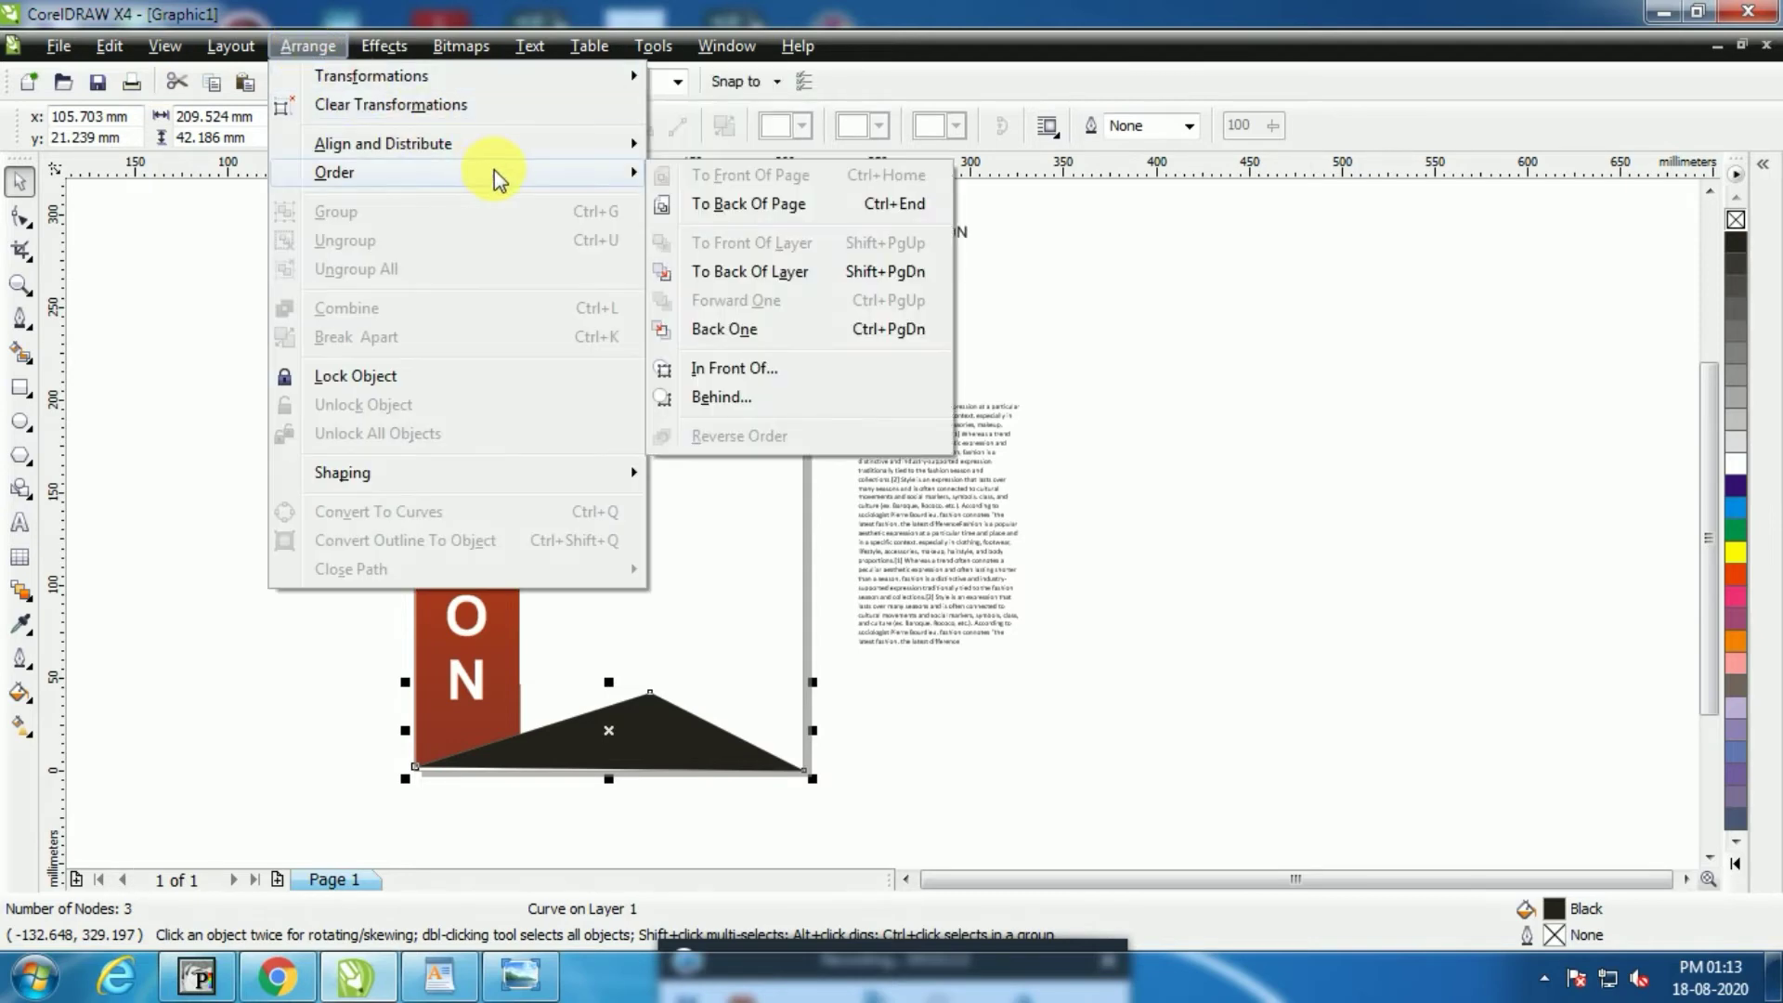
left_click(798, 204)
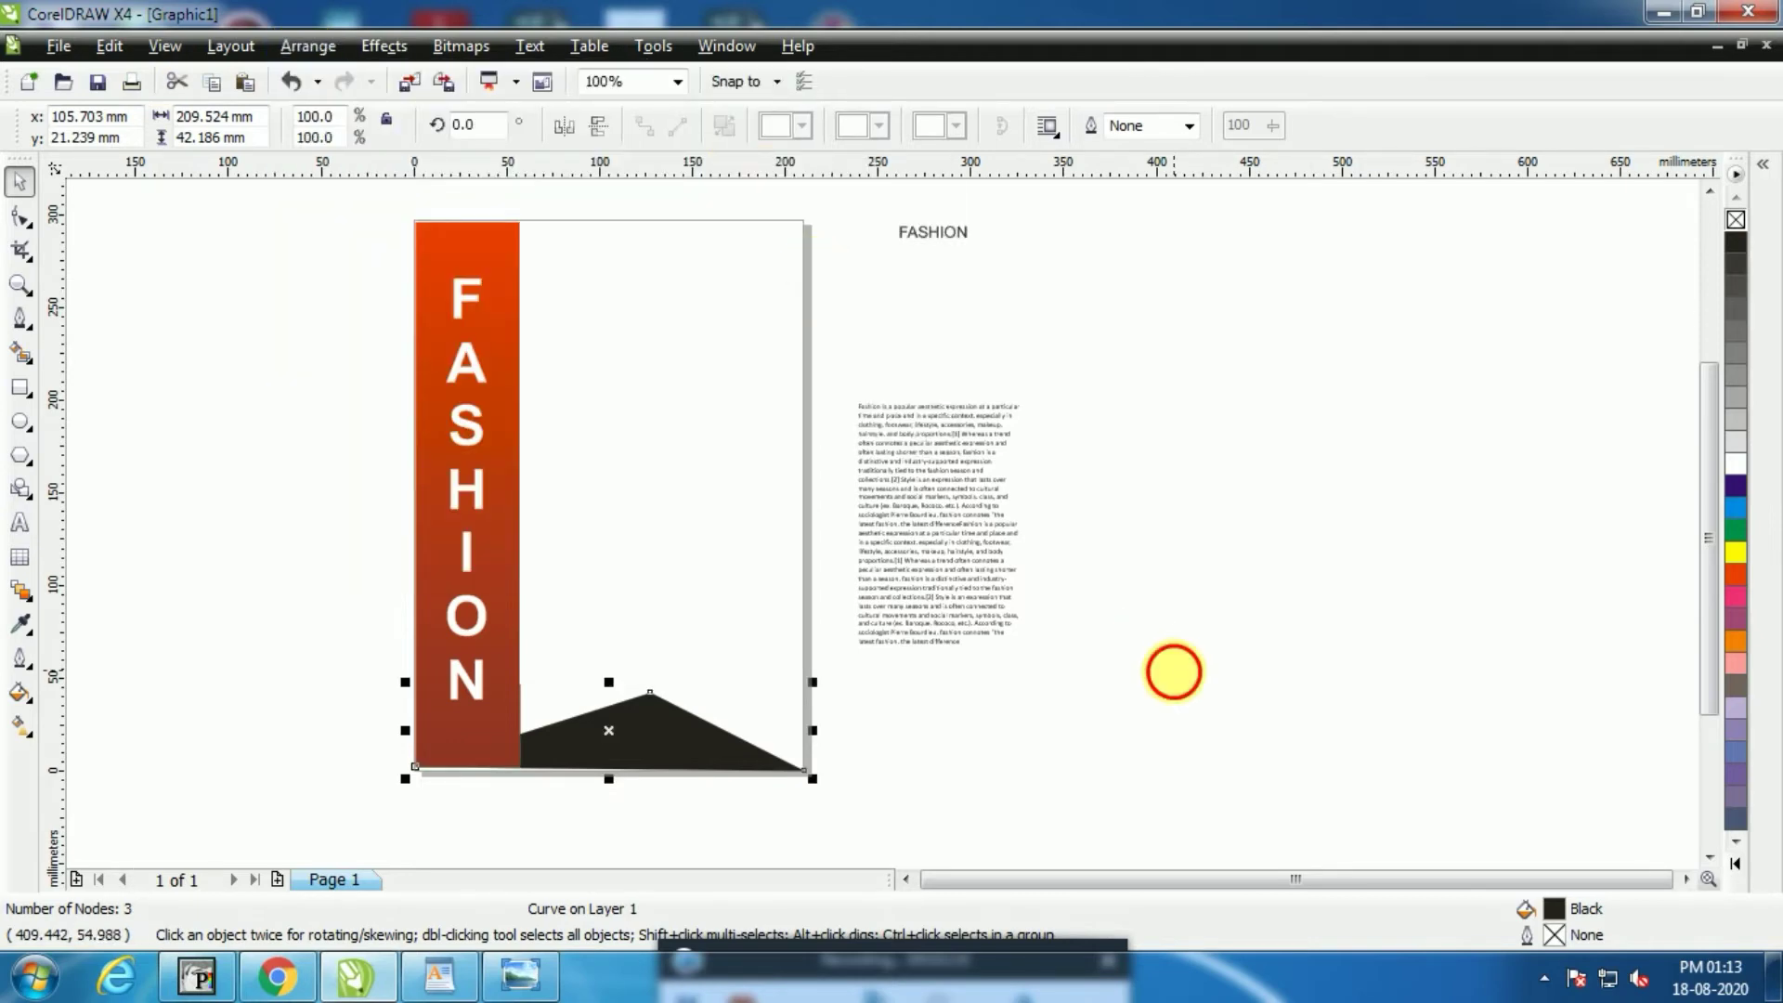
left_click(1174, 669)
Copy the black triangle and paste a duplicate in the same place, in front of the red column
left_click(791, 763)
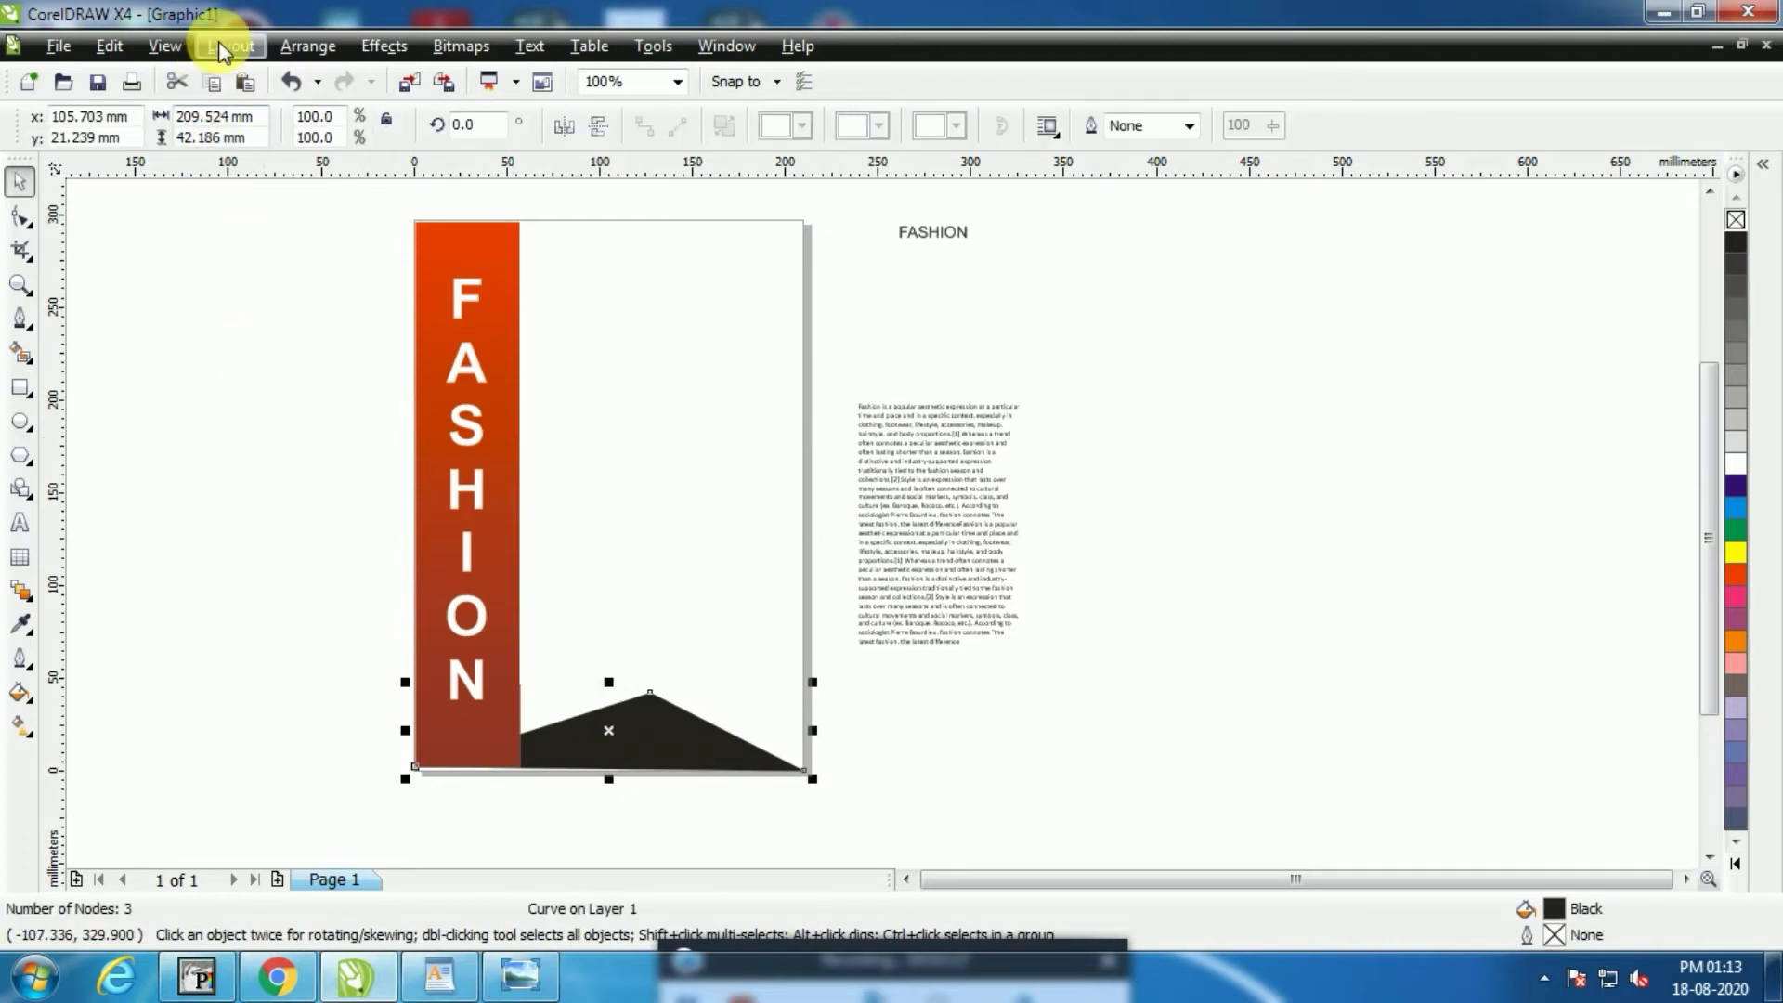
left_click(223, 46)
mouse_move(164, 54)
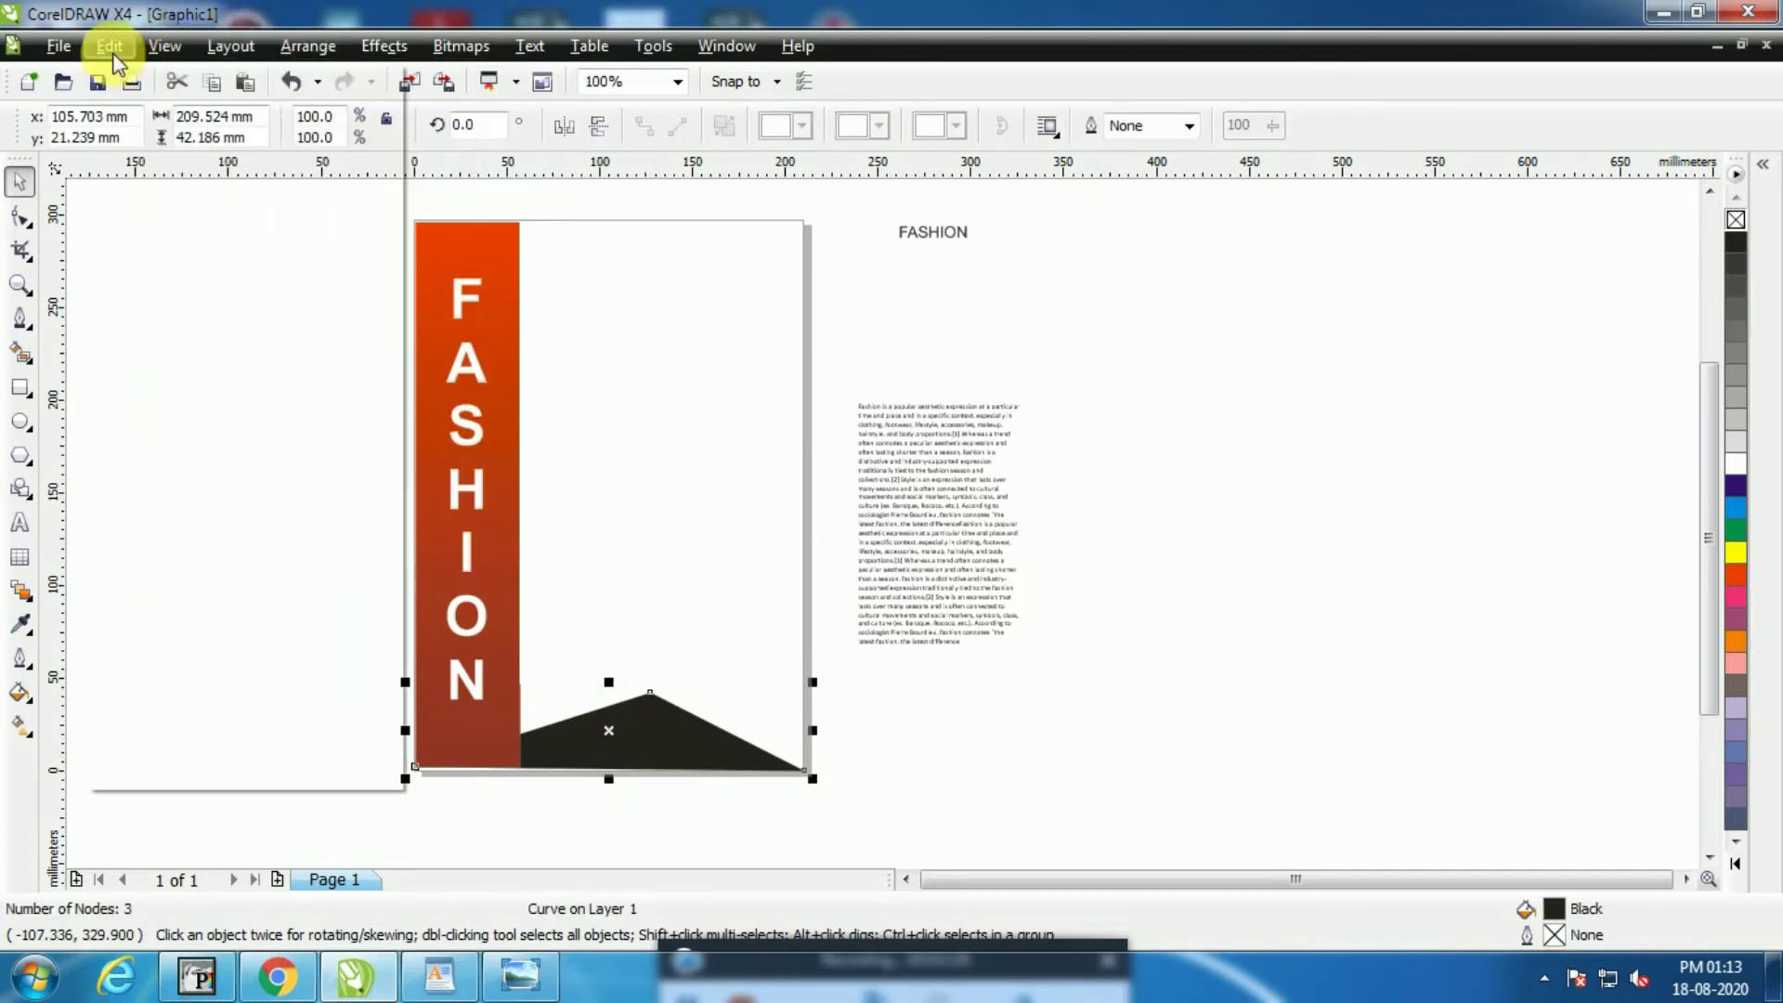
left_click(109, 46)
left_click(167, 170)
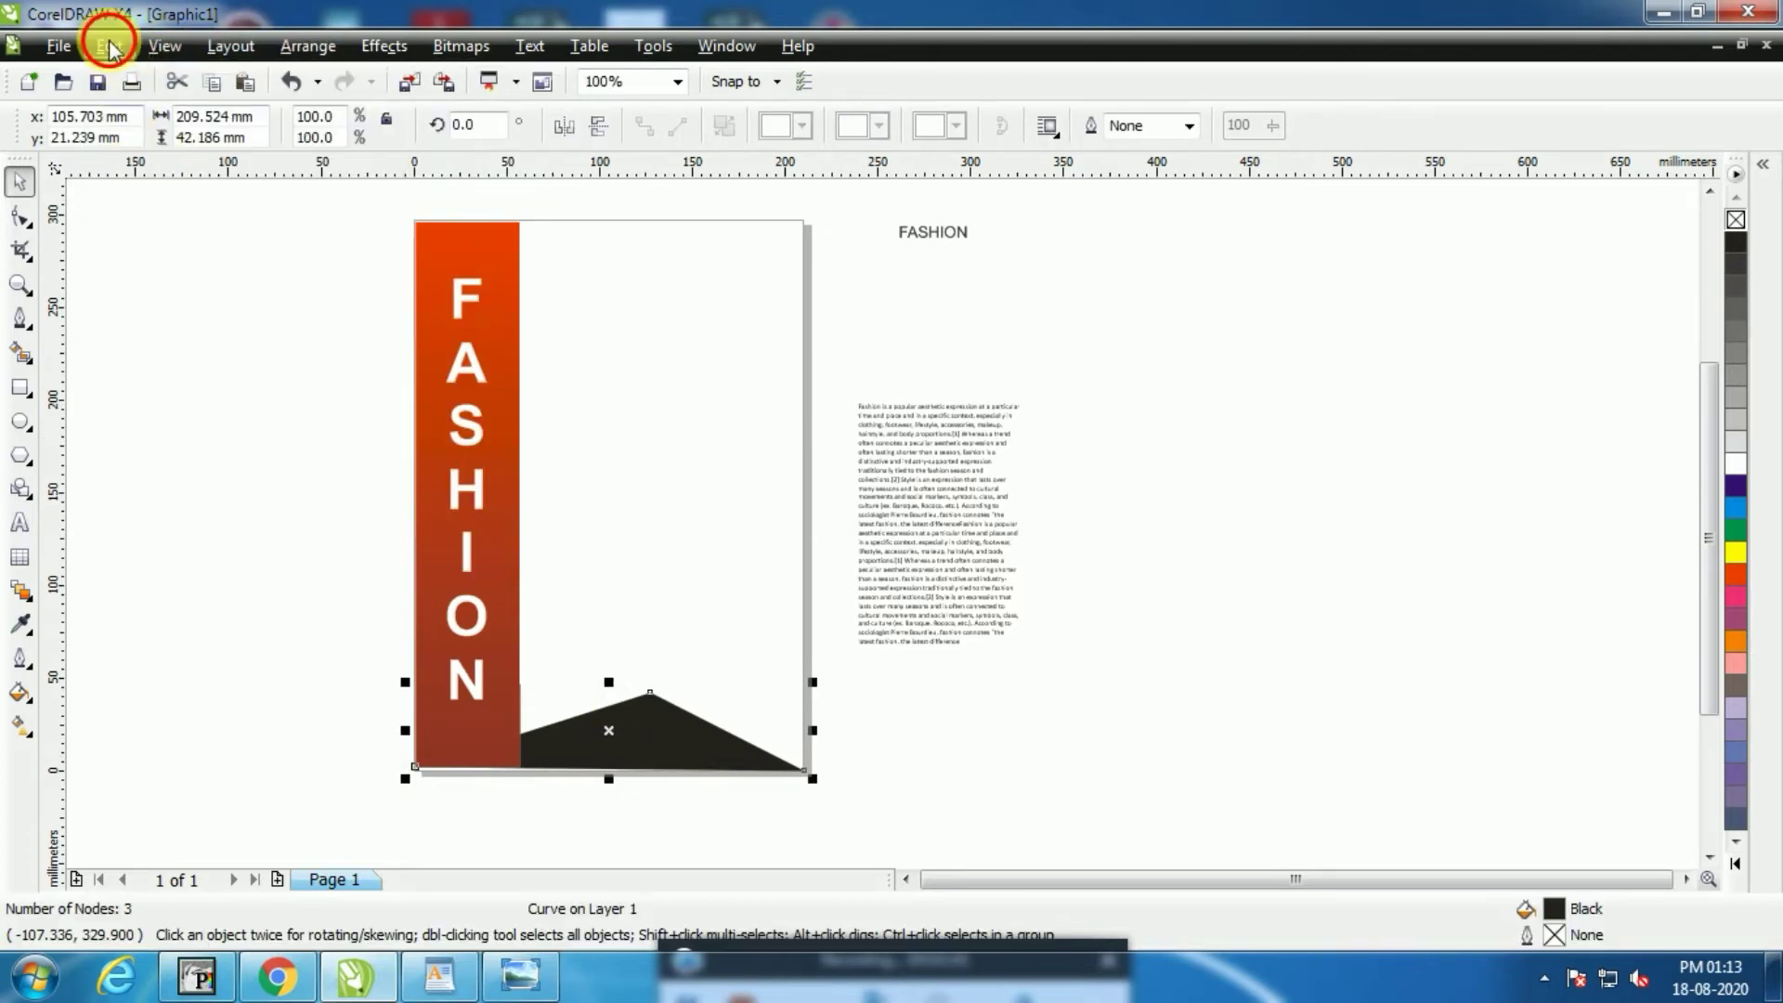
left_click(109, 45)
left_click(148, 229)
left_click(800, 754)
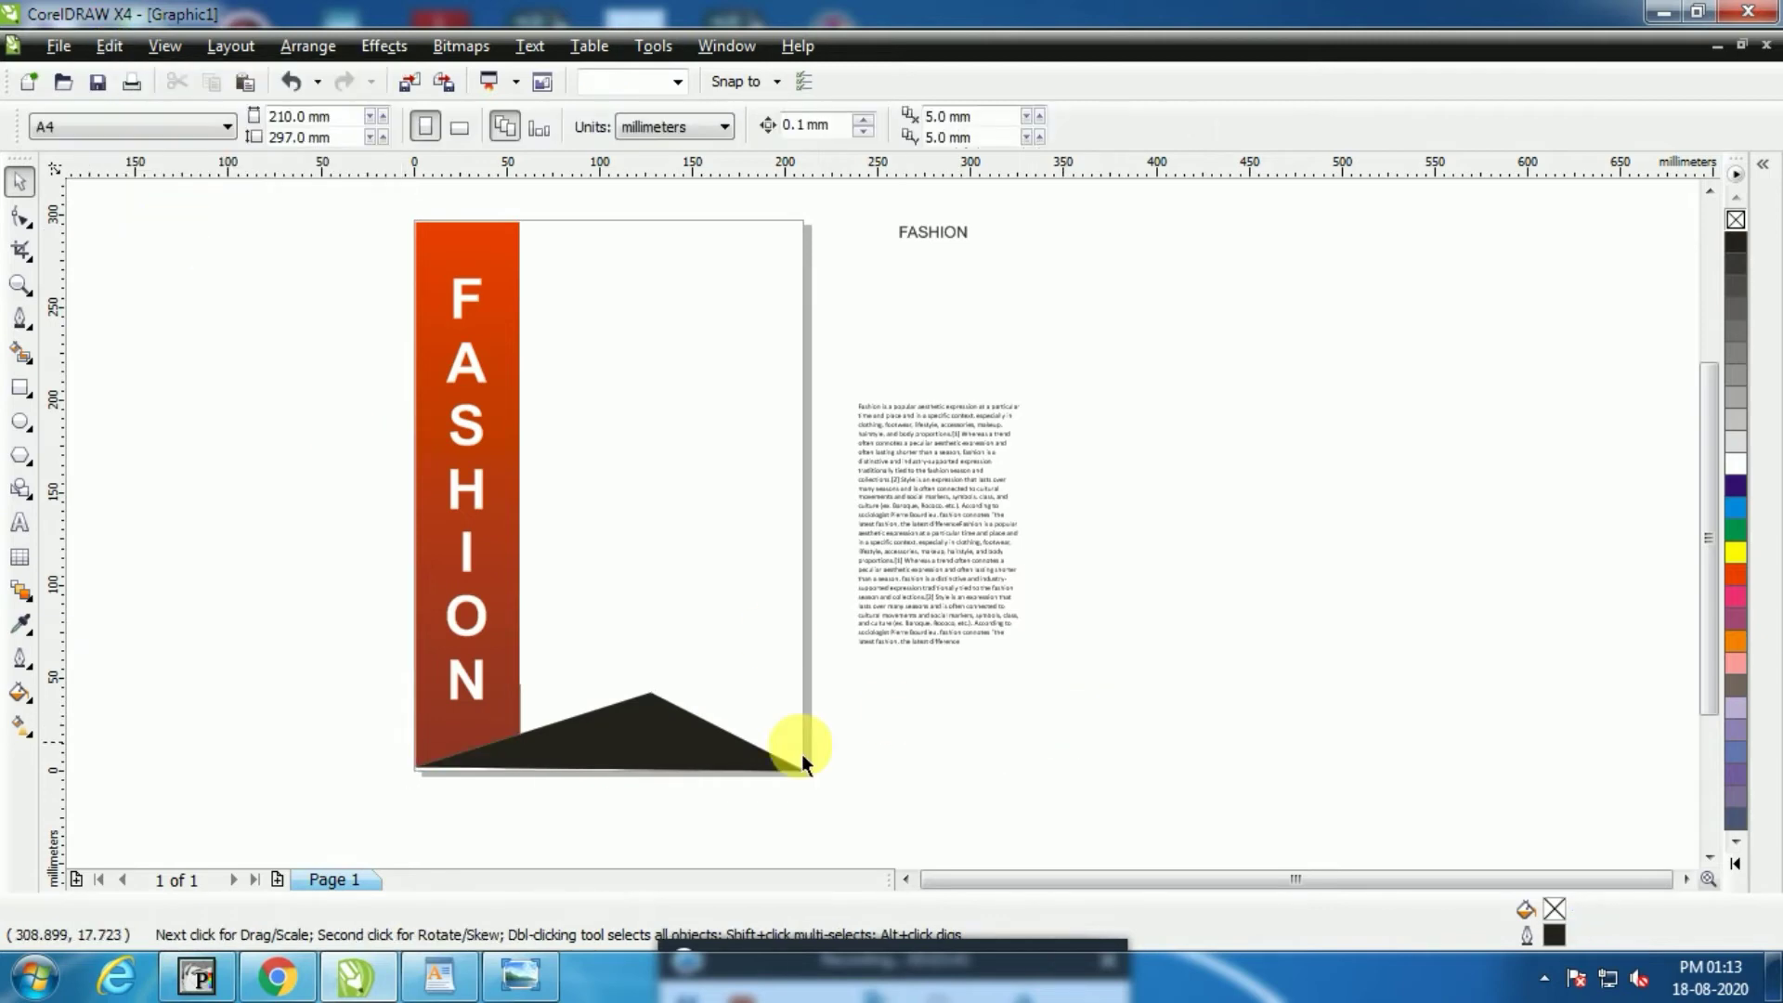
Reduce the height of the front triangle copy from its upper edge so the rear triangle's peak shows above it
left_click(728, 743)
left_click_drag(608, 683, 597, 717)
left_click(995, 745)
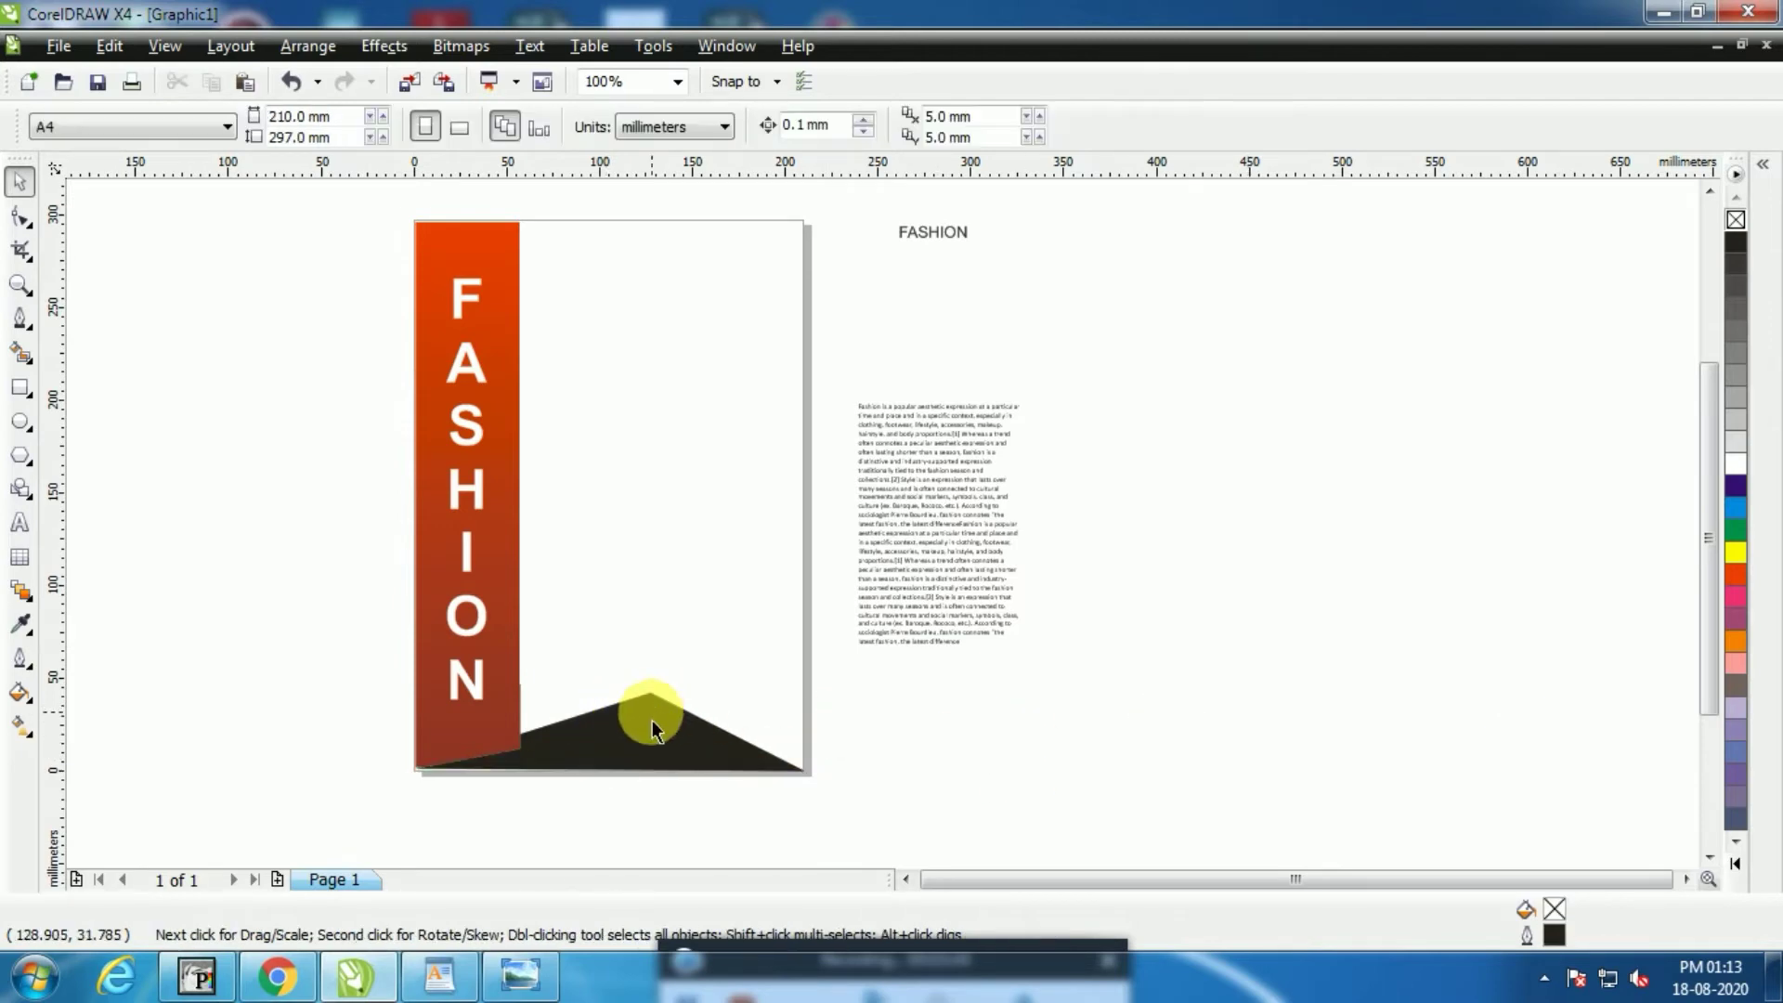
Fill the taller rear triangle with Magenta
left_click(650, 696)
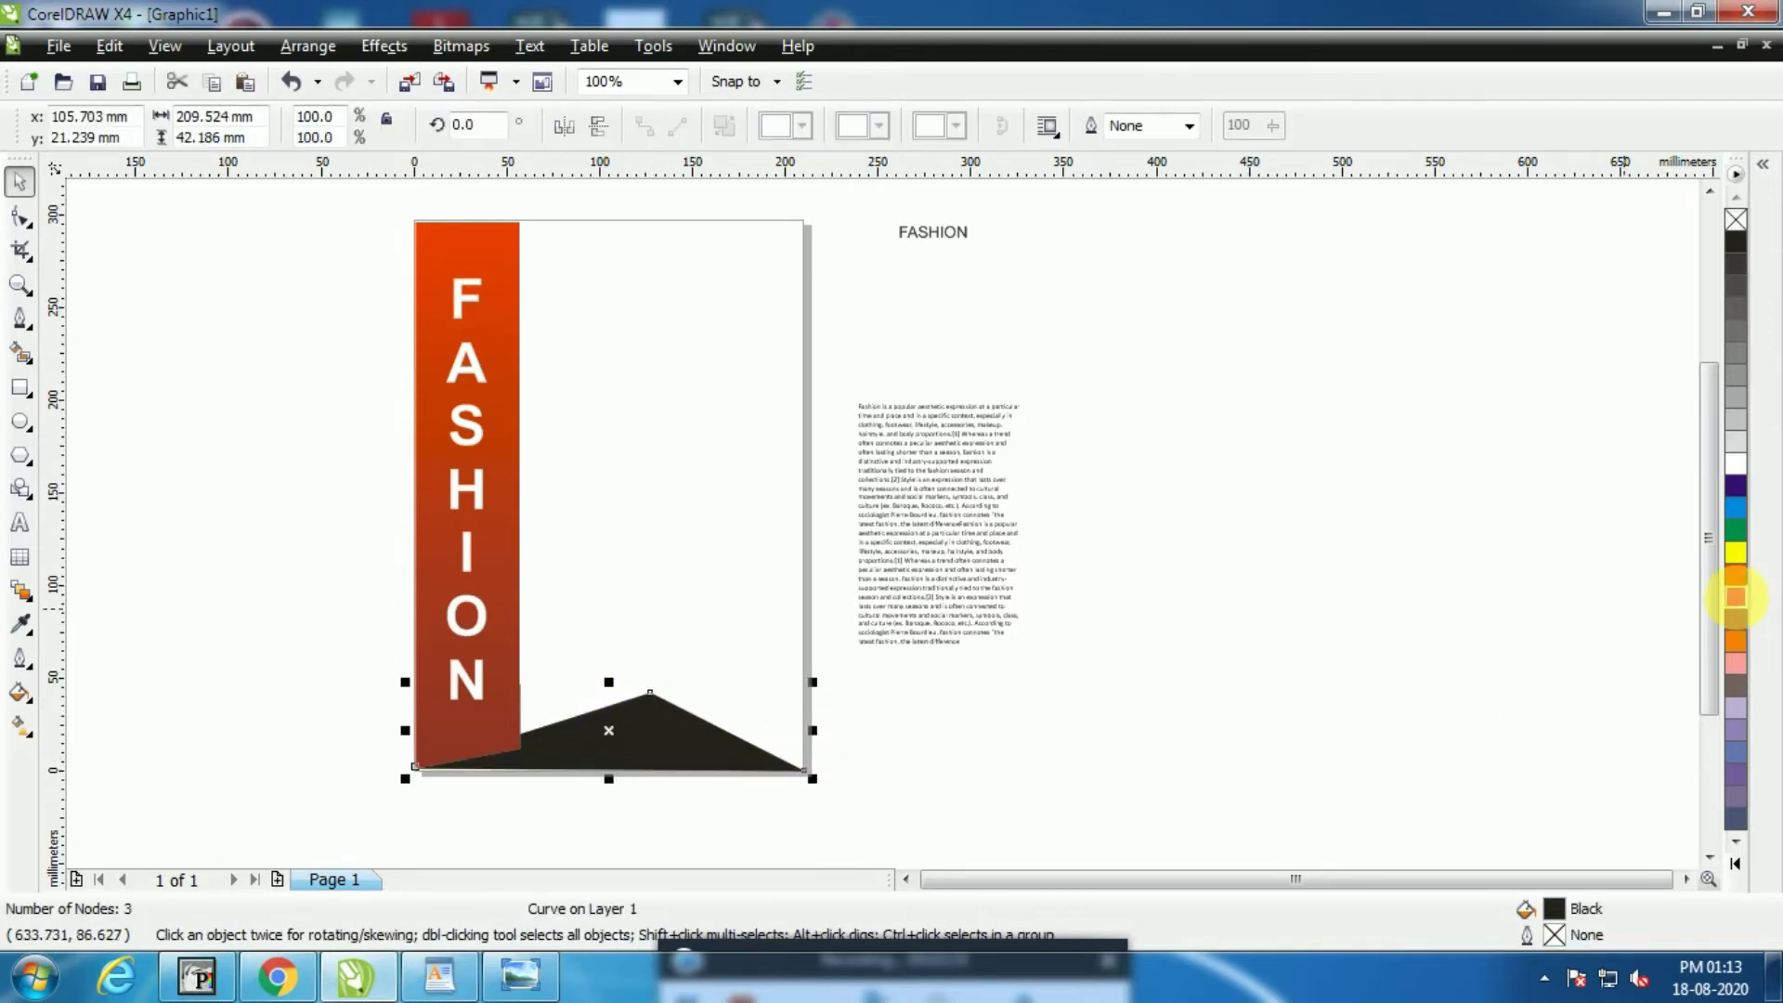
left_click(1736, 599)
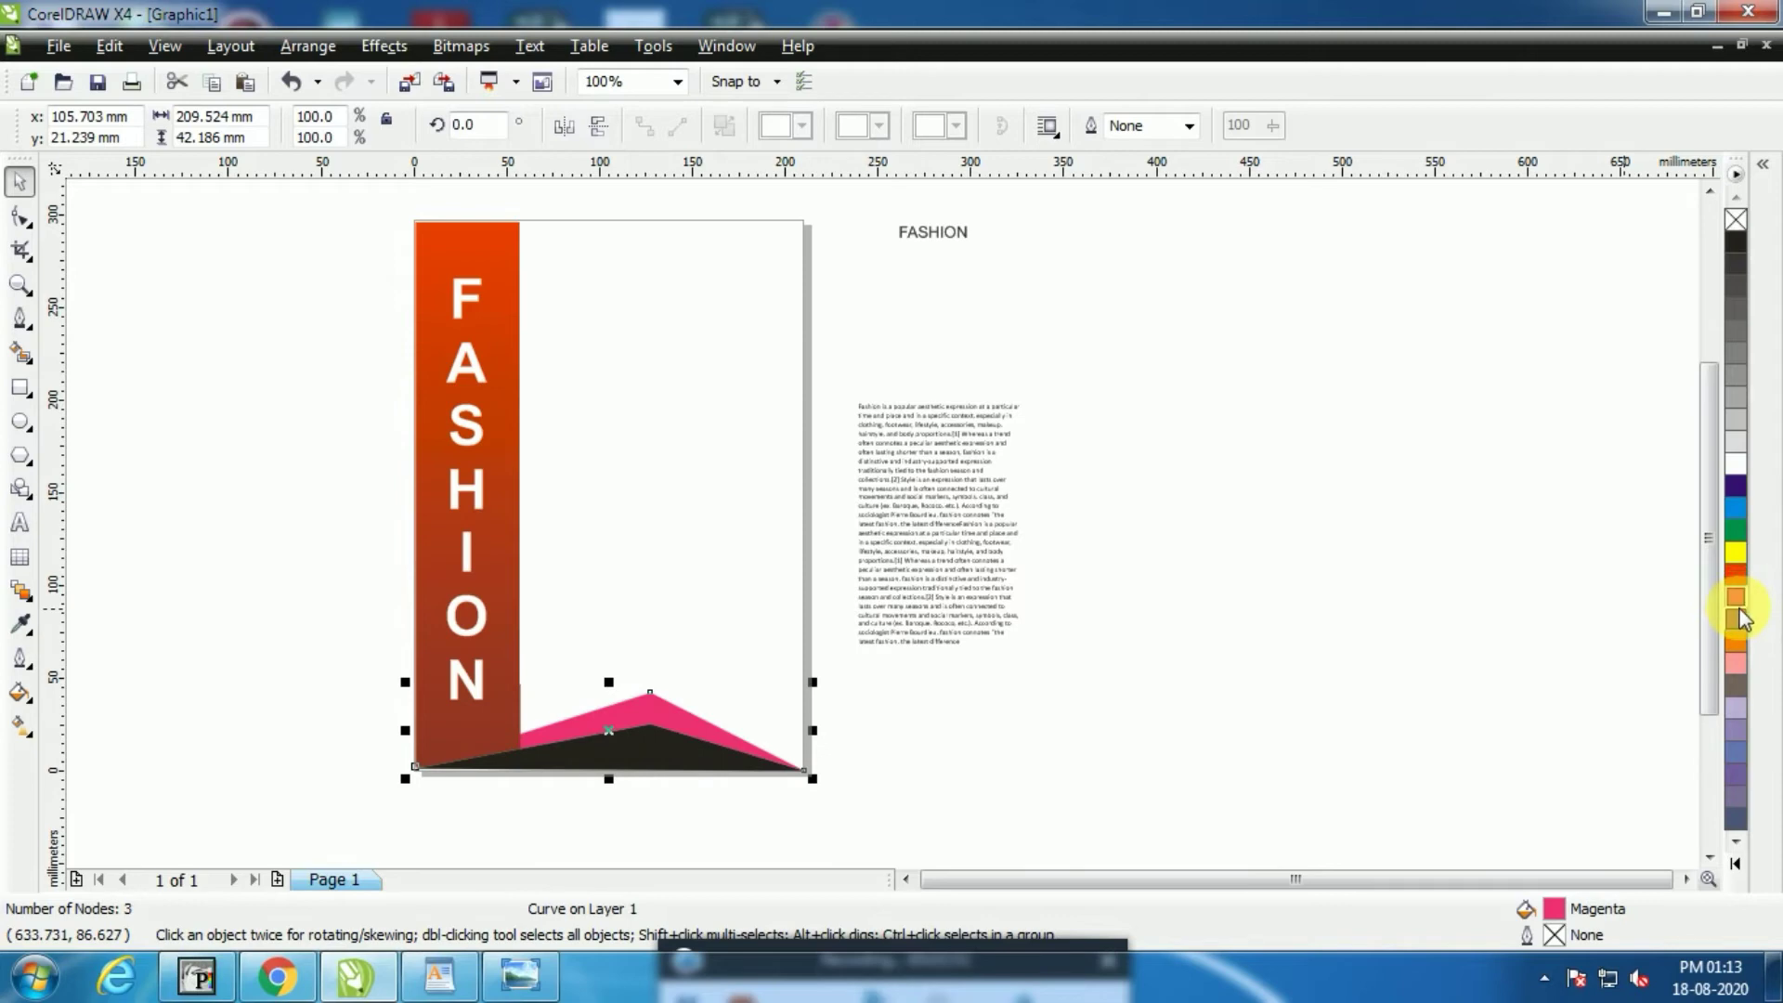
left_click(684, 788)
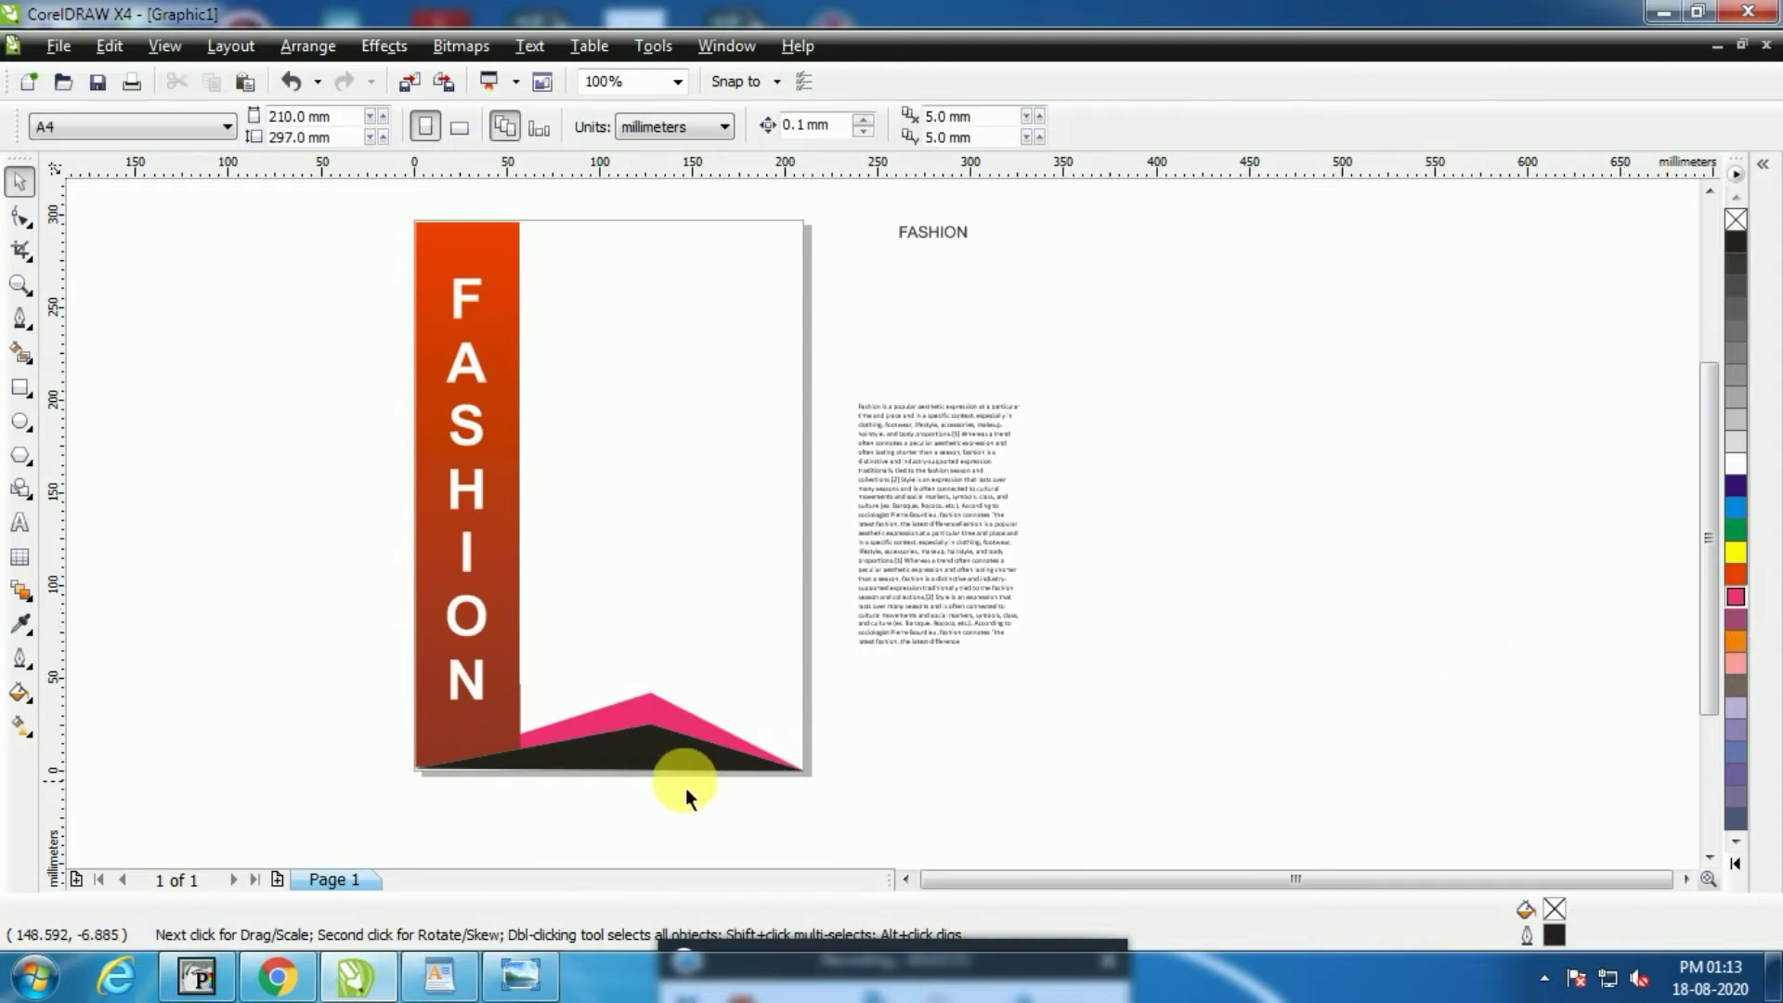
Stretch the front black triangle slightly upward so only a narrower magenta band remains above it
left_click(657, 756)
left_click_drag(608, 713, 625, 724)
left_click(1049, 742)
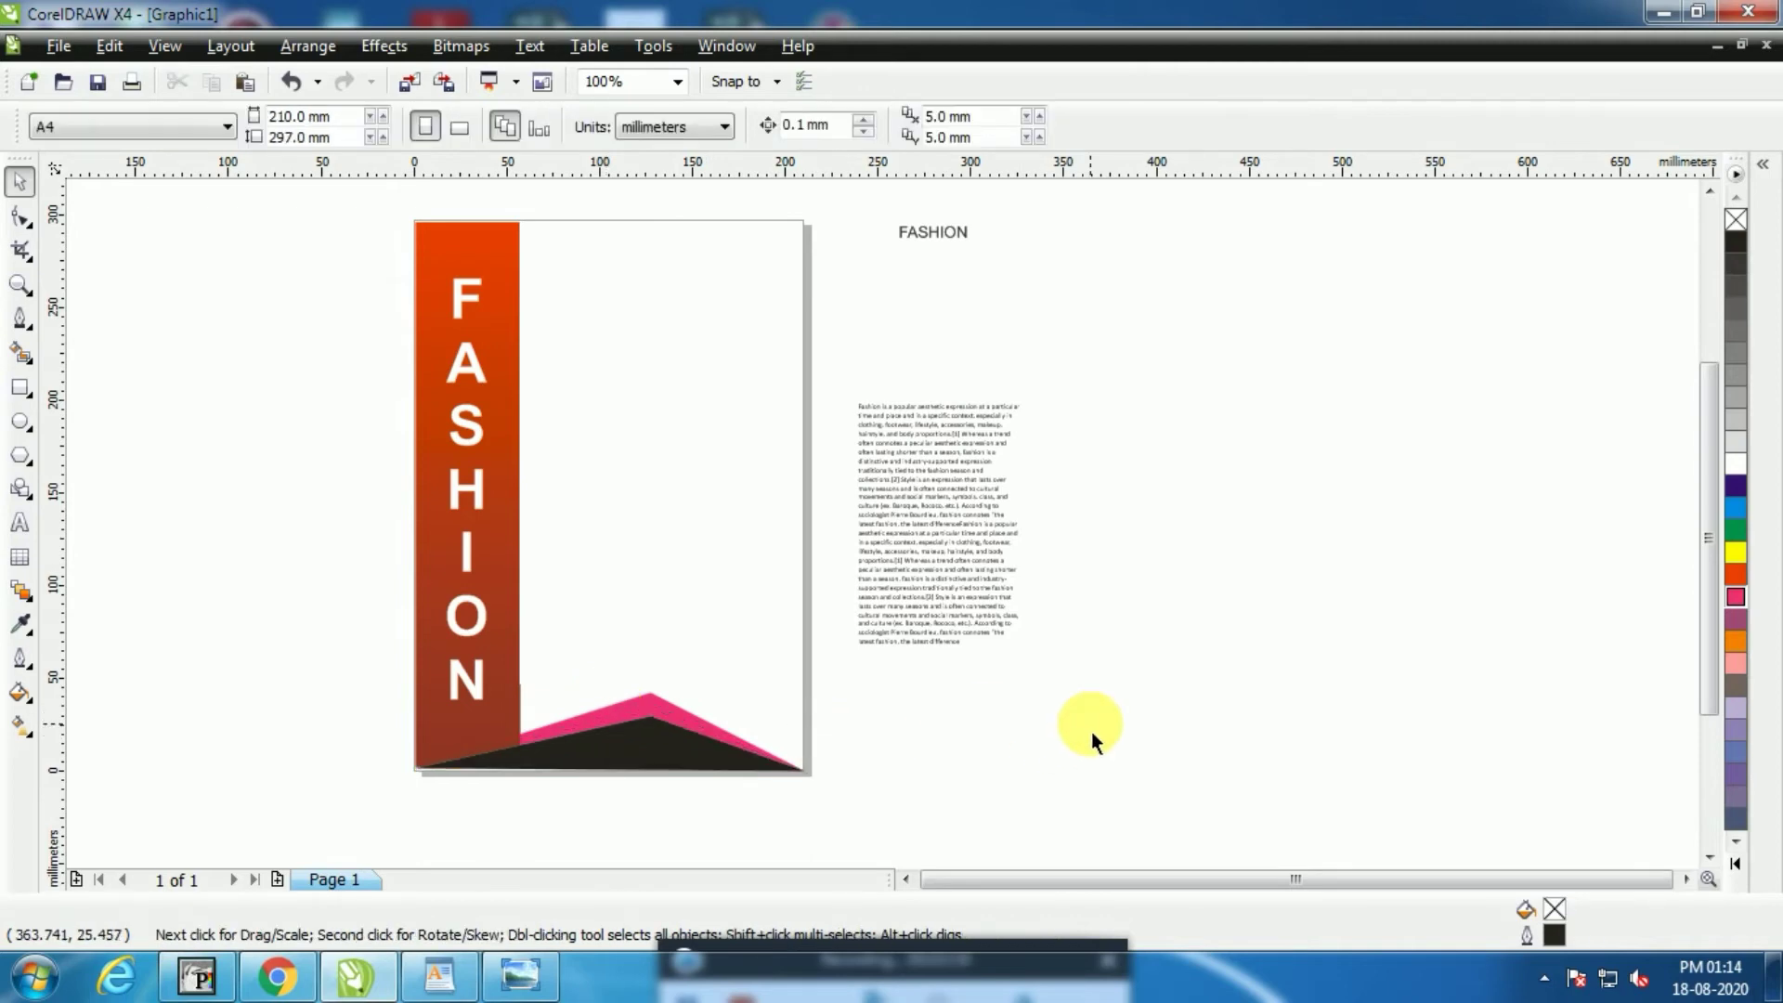
Import standing man.psd and place it at its original size, 63.845 by 201.764 mm, on the page beside the red column
scroll(910, 652, "down", 1)
scroll(882, 487, "up", 1)
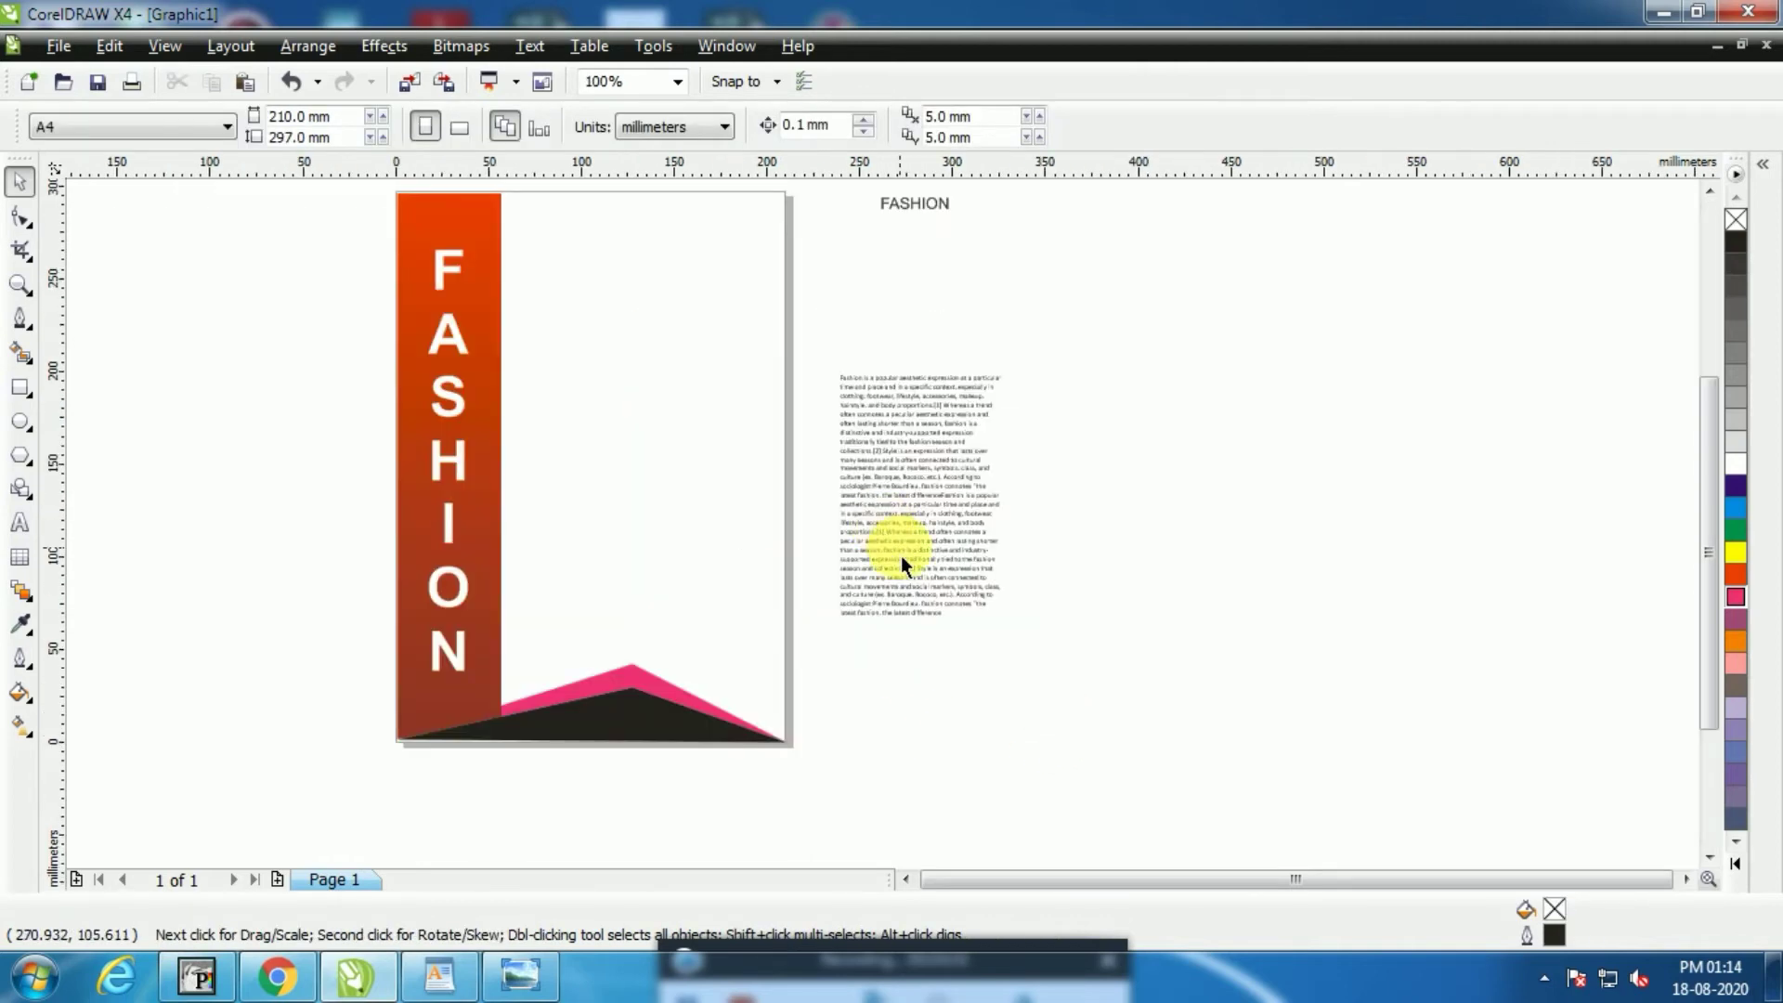
scroll(932, 559, "down", 1)
scroll(794, 480, "up", 1)
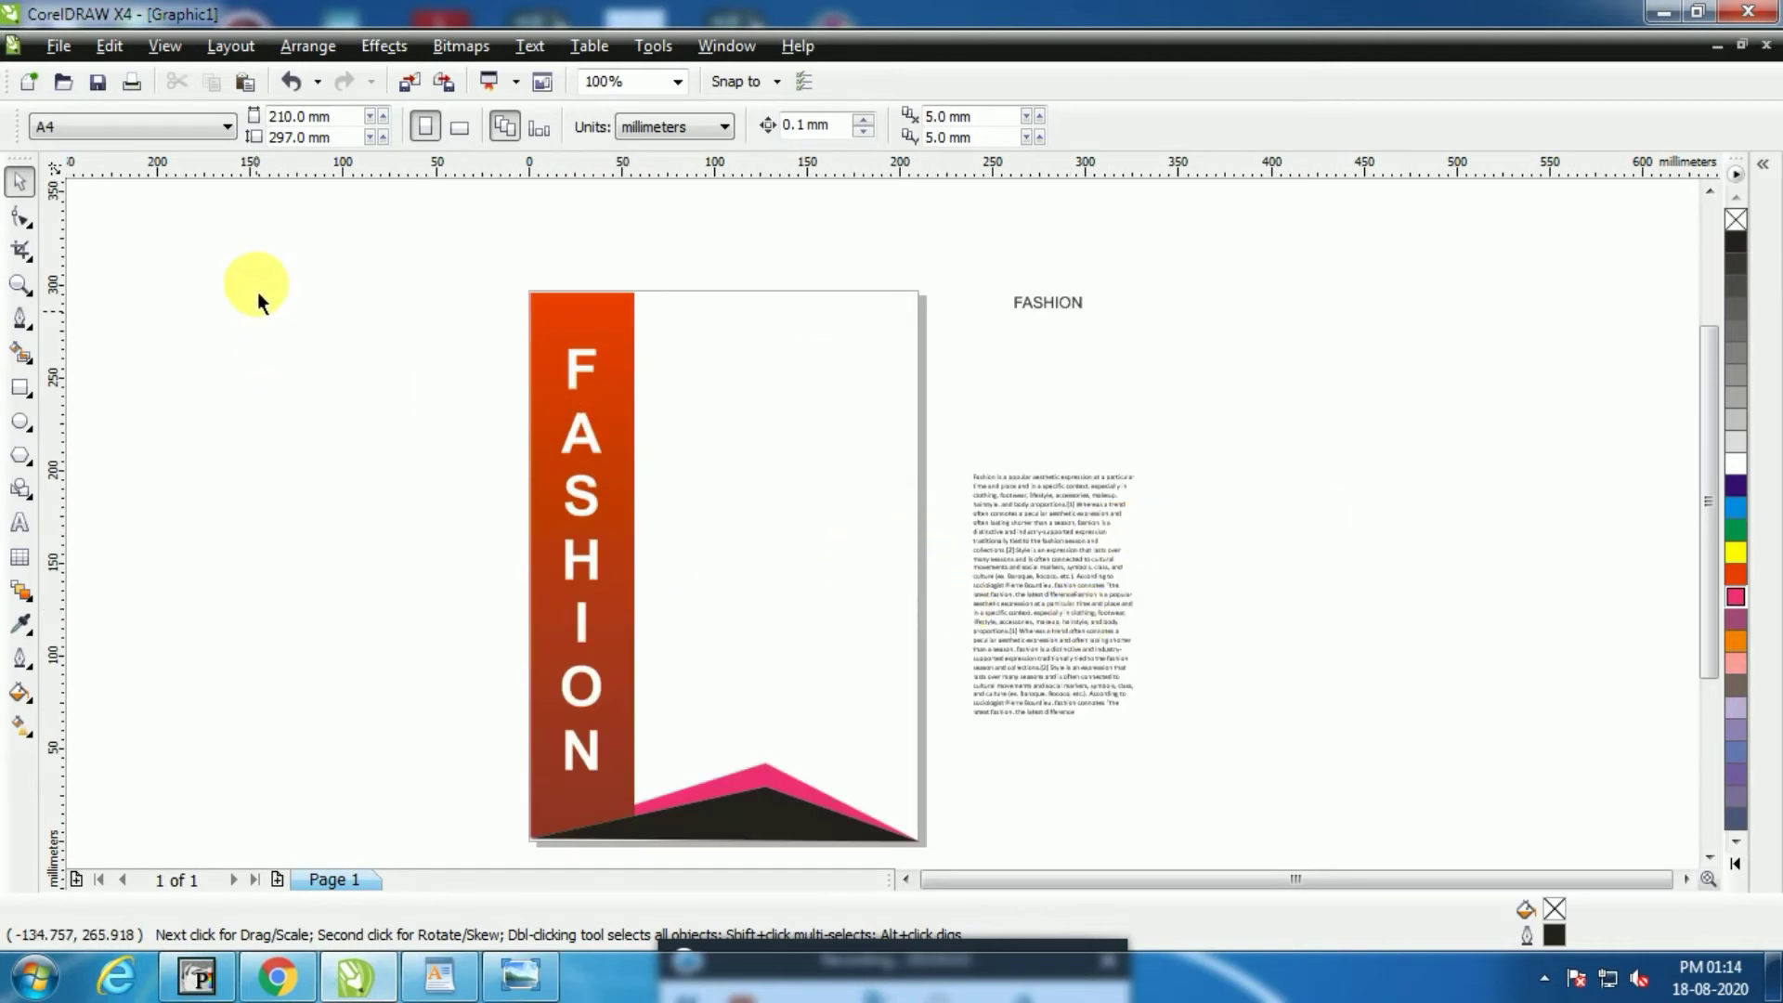
key("ctrl+i")
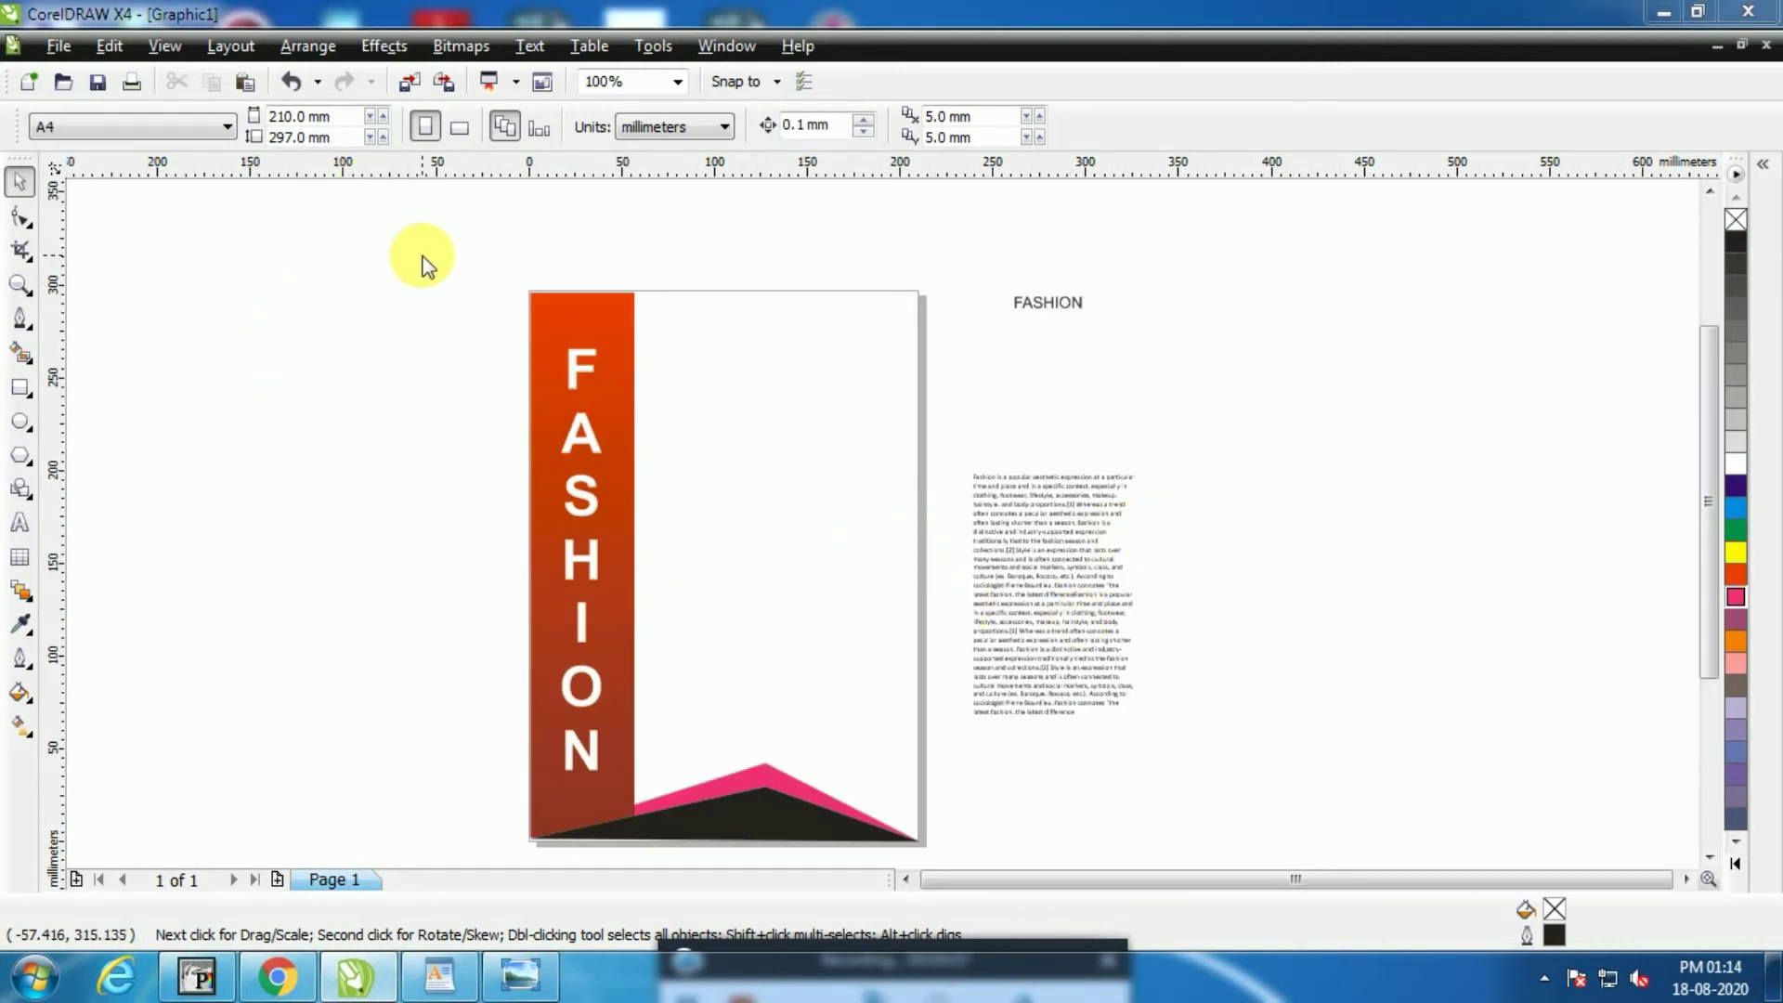
left_click(1291, 547)
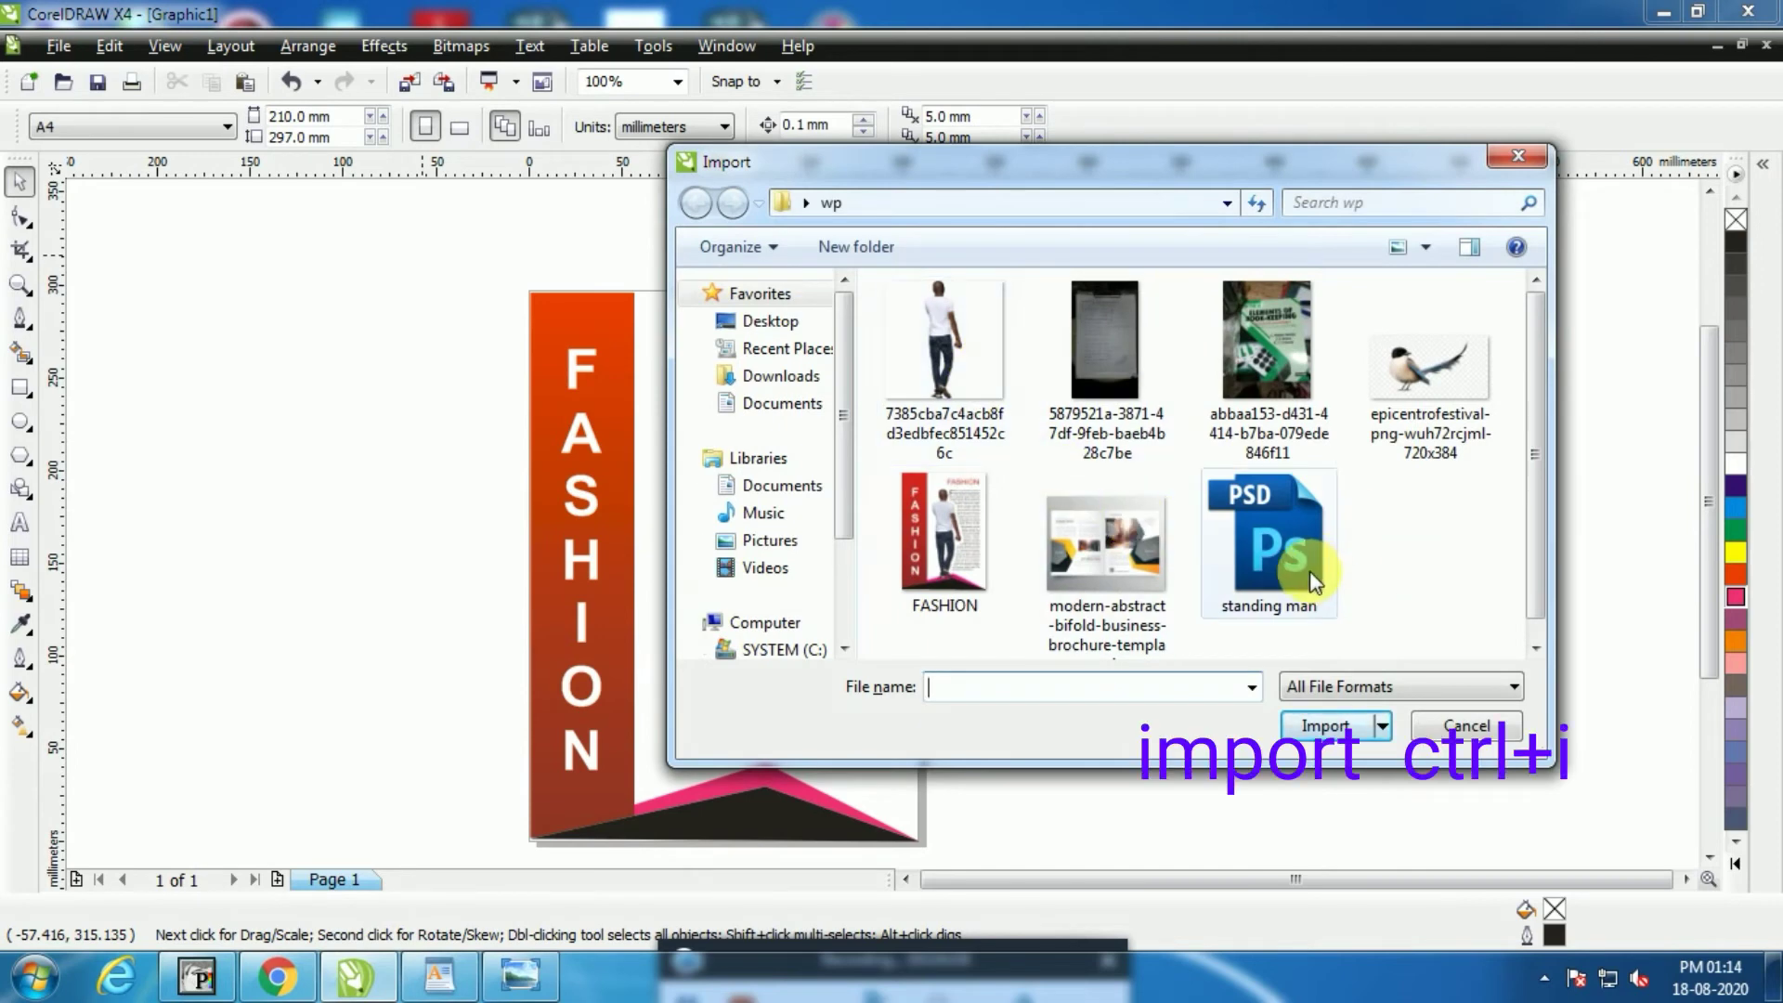
left_click(1328, 801)
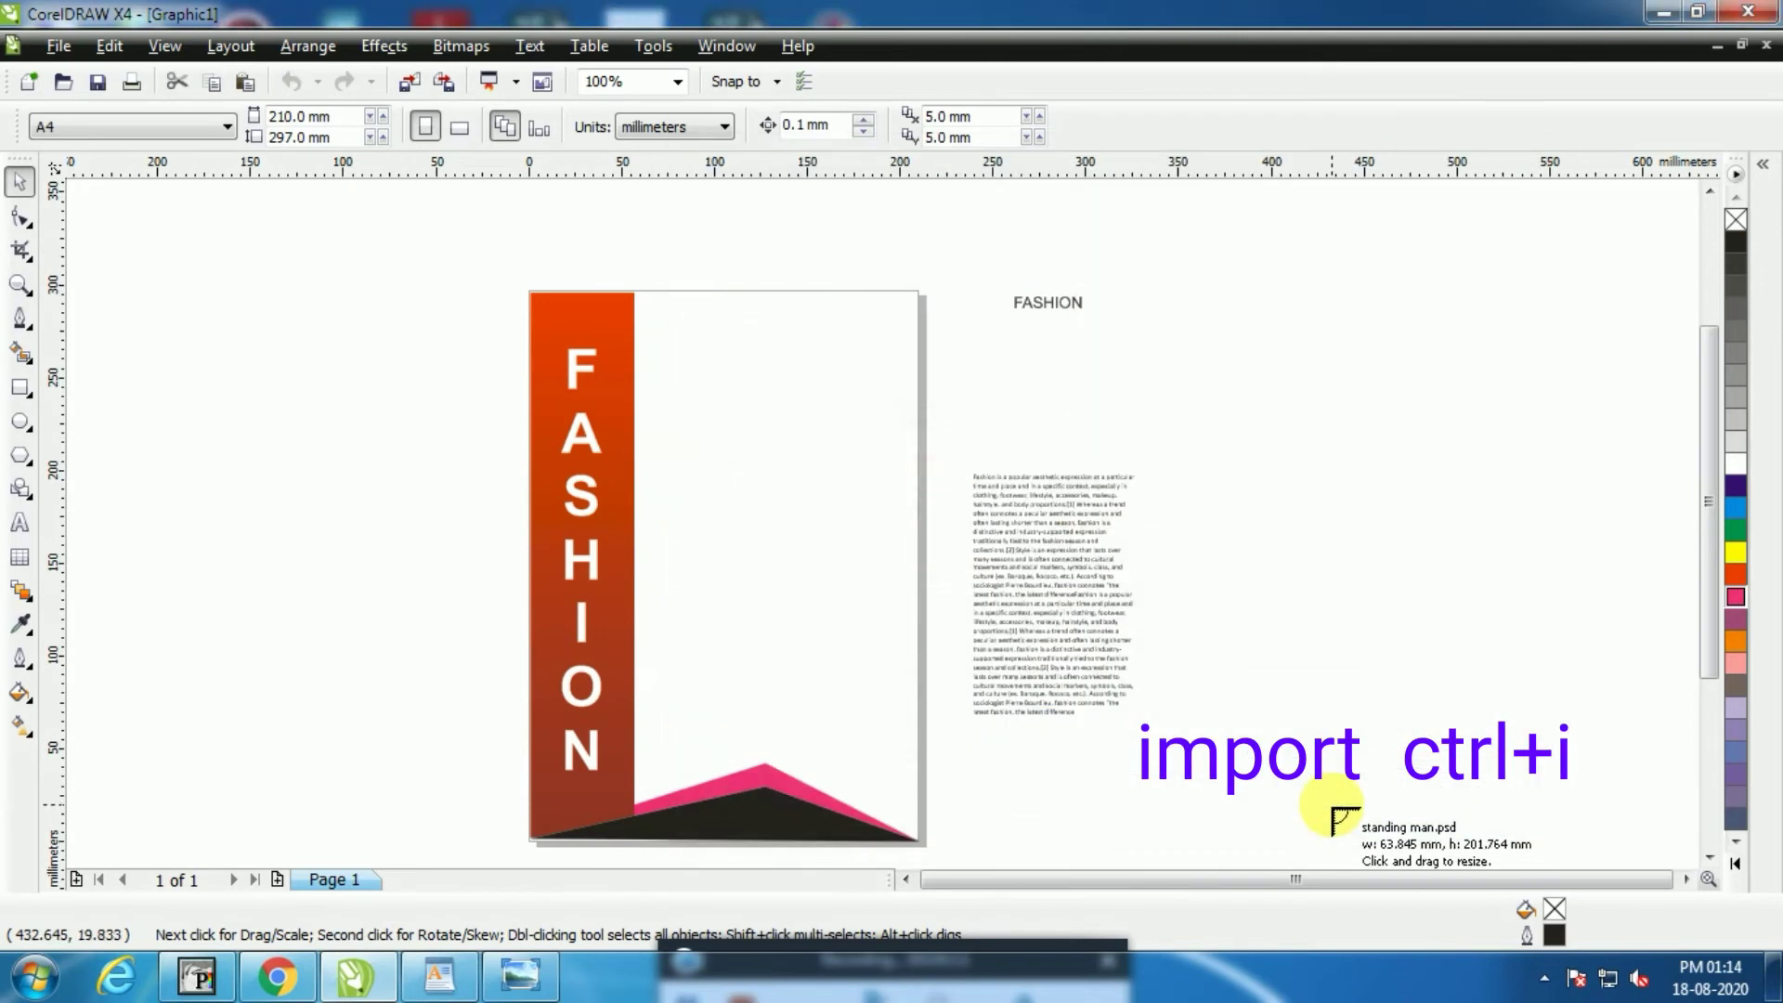
left_click(654, 378)
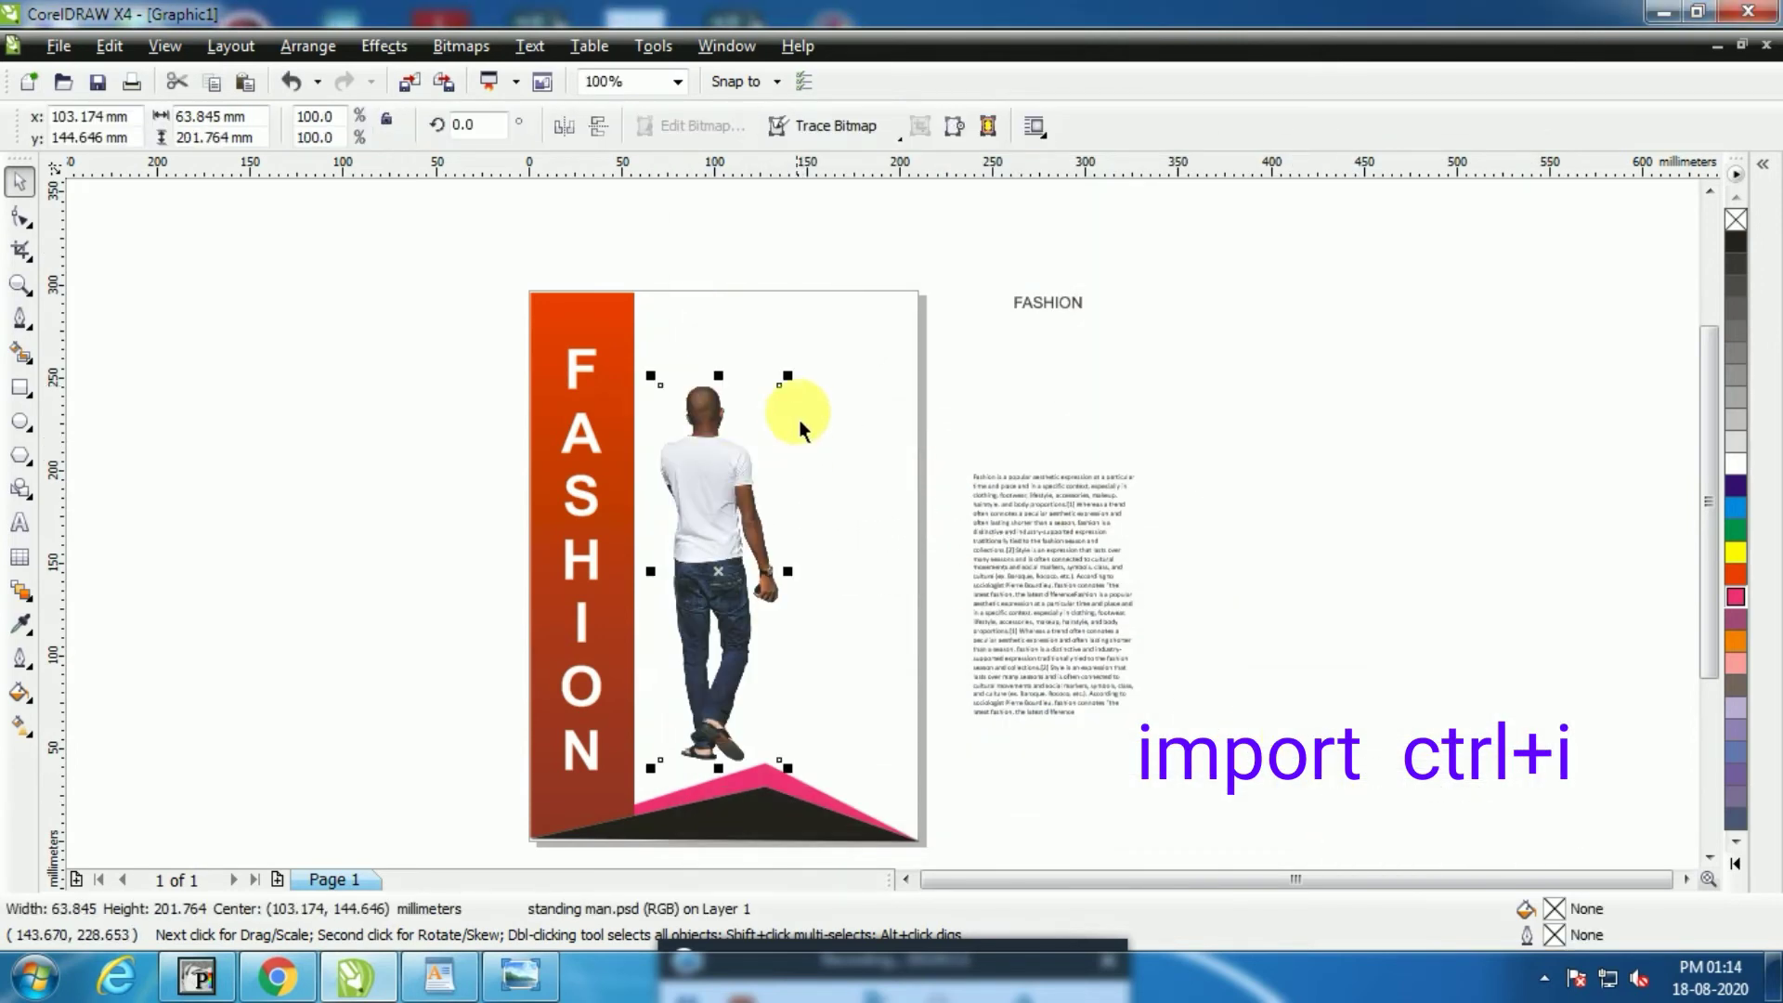
Scale the man cut-out to about 71 by 226 mm and move it down so the feet stand on the triangle base
left_click_drag(787, 375, 817, 315)
left_click_drag(733, 498, 725, 523)
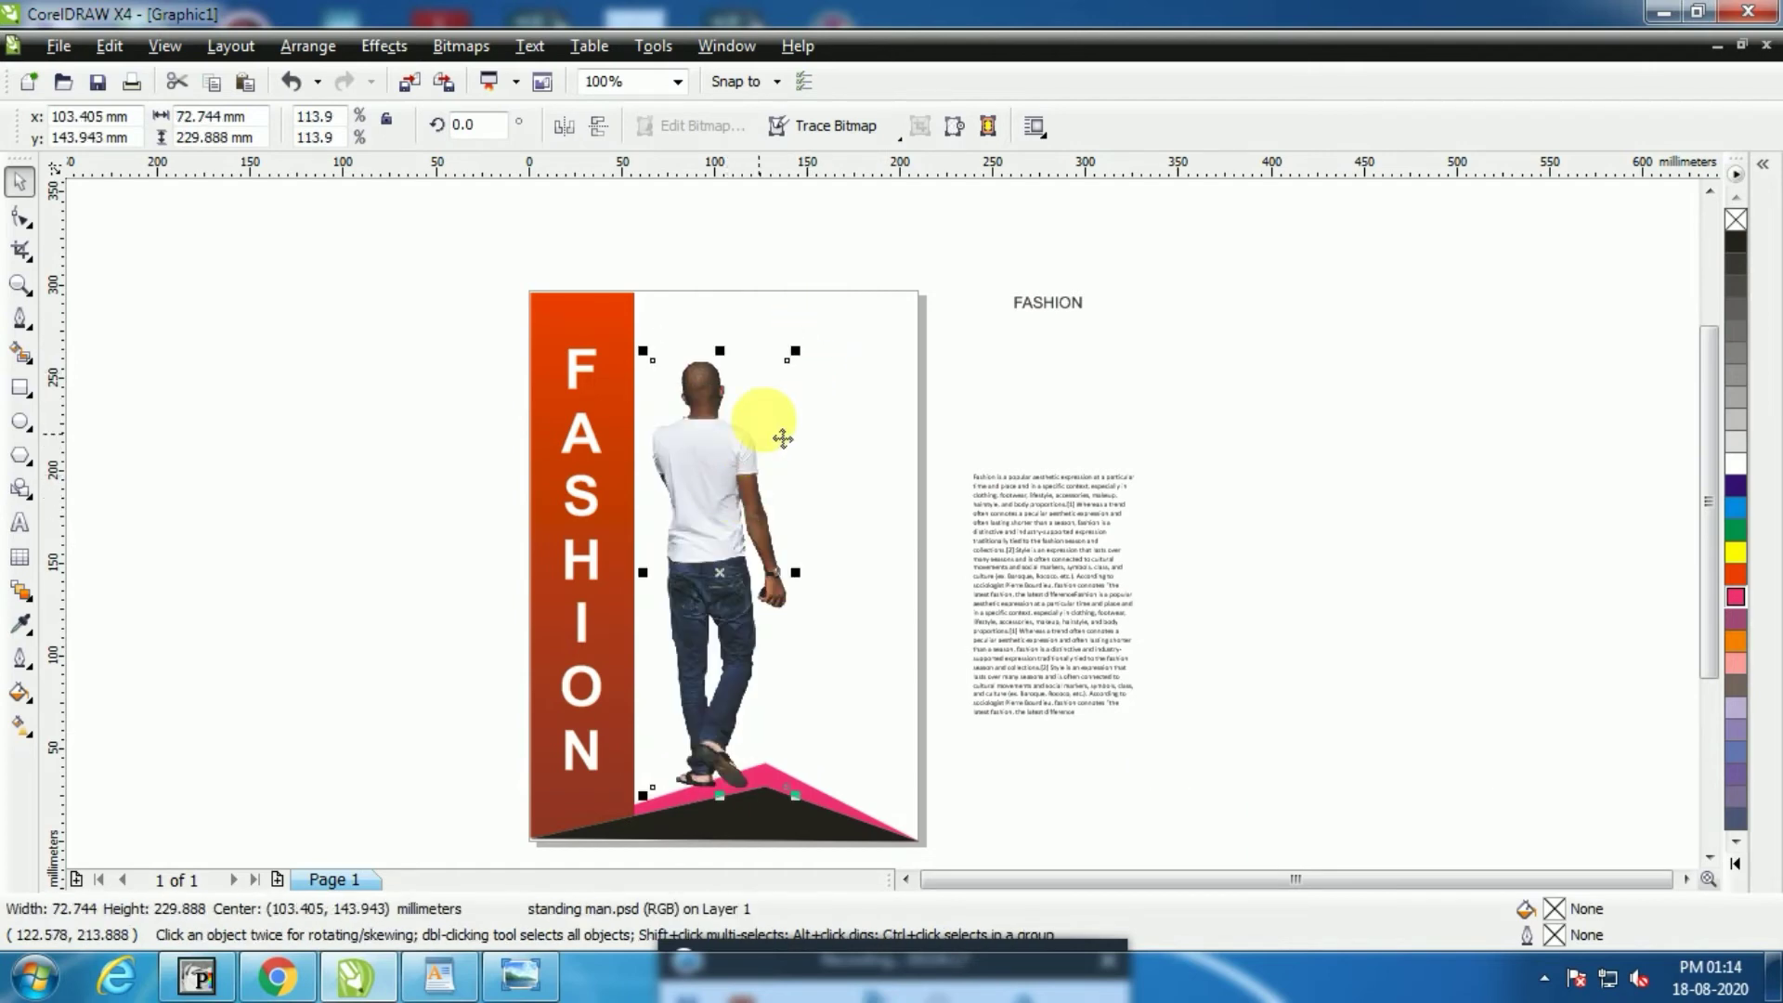
mouse_move(796, 352)
left_mouse_down()
mouse_move(784, 385)
mouse_move(794, 358)
left_mouse_up()
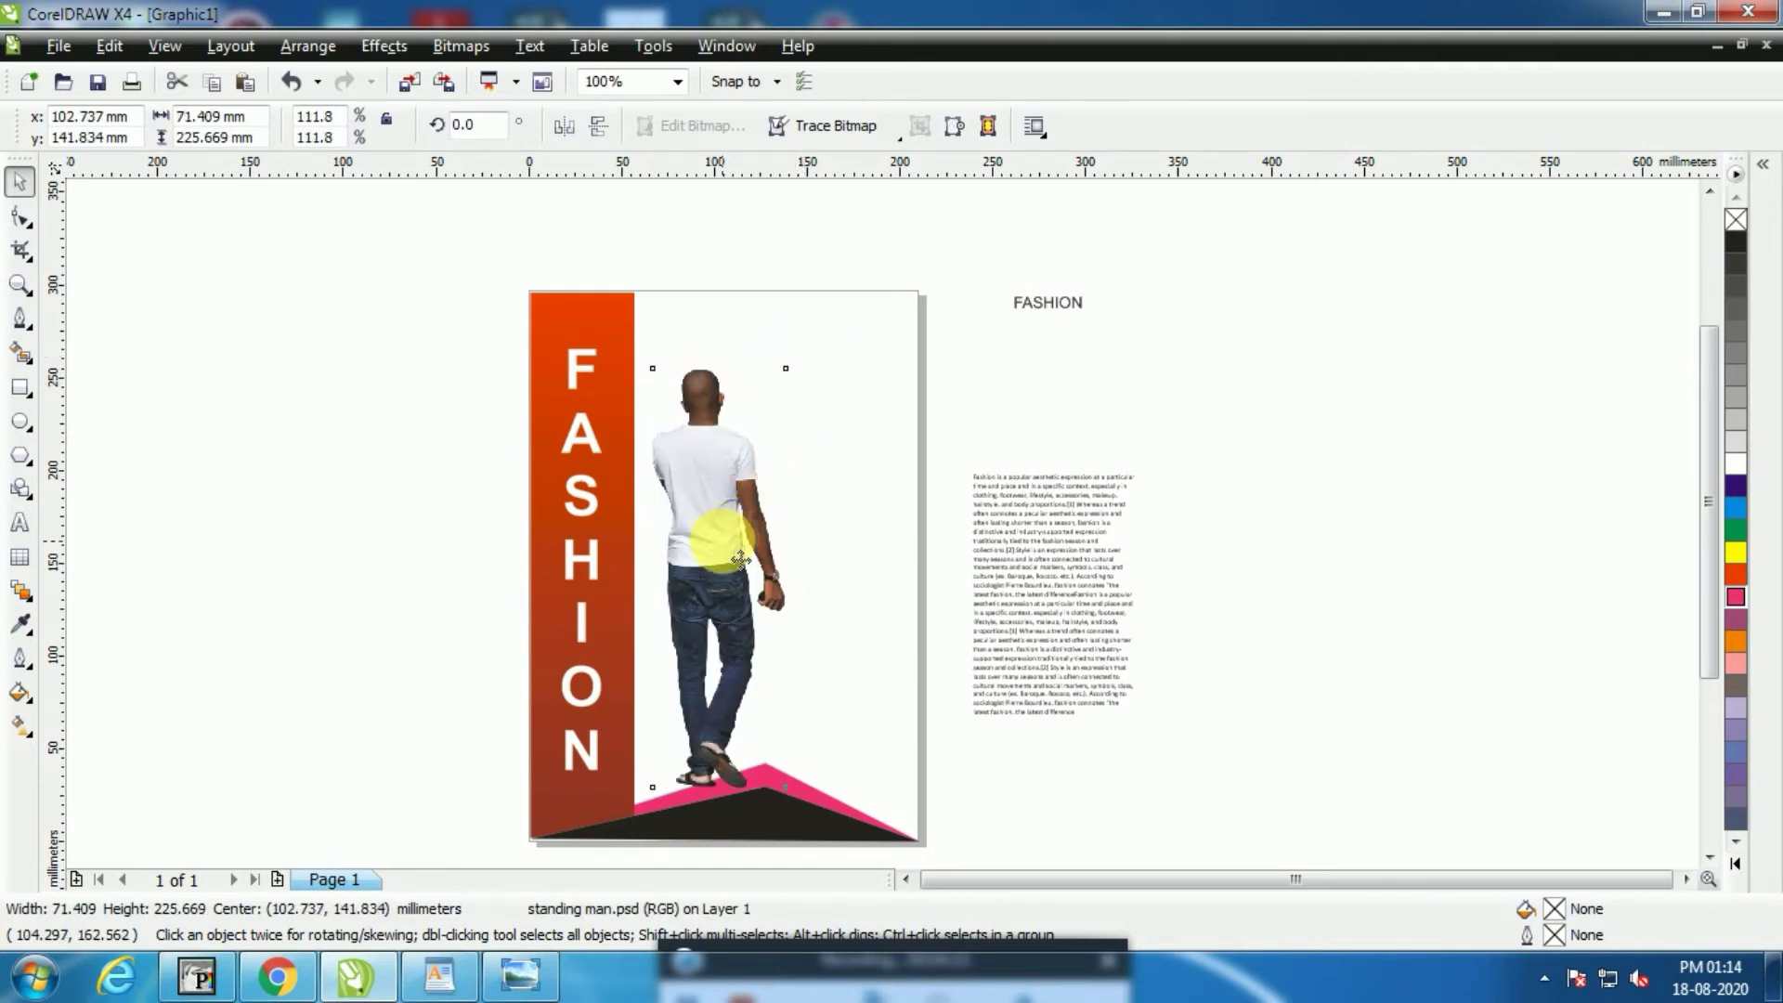
left_click_drag(740, 557, 743, 561)
left_click(1034, 700)
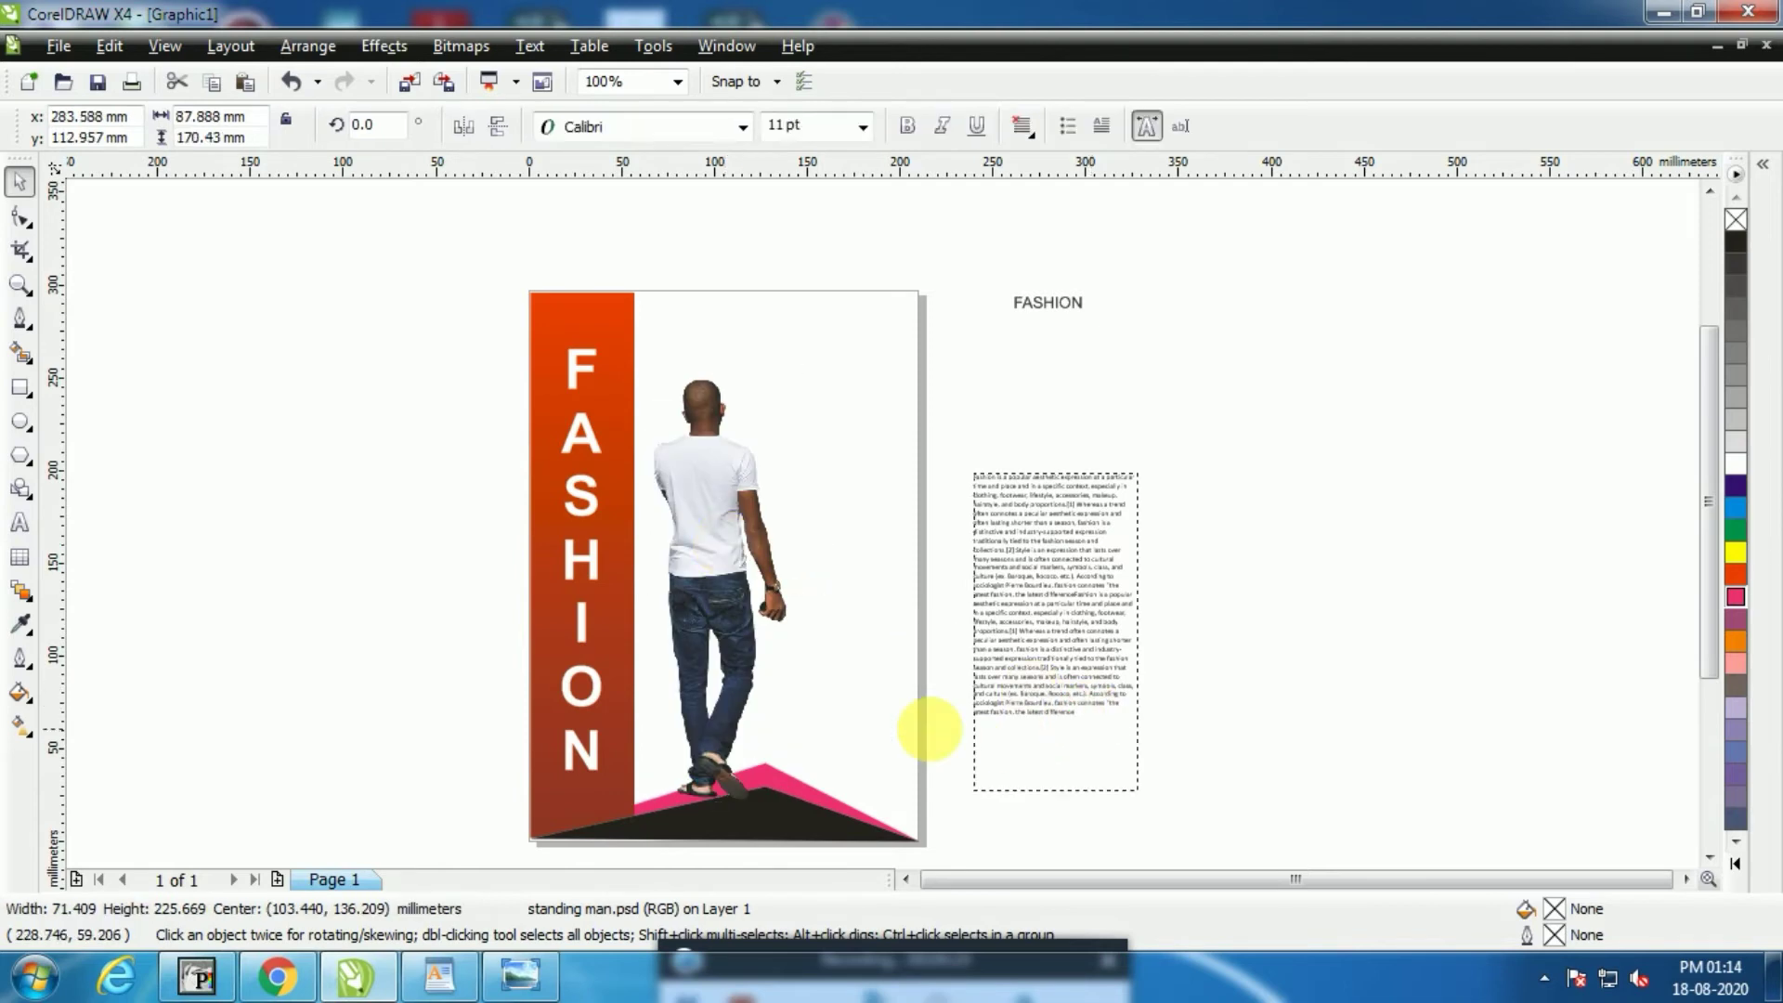
left_click(1313, 783)
Start a Pen tool curve with a small margin around the man's head, down the right side of the neck and over the right shoulder
scroll(884, 514, "up", 1)
scroll(884, 515, "down", 1)
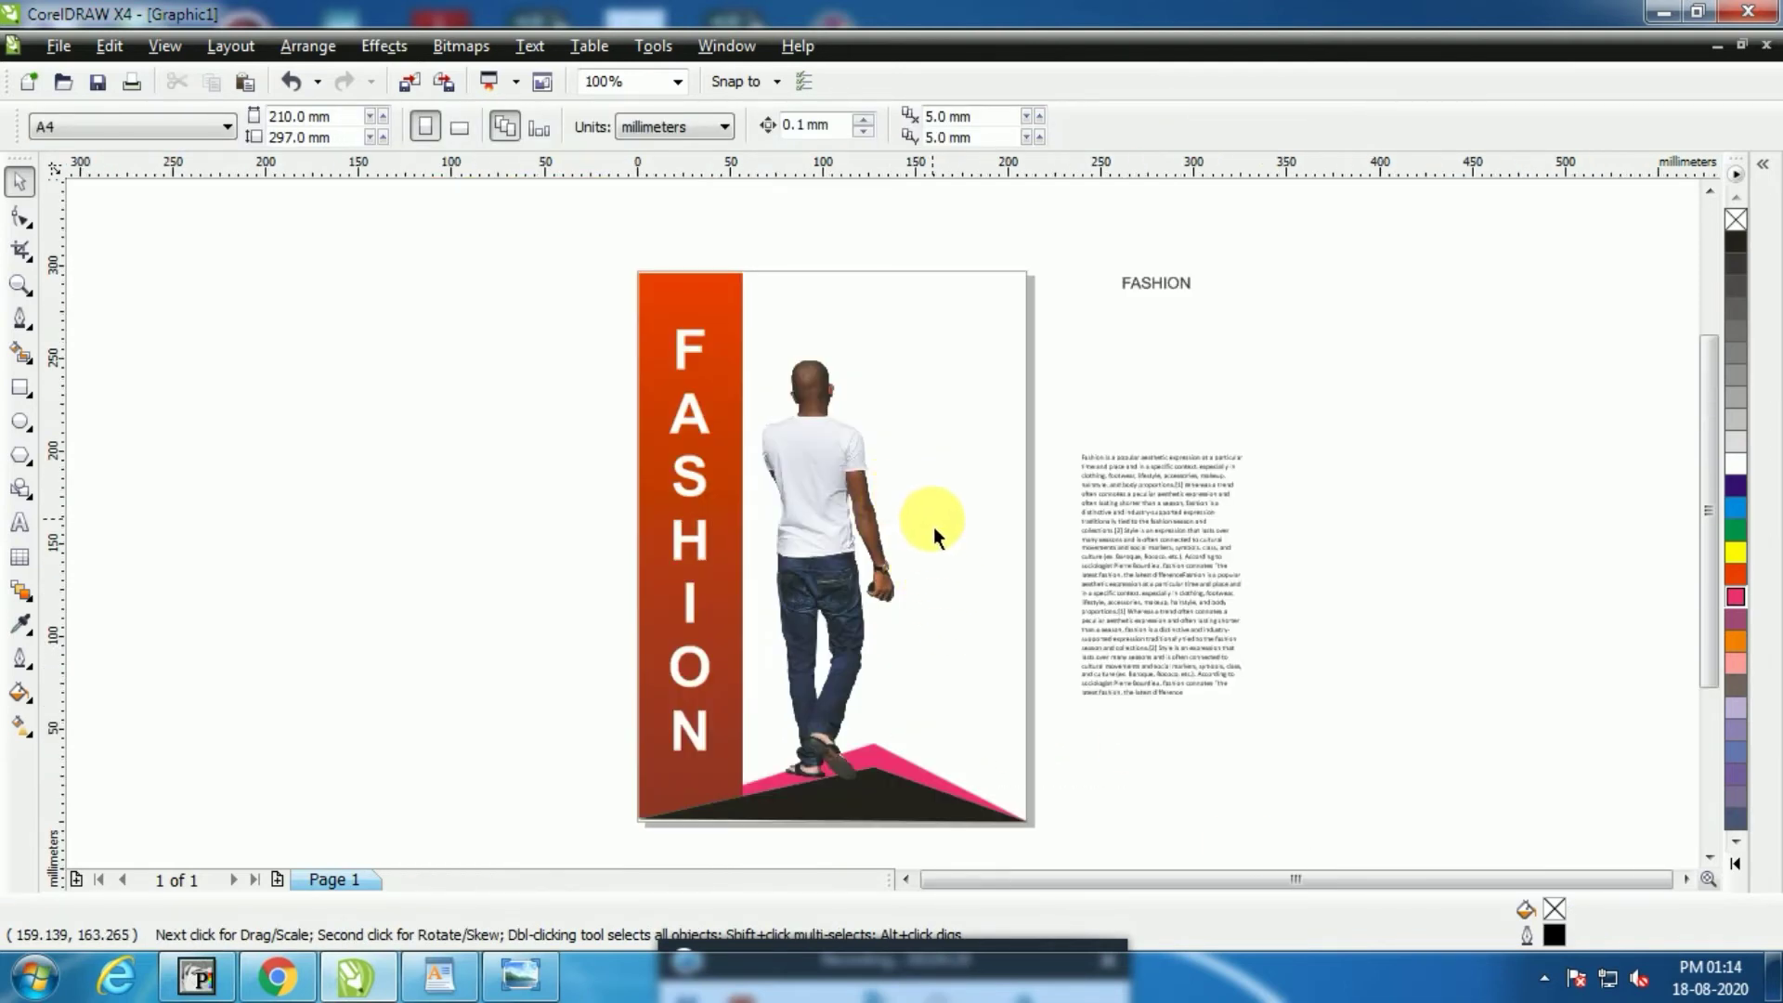
scroll(933, 526, "up", 1)
scroll(765, 271, "up", 1)
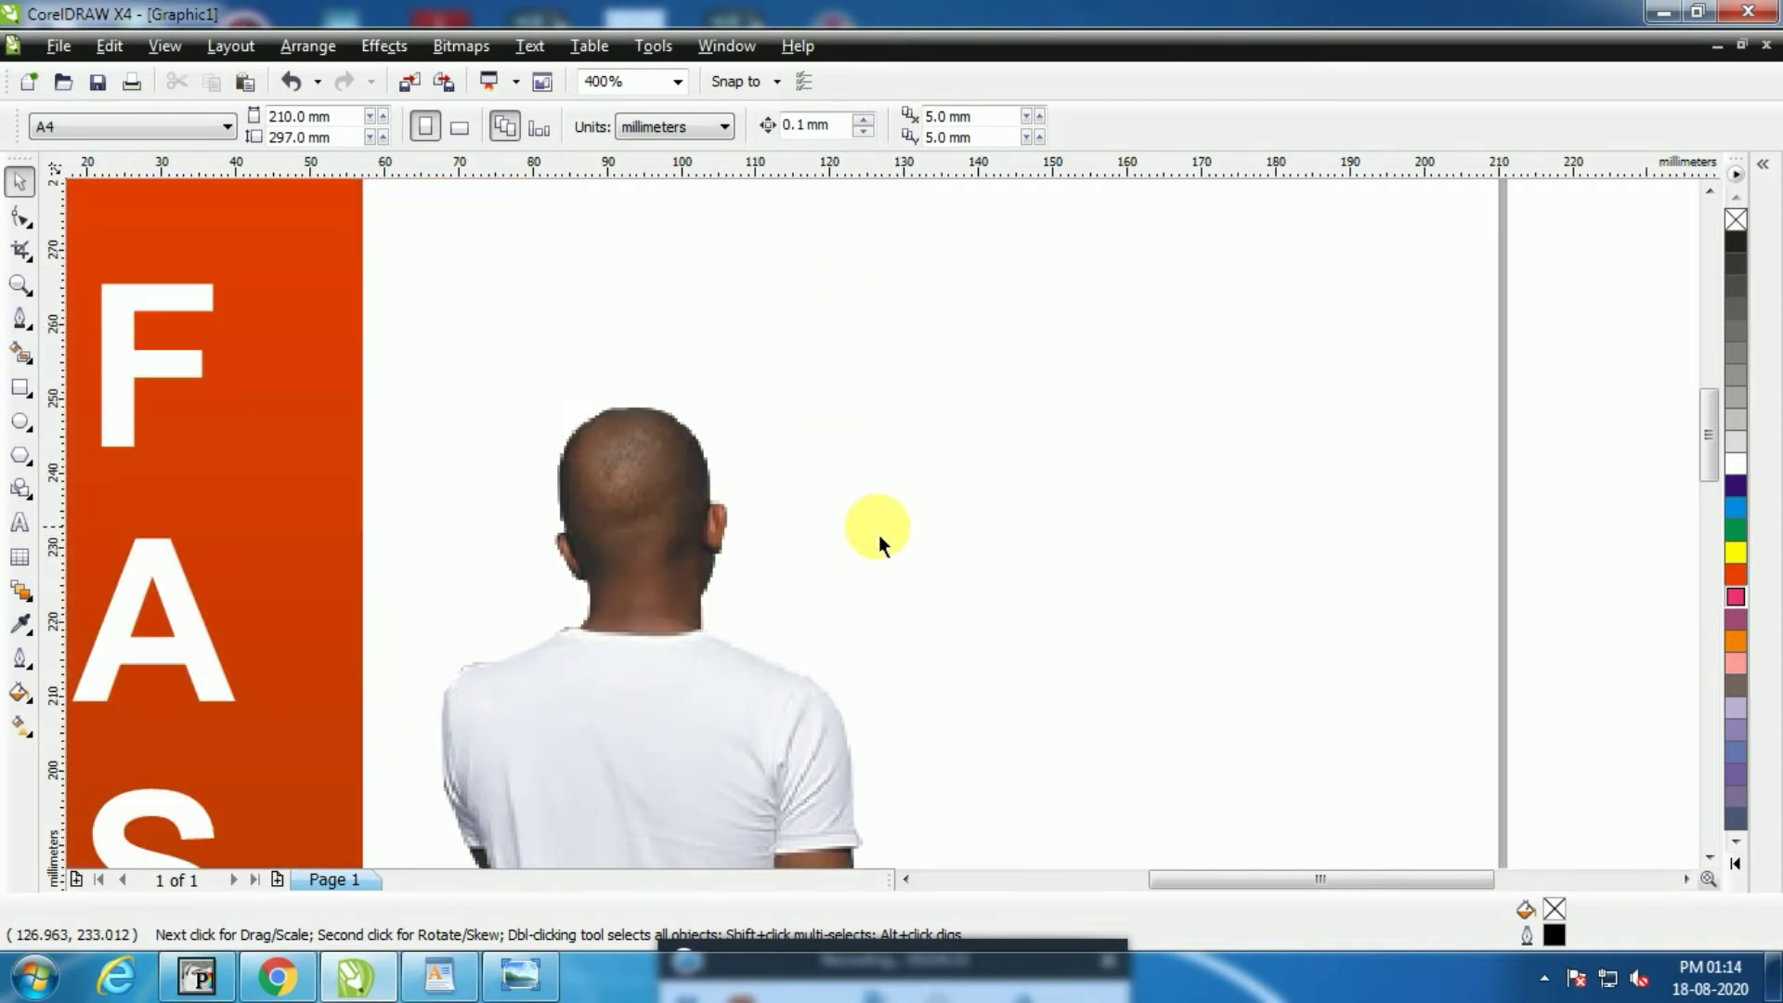
left_click(20, 318)
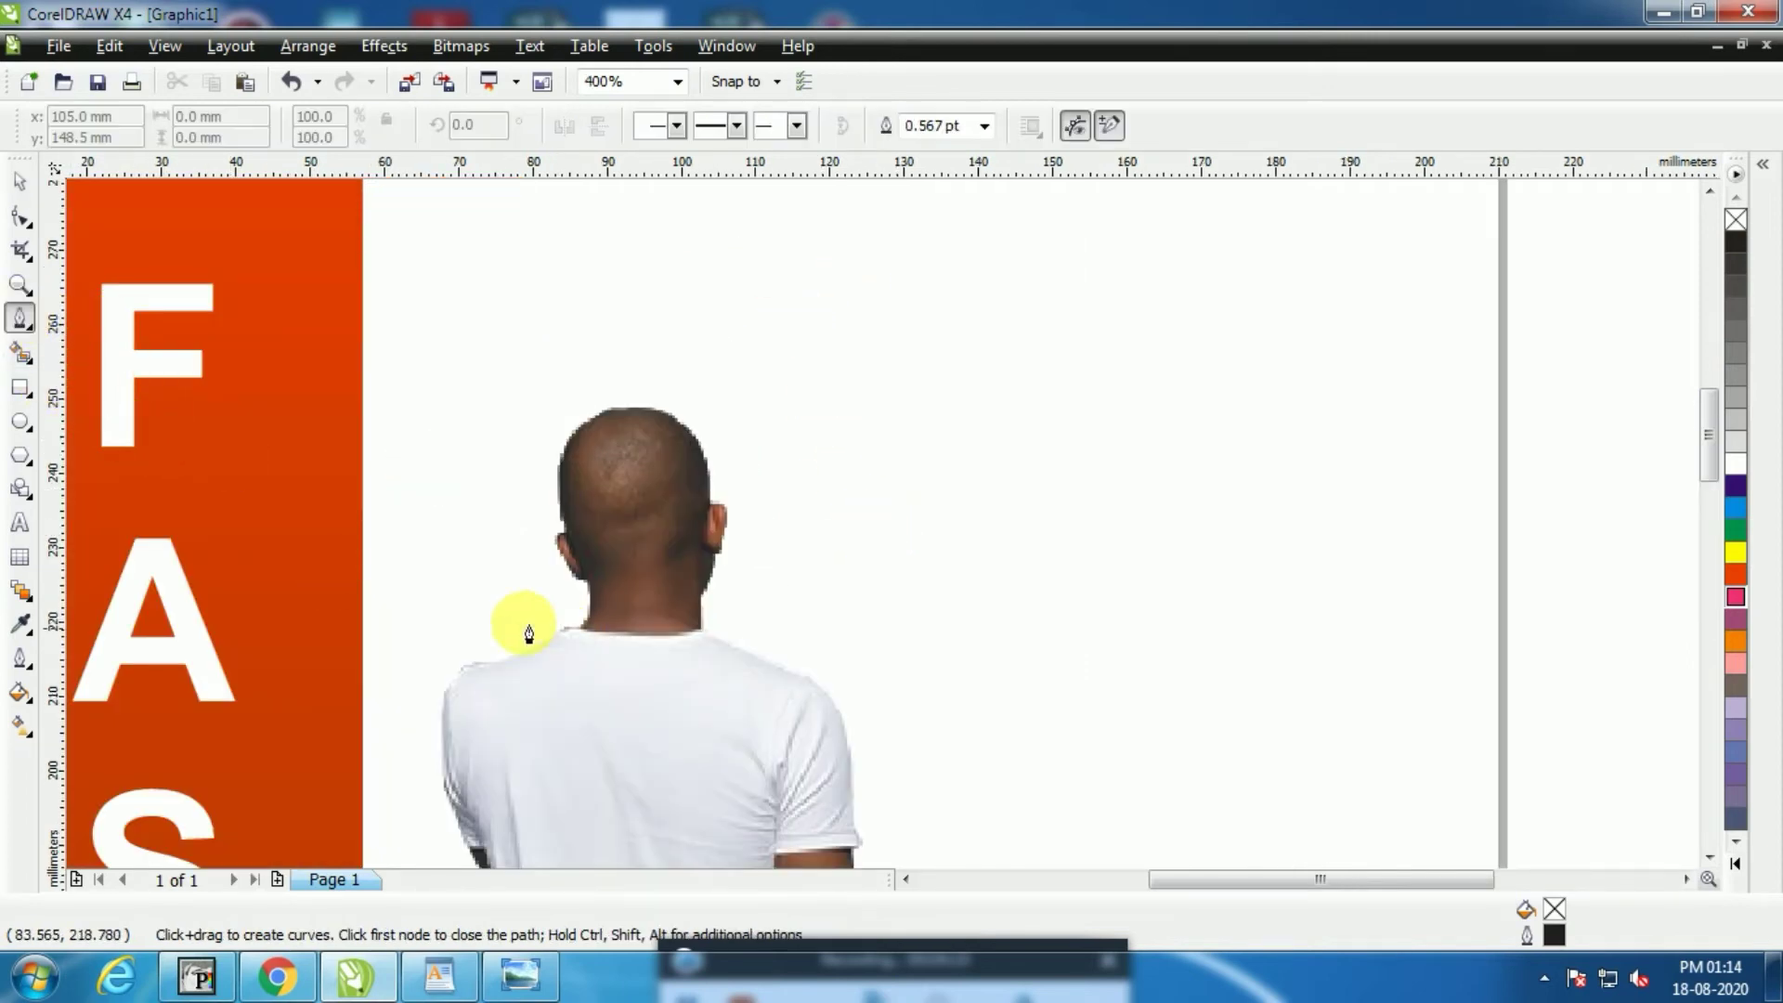
left_click(518, 505)
left_click(541, 438)
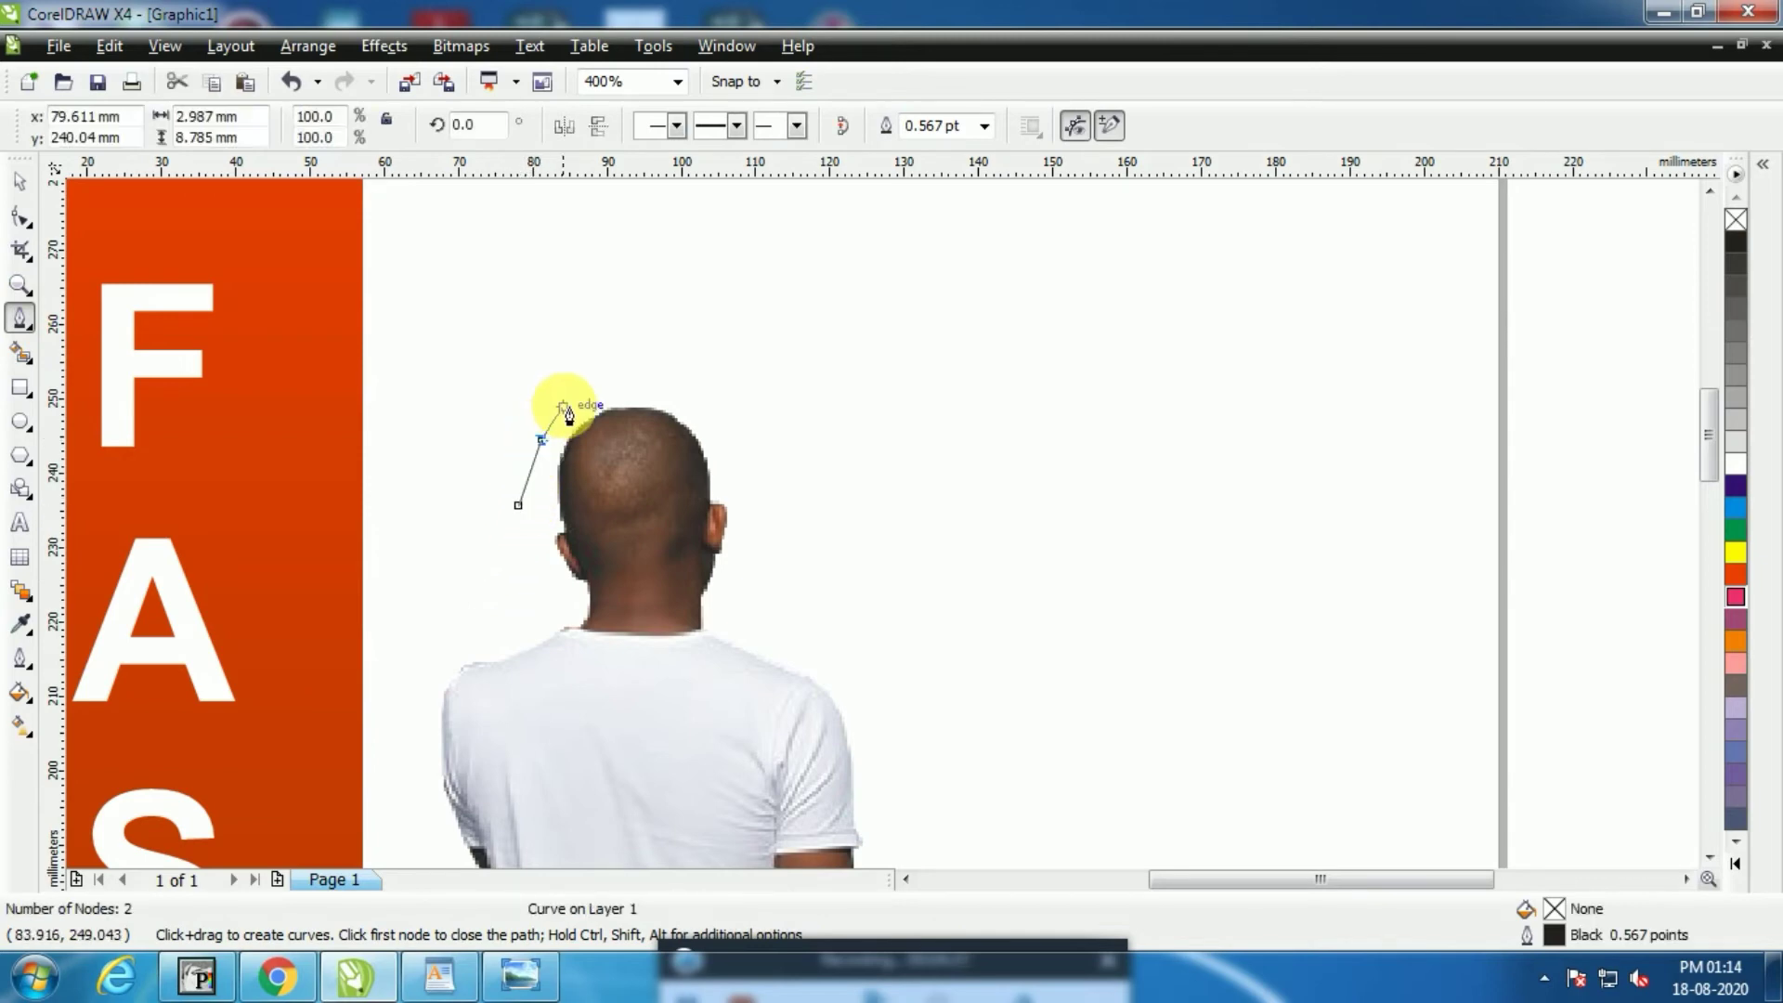
left_click(582, 390)
left_click_drag(694, 397, 715, 429)
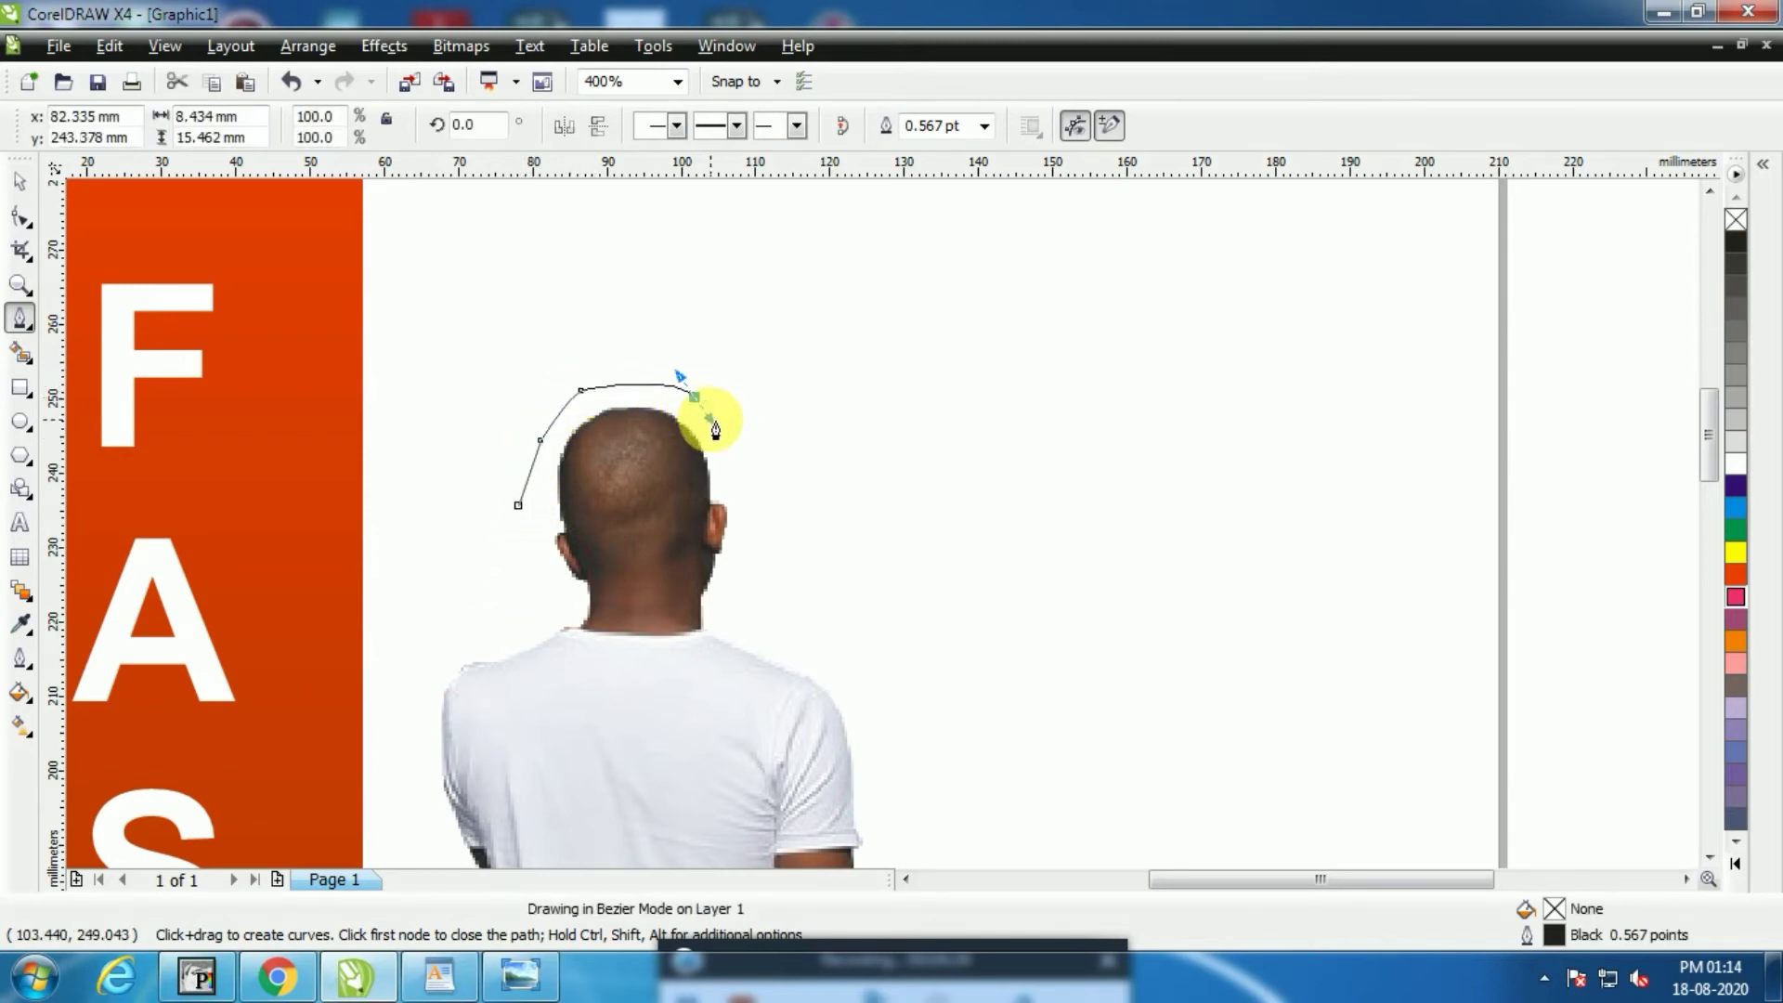
left_click_drag(743, 499, 741, 571)
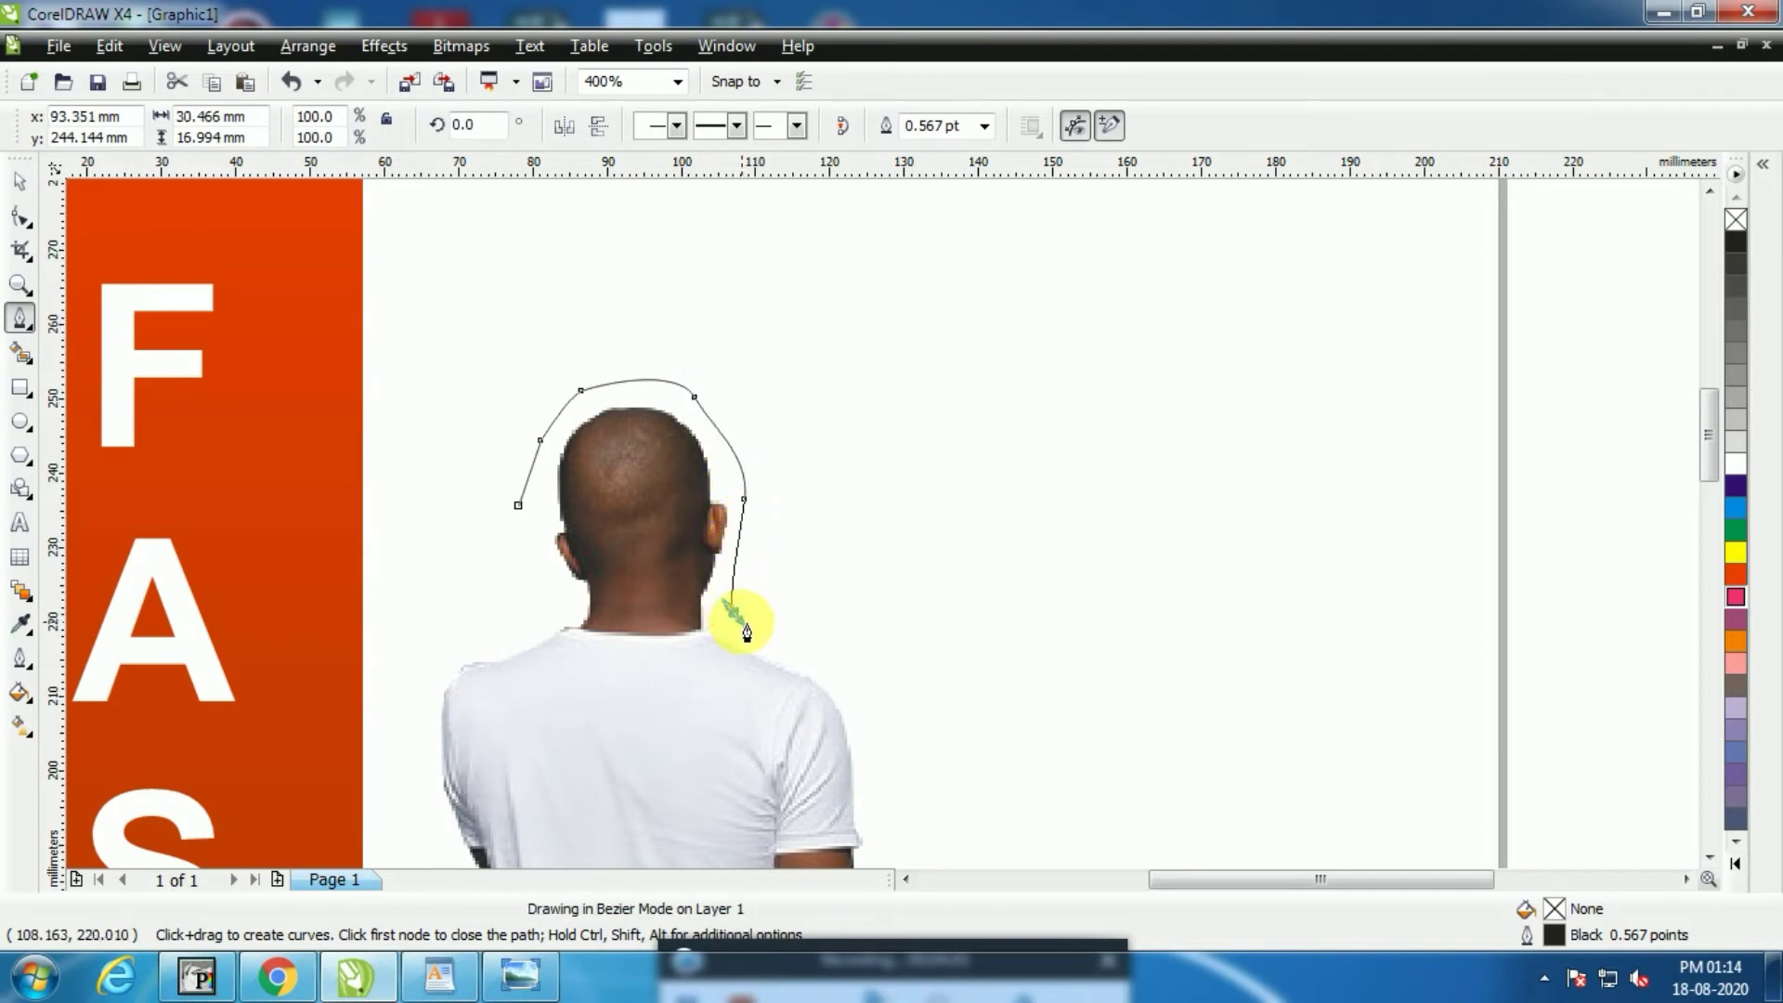
left_click(734, 612)
mouse_move(871, 693)
left_mouse_down()
mouse_move(872, 744)
mouse_move(873, 728)
left_mouse_up()
Continue the Pen curve down the man's right arm, around the hand and along the right leg onto the triangle base
key("F3")
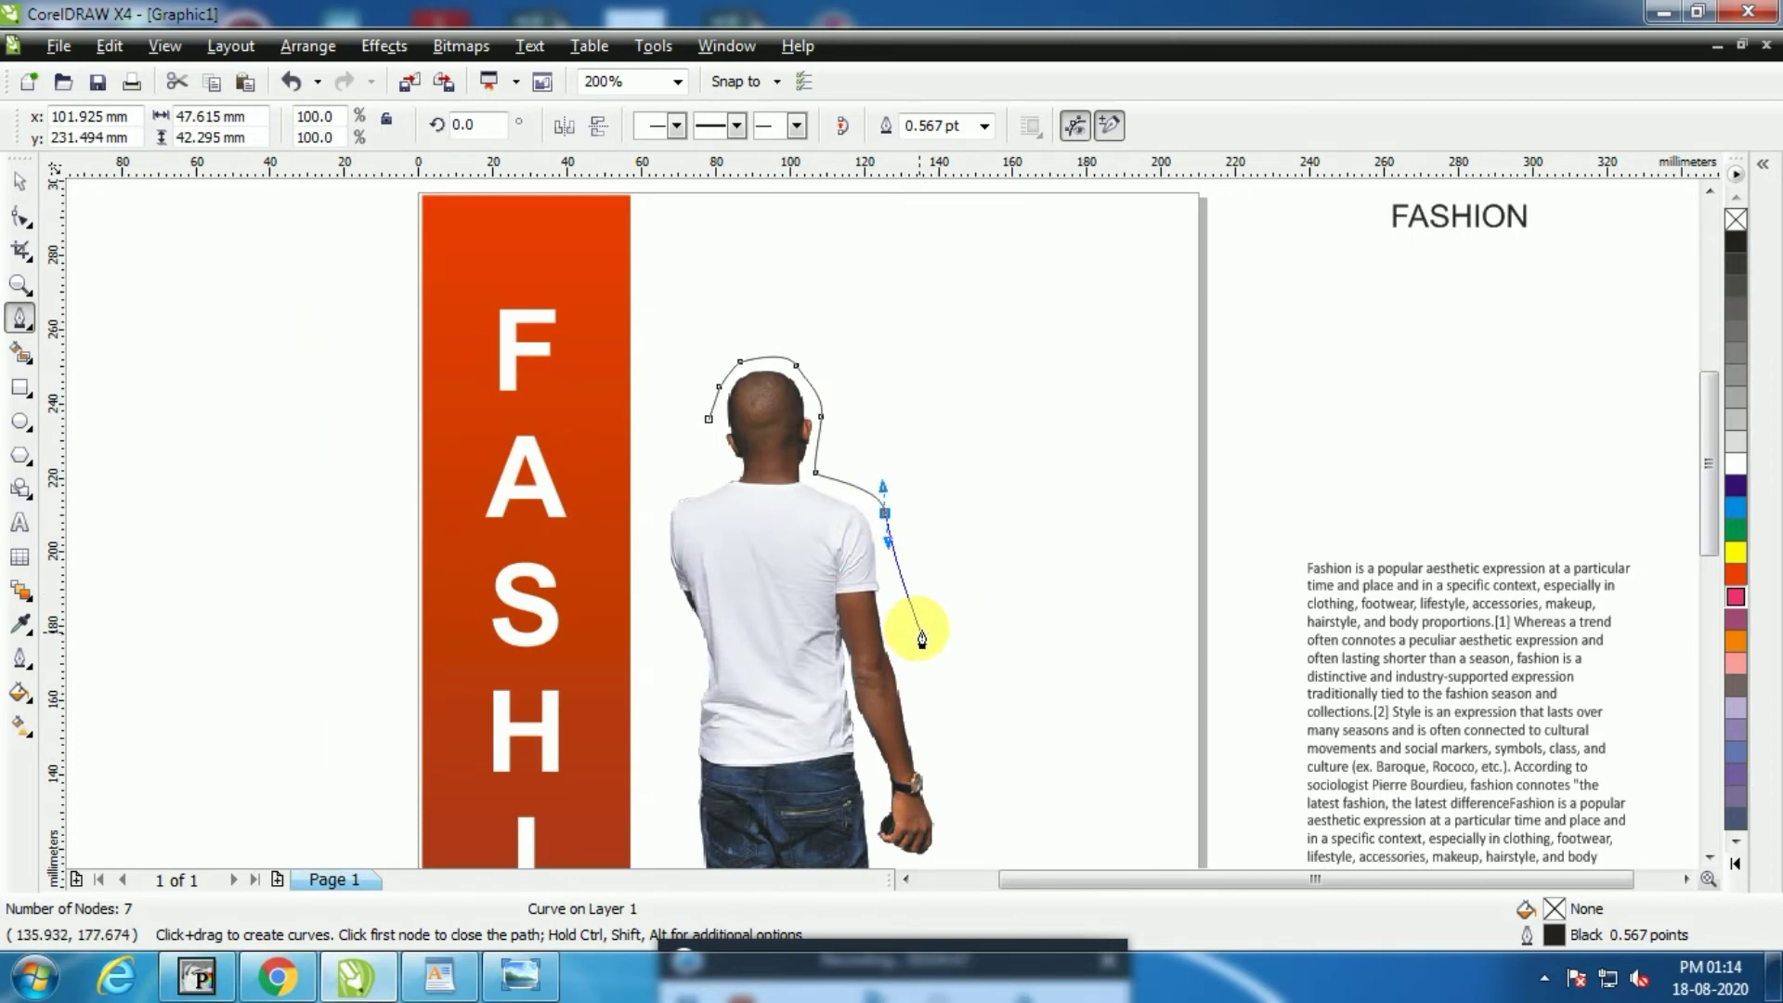
left_click_drag(889, 588, 913, 635)
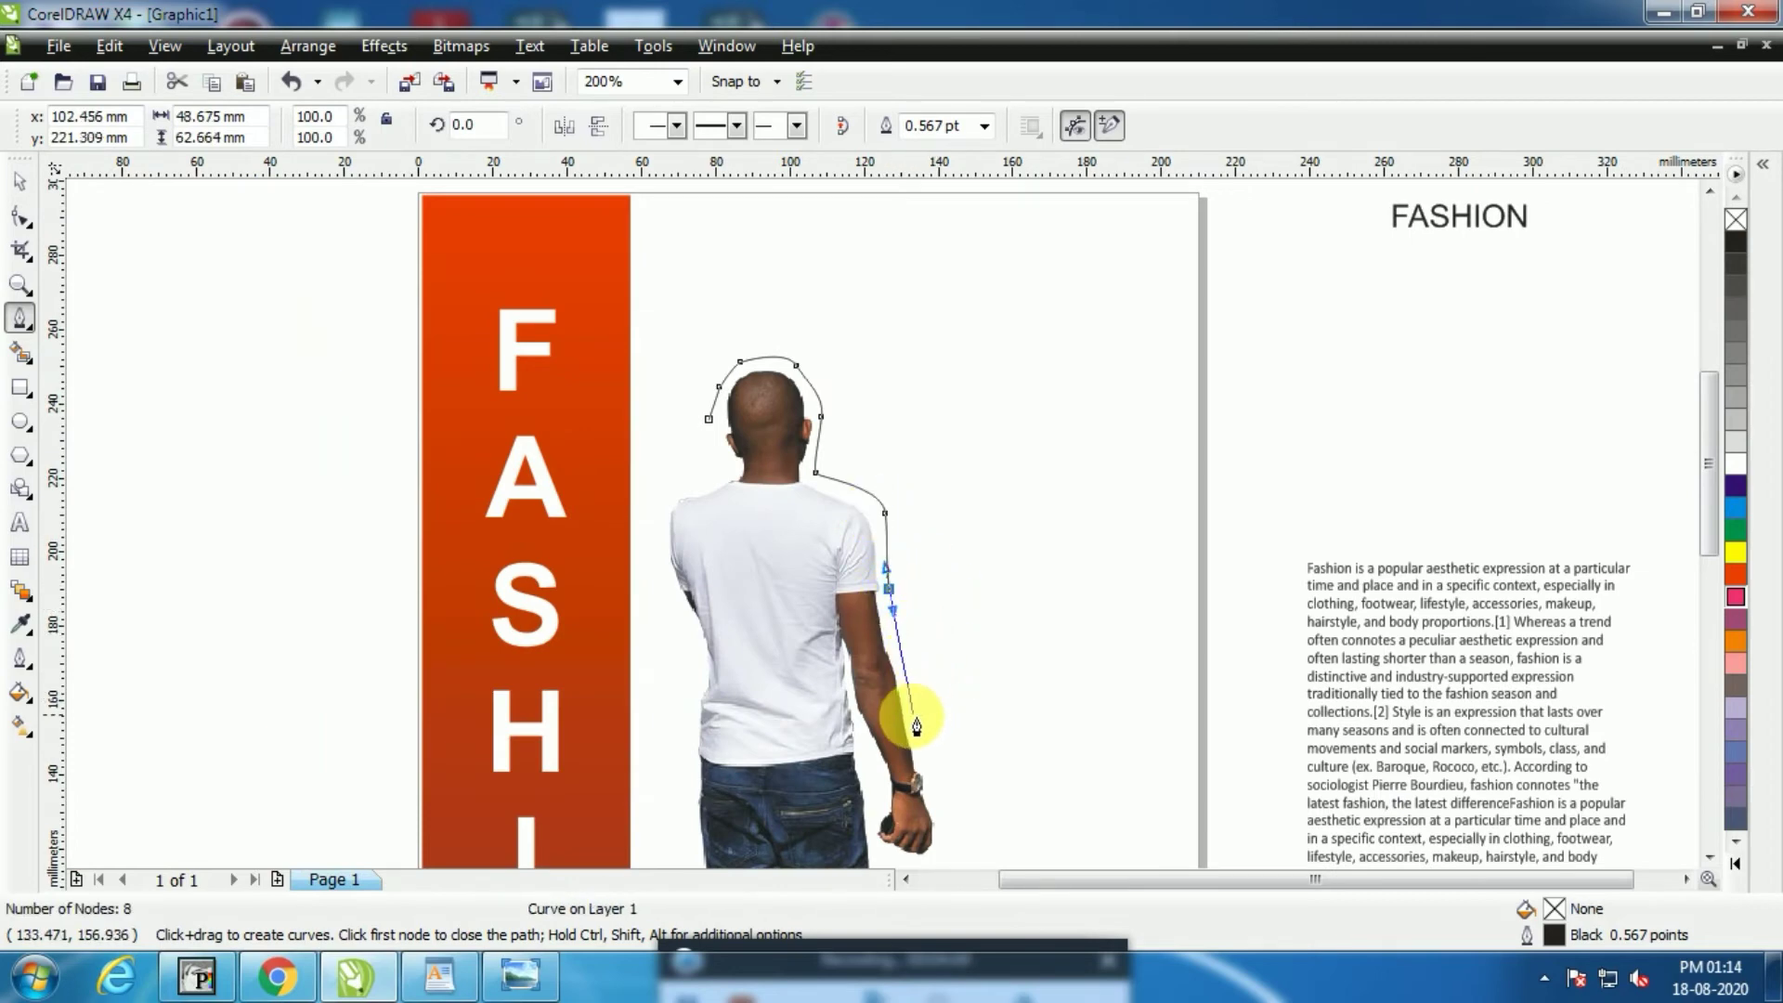
left_click_drag(921, 731, 939, 754)
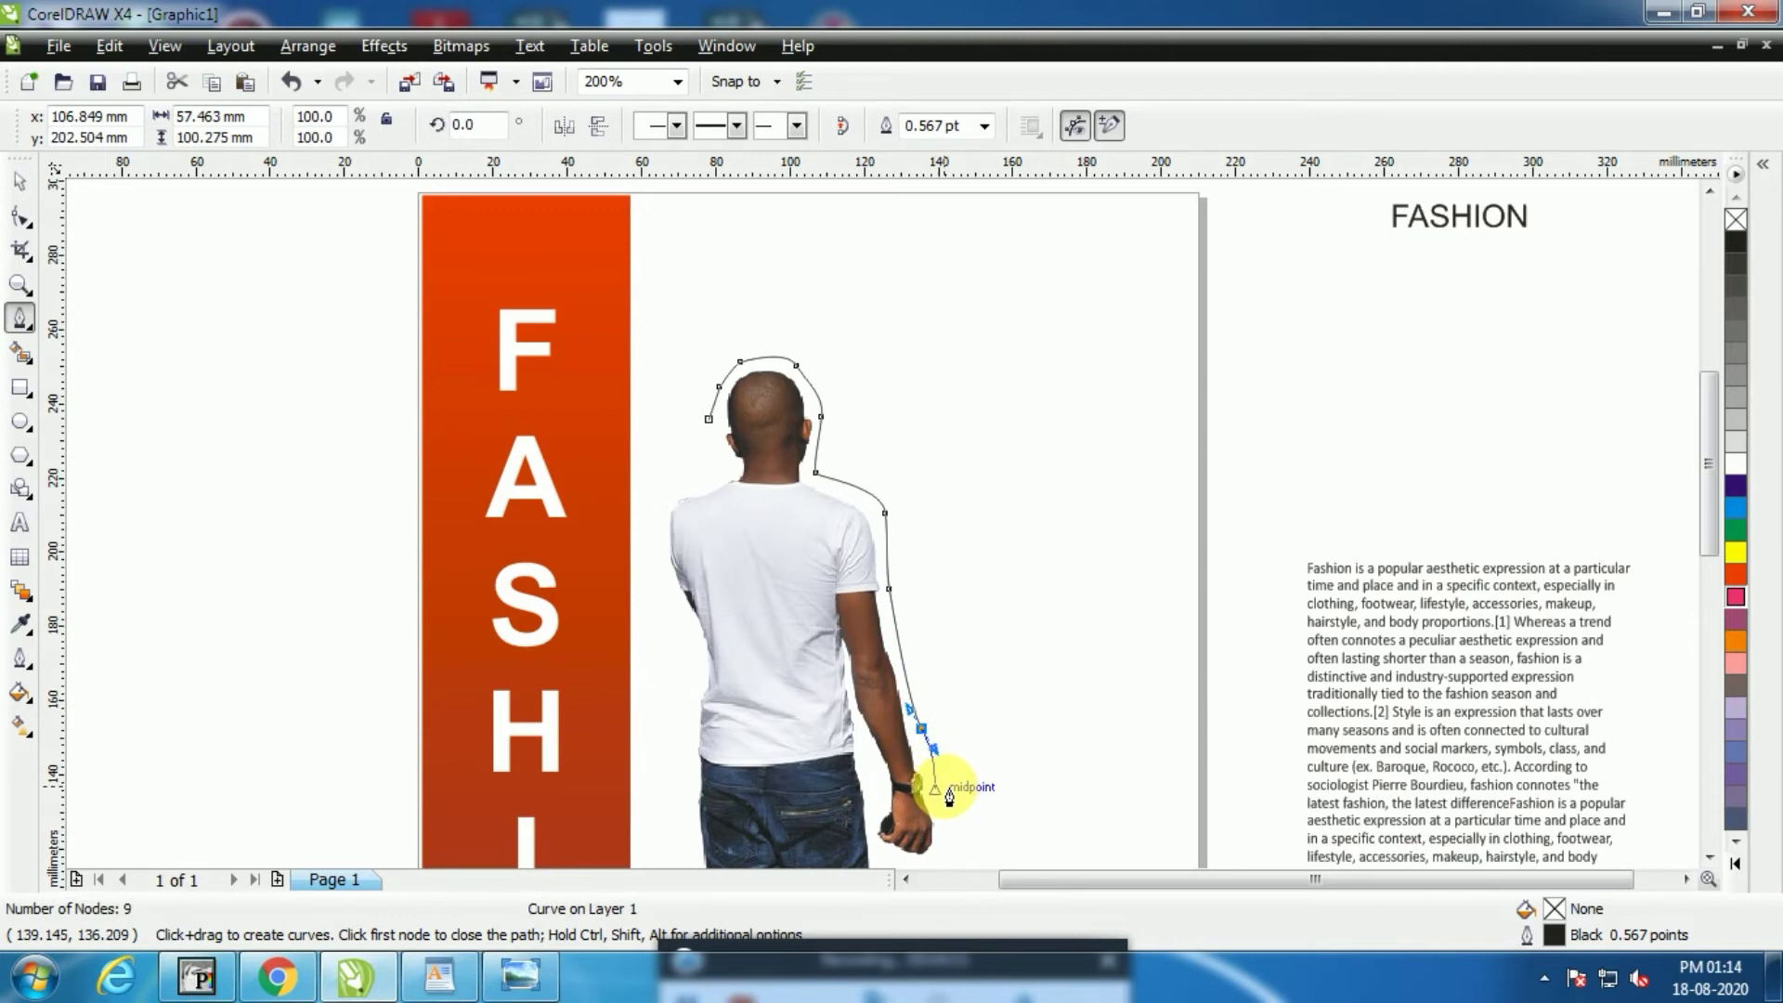
scroll(886, 534, "down", 1)
scroll(901, 565, "up", 2)
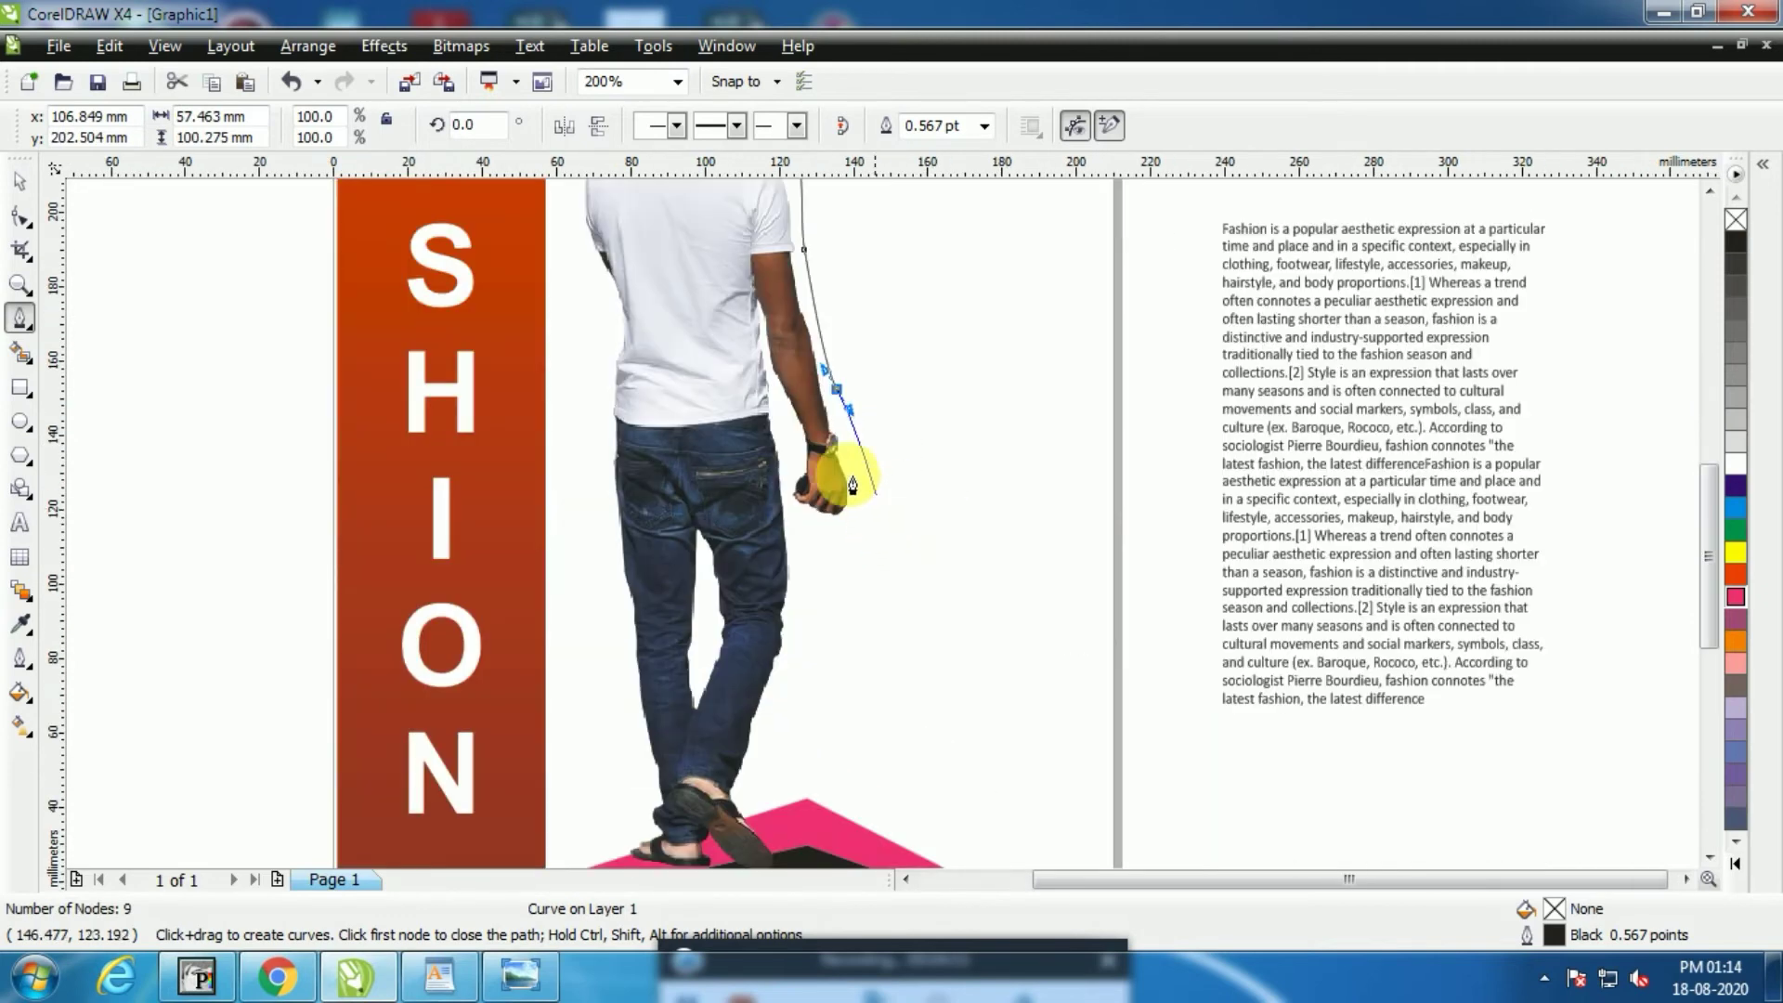
mouse_move(864, 476)
left_mouse_down()
mouse_move(853, 538)
mouse_move(805, 522)
mouse_move(814, 617)
mouse_move(755, 720)
mouse_move(778, 775)
mouse_move(886, 531)
mouse_move(836, 509)
mouse_move(870, 558)
left_mouse_up()
scroll(789, 789, "down", 1)
scroll(886, 531, "up", 1)
left_click(867, 570)
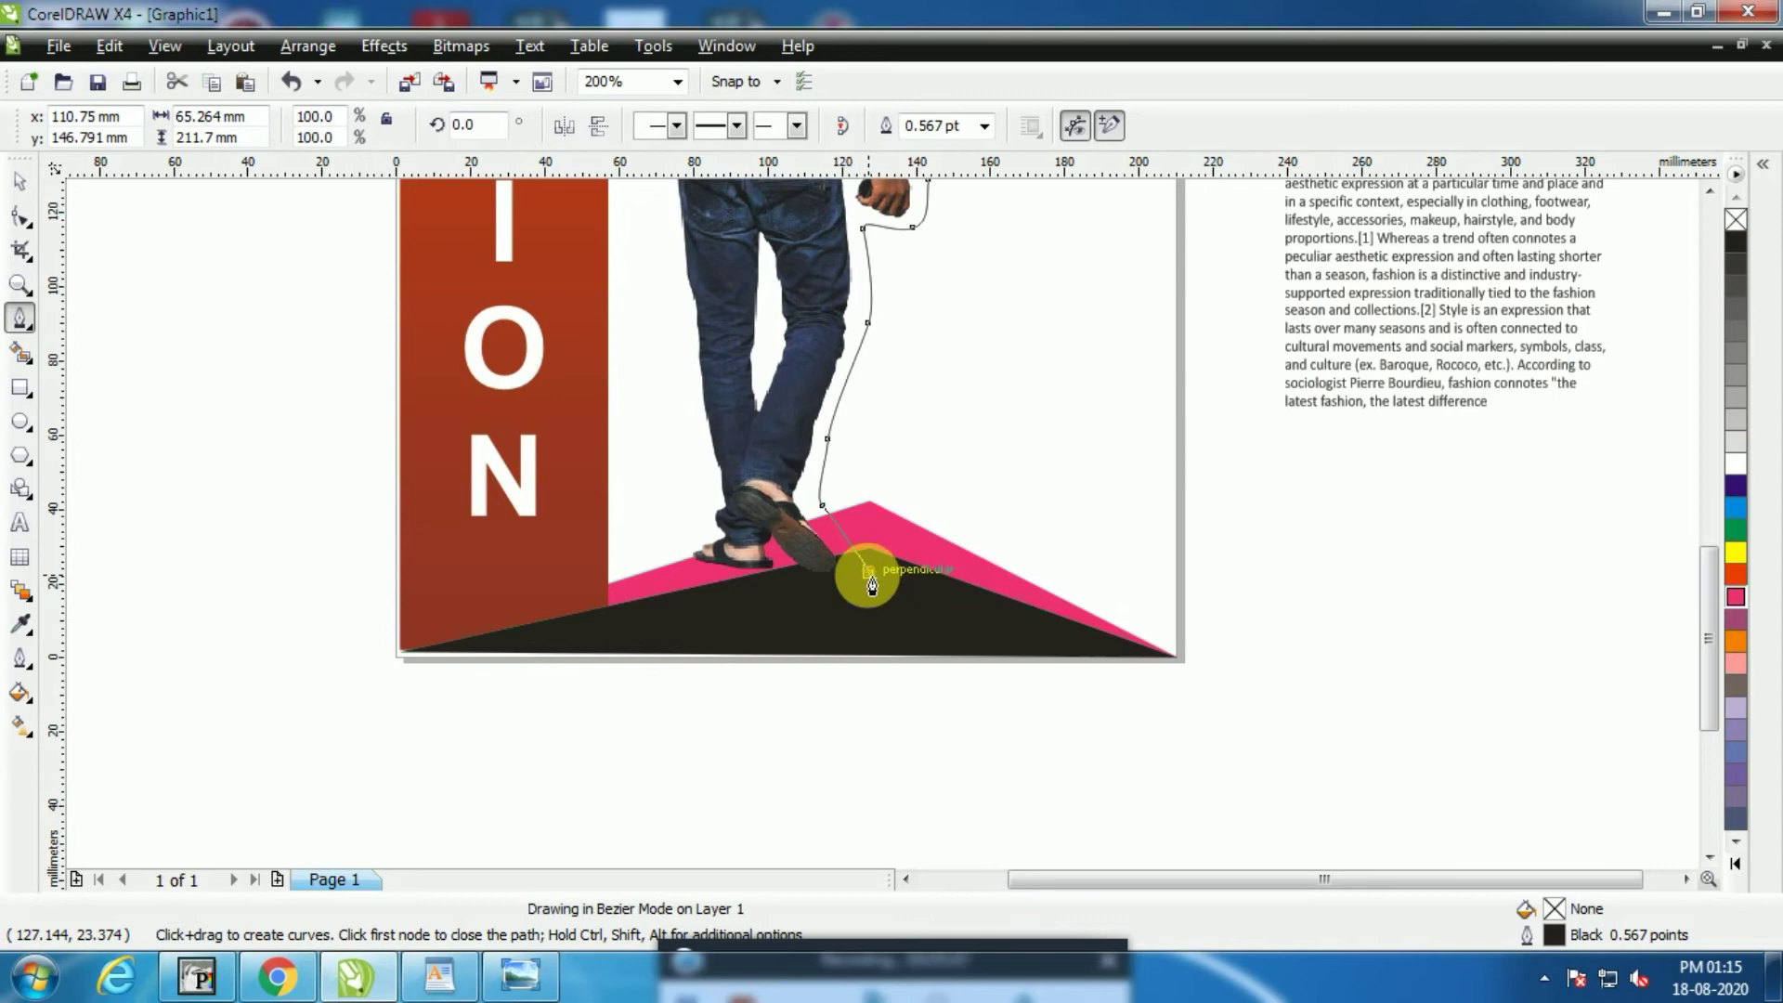
Carry the curve under the feet and up the man's left side, closing it at its start beside the head
left_click(803, 603)
left_click_drag(697, 608, 666, 557)
left_click(649, 470)
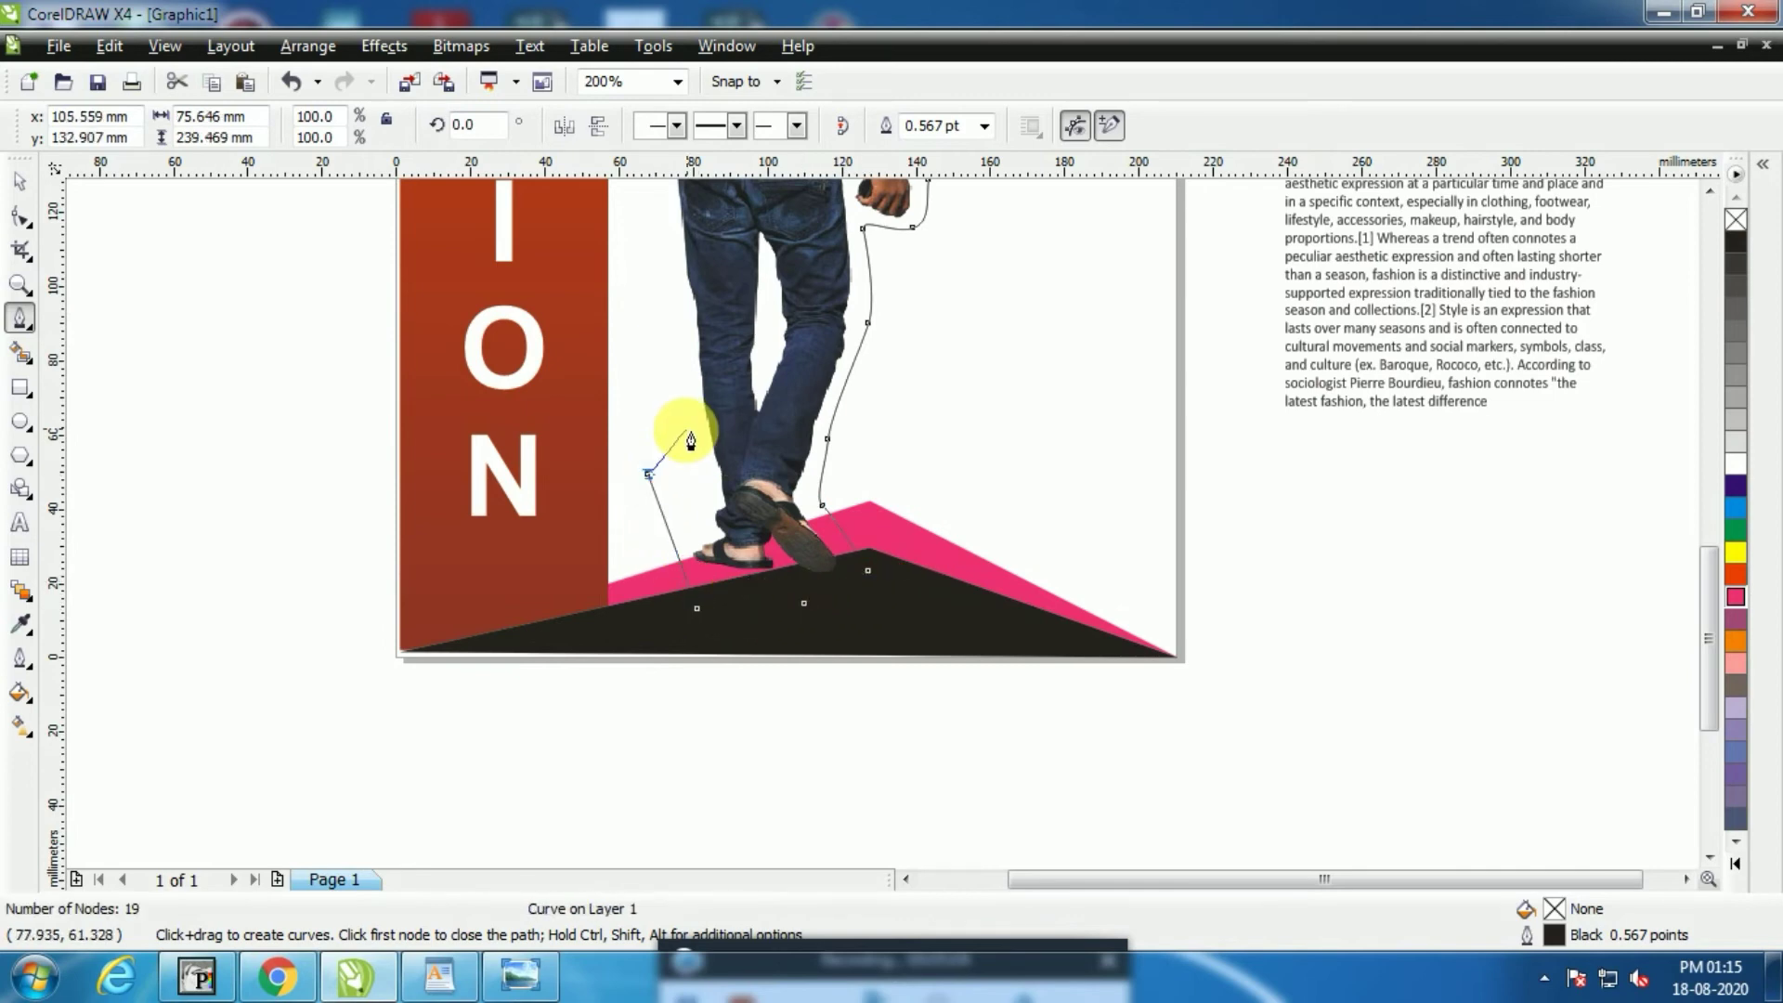
scroll(966, 470, "down", 1)
left_click(865, 334)
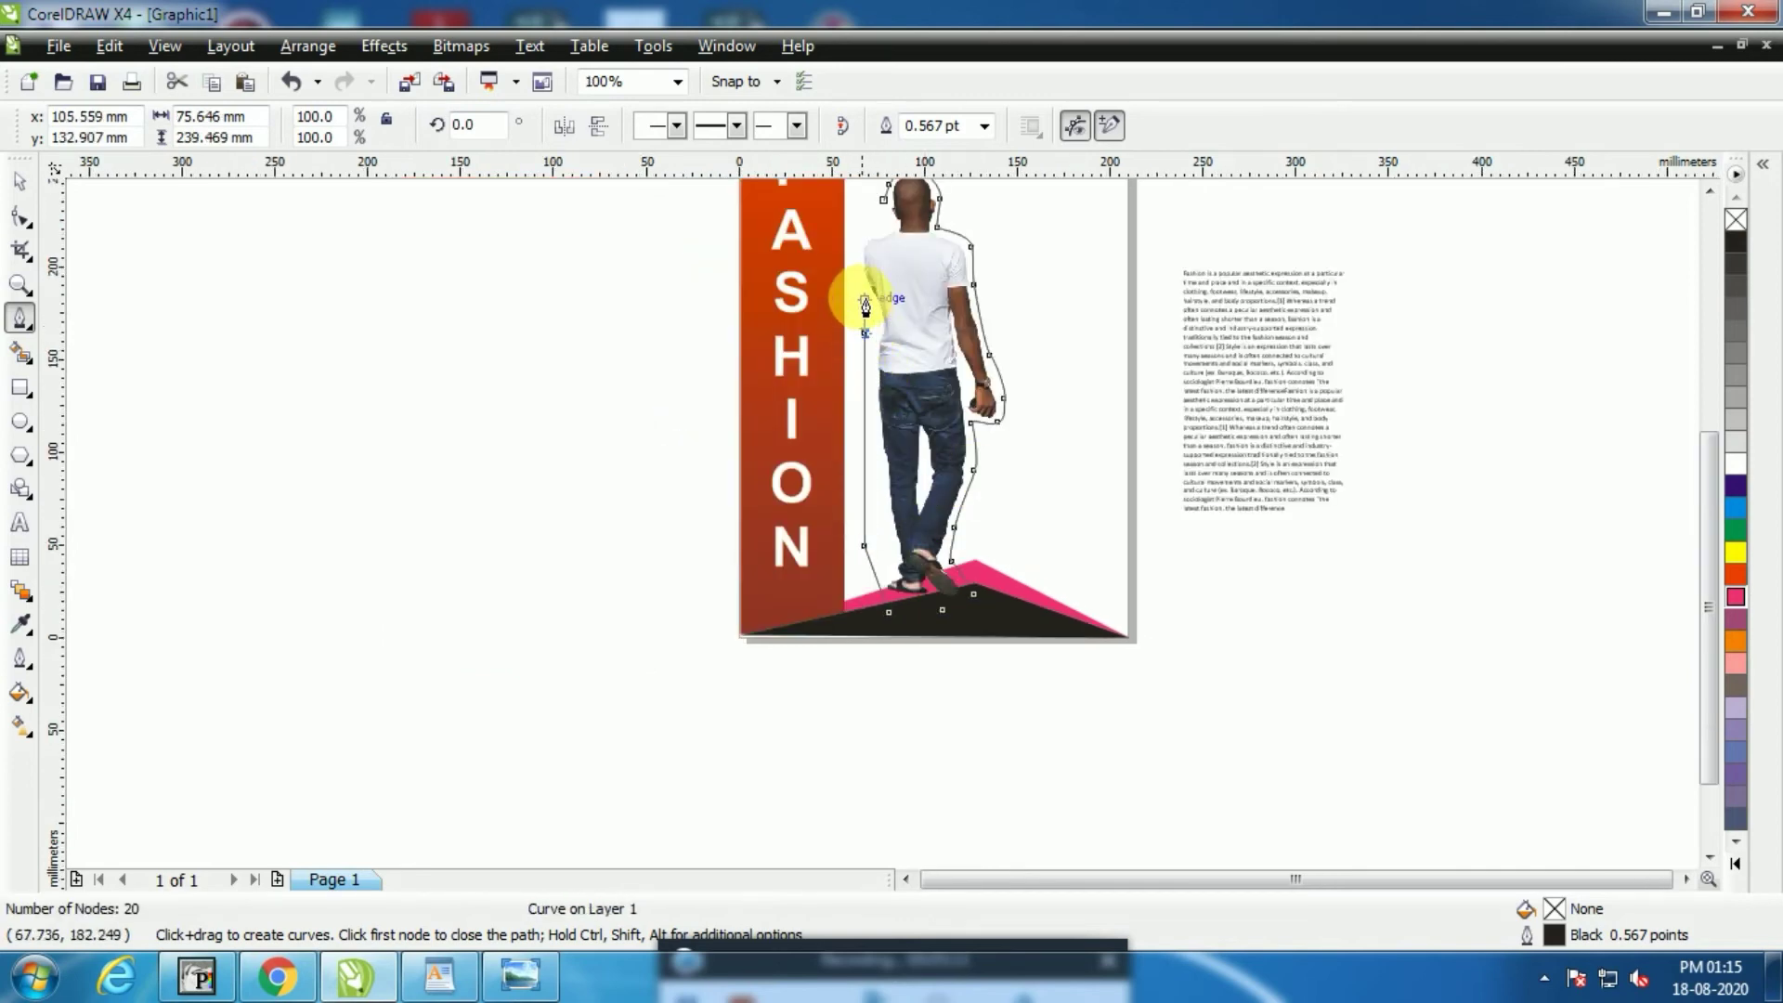
left_click_drag(857, 279, 947, 169)
left_click(853, 230)
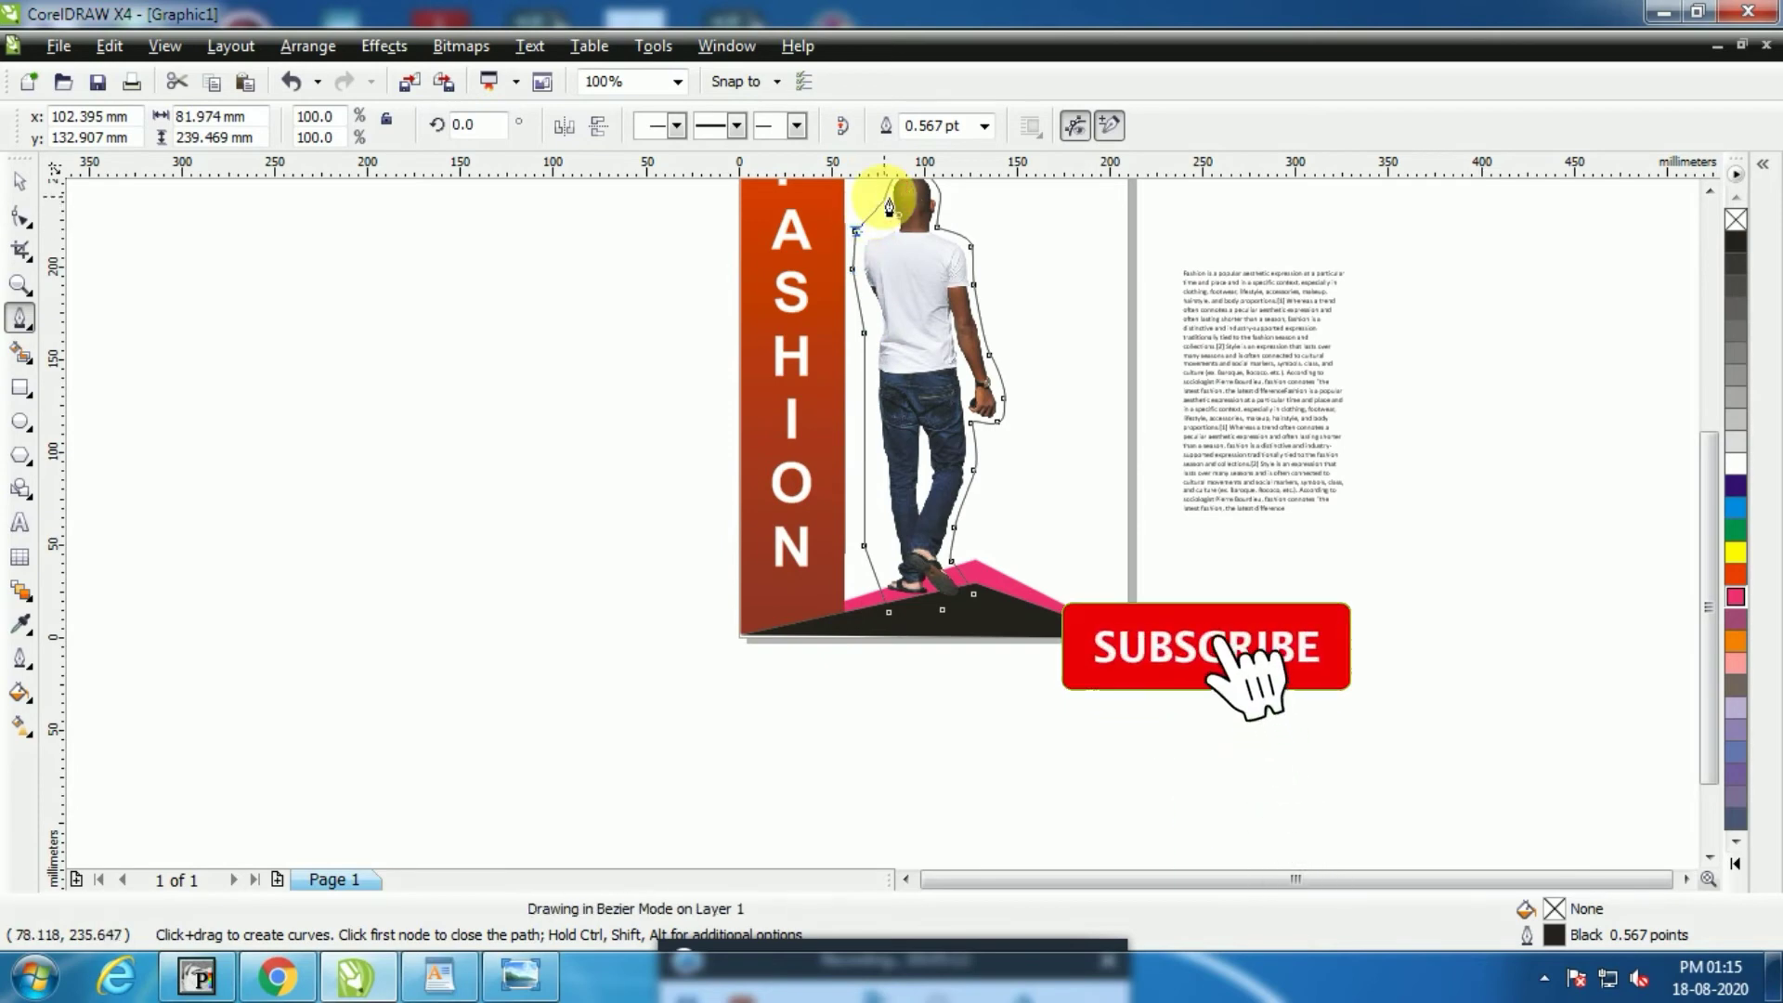
scroll(1019, 288, "down", 1)
scroll(875, 501, "up", 2)
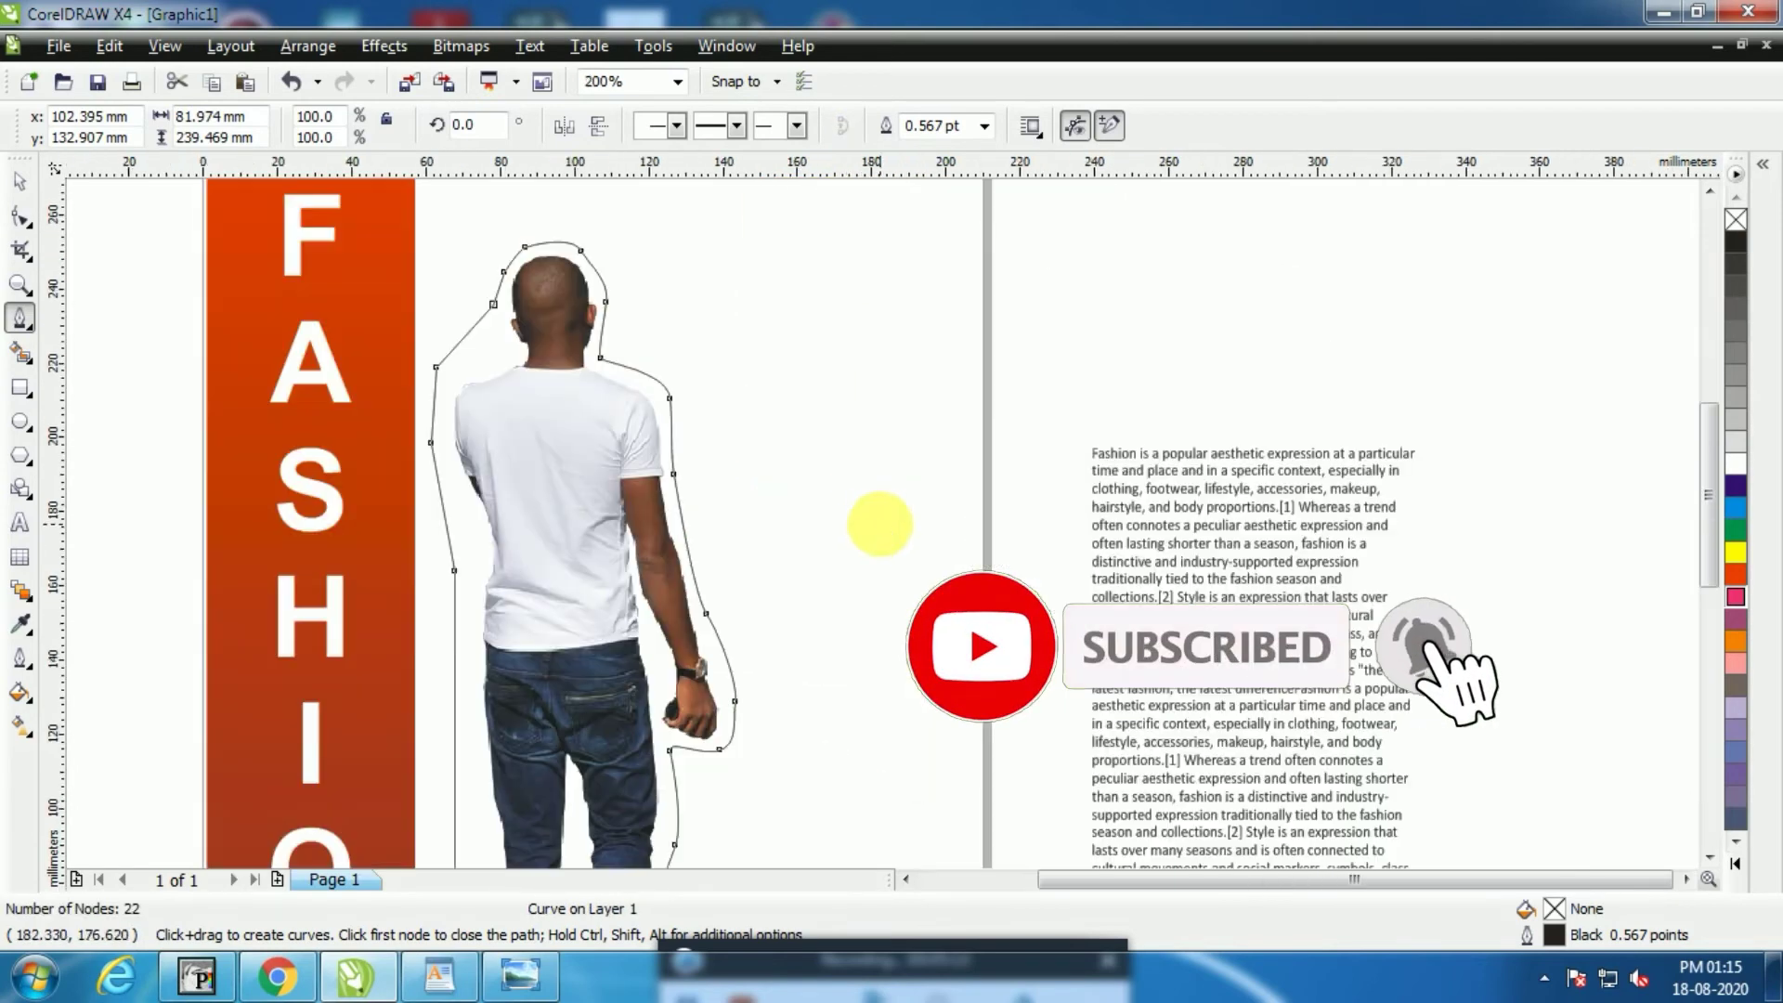
Set the closed curve around the man to wrap paragraph text with the contour Straddle Text style
left_click(20, 180)
left_click(657, 380)
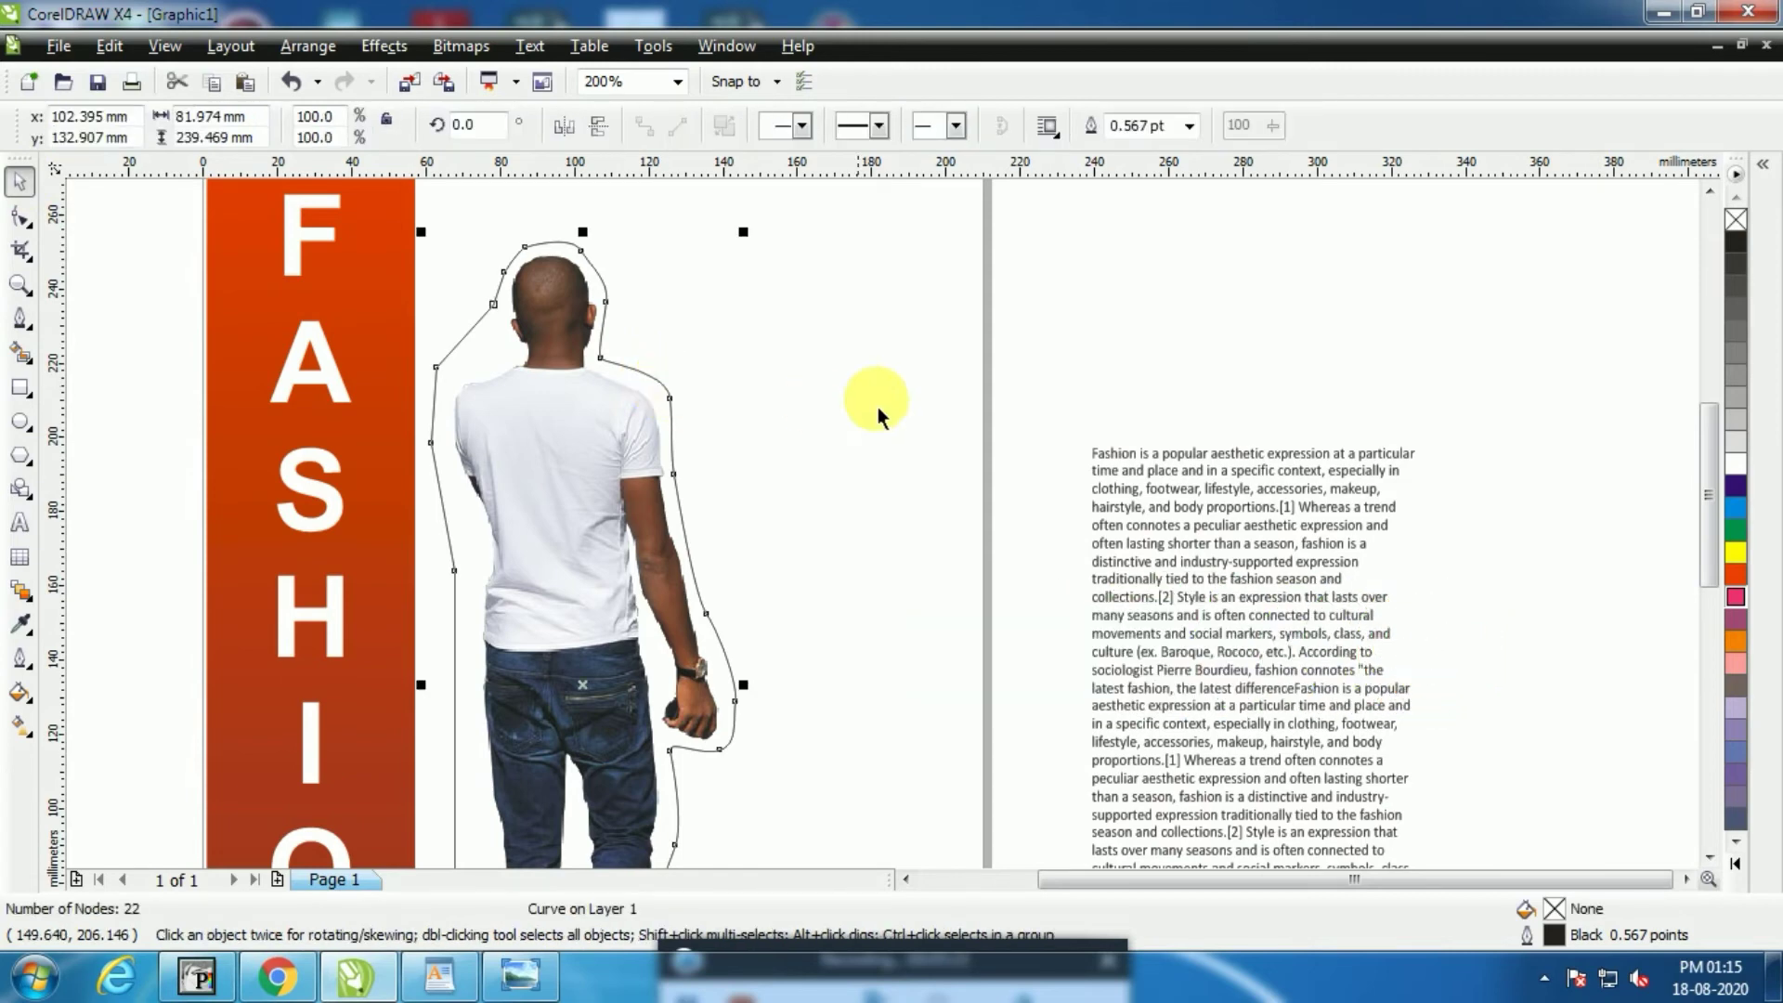
left_click(1049, 130)
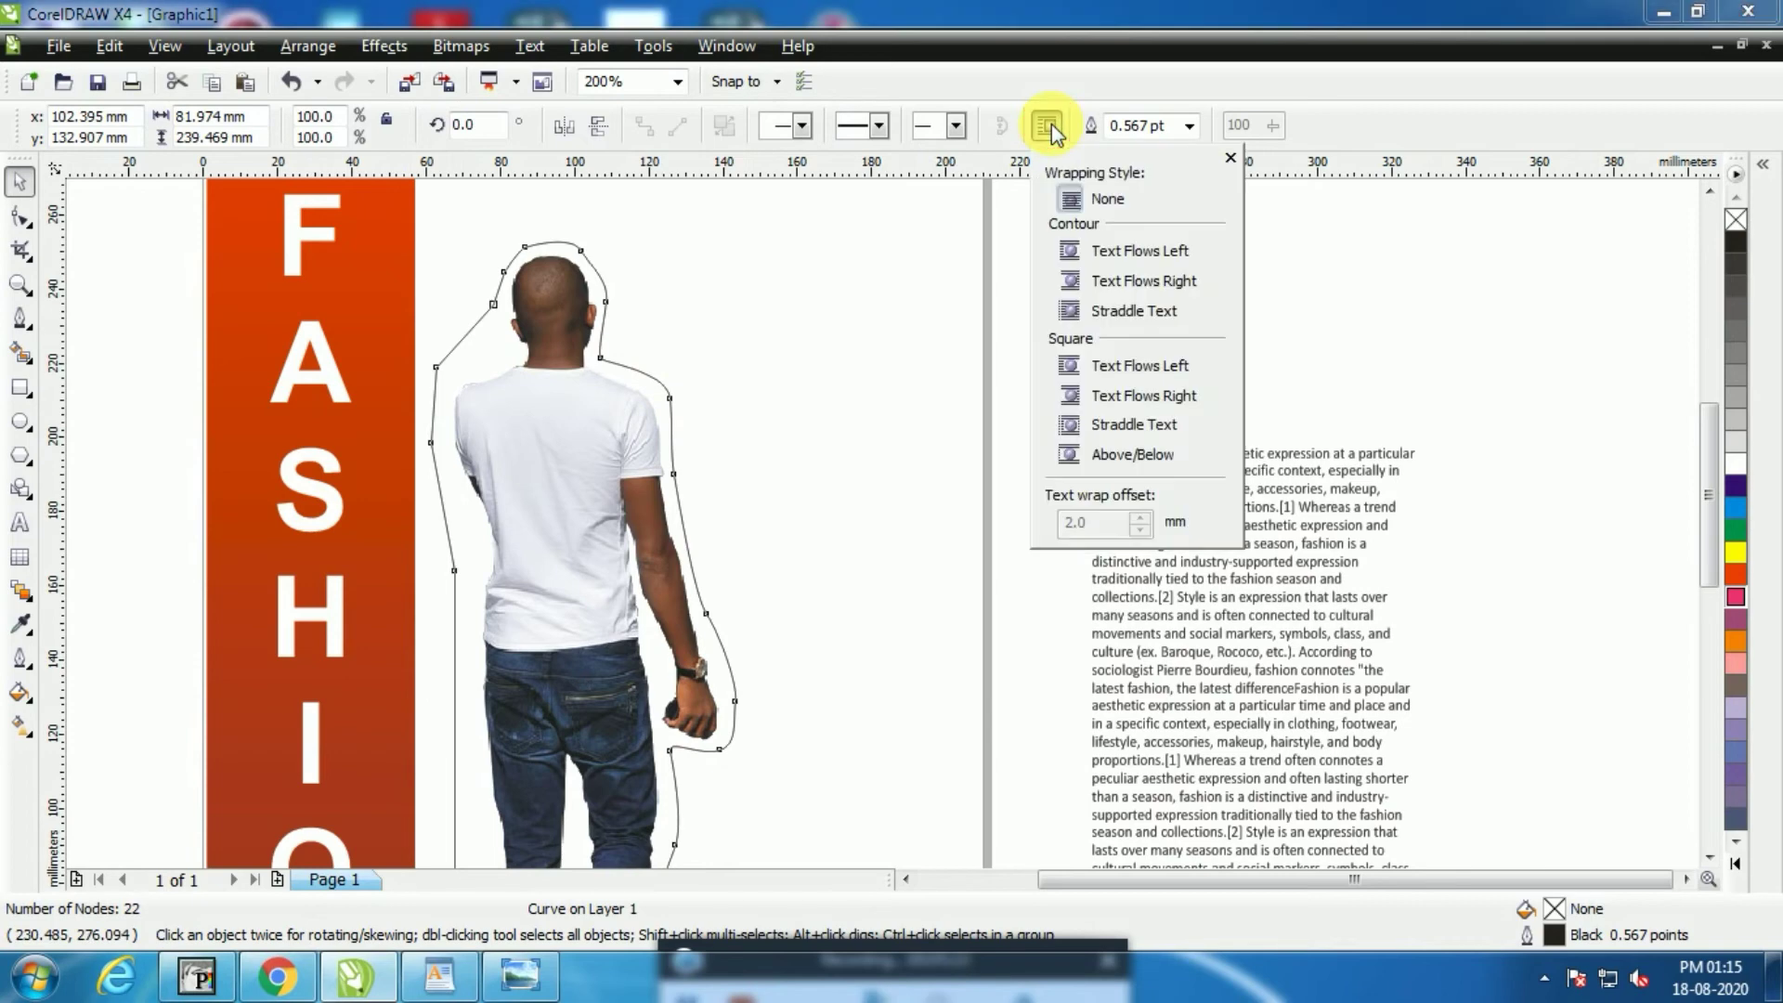
left_click(1157, 315)
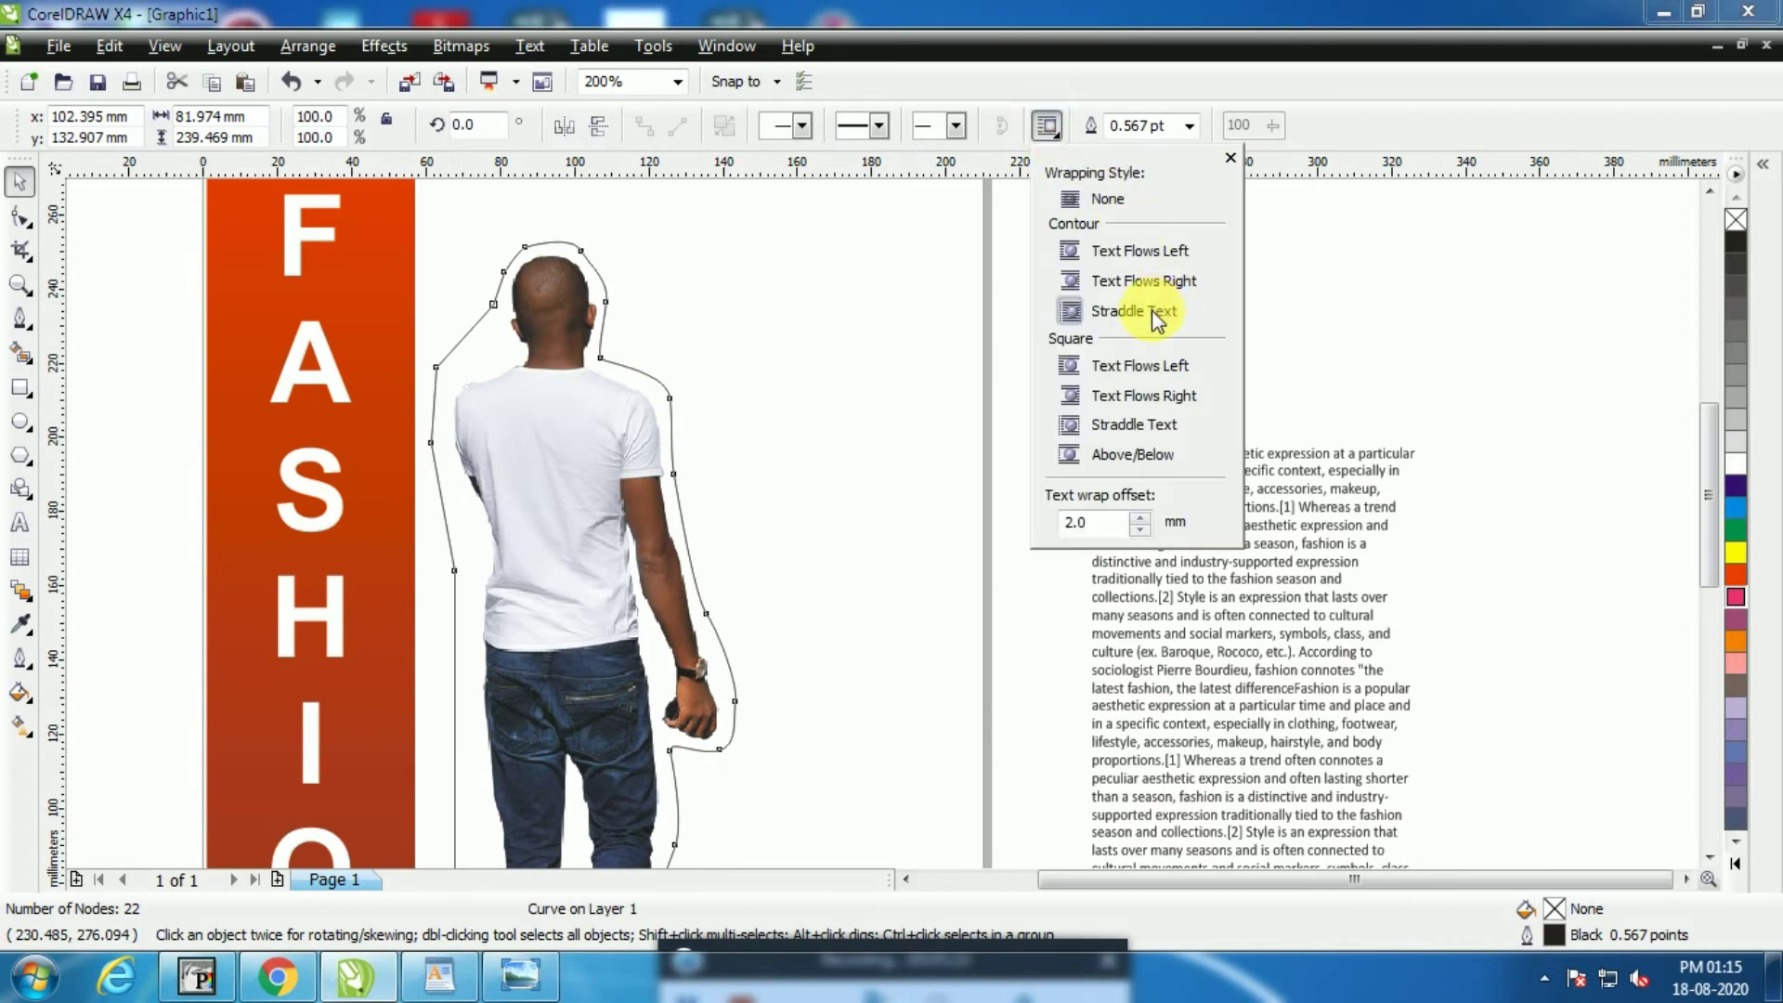
Move the body text frame onto the page so it overlaps the right side of the wrap curve, centred near X 147, Y 163 mm
scroll(855, 478, "down", 2)
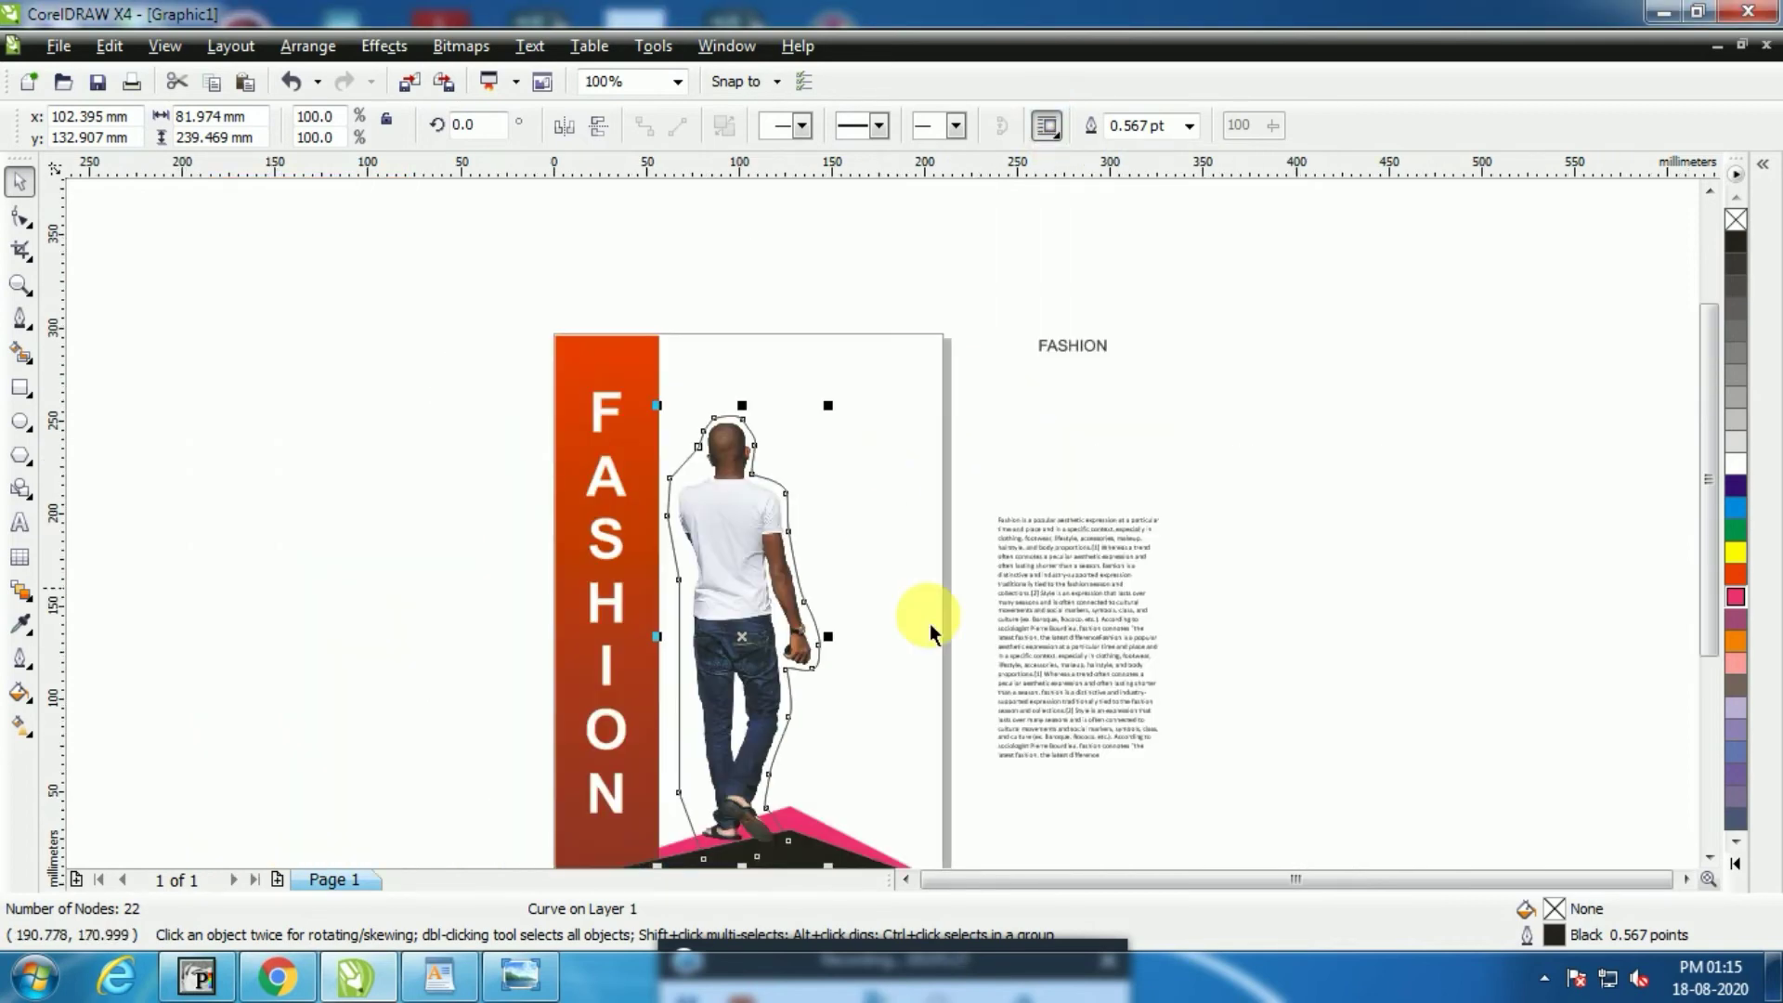
left_click(1077, 636)
left_click_drag(1093, 637, 907, 624)
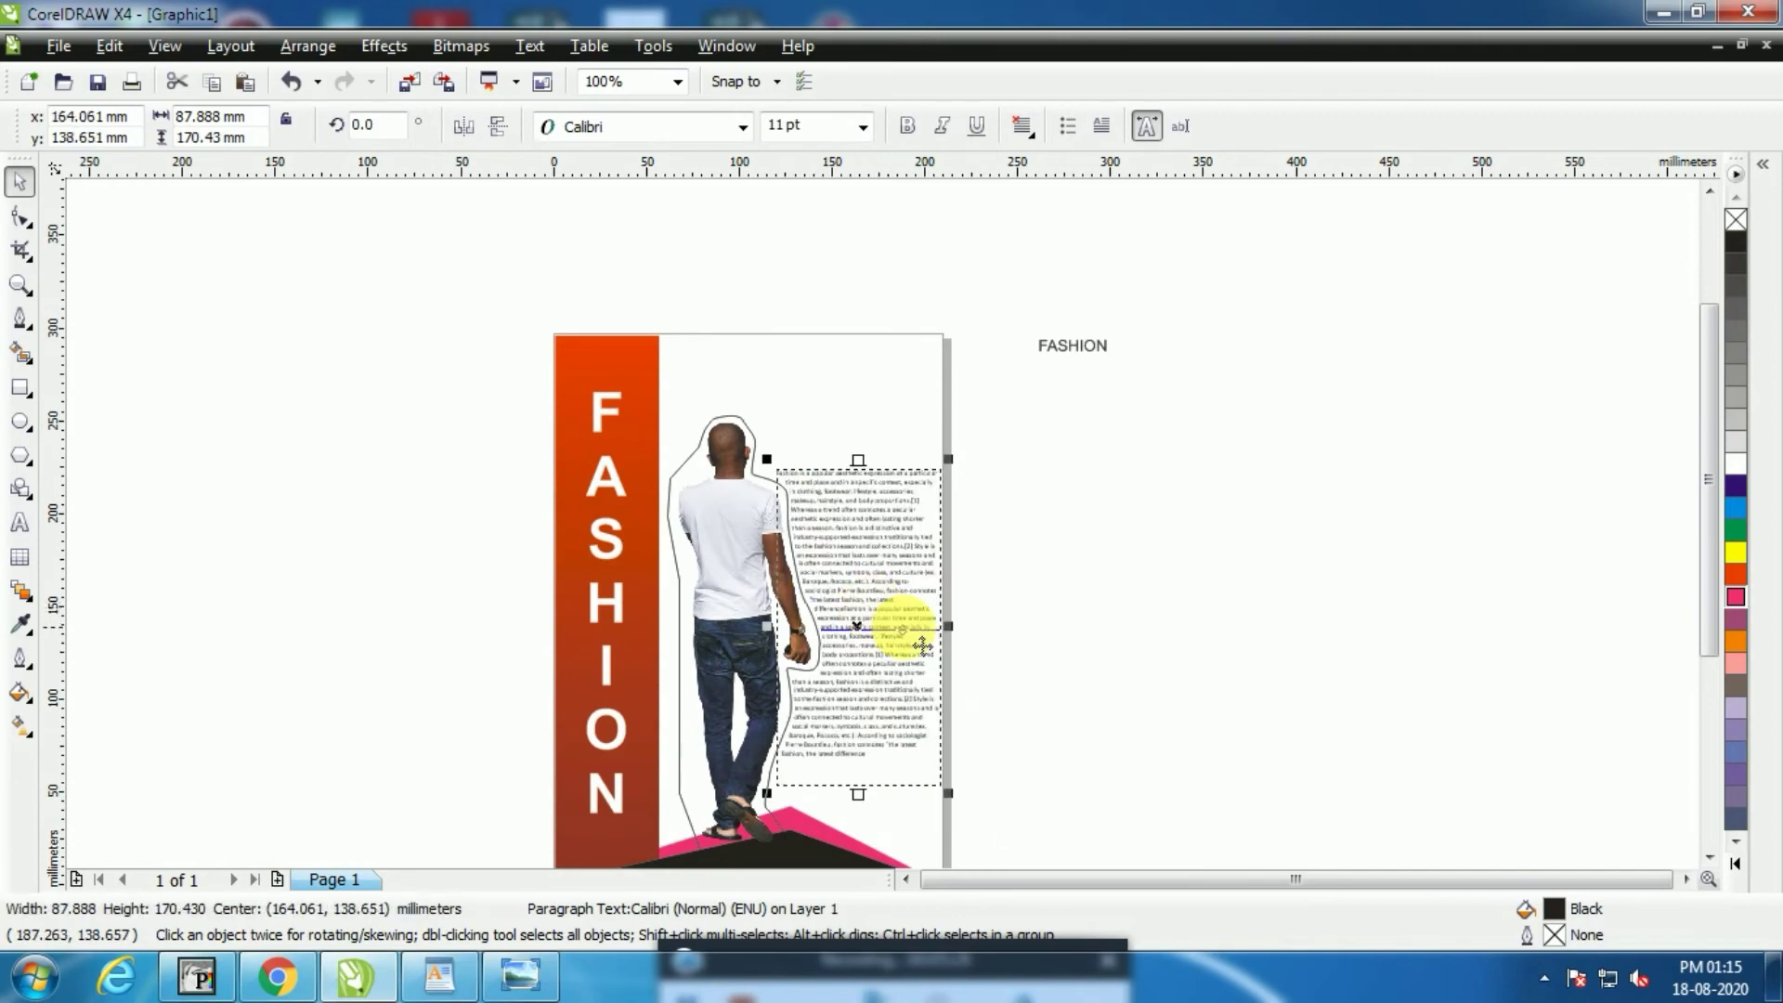
scroll(907, 625, "up", 2)
scroll(883, 520, "up", 2)
left_click_drag(876, 517, 1126, 478)
scroll(1126, 477, "up", 1)
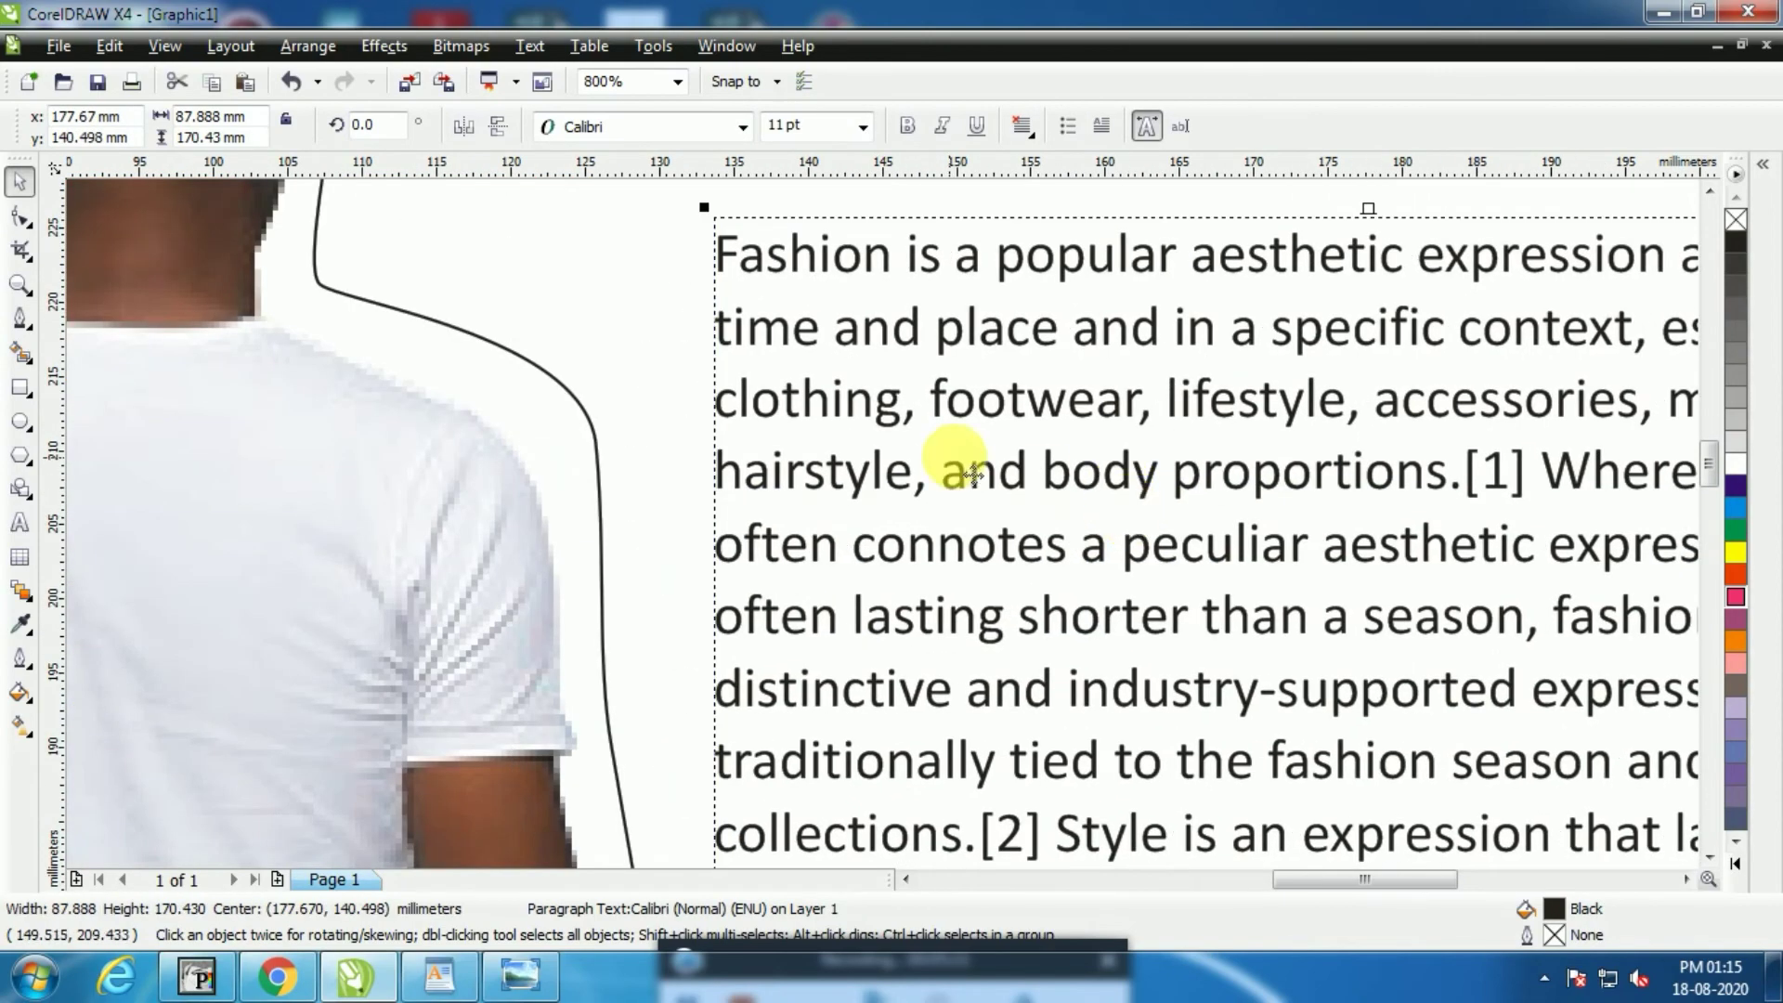
scroll(955, 457, "down", 1)
left_click_drag(938, 569, 843, 449)
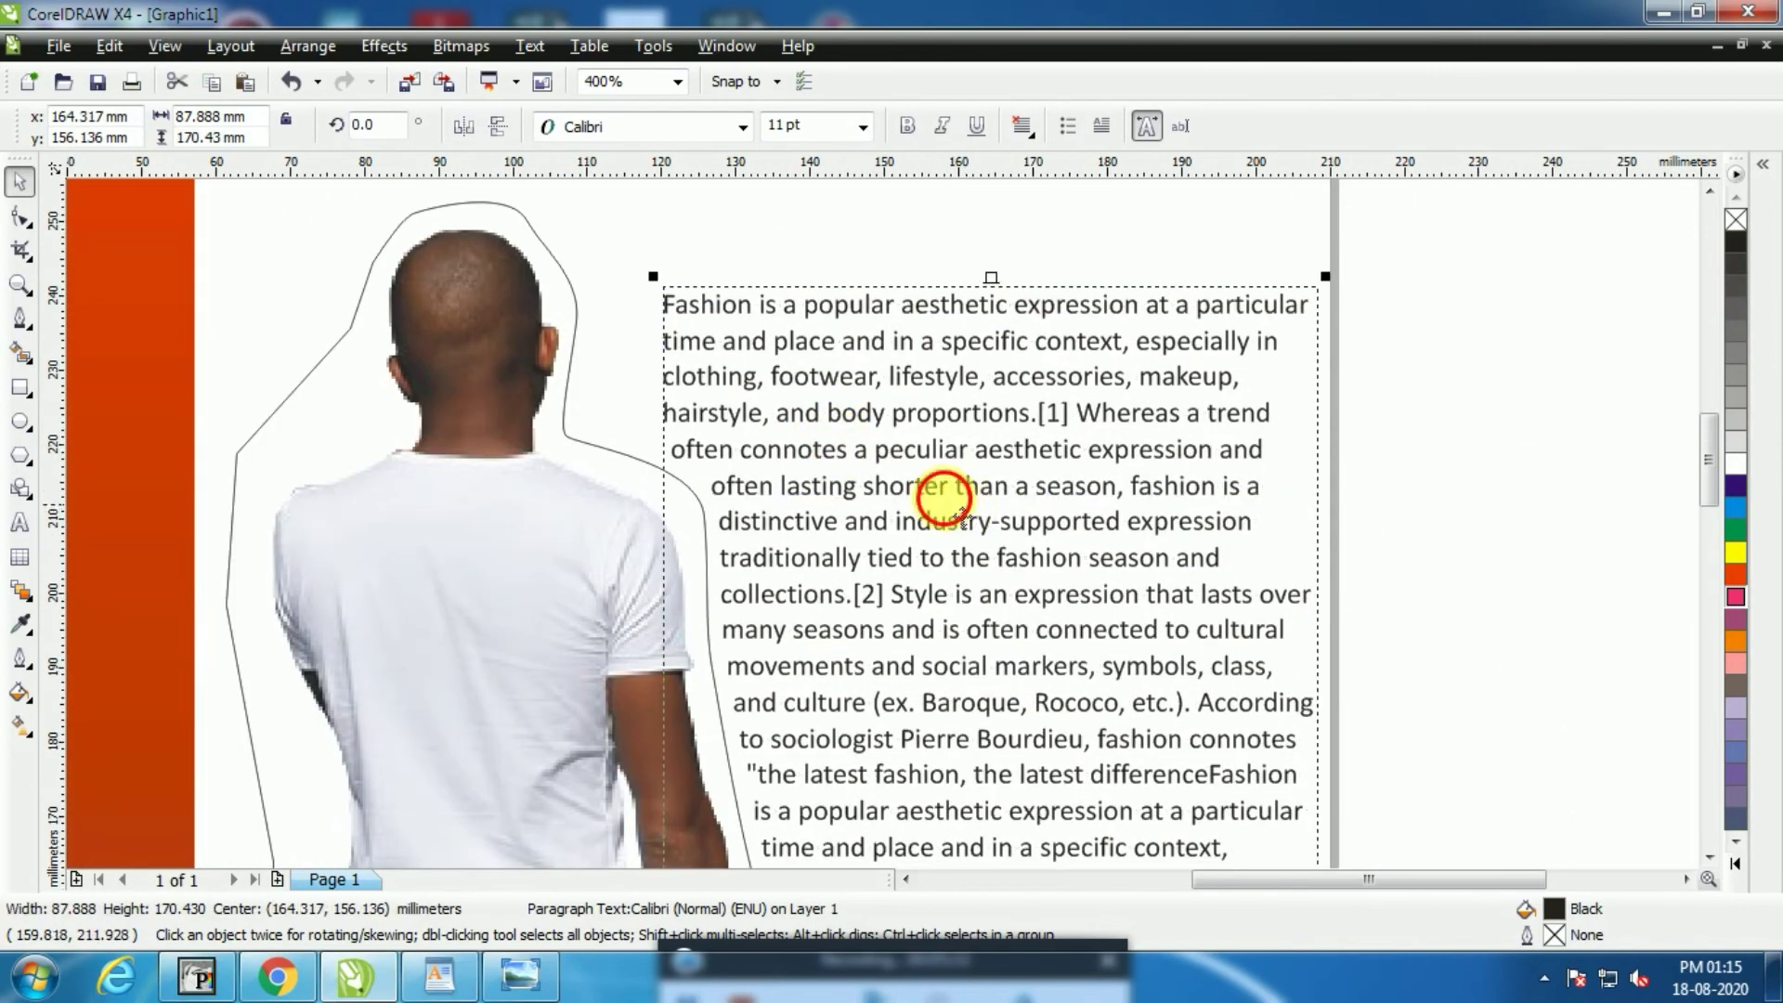
left_click_drag(938, 493, 861, 445)
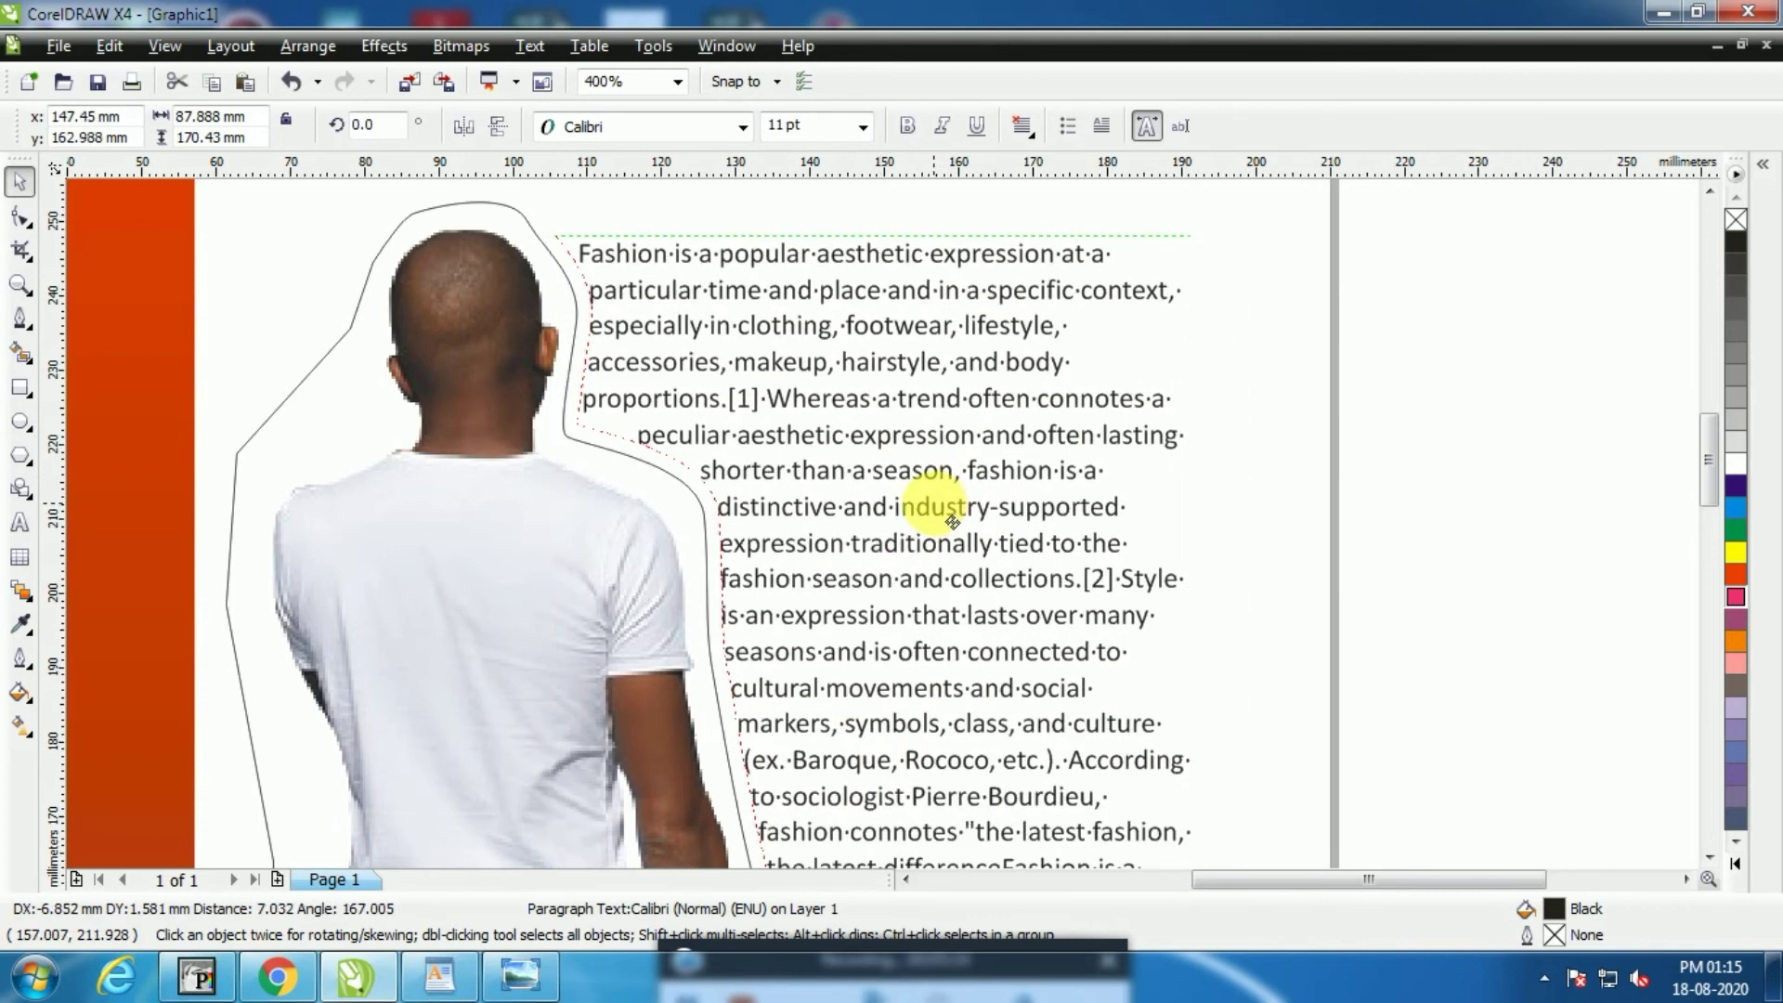
Fully justify the body text and shift its frame slightly left, to about X 145 mm
left_click(1008, 554)
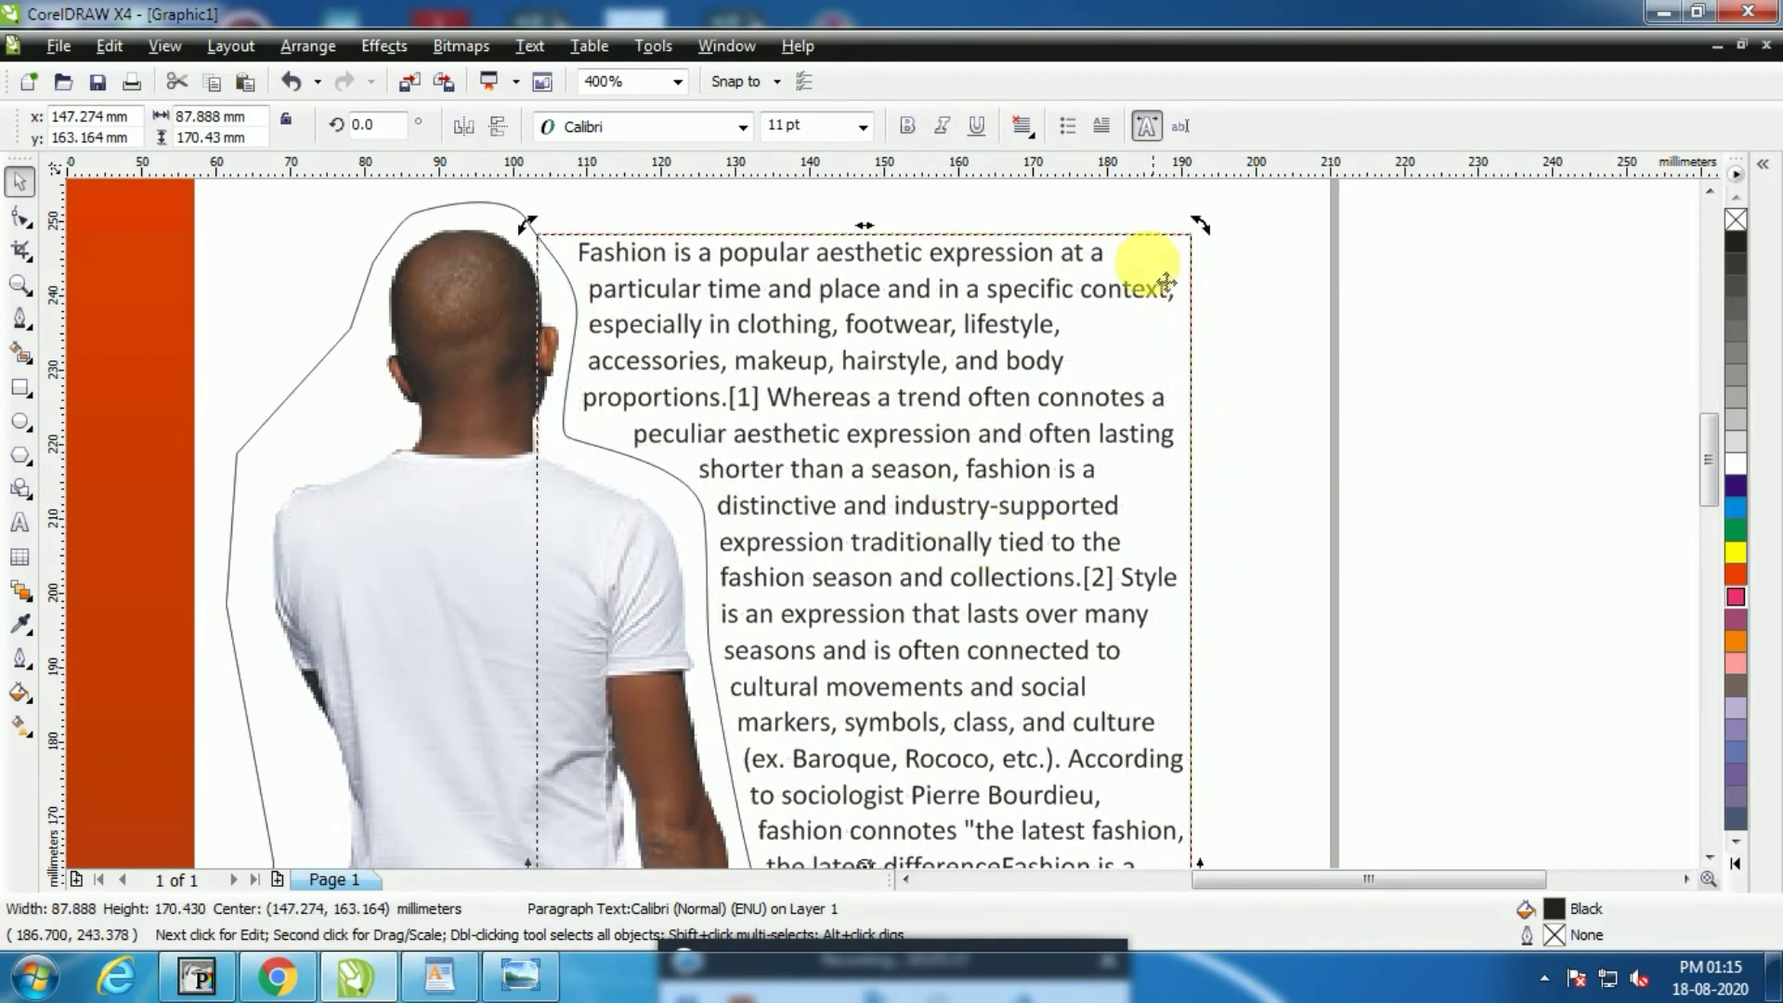
left_click(1023, 128)
left_click(1121, 273)
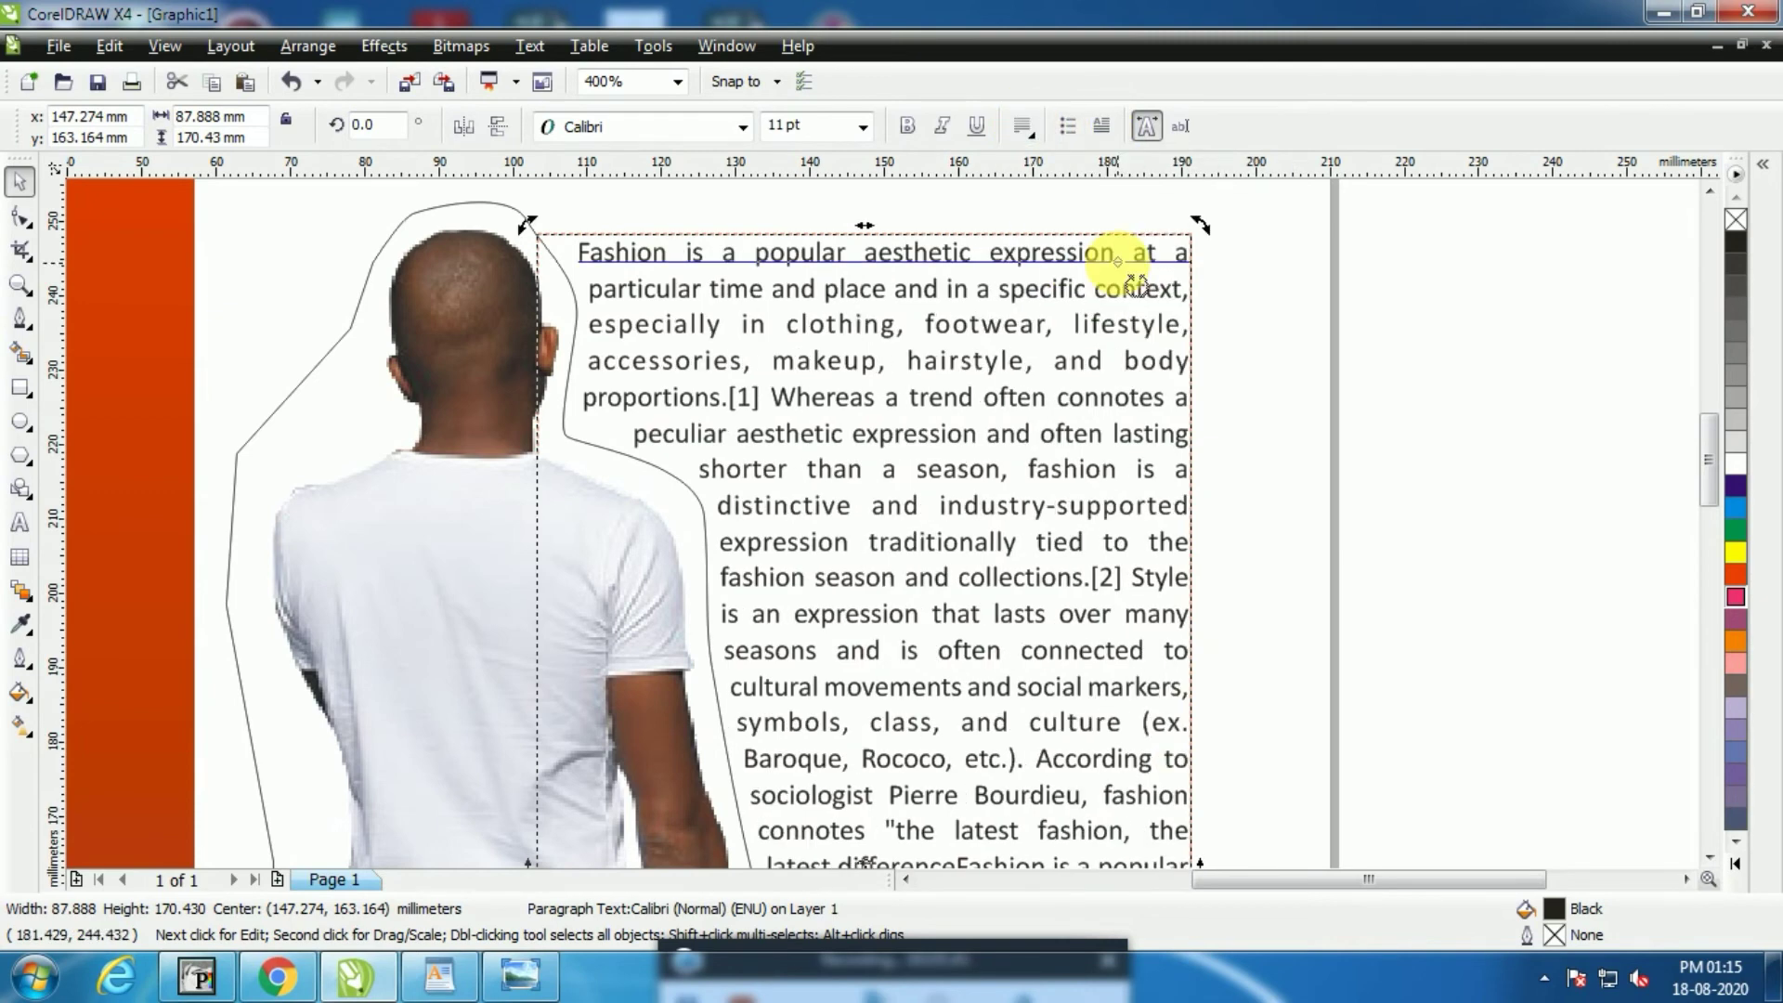
left_click_drag(1122, 438, 1104, 440)
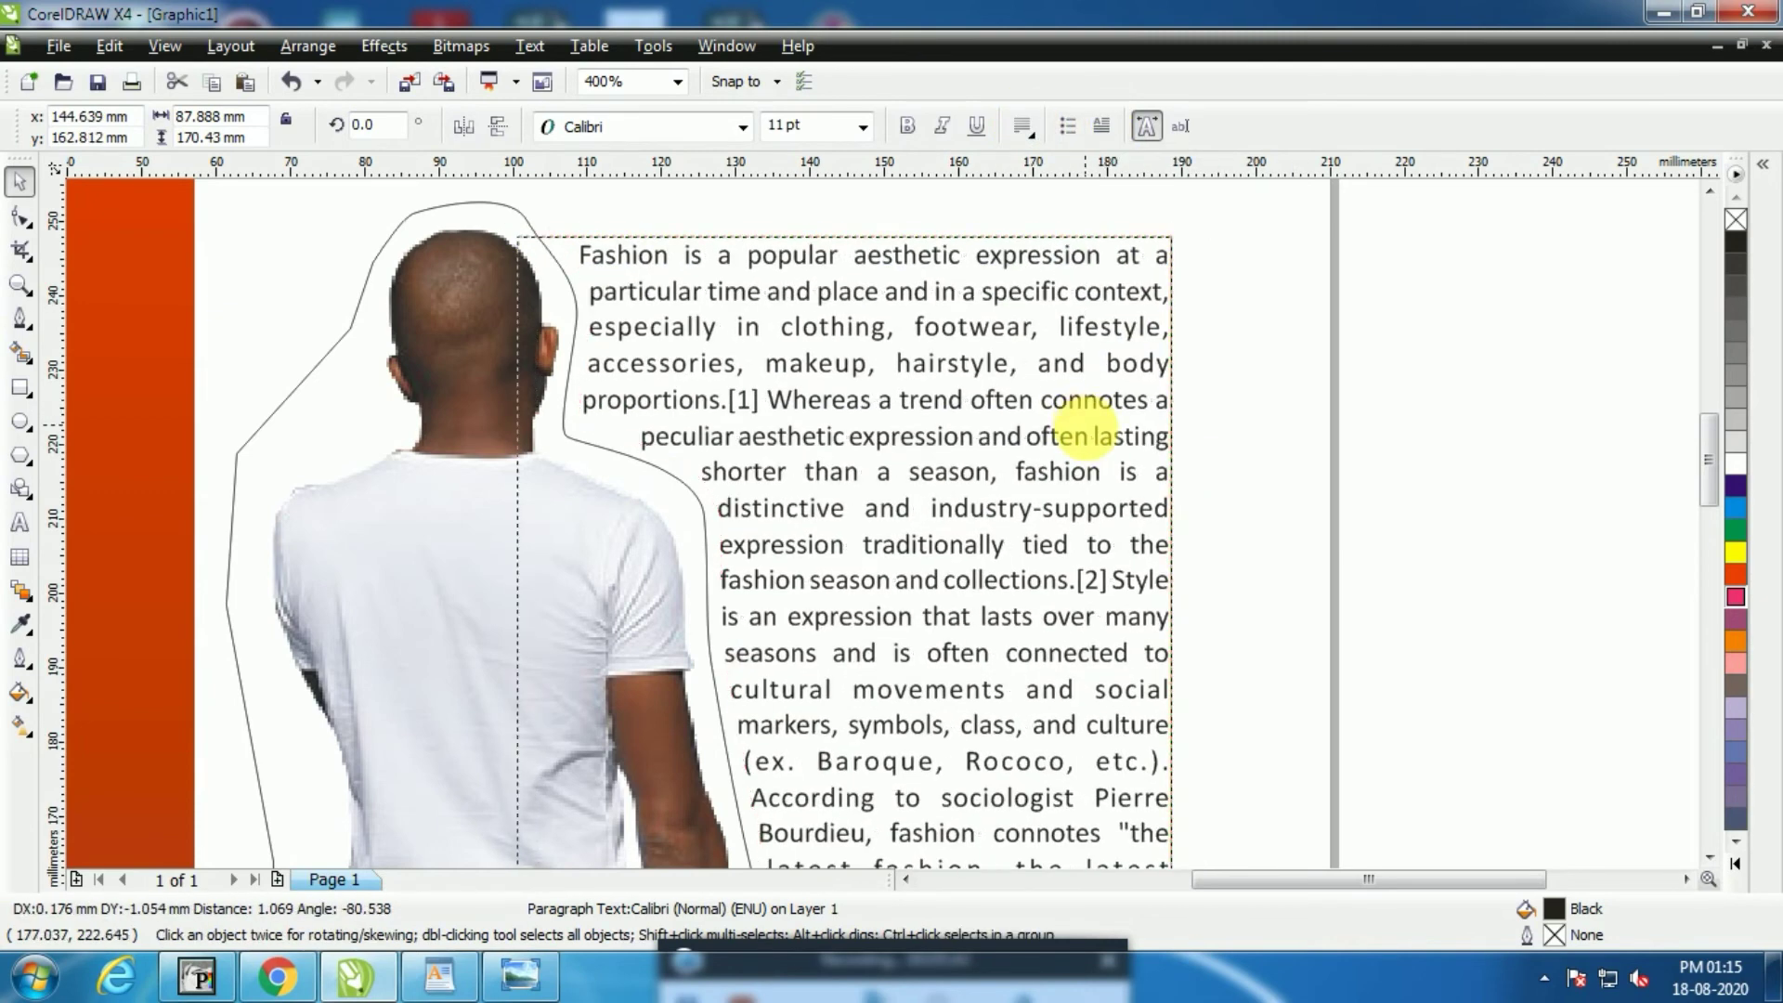
Widen the body text frame to about 96 mm and move it down to about X 151, Y 142 mm
scroll(1077, 429, "down", 2)
scroll(855, 676, "up", 1)
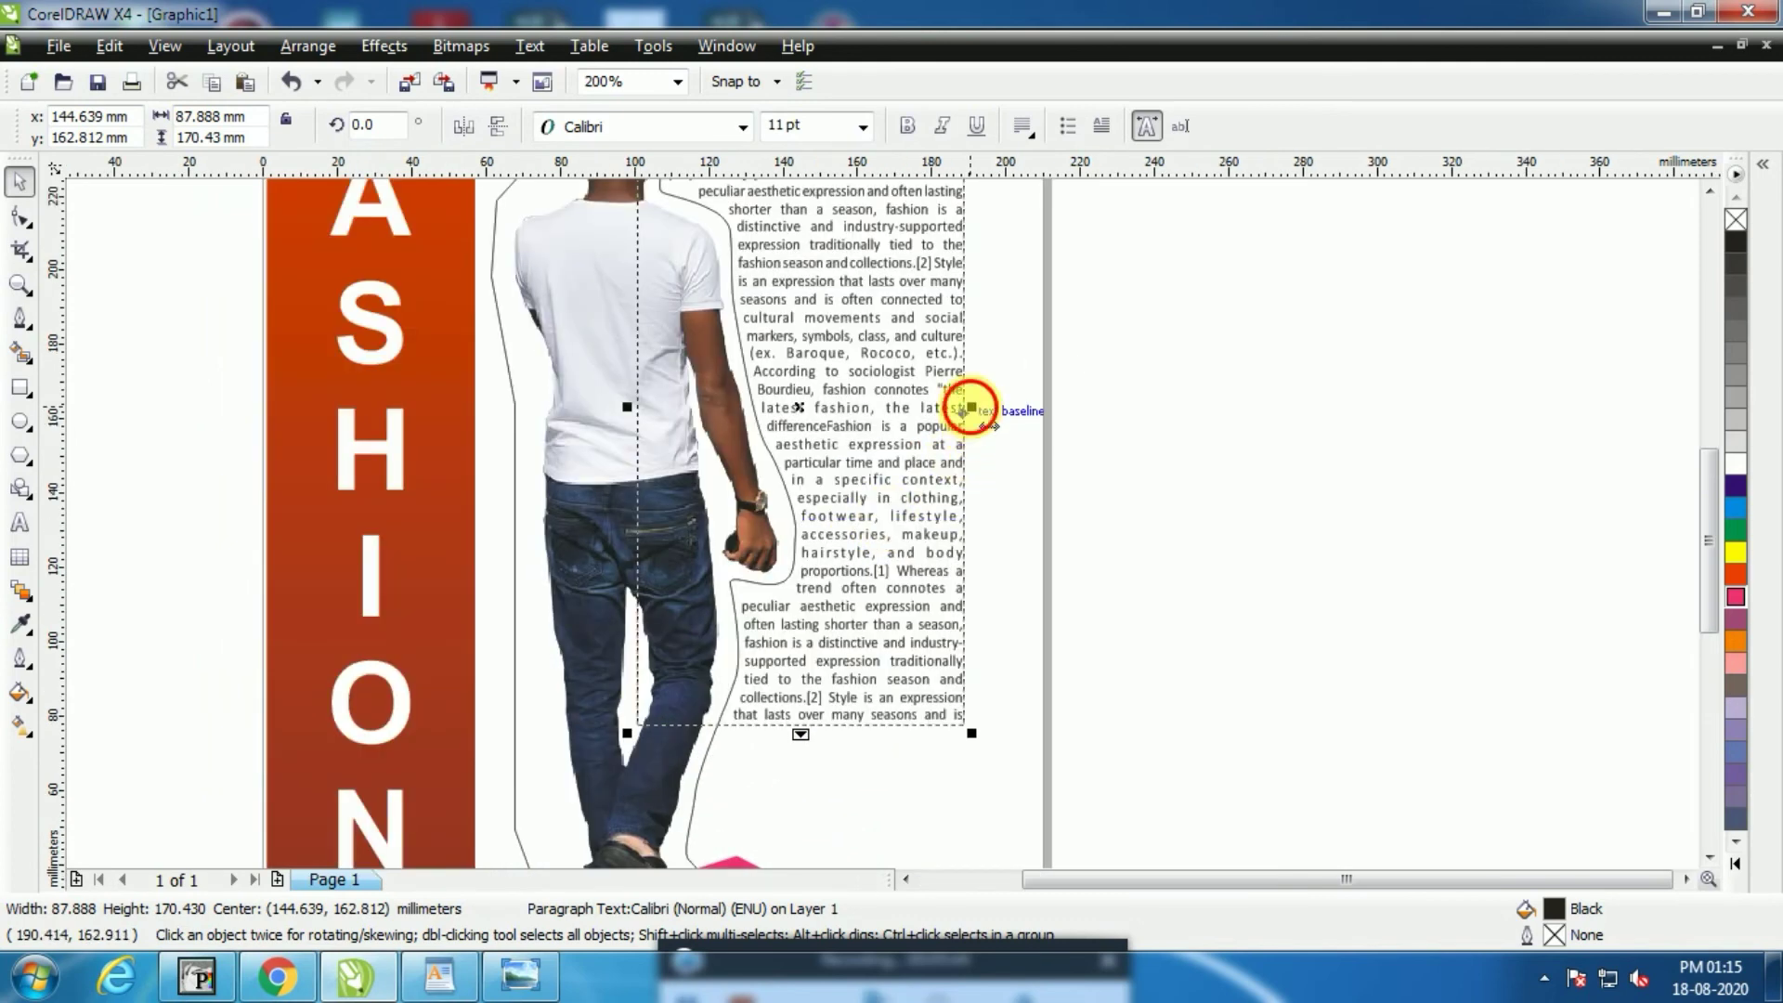
left_click_drag(970, 409, 1014, 413)
scroll(952, 696, "down", 1)
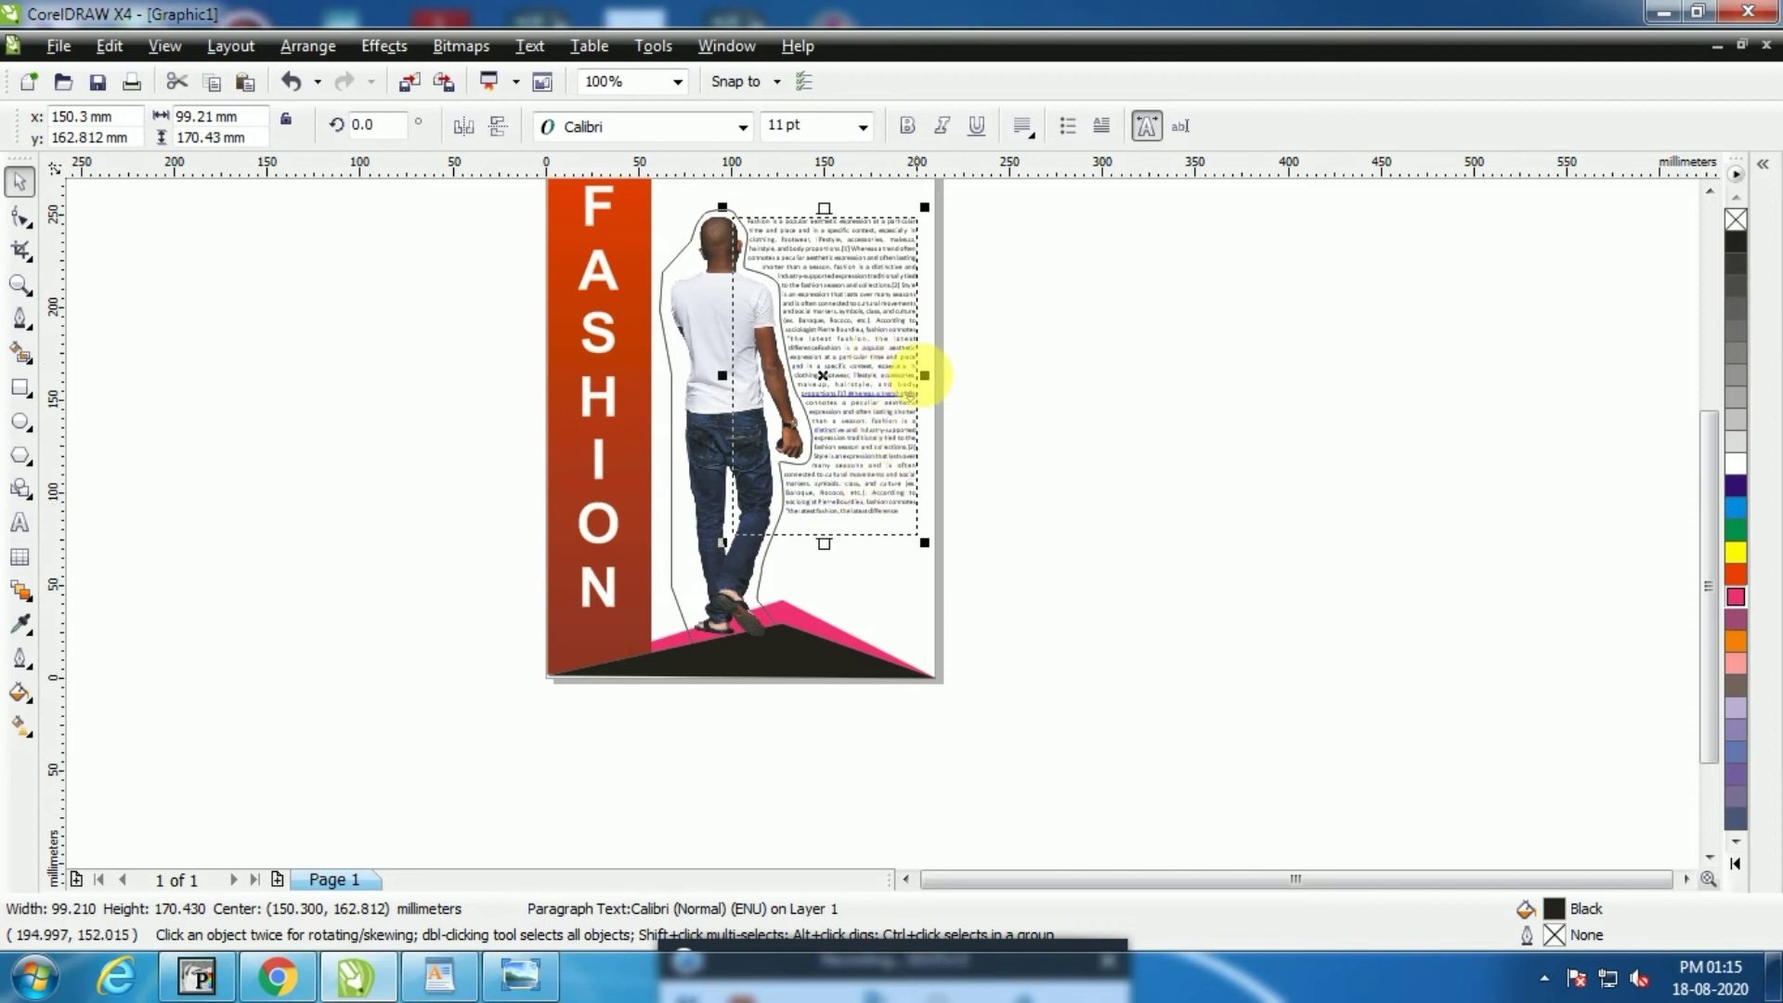
left_click_drag(924, 376, 919, 376)
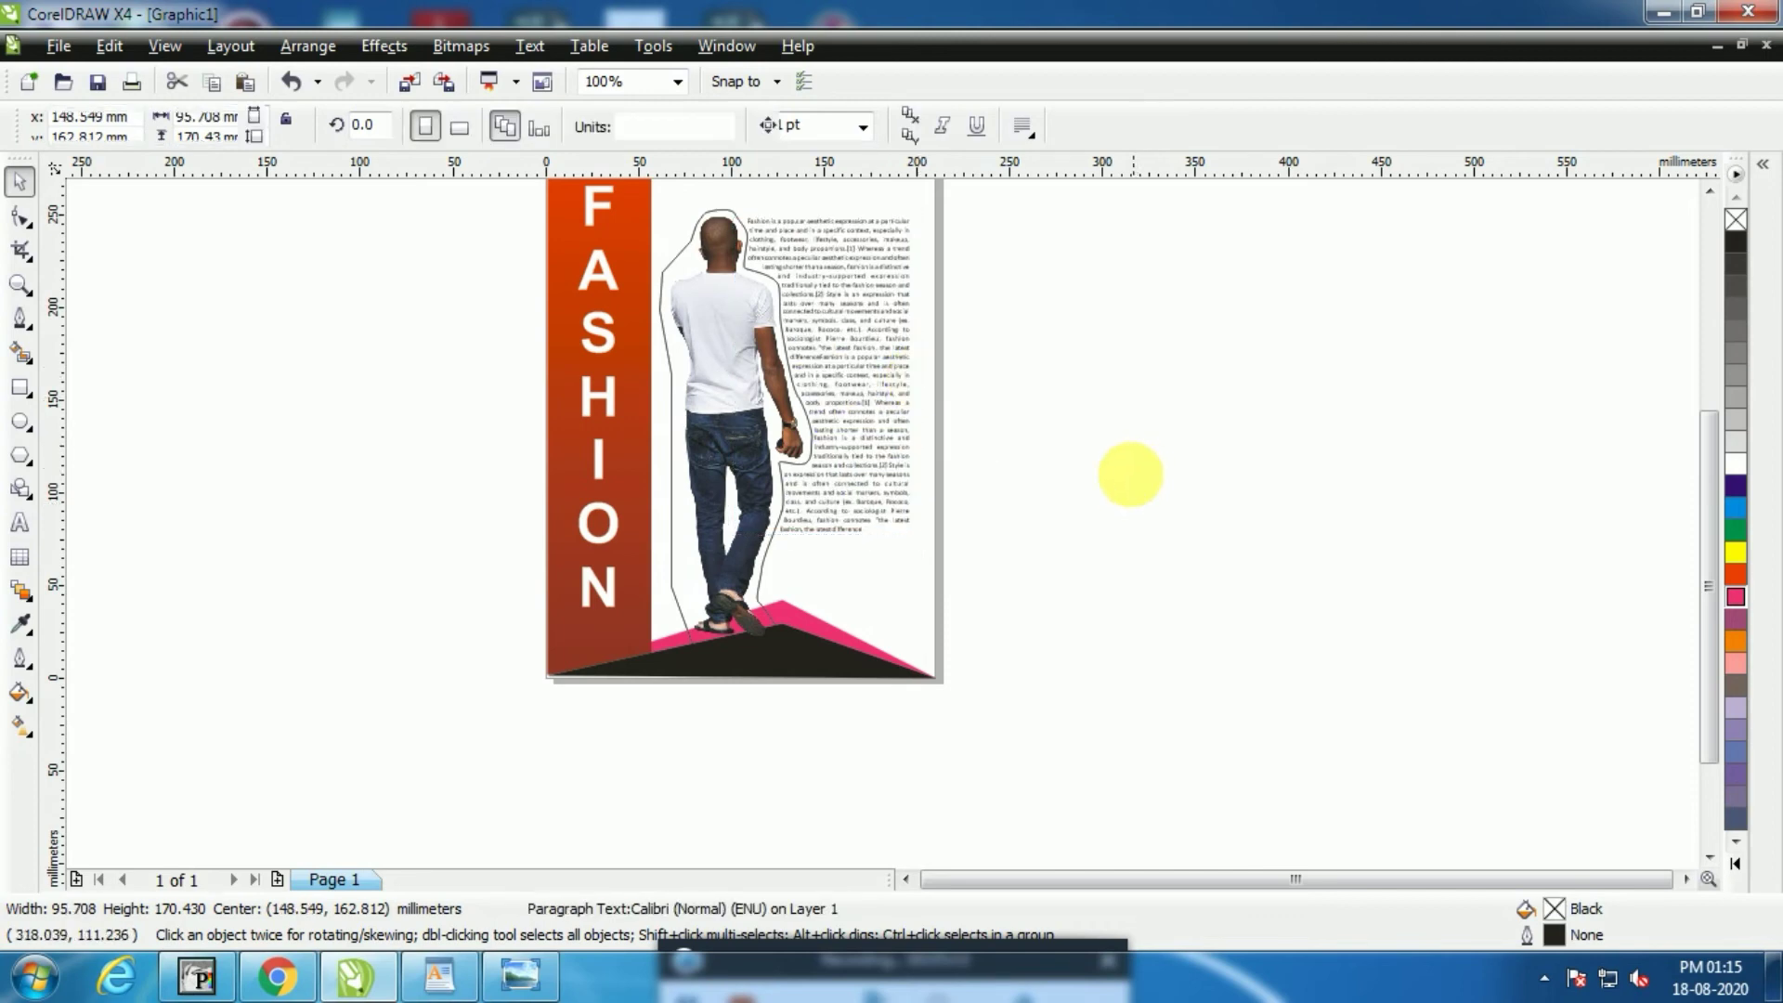
left_click(1131, 473)
mouse_move(873, 454)
left_mouse_down()
mouse_move(854, 441)
mouse_move(892, 498)
mouse_move(869, 468)
left_mouse_up()
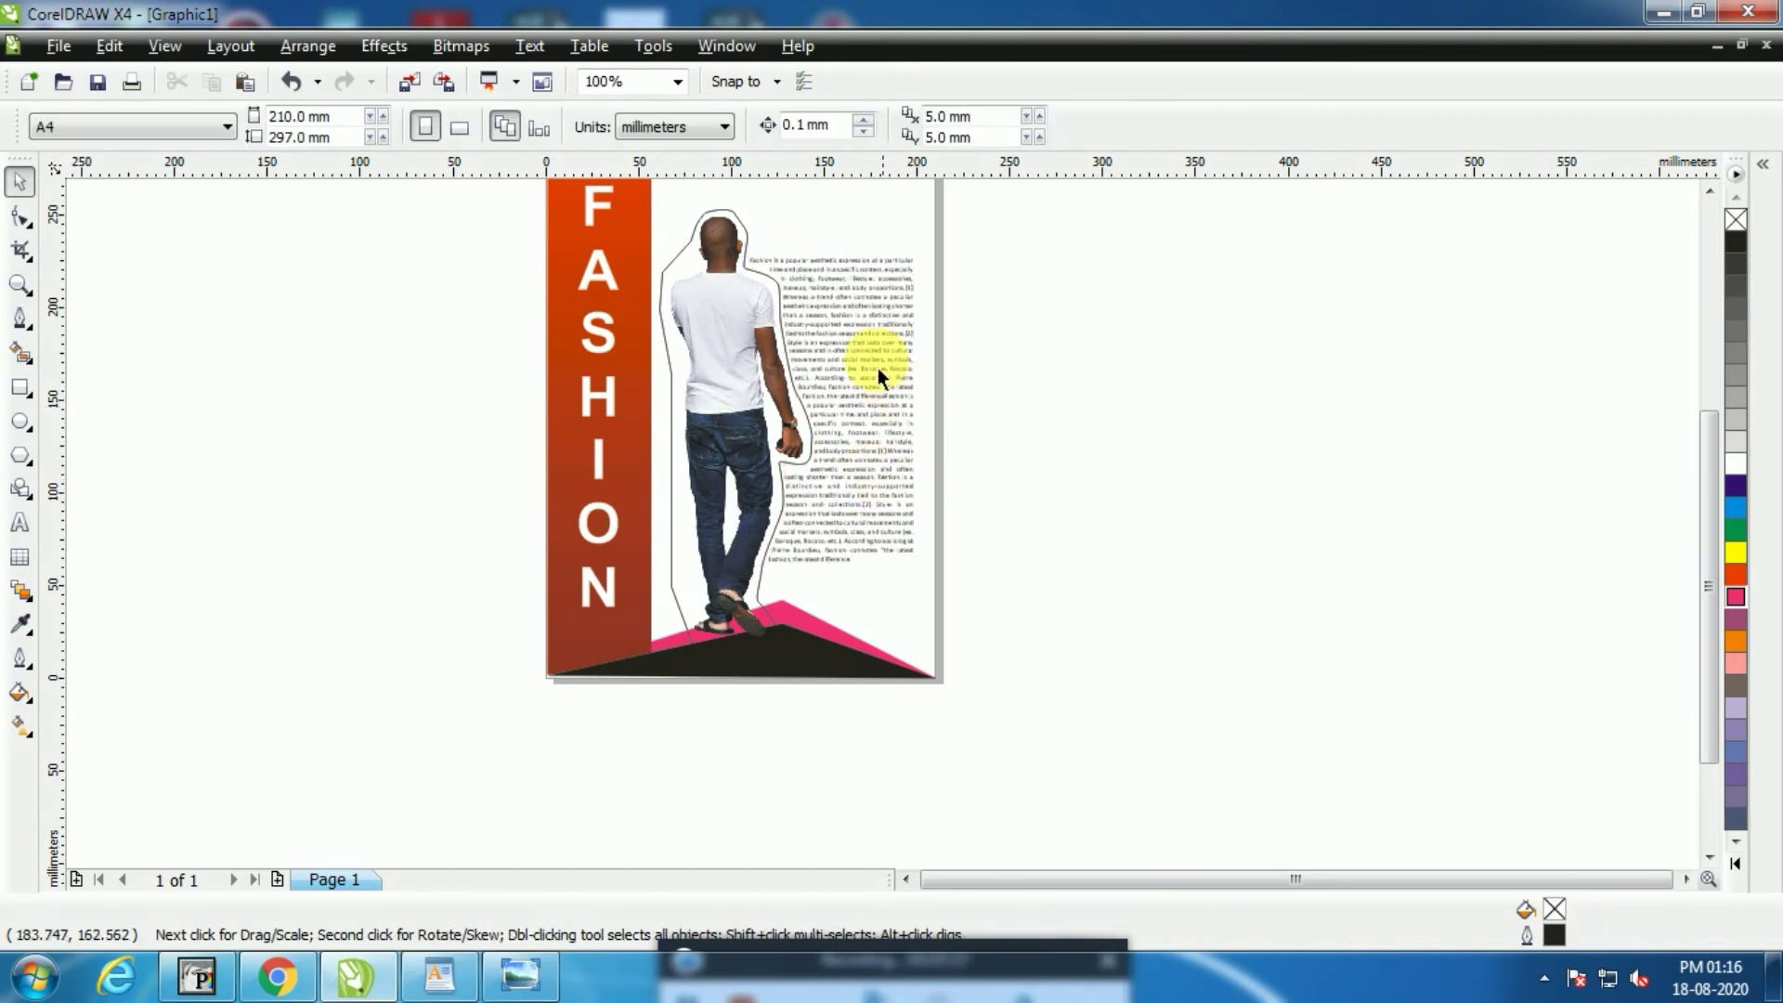
Turn the F that begins the body text into a drop cap
scroll(883, 532, "up", 1)
scroll(668, 408, "up", 1)
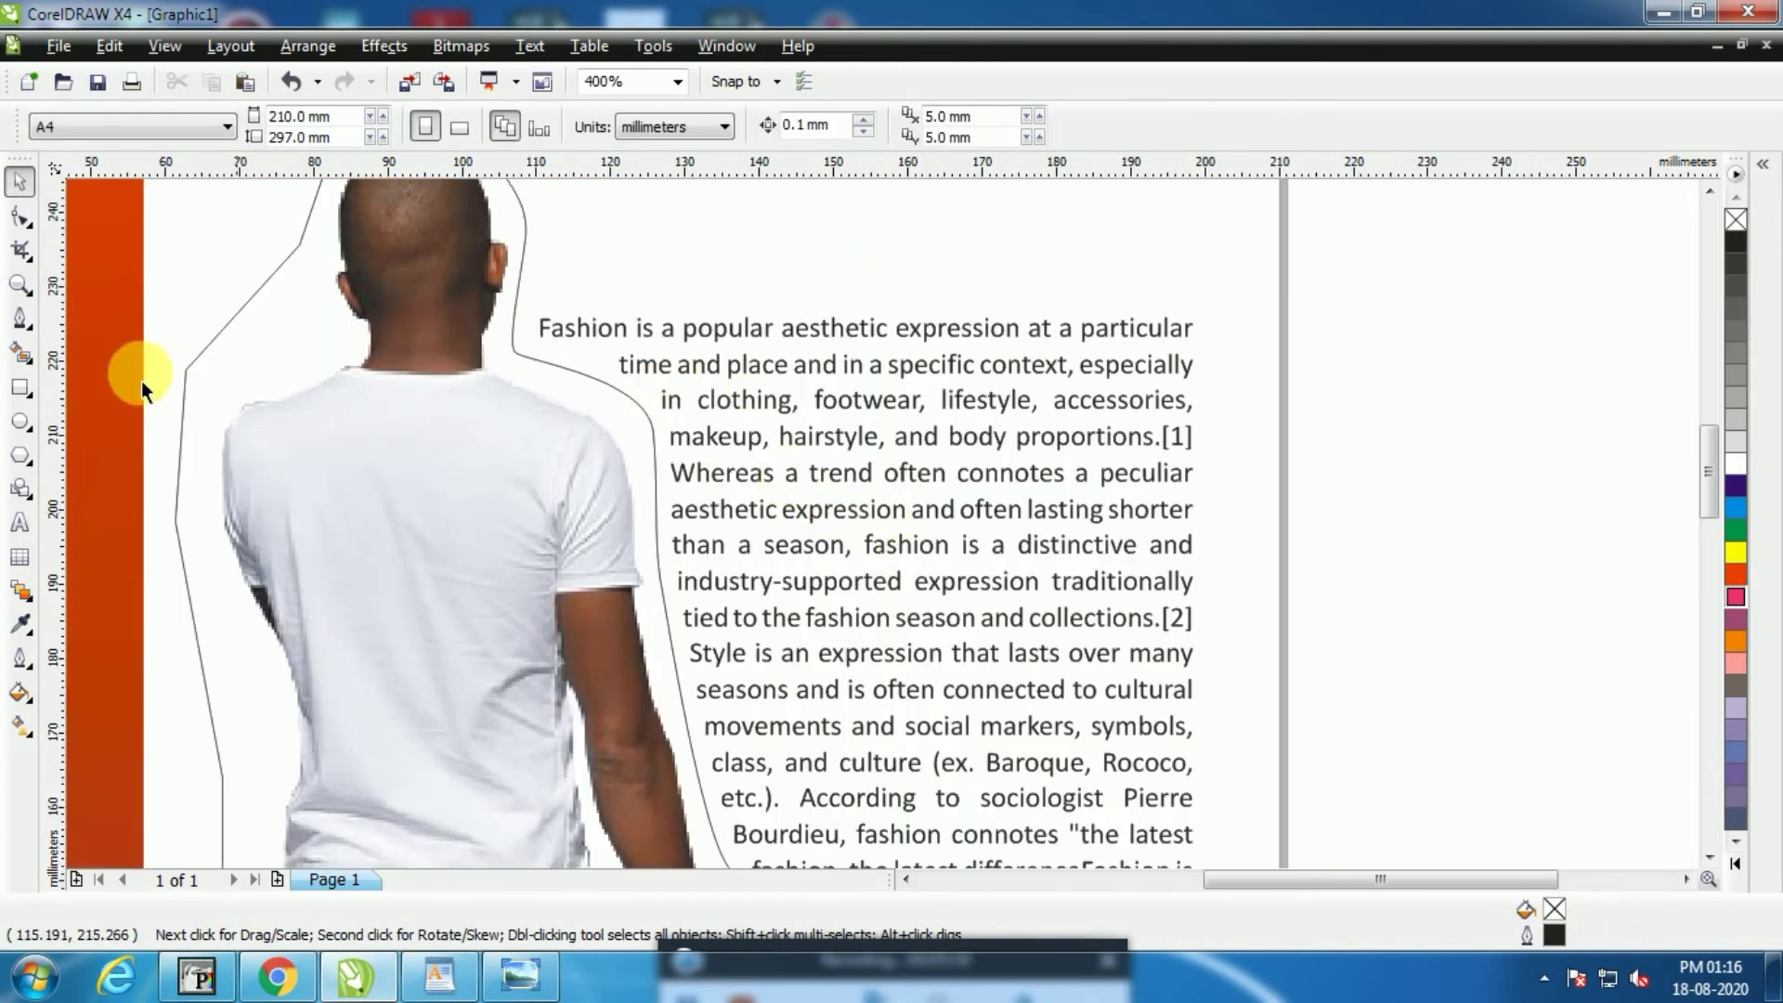
left_click(24, 525)
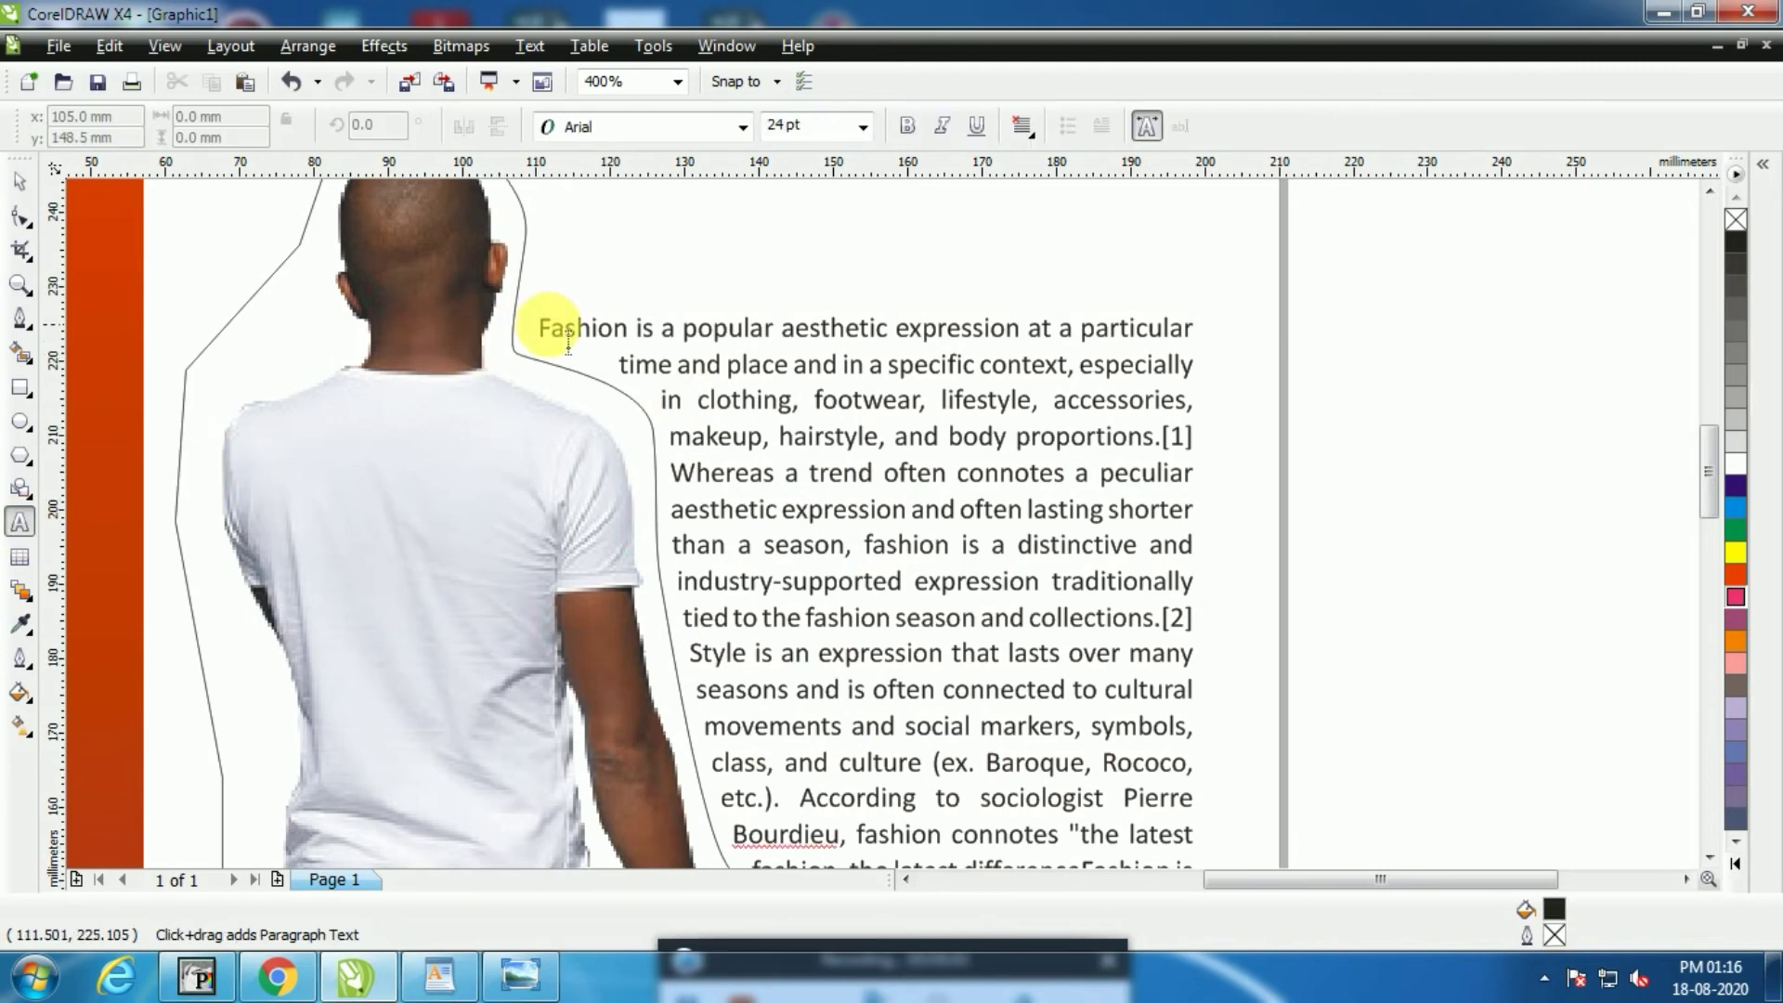
left_click(539, 325)
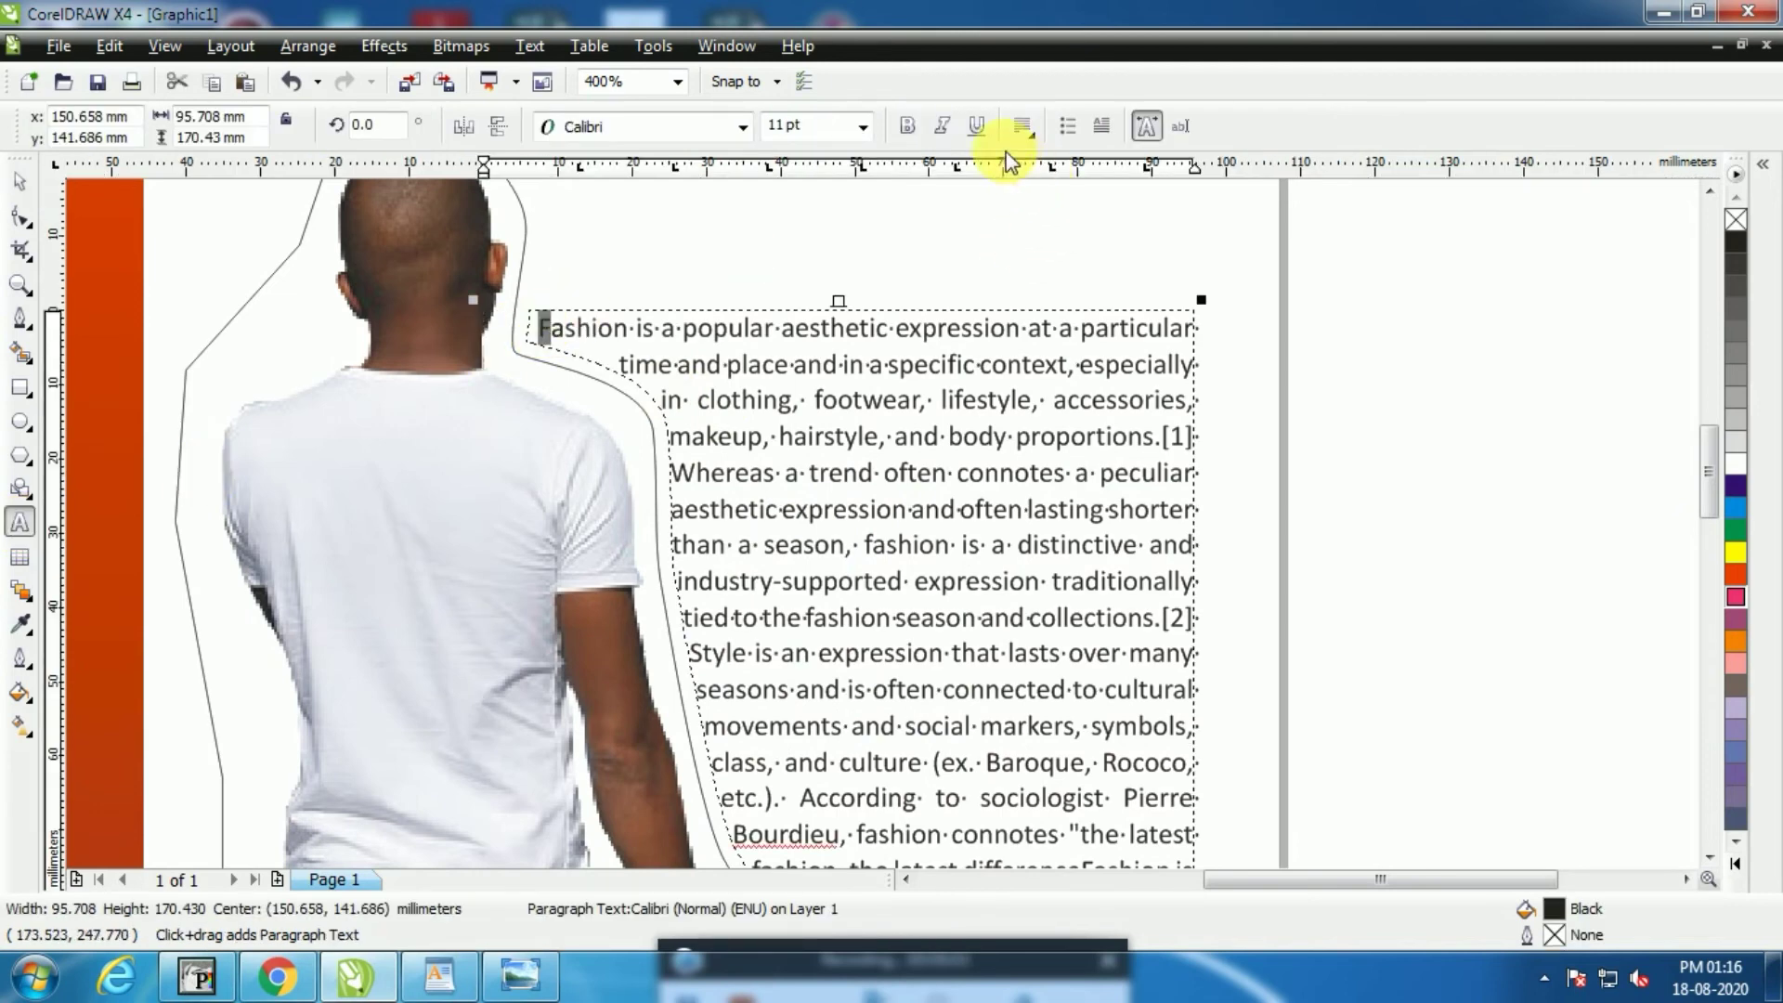
left_click(1102, 127)
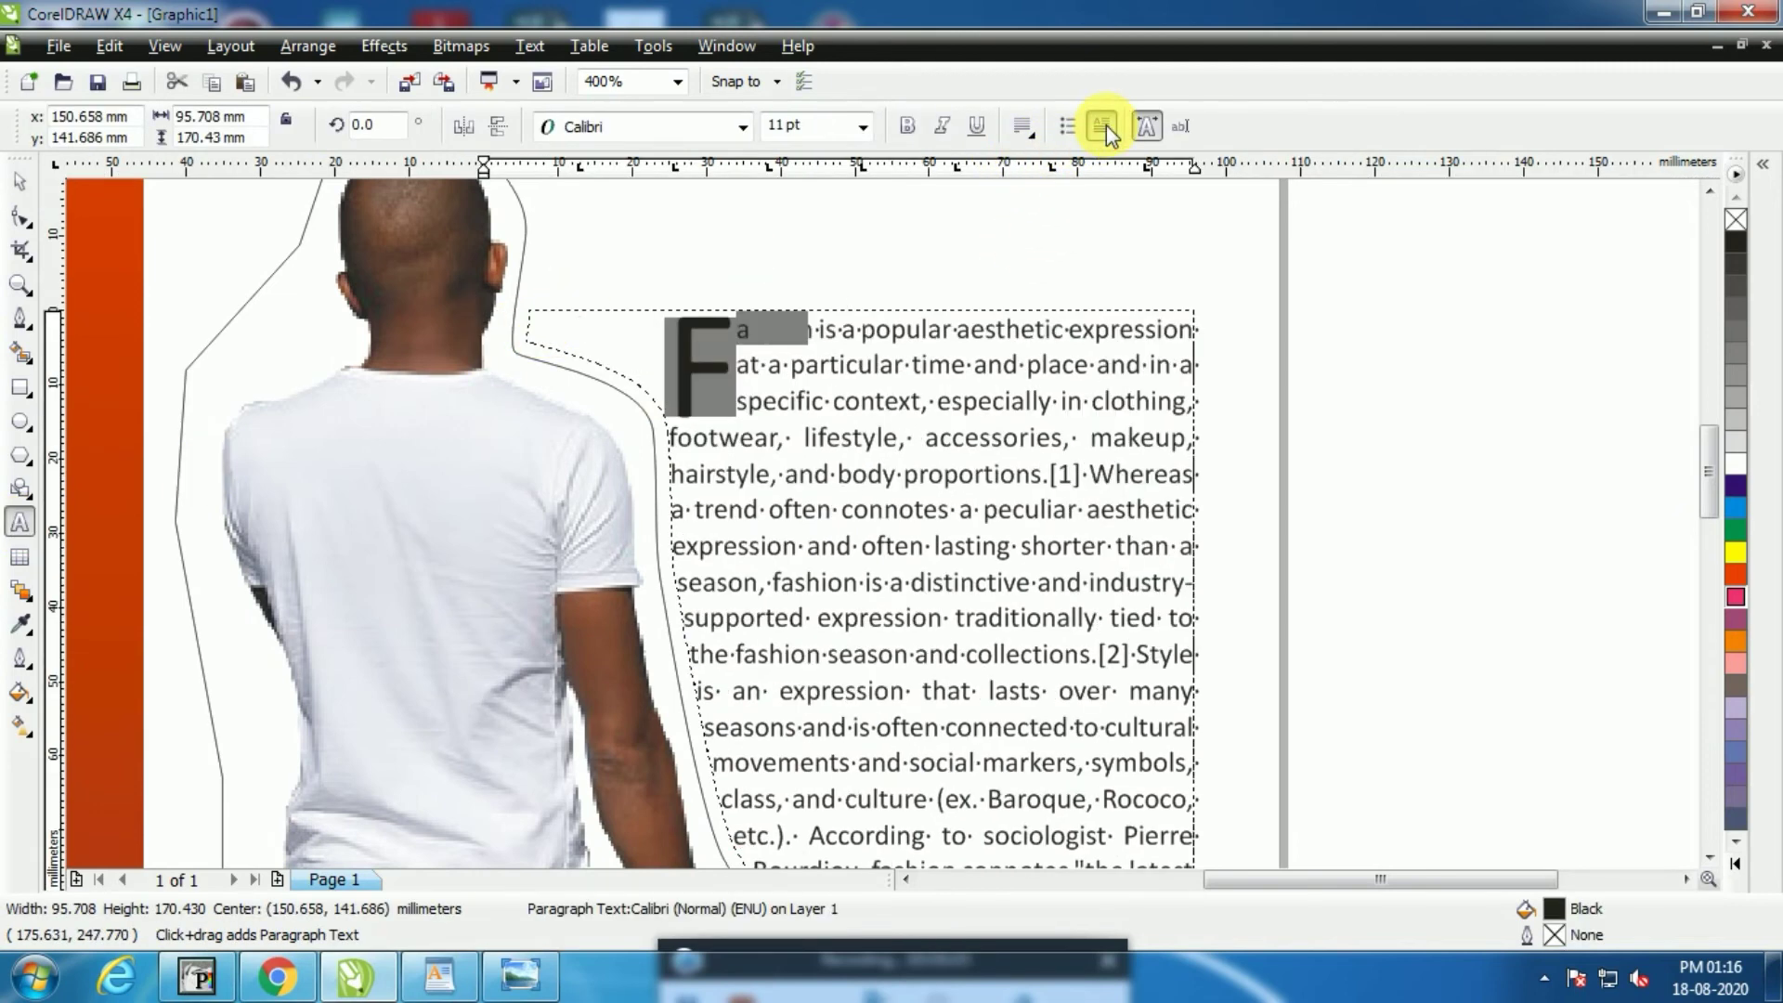
left_click(18, 181)
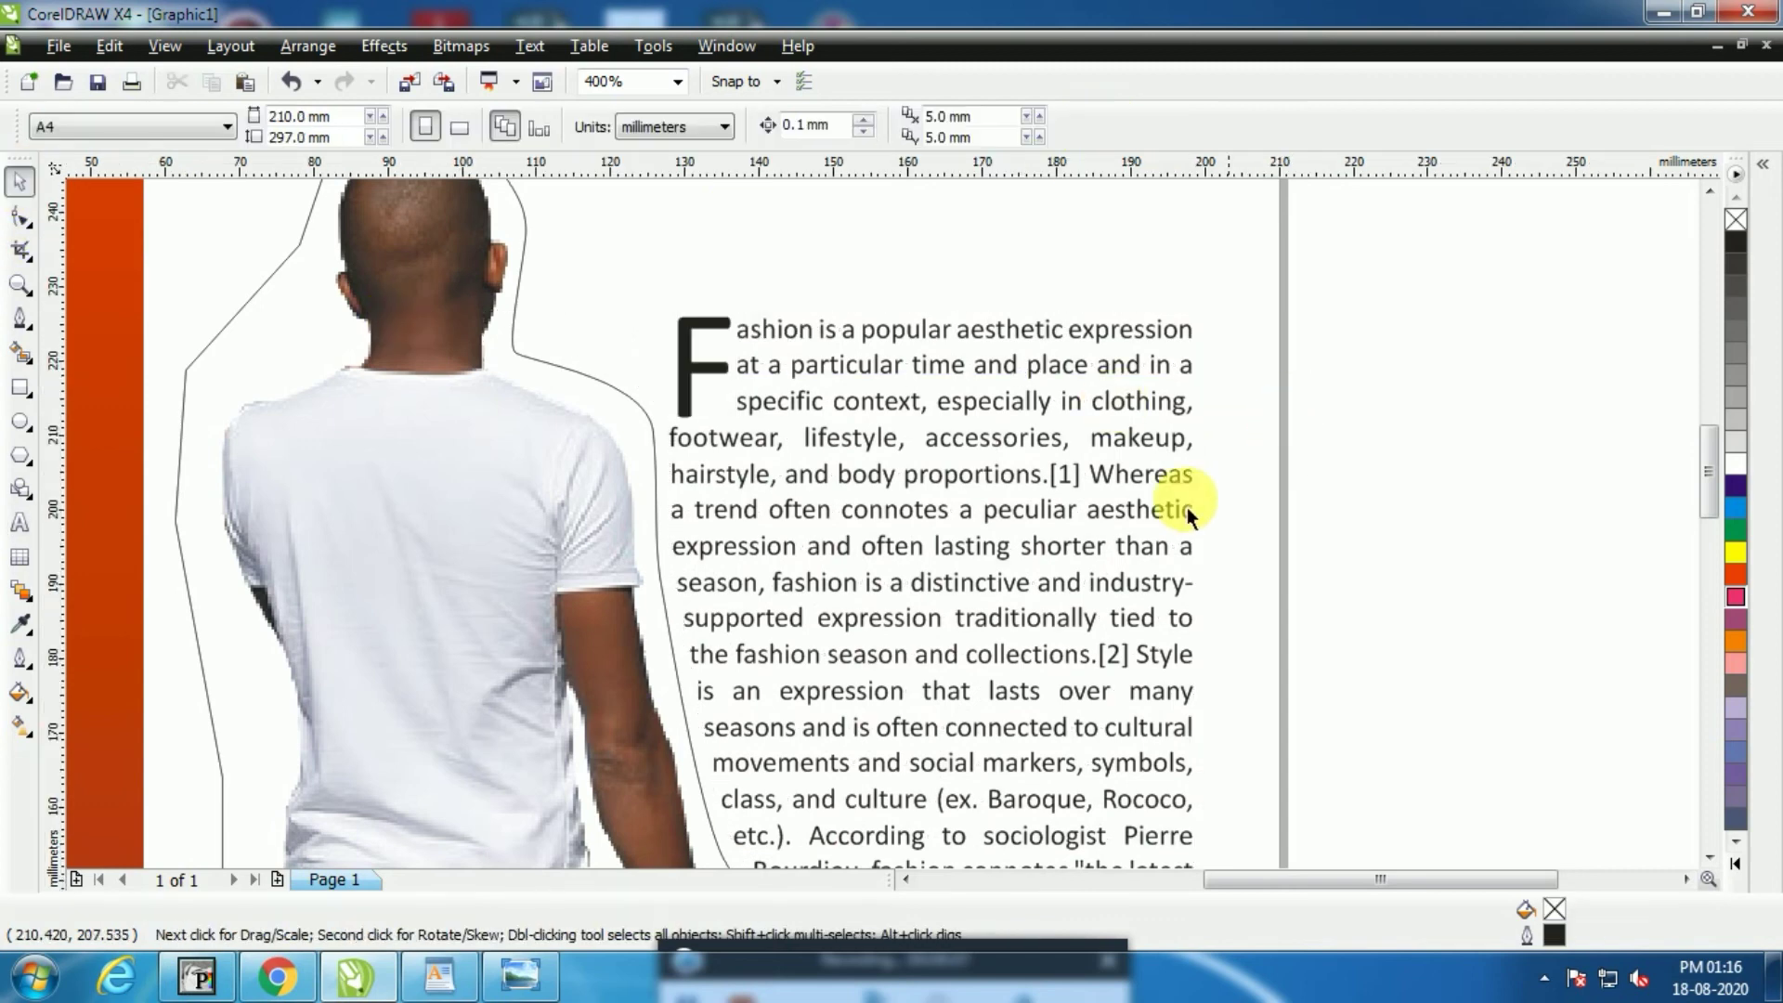
Try to remove the outline colour from the wrap curve around the man
scroll(879, 533, "down", 3)
scroll(892, 526, "up", 2)
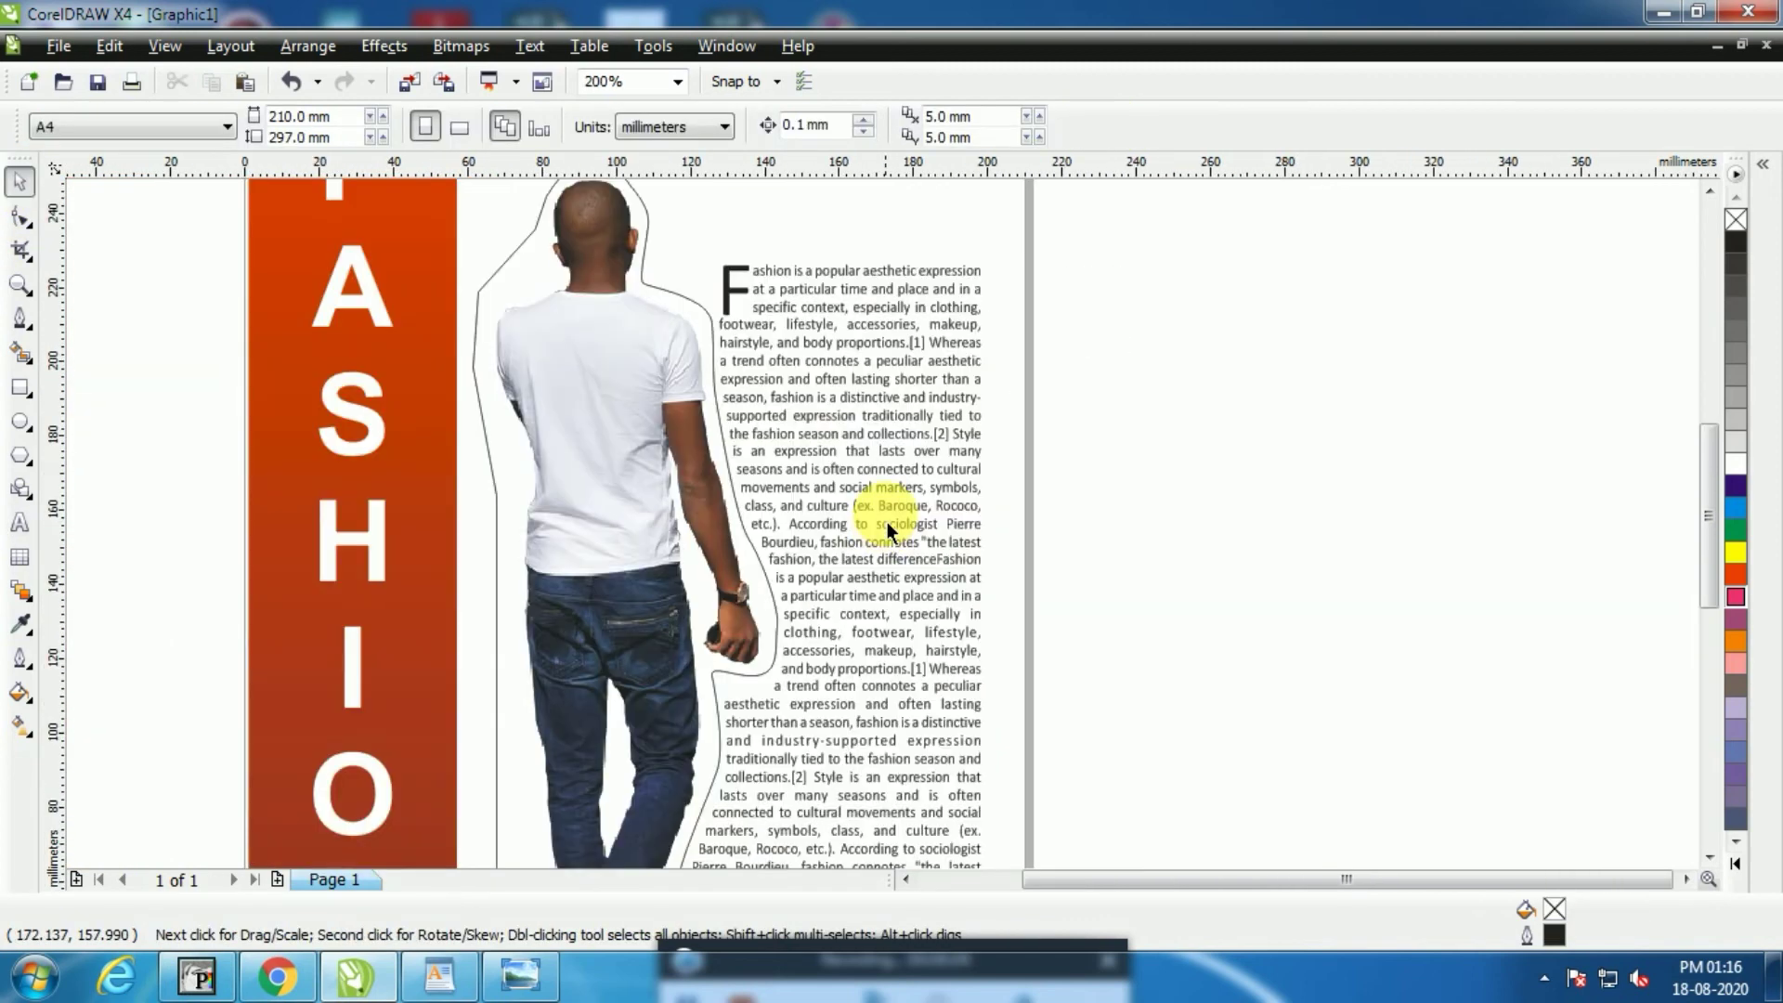
left_click(679, 301)
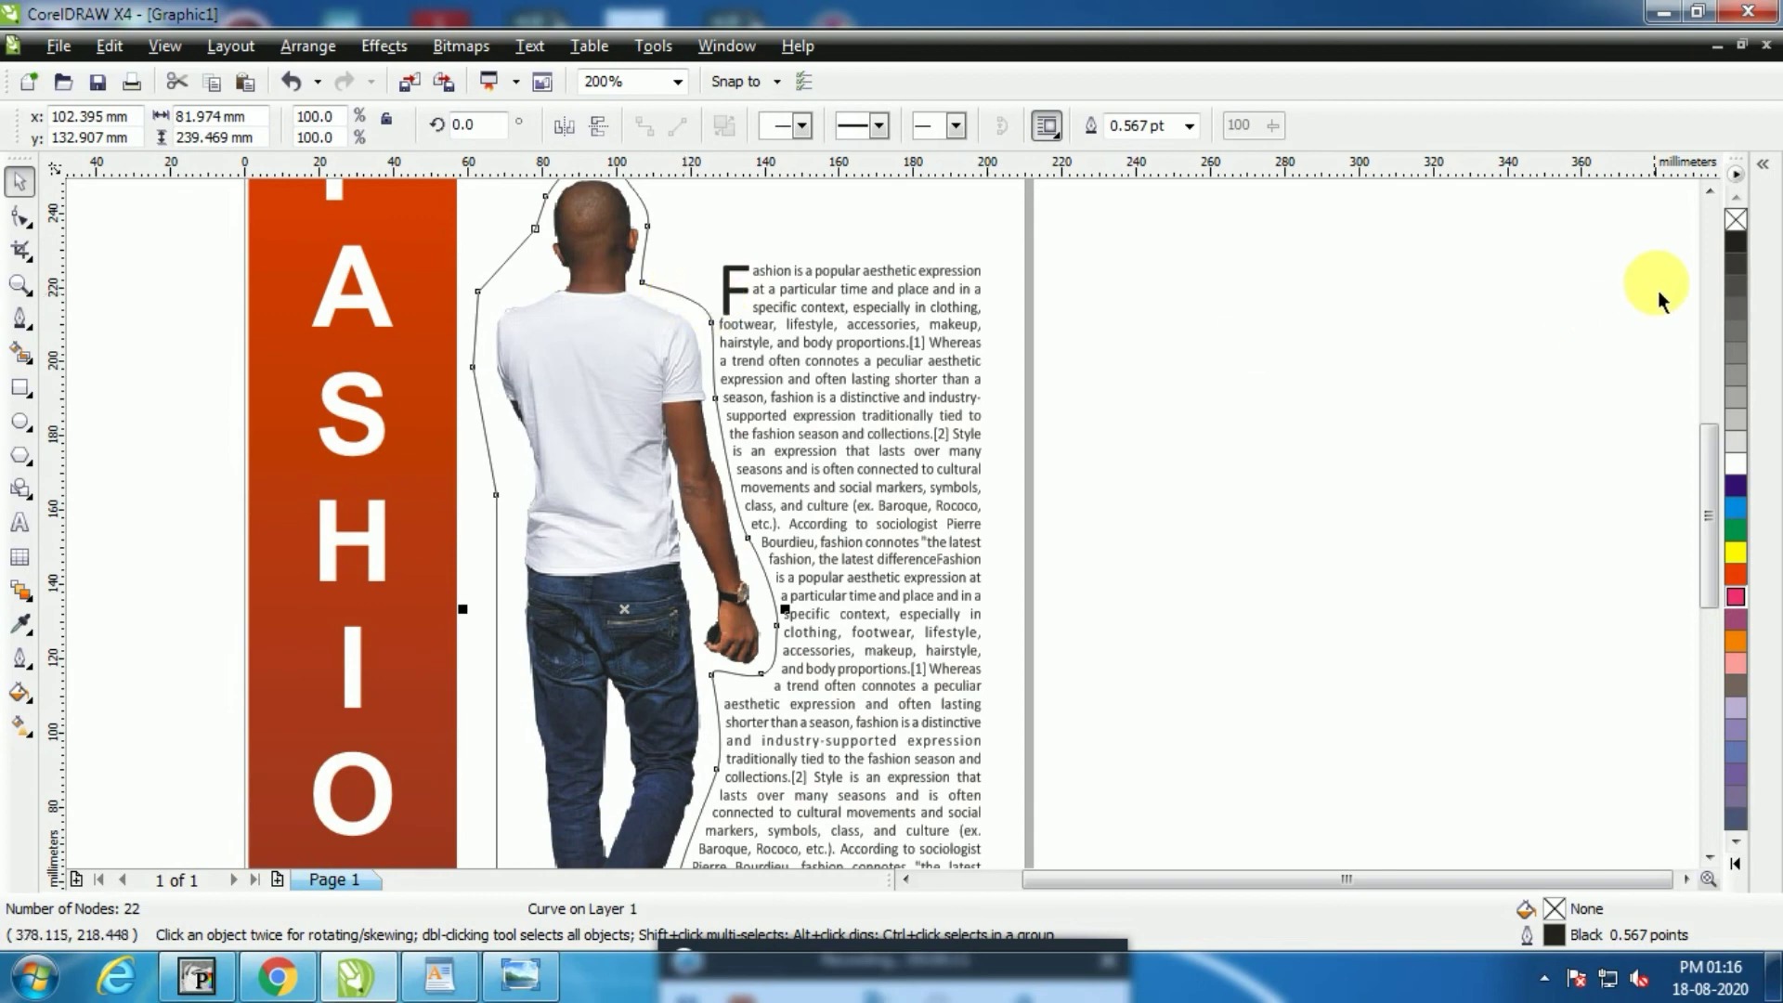
left_click(1734, 223)
left_click(1067, 399)
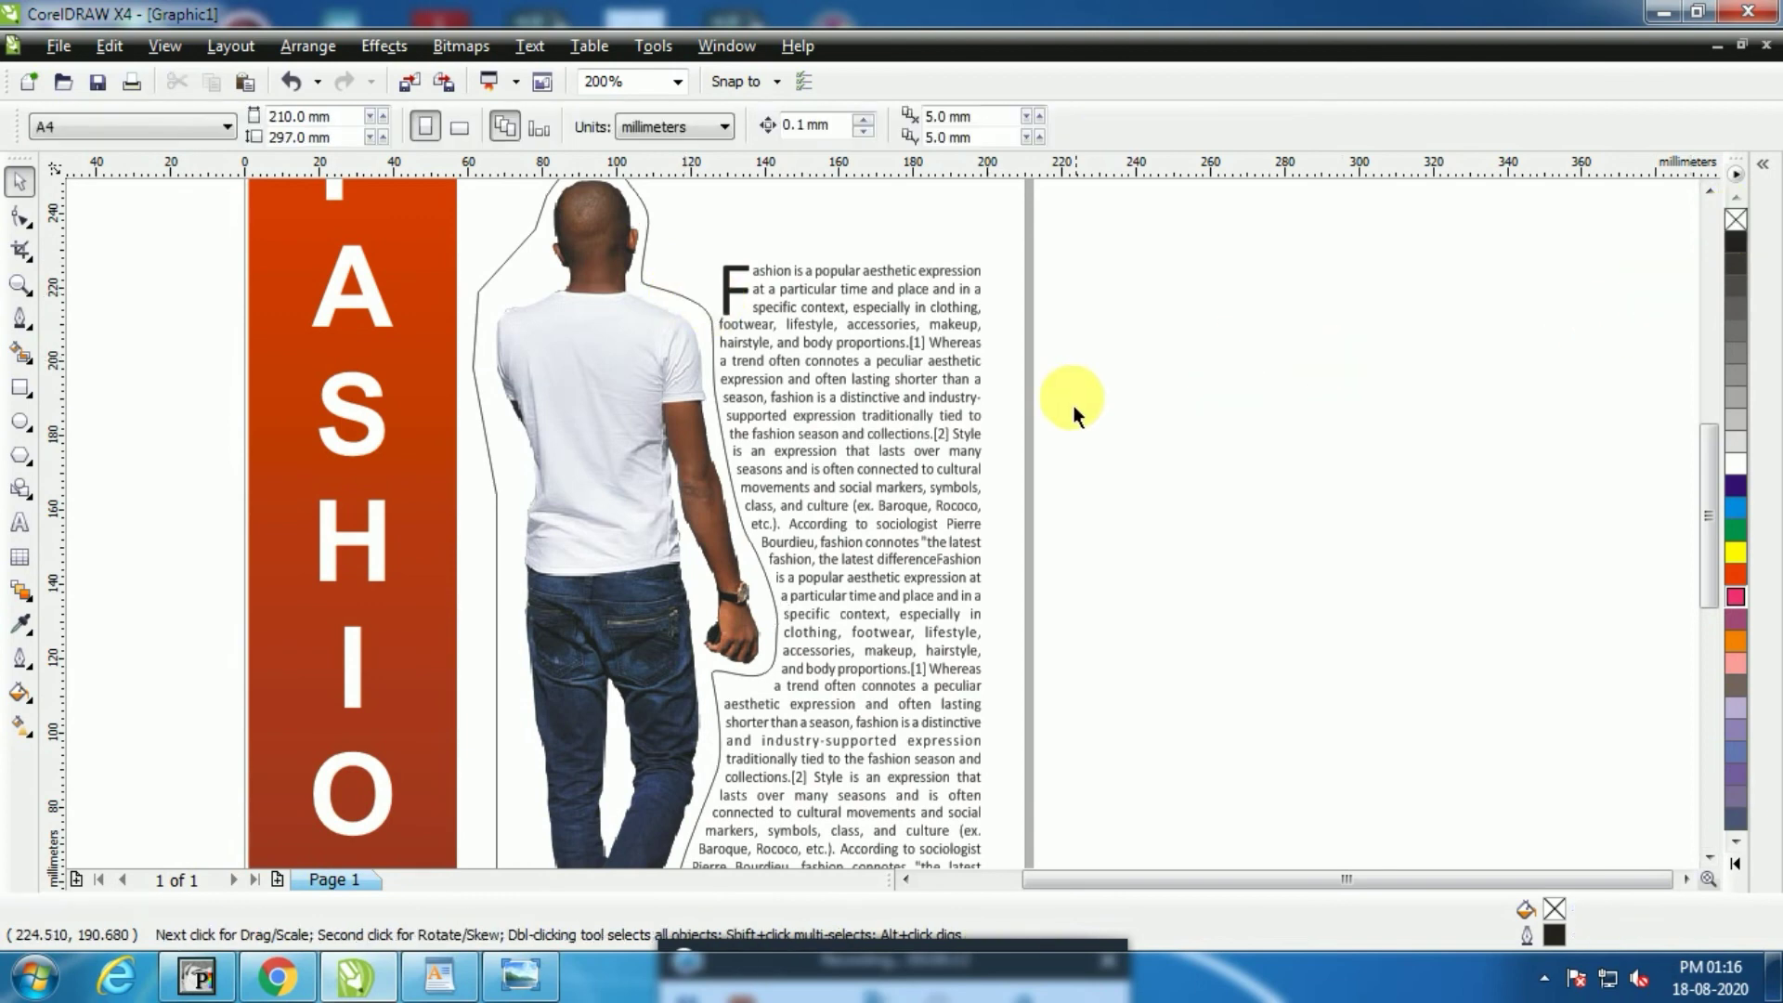
Place the horizontal FASHION heading above the body text, enlarged to about 52 pt, and colour it magenta
scroll(878, 543, "down", 1)
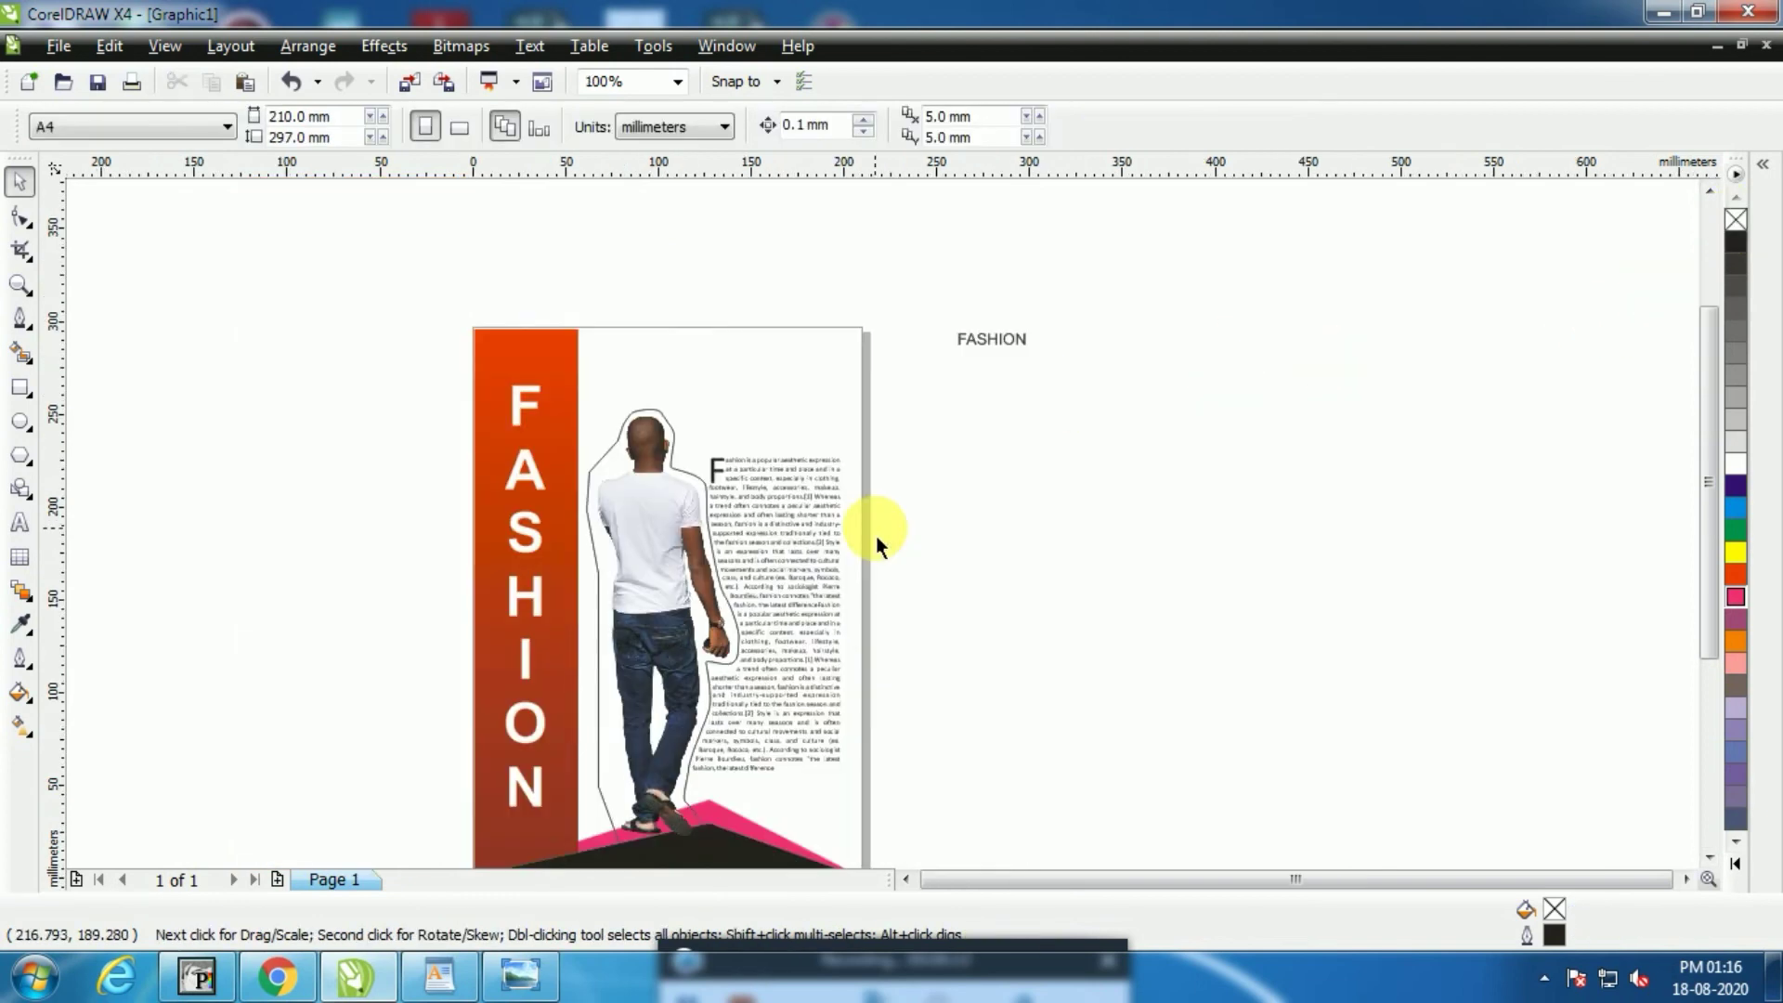
left_click(986, 344)
left_click_drag(1029, 361, 842, 405)
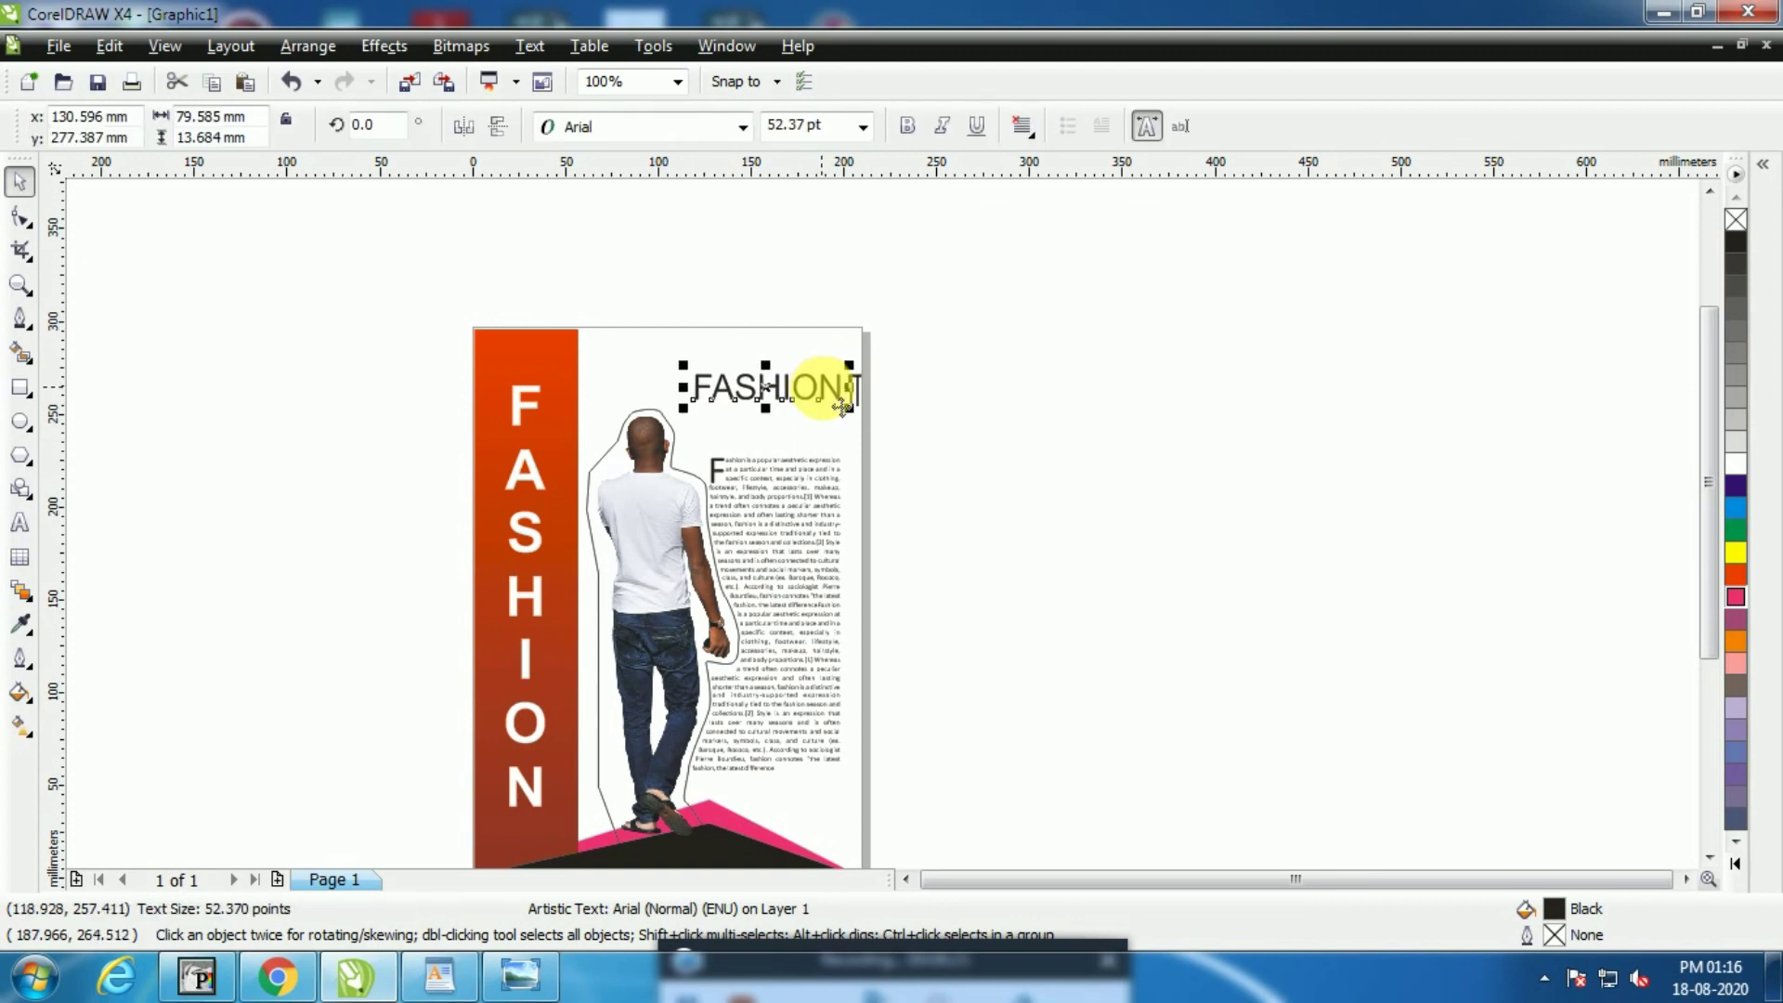
left_click(1735, 601)
left_click(1695, 585)
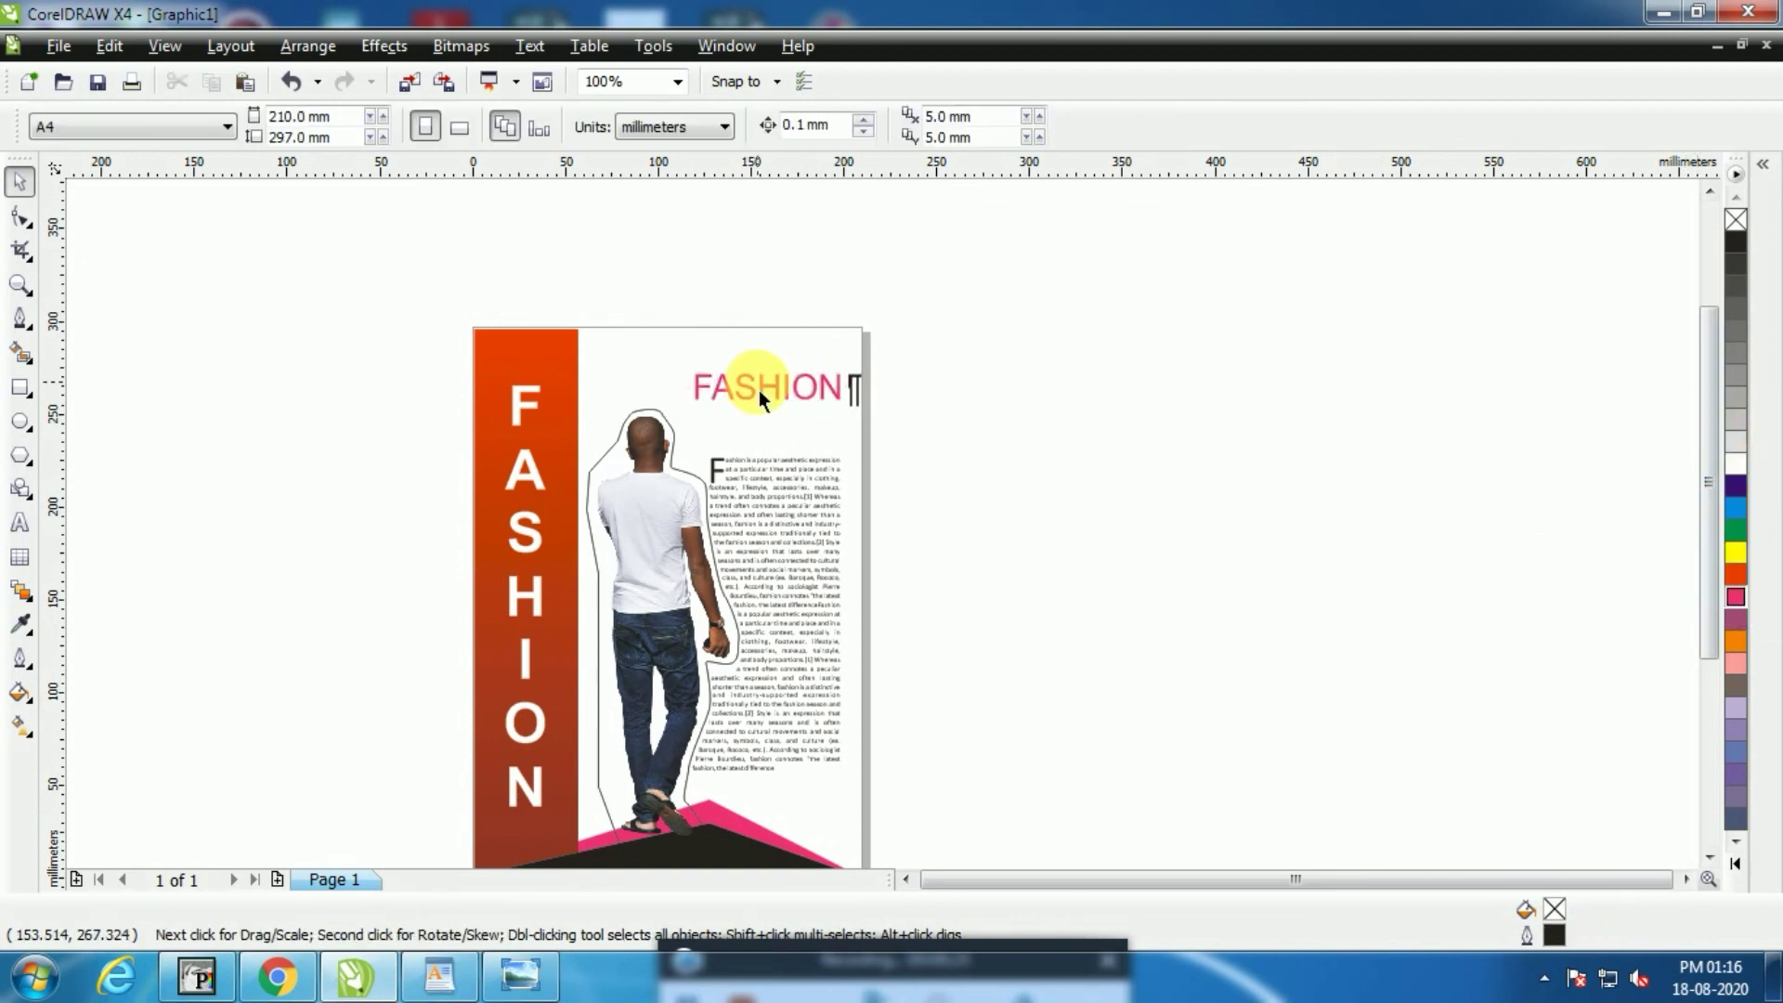
Recolour the horizontal FASHION heading above the body text orange-red to match the vertical column
left_click(760, 390)
left_click(1735, 575)
left_click(1185, 502)
Remove the black outline from the wrap curve around the man
scroll(881, 532, "down", 1)
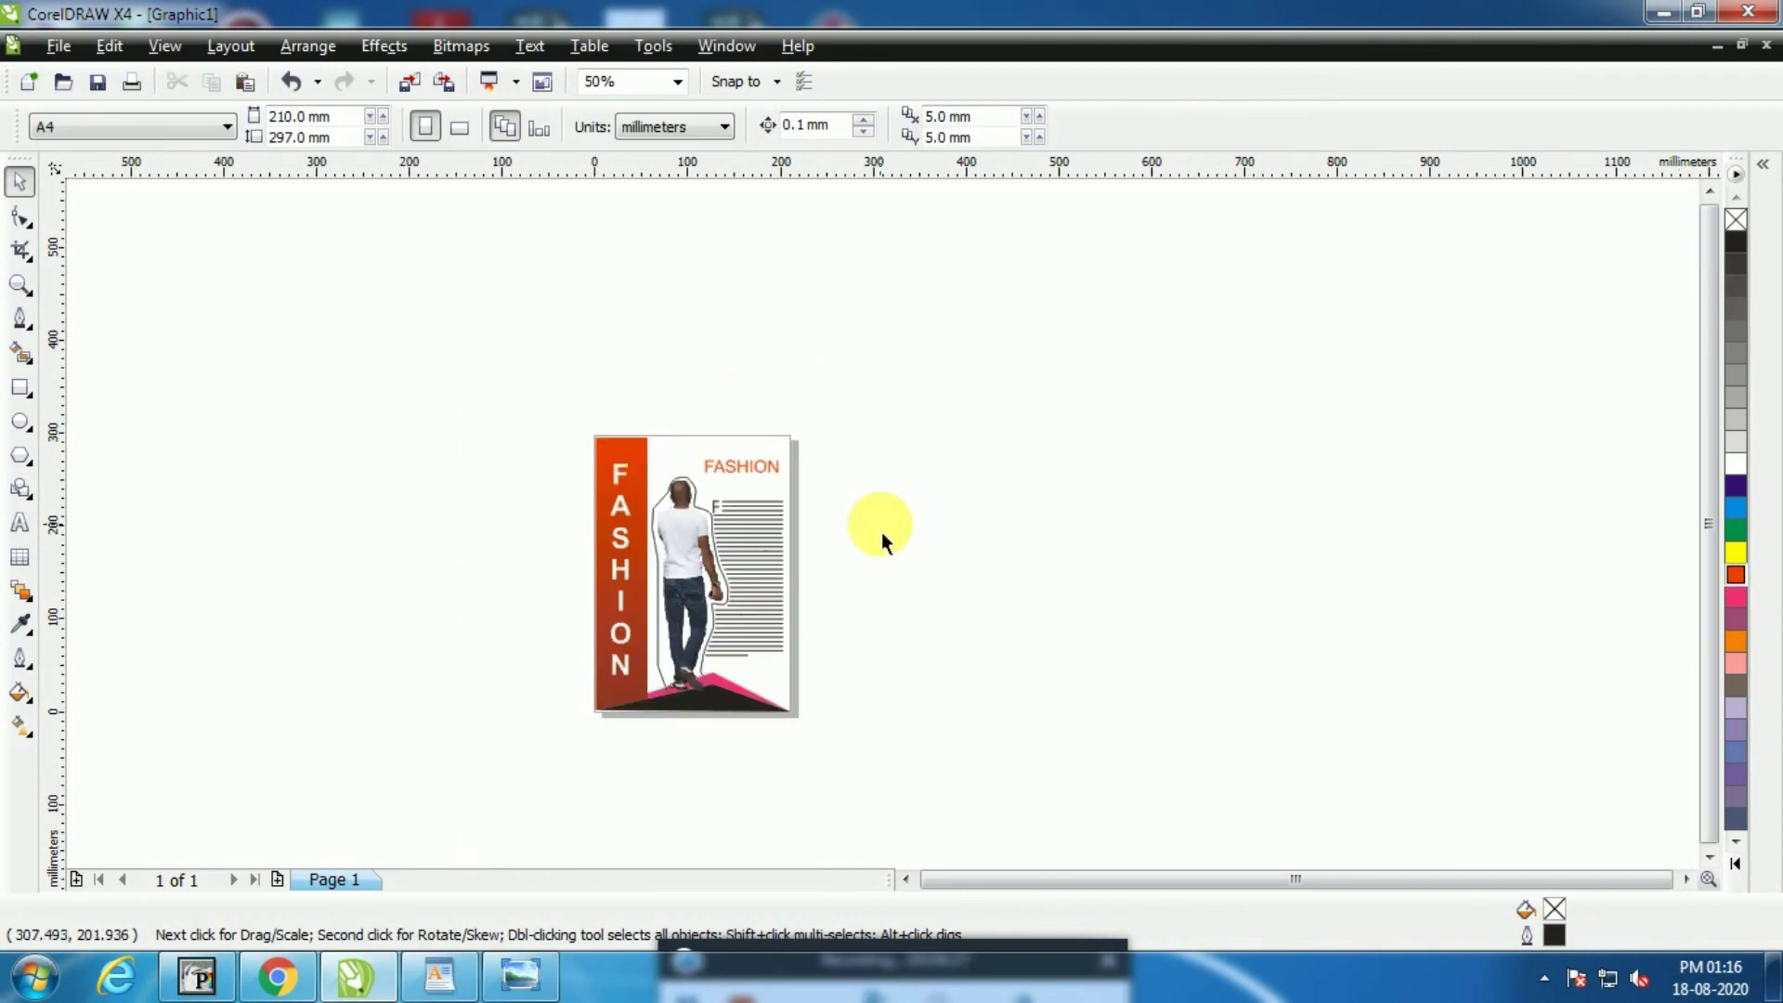
scroll(876, 504, "up", 2)
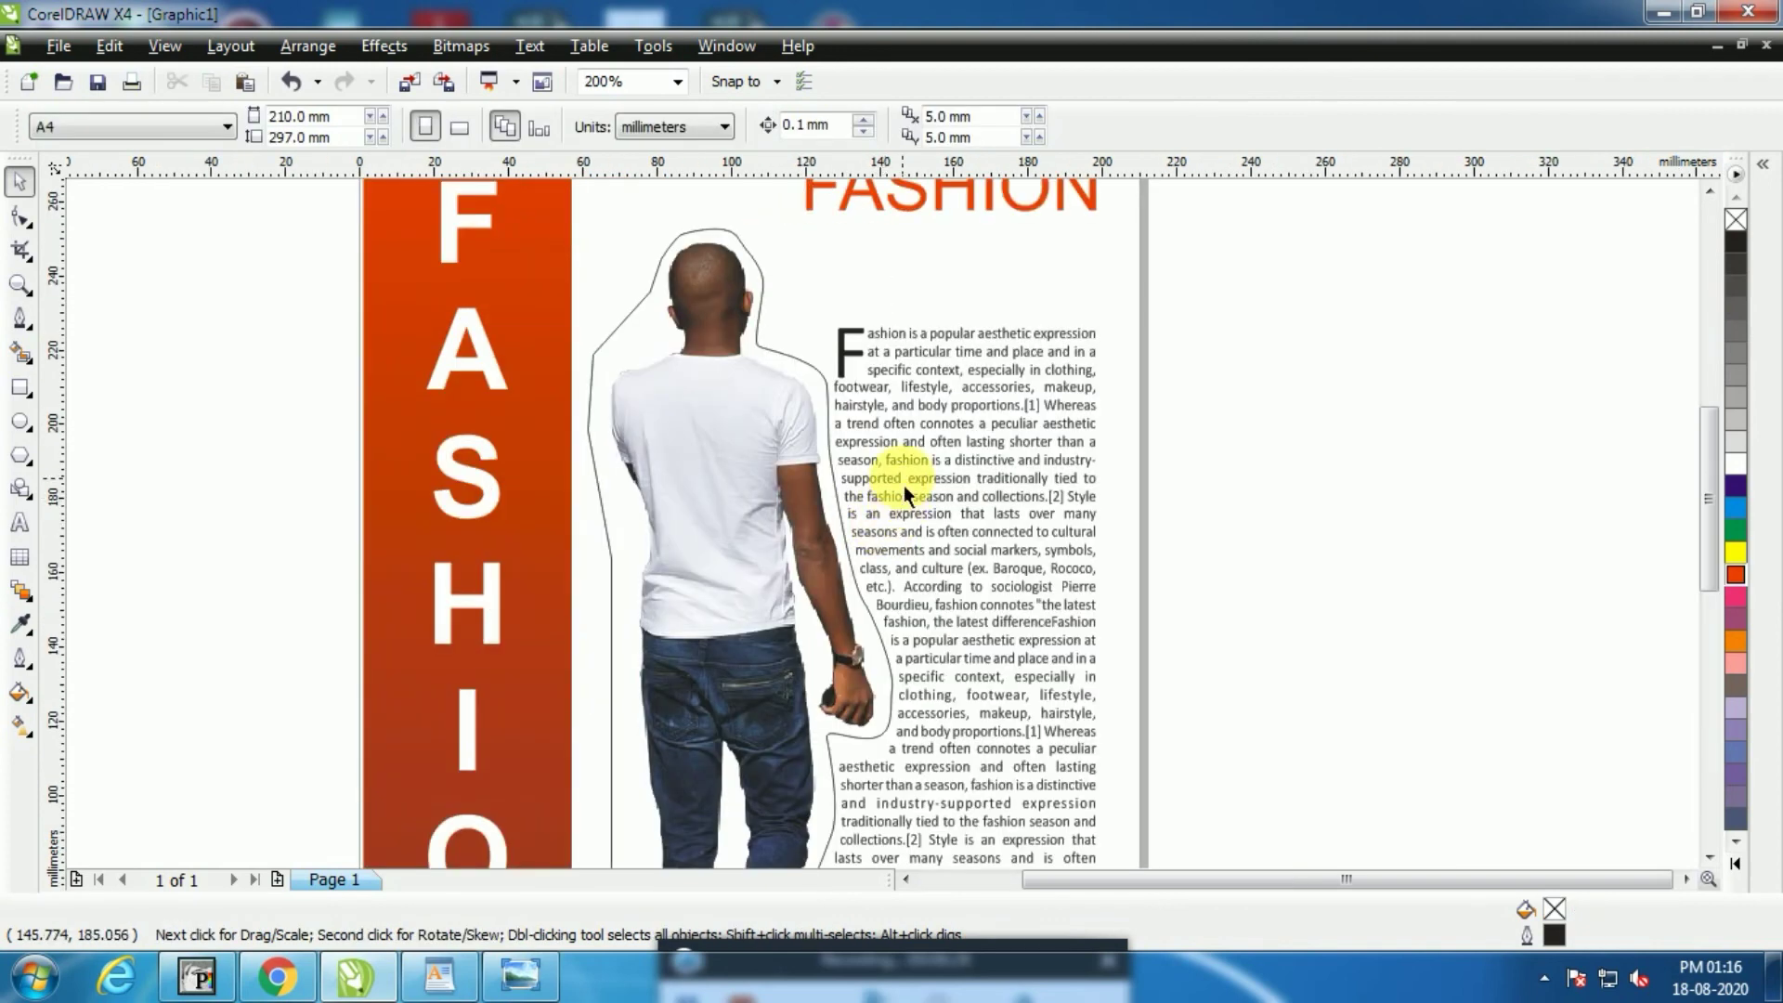
left_click(795, 368)
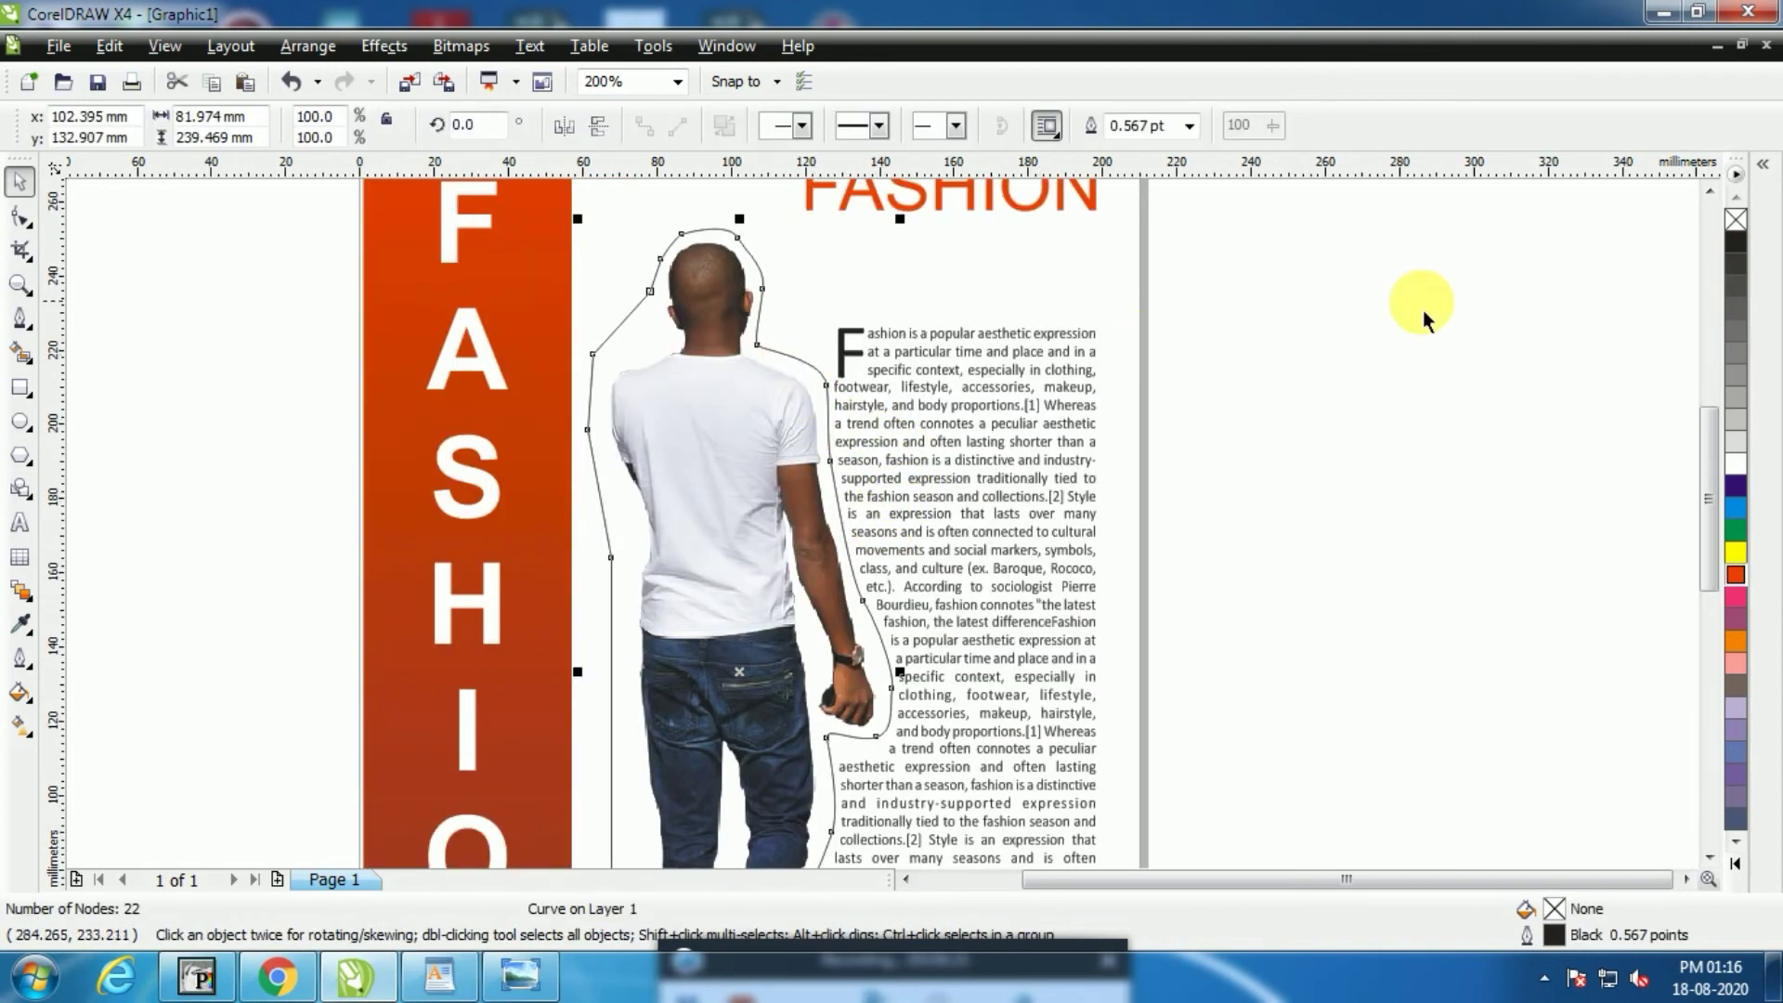
right_click(1736, 222)
left_click(1334, 385)
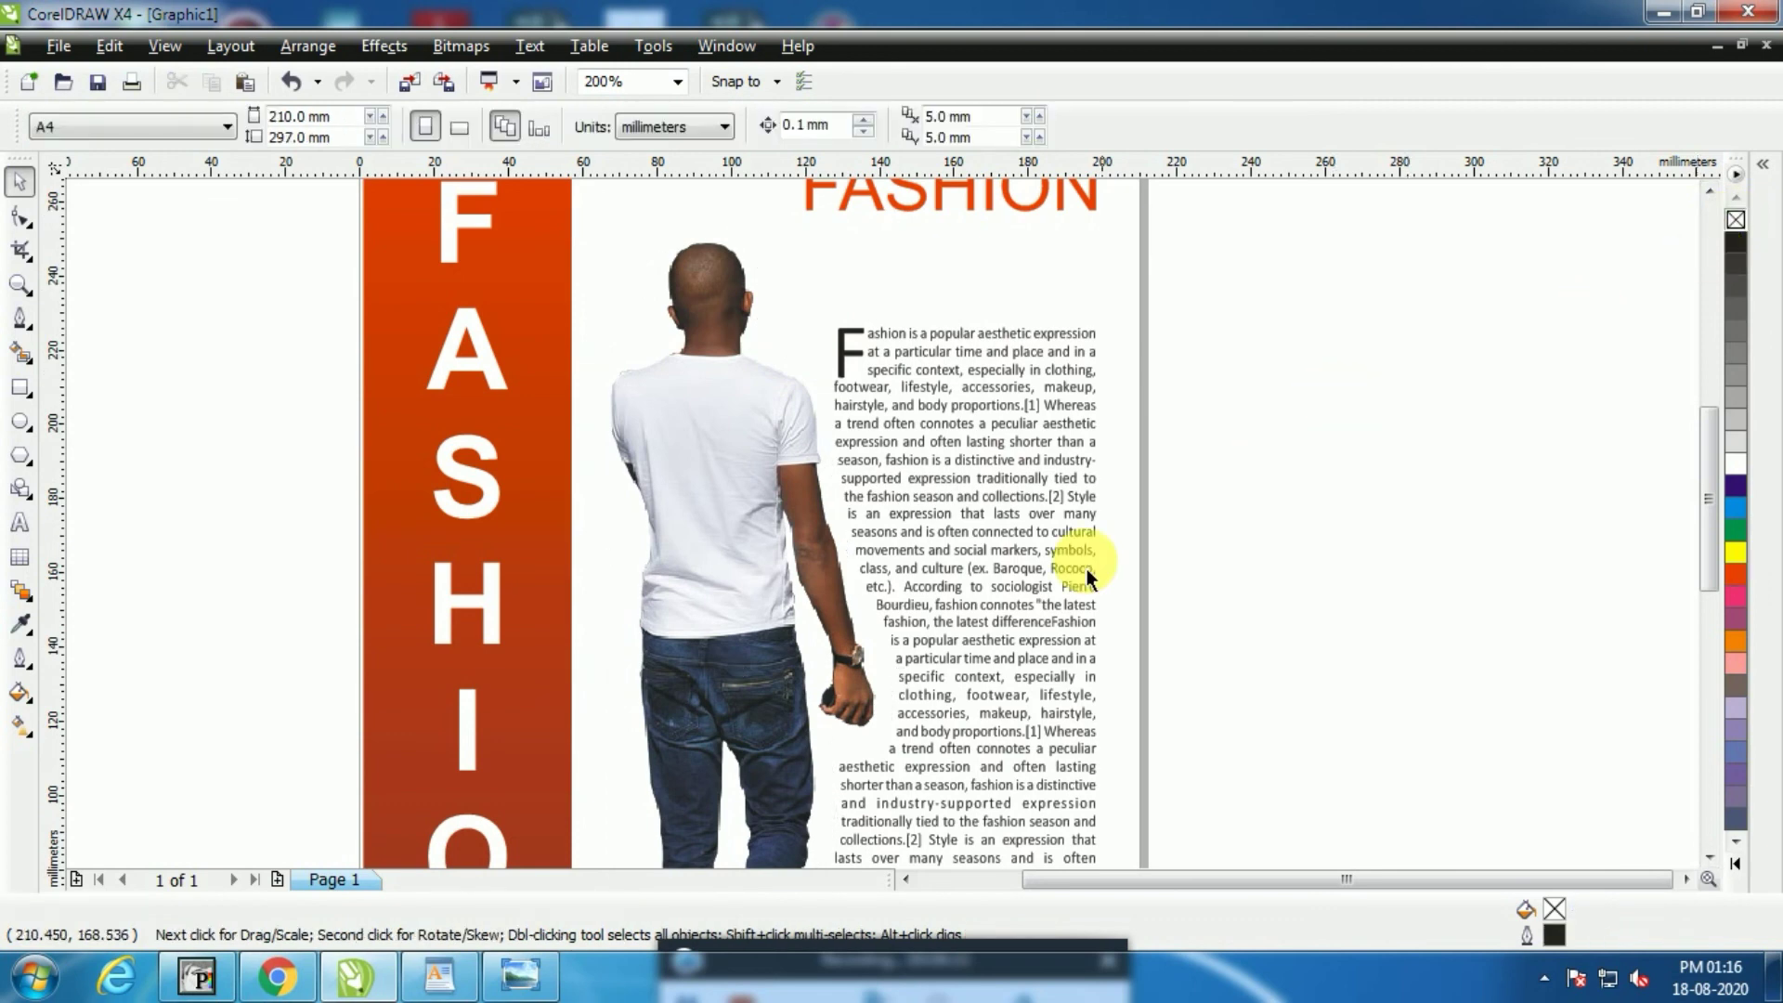
Examine the whole magazine page and, close up, how the body text wraps around the man
scroll(882, 532, "down", 2)
scroll(858, 550, "up", 1)
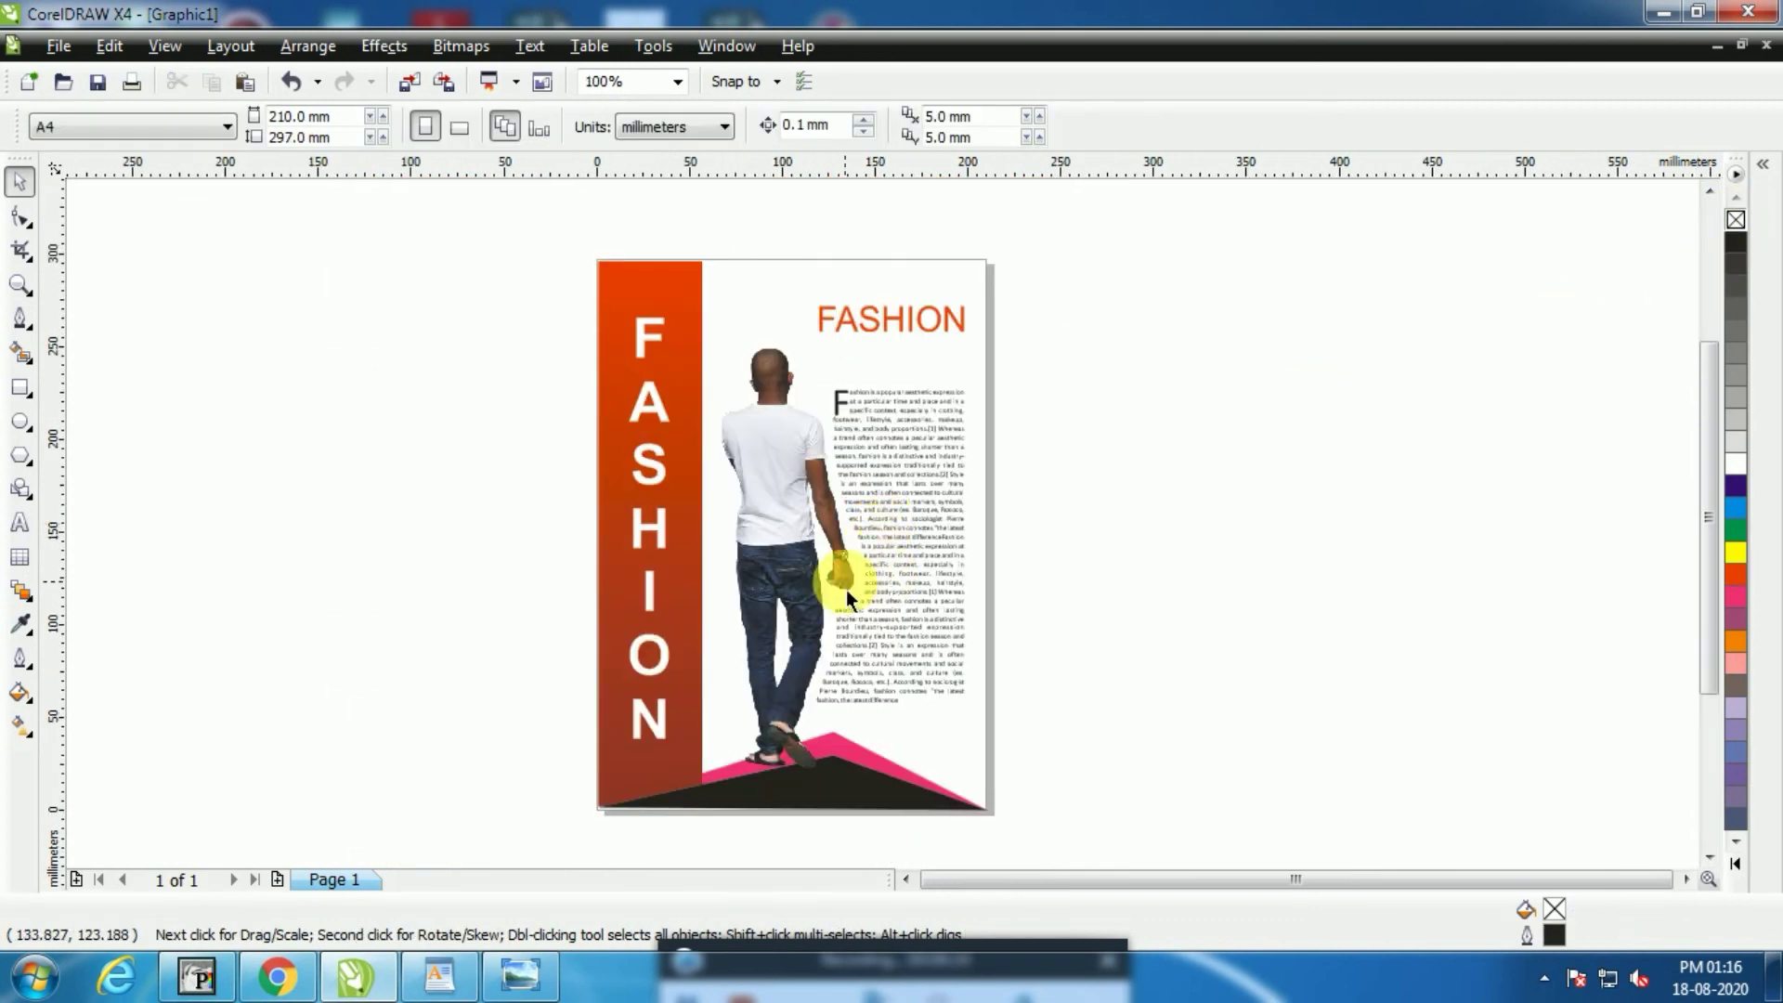
scroll(845, 589, "up", 1)
scroll(945, 523, "down", 1)
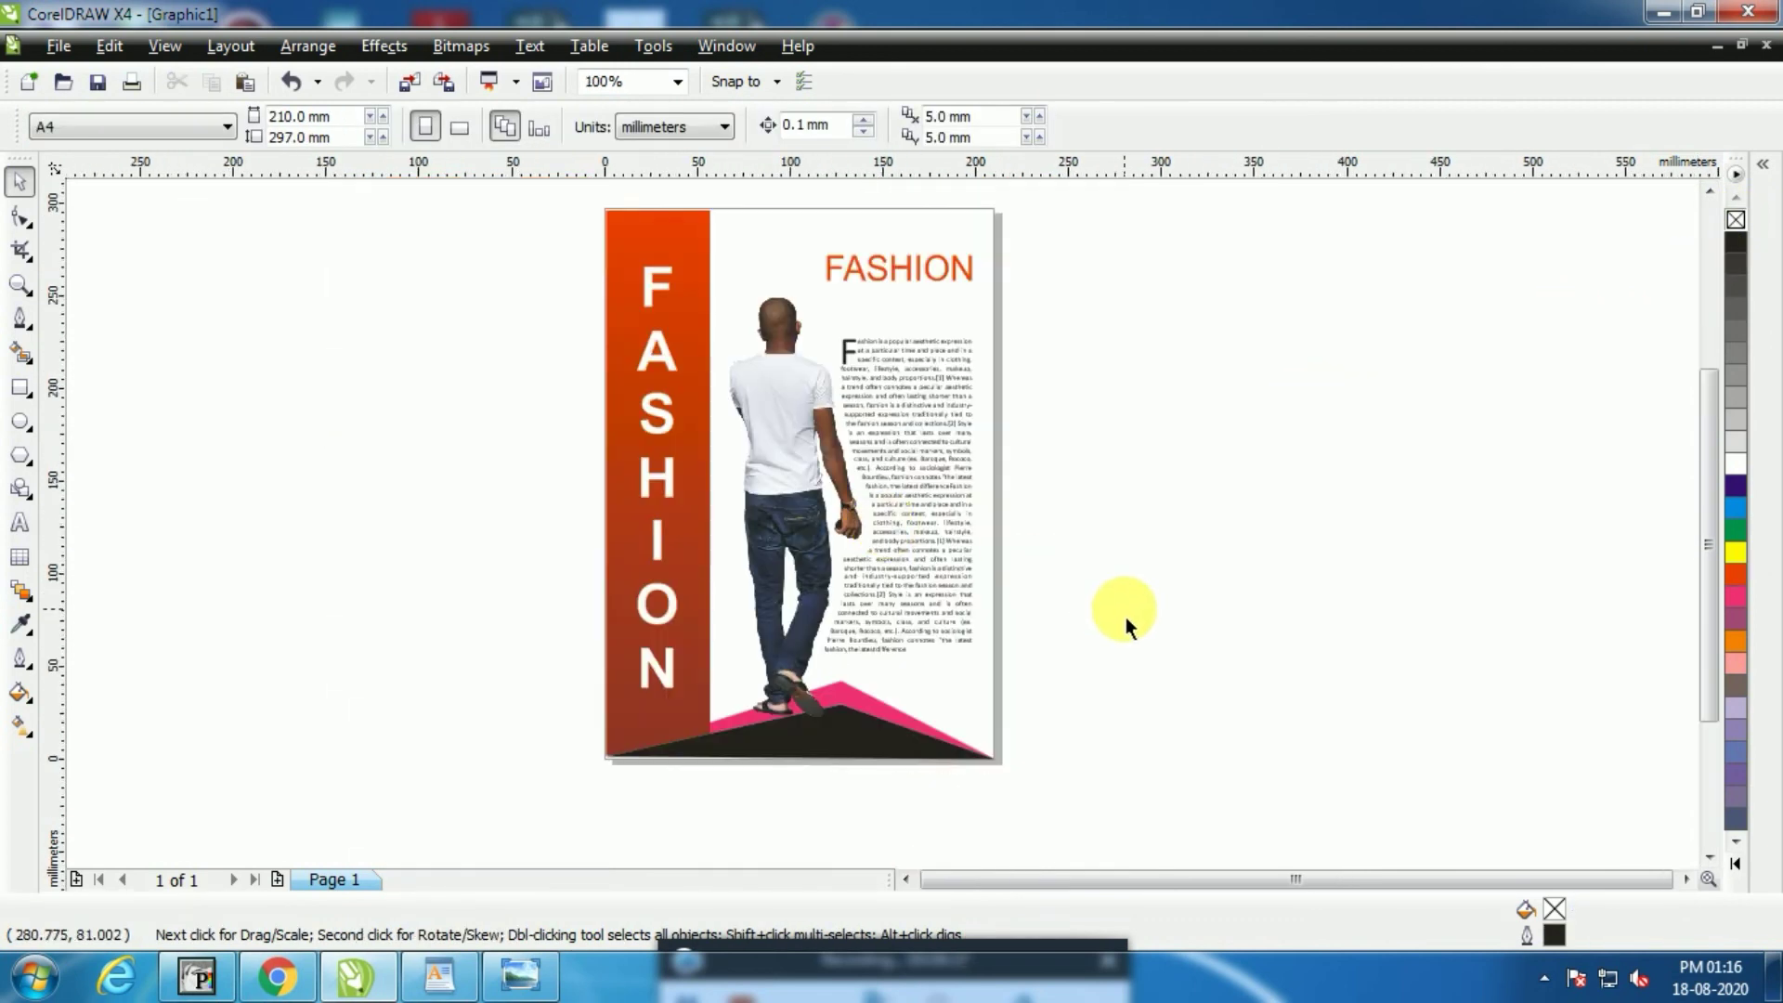
scroll(910, 407, "up", 1)
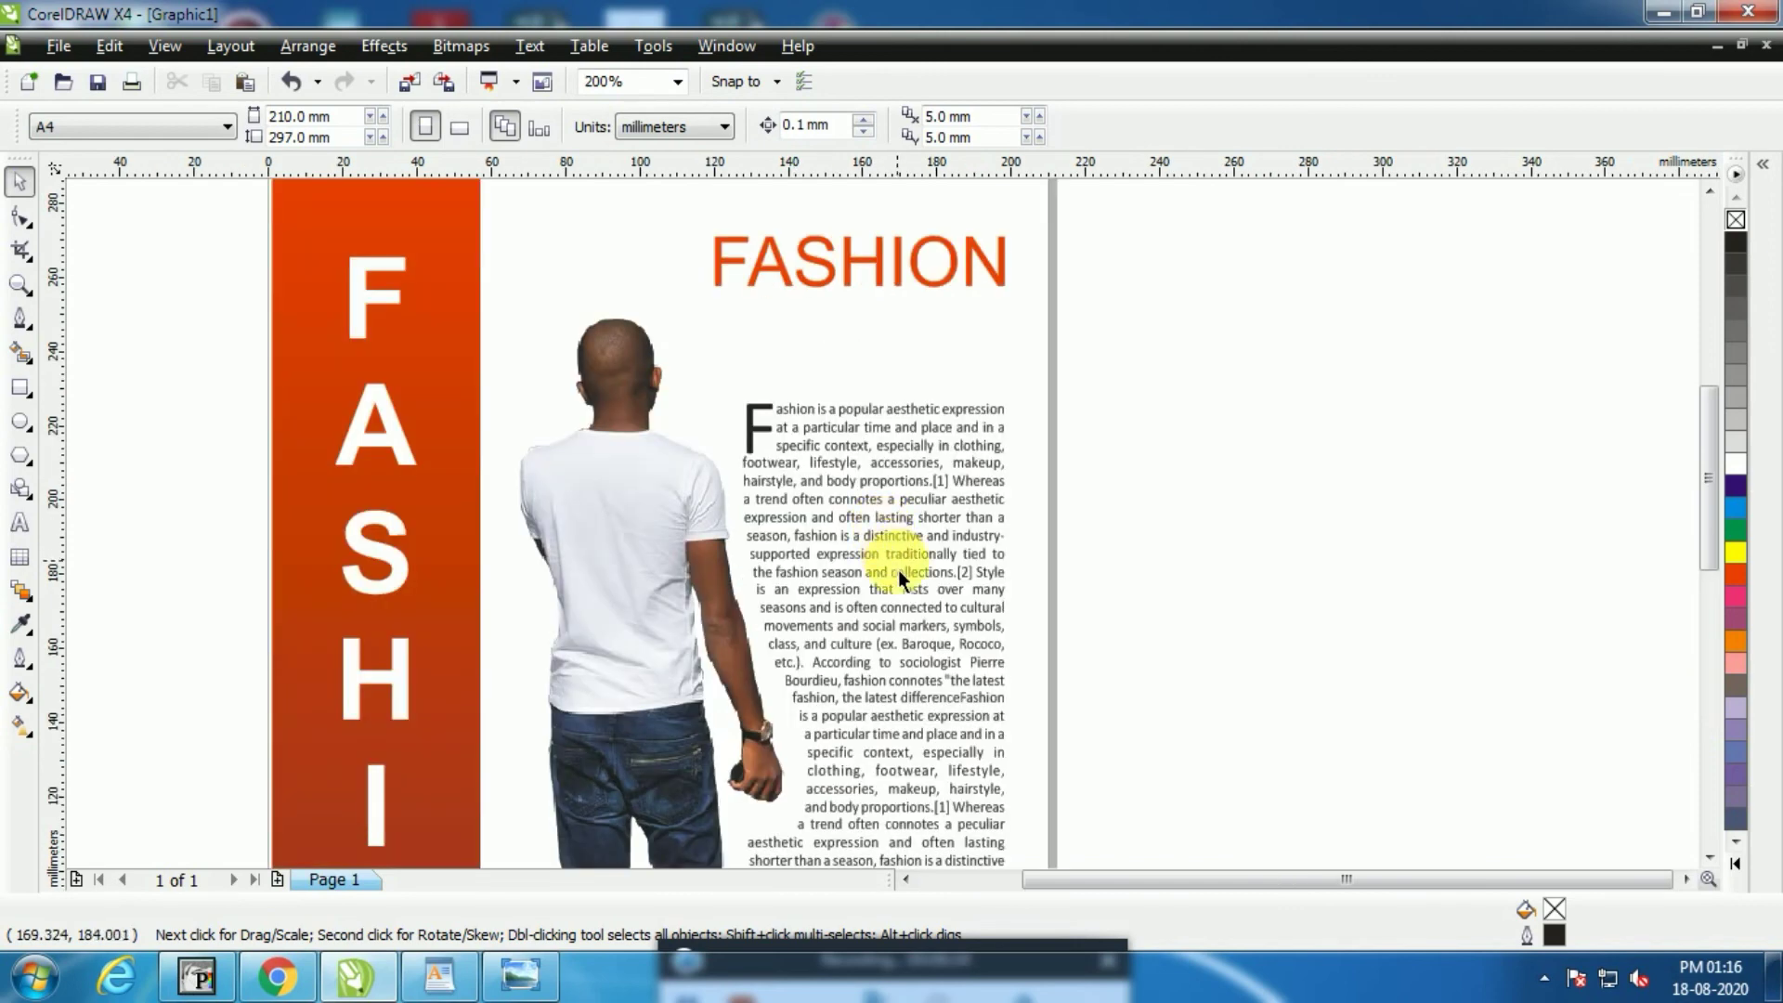
scroll(899, 570, "down", 1)
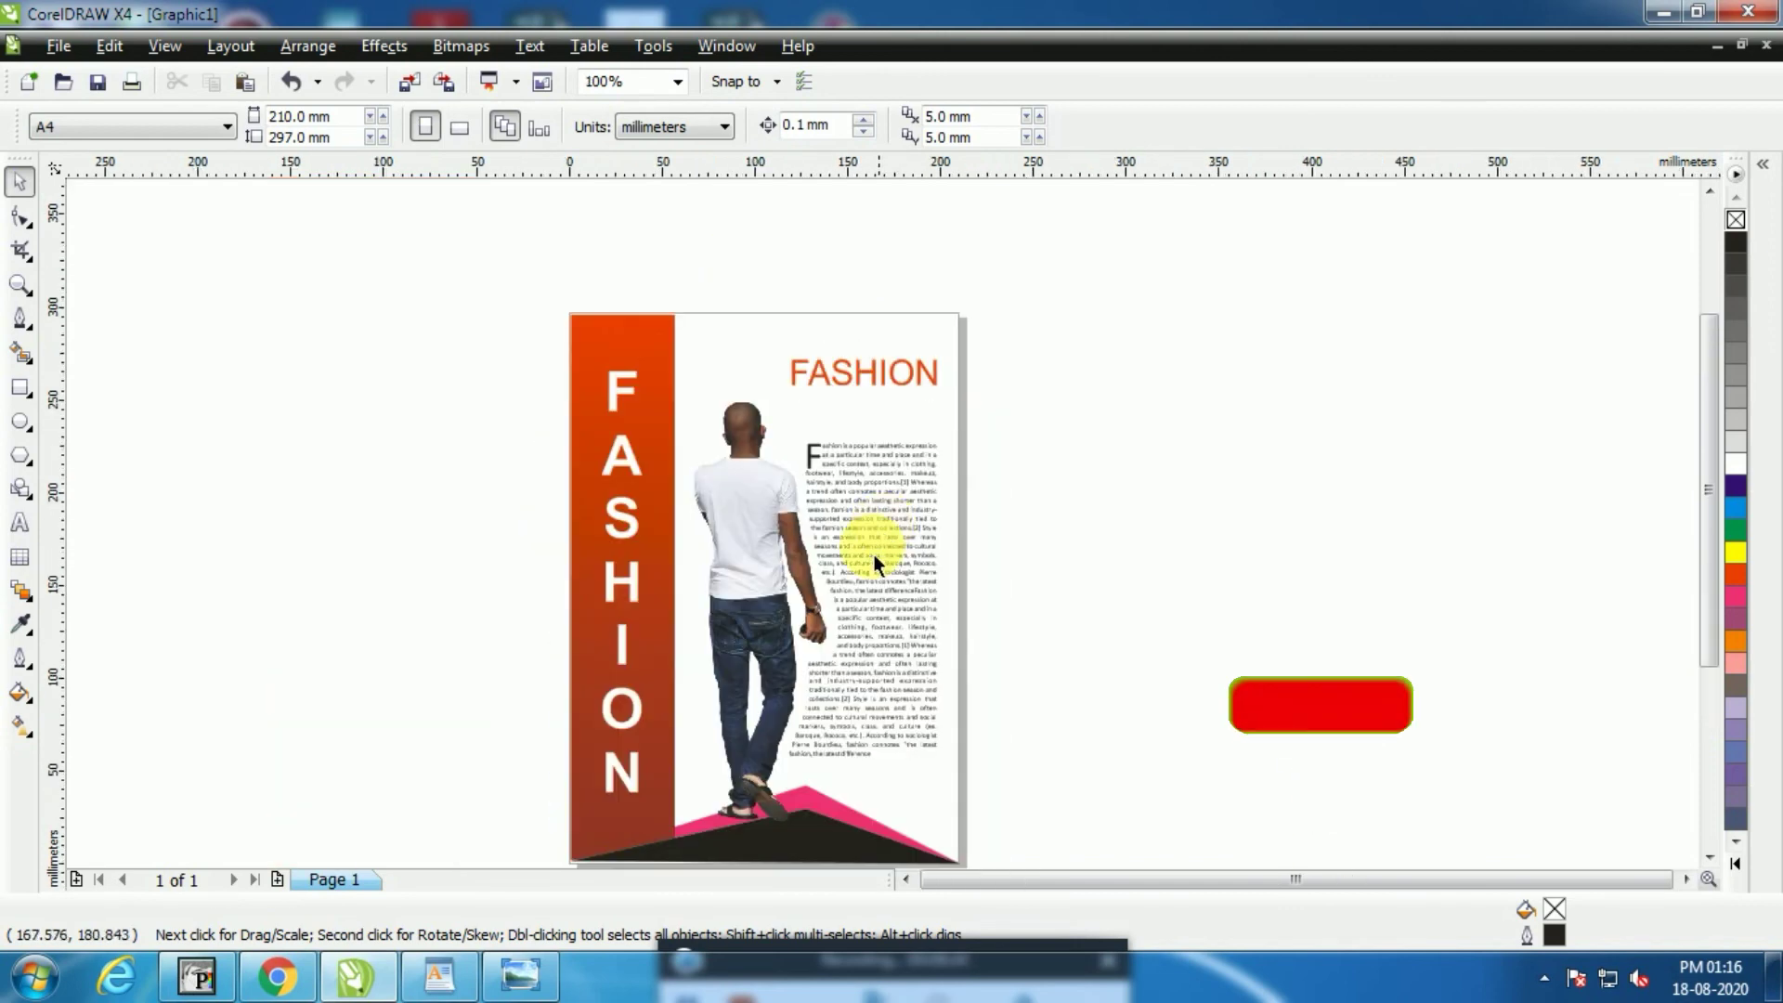
scroll(884, 536, "up", 1)
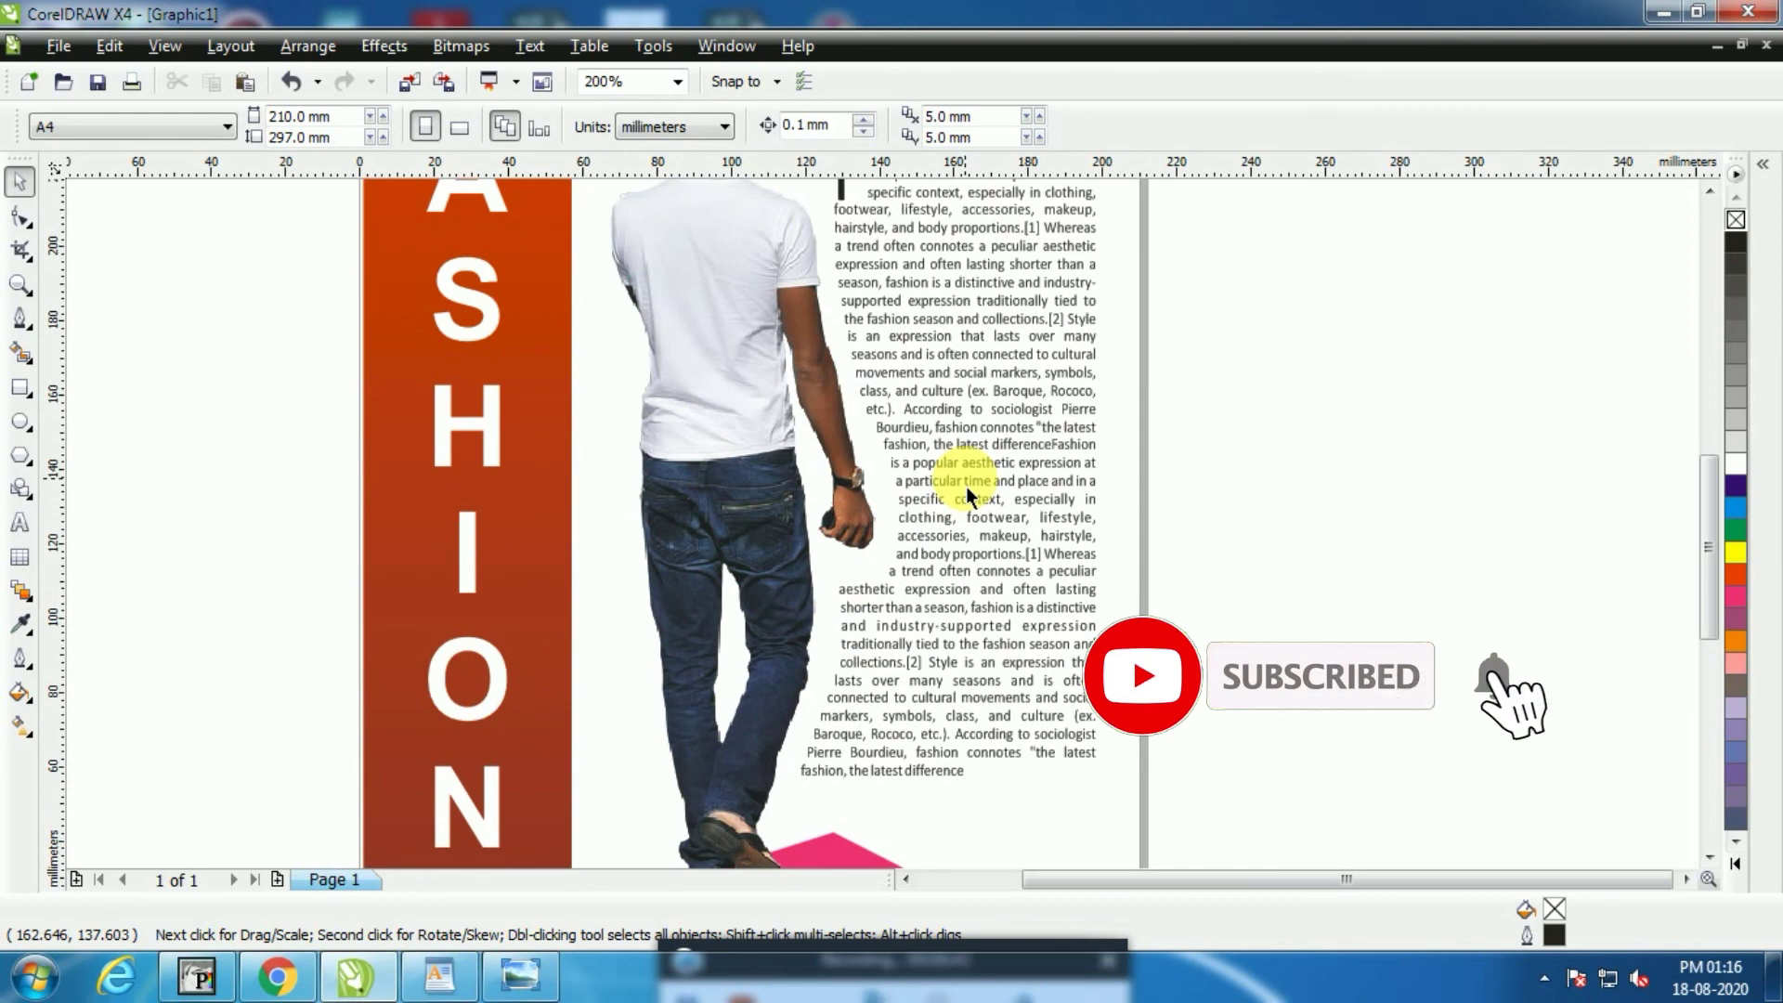
scroll(884, 538, "down", 1)
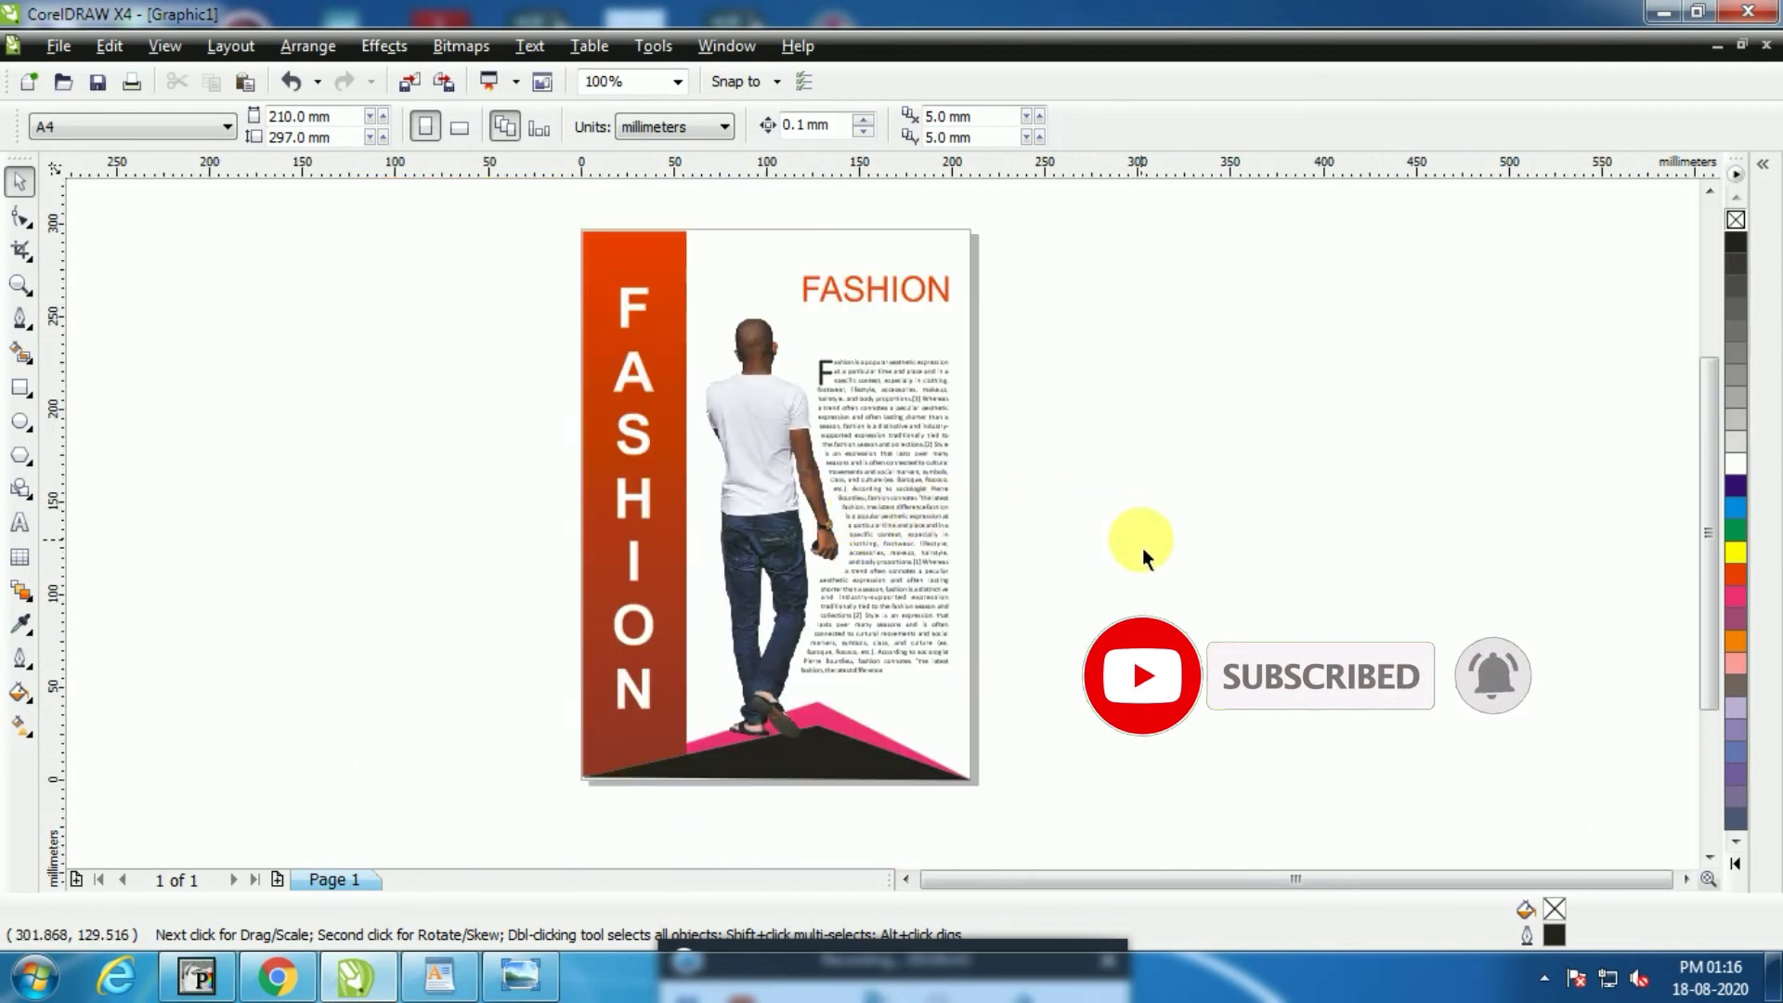